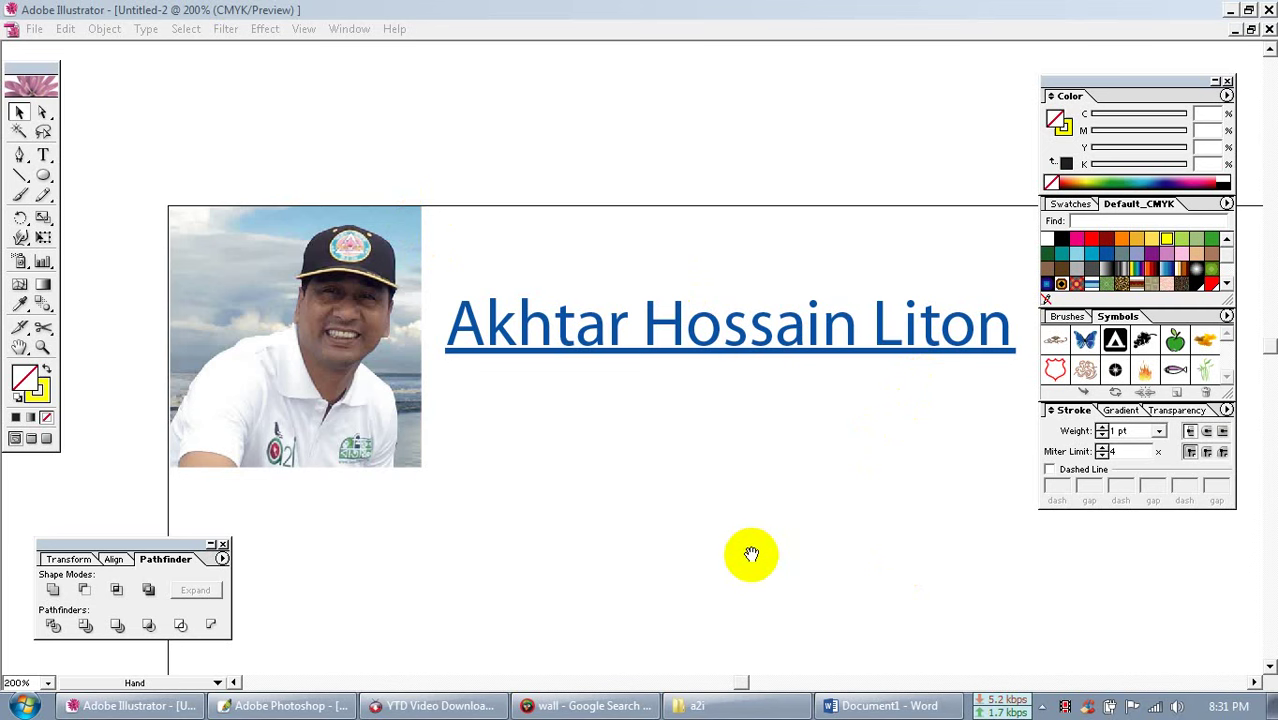
Examine the full-colour a2i logo and its faded tracing copy on the page
left_click_drag(751, 554, 814, 349)
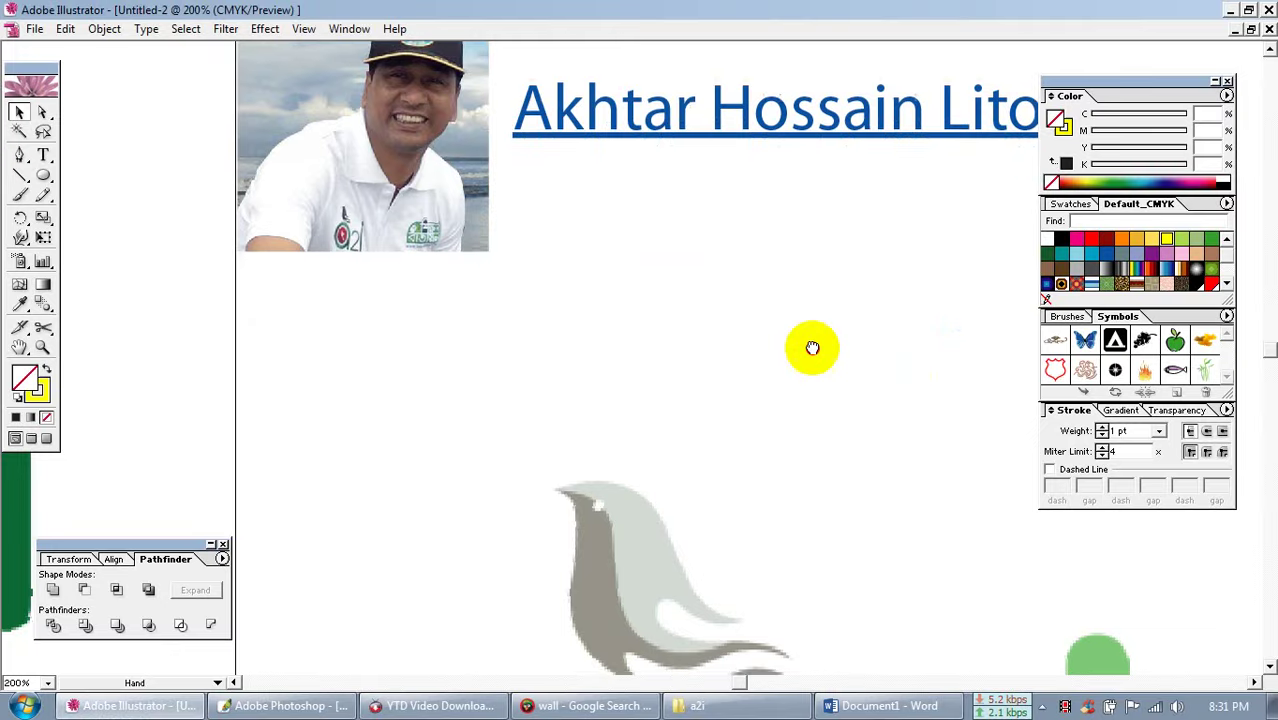
left_click_drag(408, 449, 850, 414)
left_click_drag(480, 405, 813, 422)
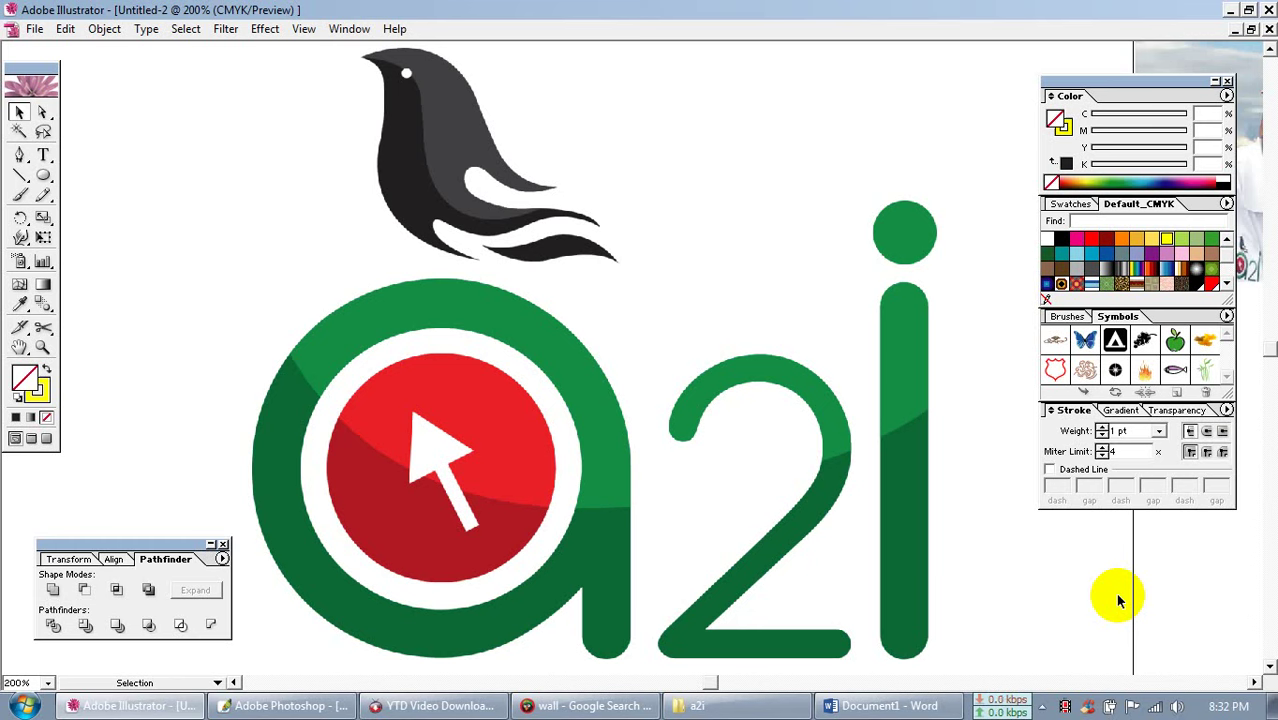
key("z")
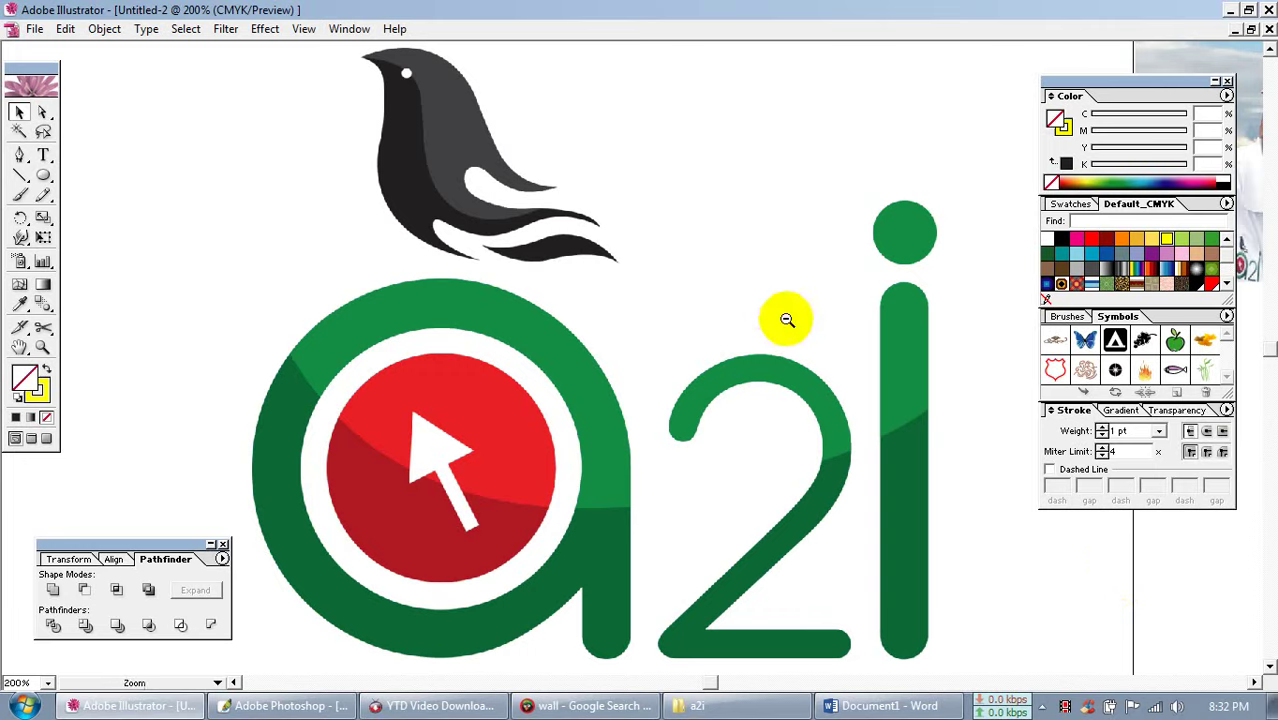
left_click(848, 465, "alt")
left_click(842, 463, "alt")
left_click_drag(551, 343, 505, 367)
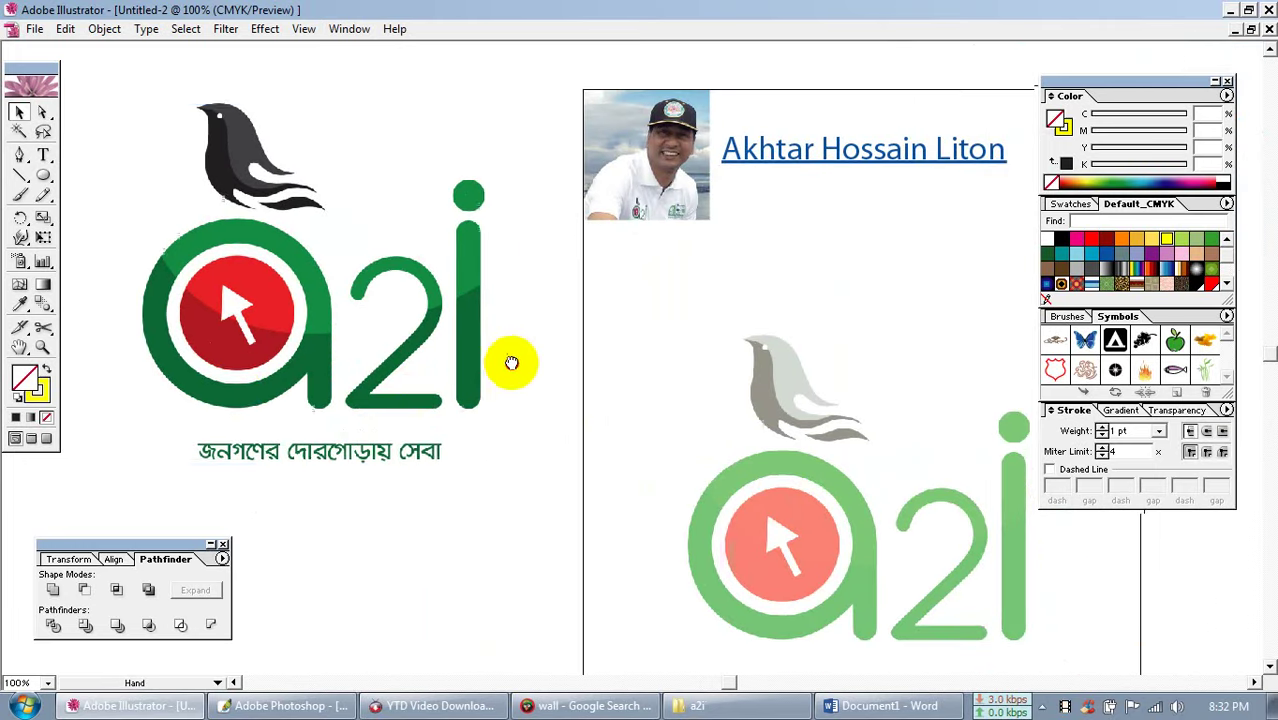
key("v")
left_click(246, 400)
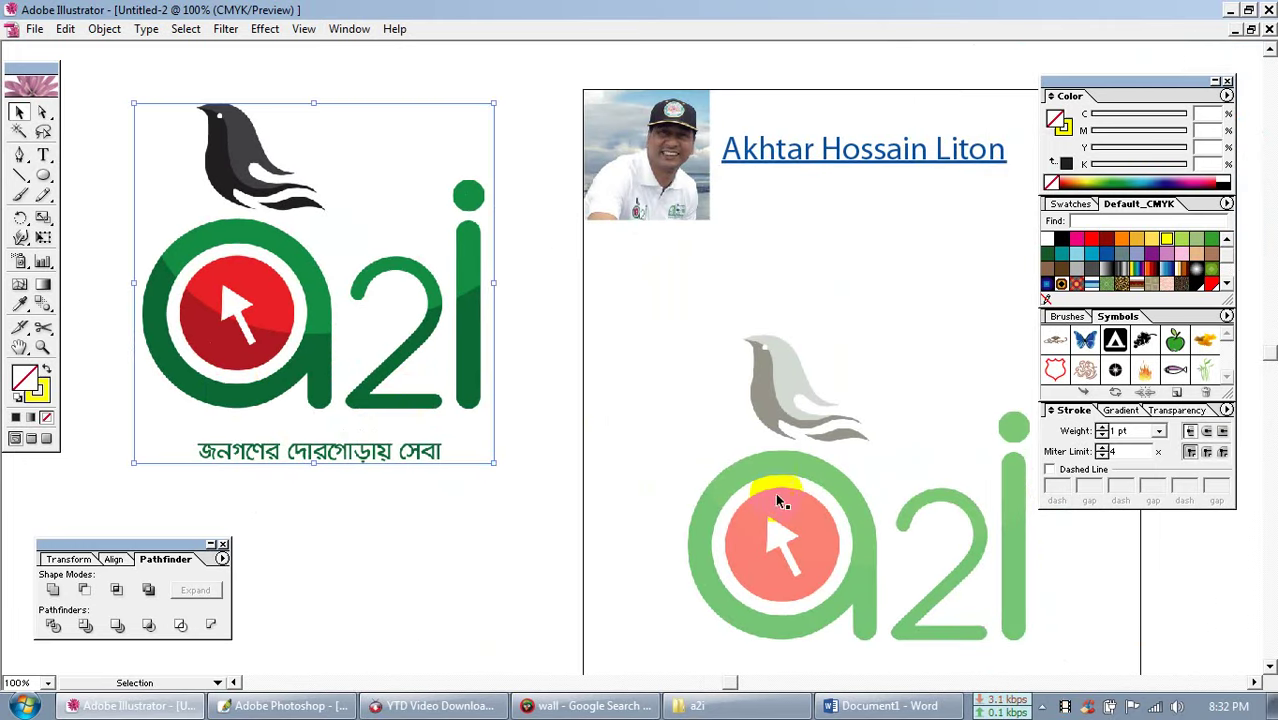
left_click(776, 491)
key("space")
key("ctrl+minus")
left_click_drag(805, 472, 796, 494)
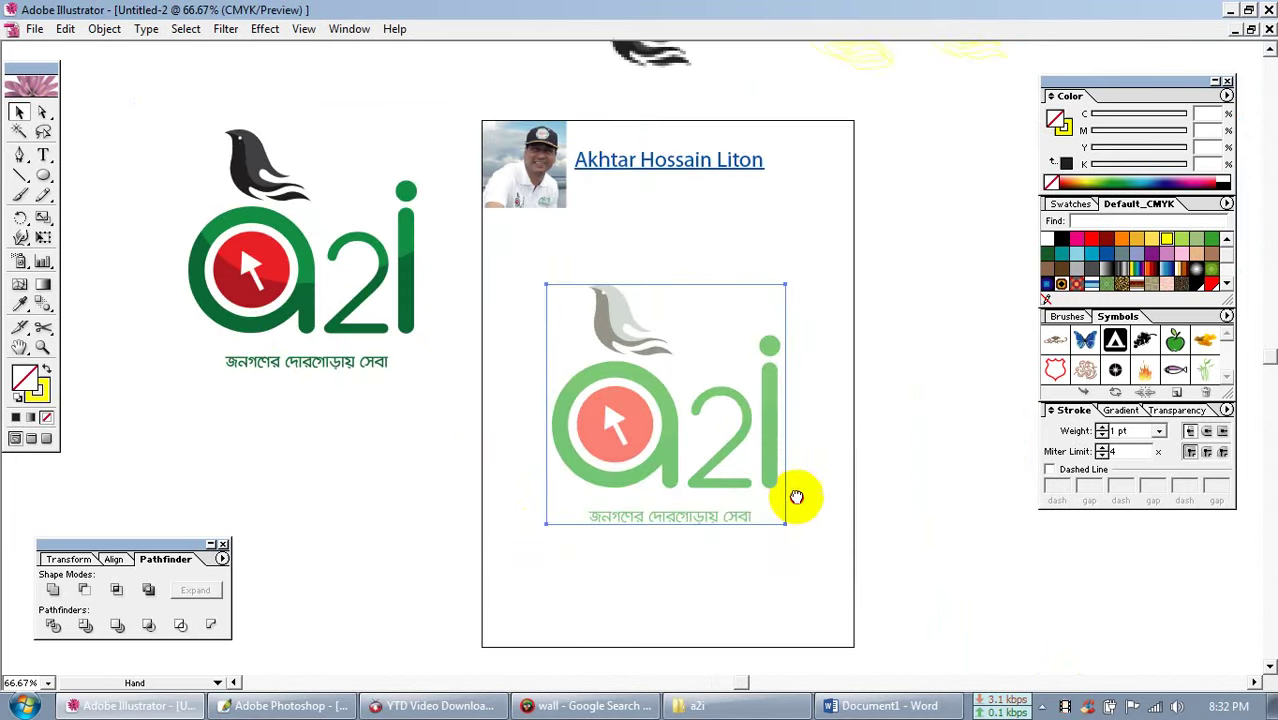
Draw a yellow-outlined circle over the faded logo's letter a and fit it to the green ring's outer edge
key("z")
left_click(684, 379)
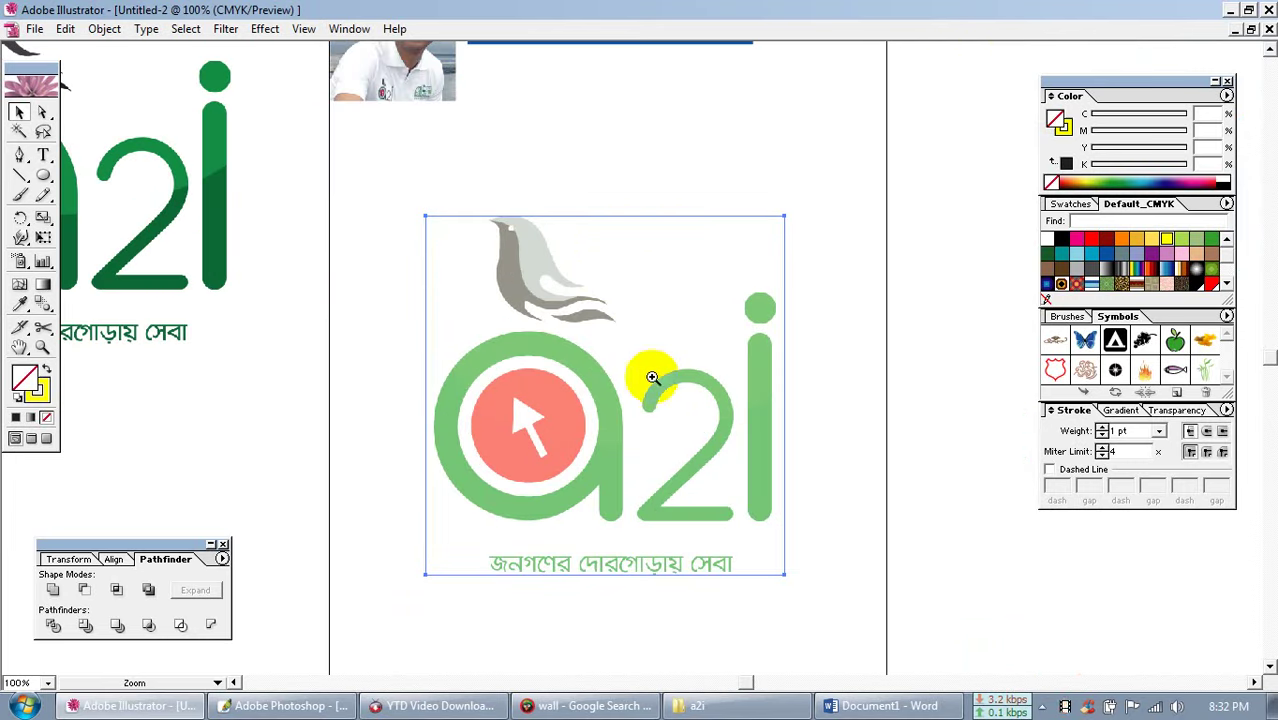
left_click(660, 418)
key("space")
left_click_drag(675, 437, 721, 385)
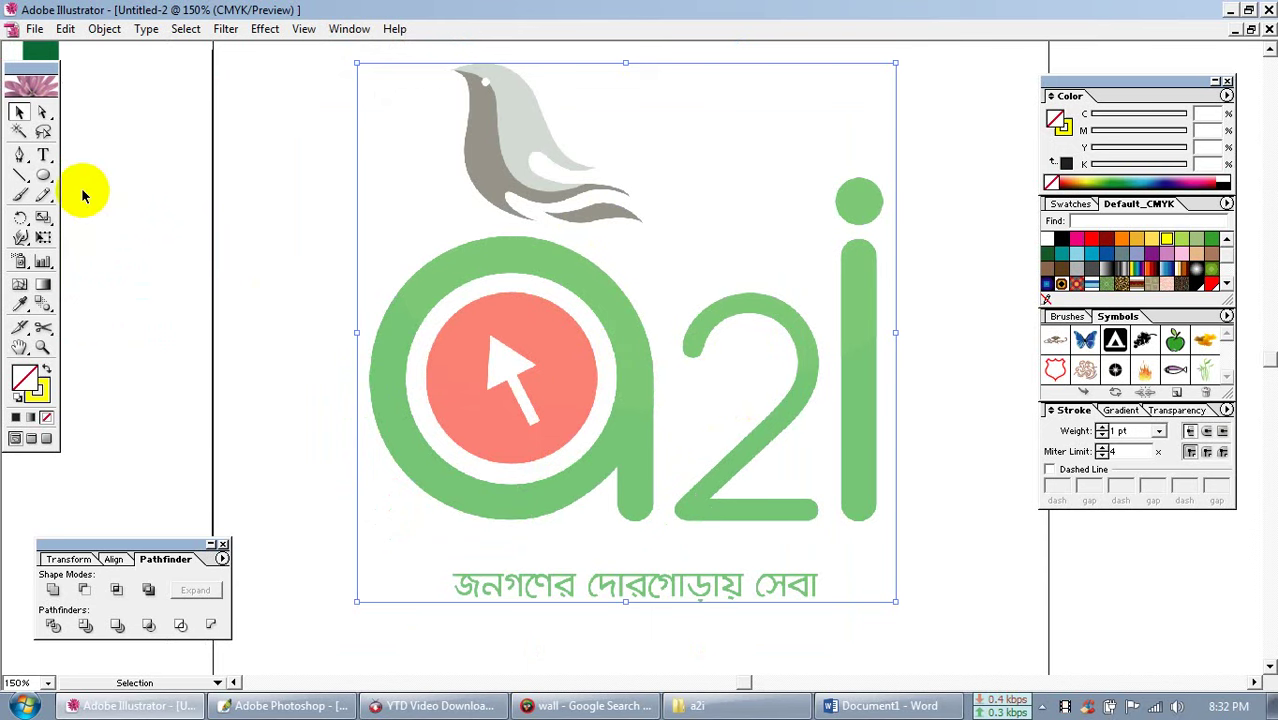
left_click(190, 256)
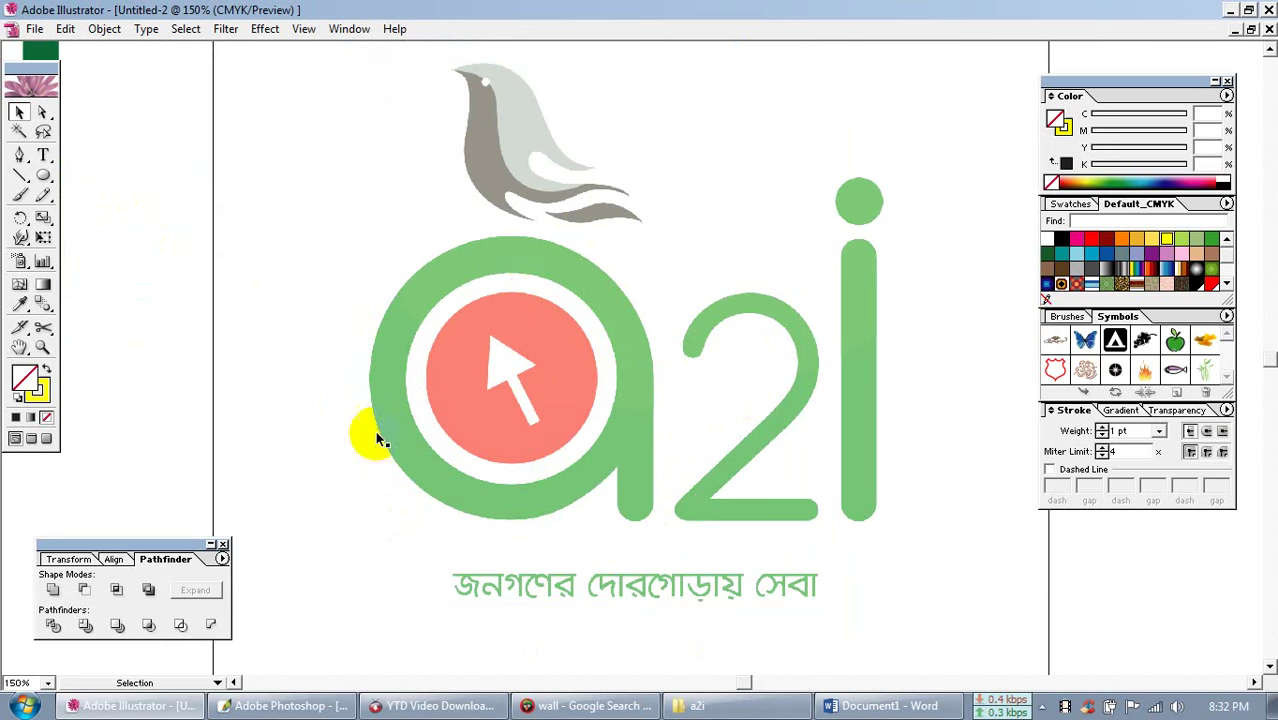
left_click(43, 175)
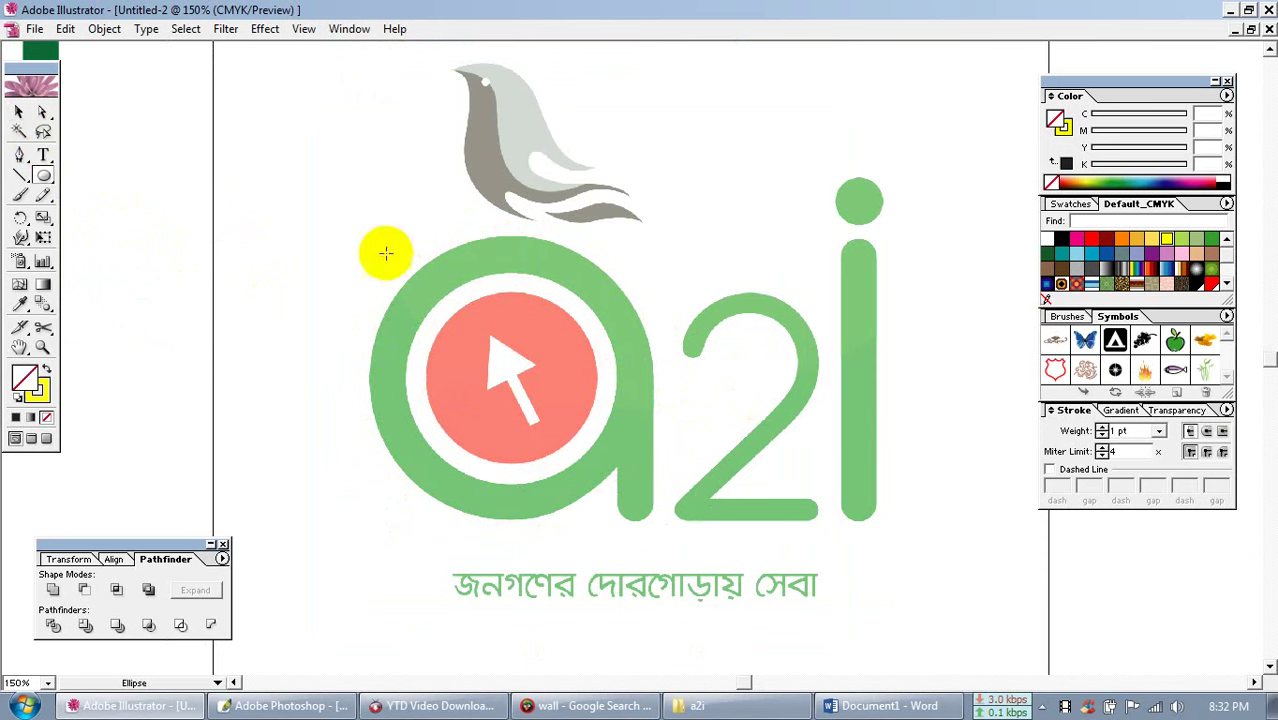
left_click_drag(384, 250, 601, 525)
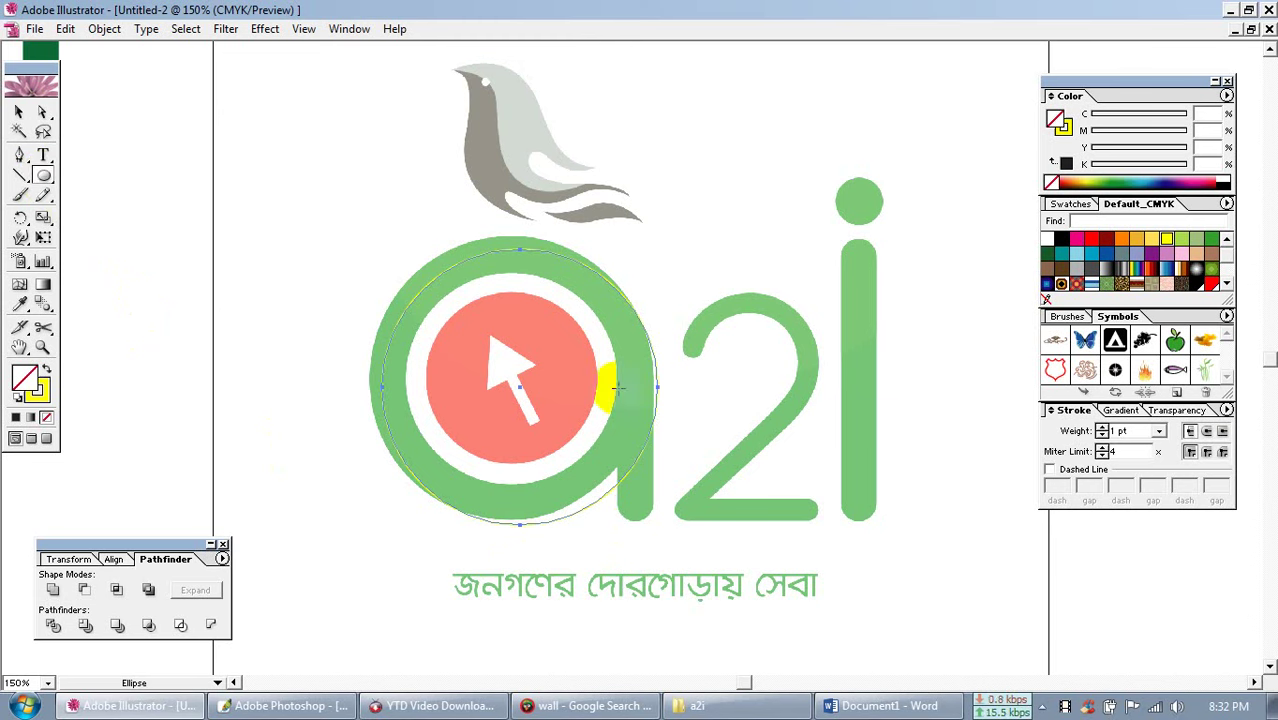
left_click(17, 117)
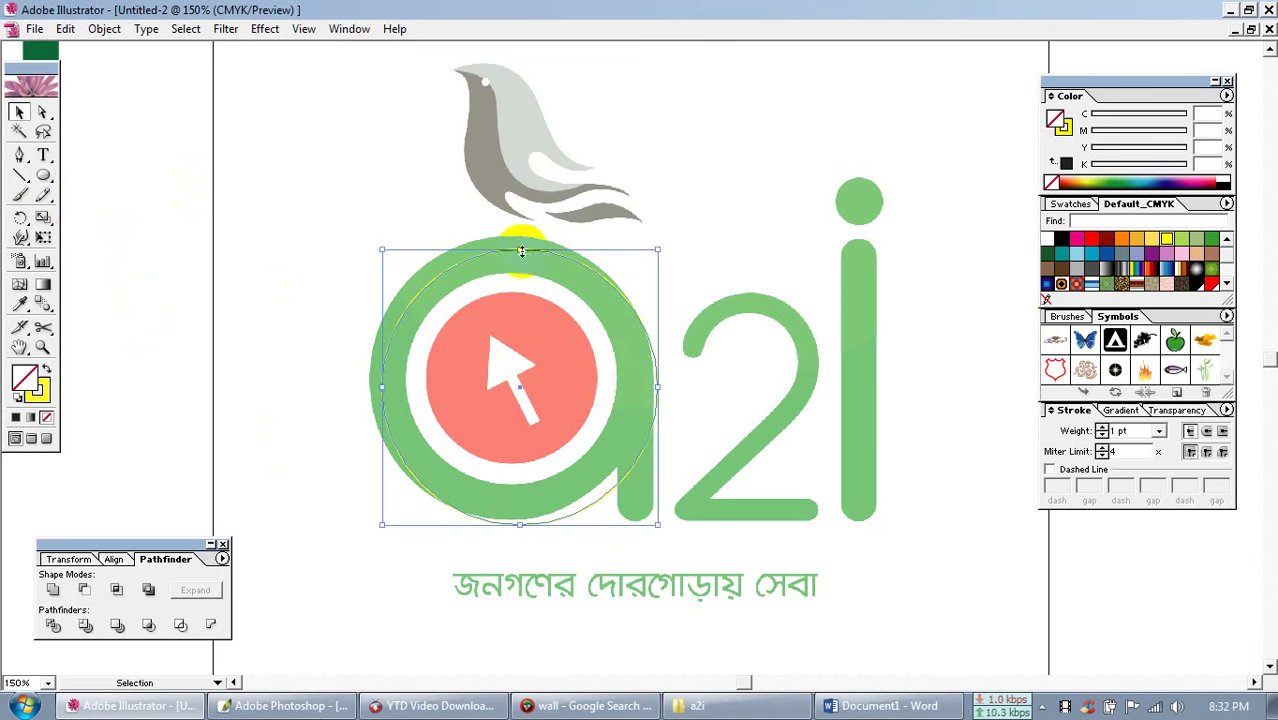
left_click_drag(531, 253, 522, 241)
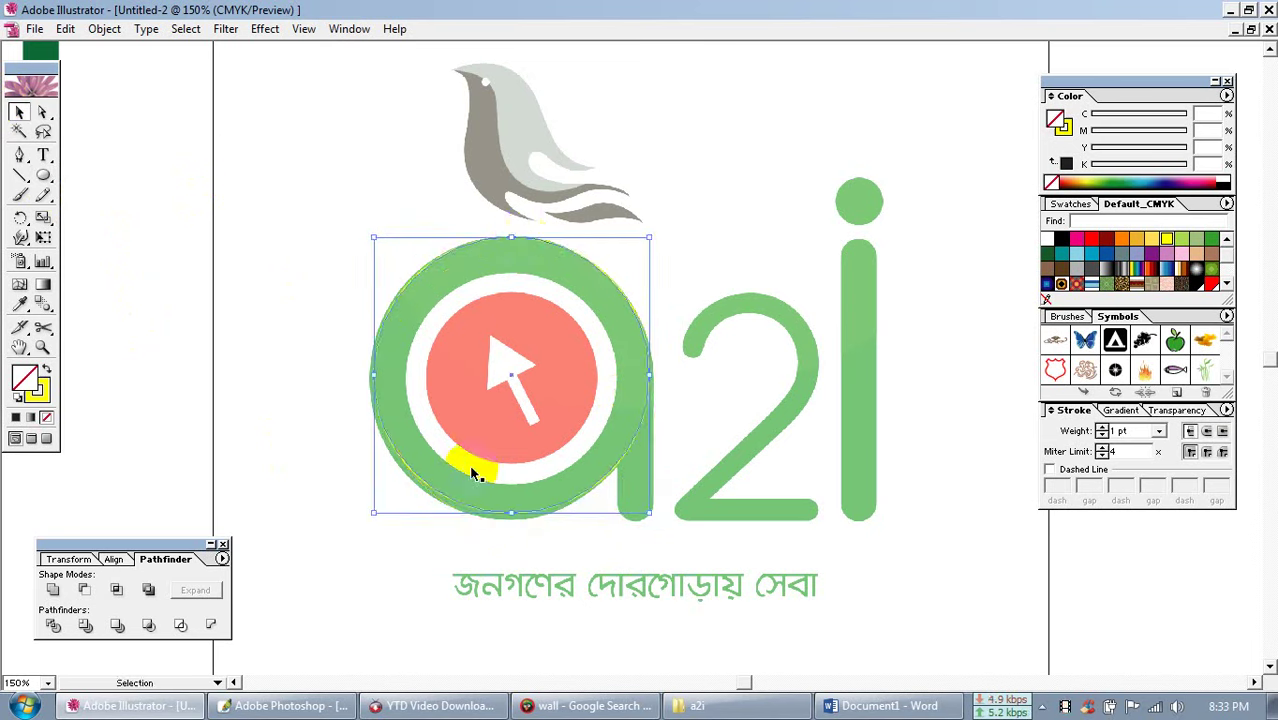
left_click_drag(375, 516, 365, 530)
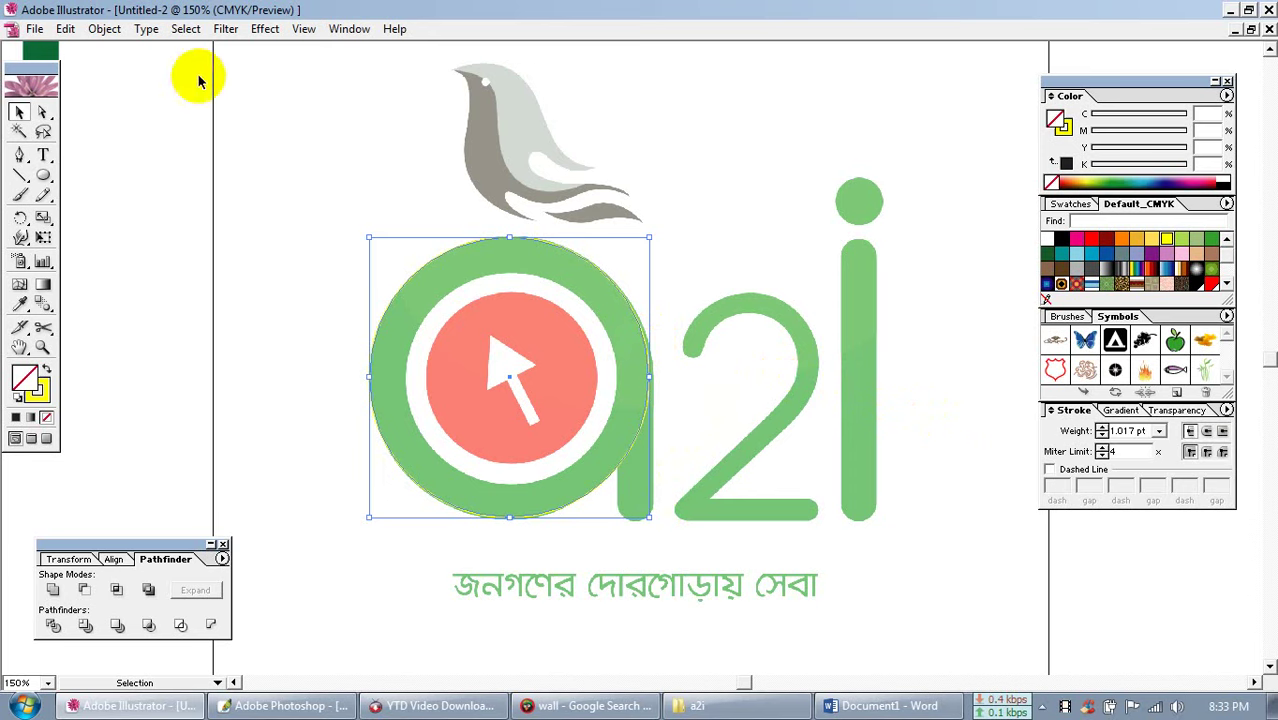
Paste a copy of the outer circle in front and scale it about its centre to the green ring's inner edge
left_click(65, 29)
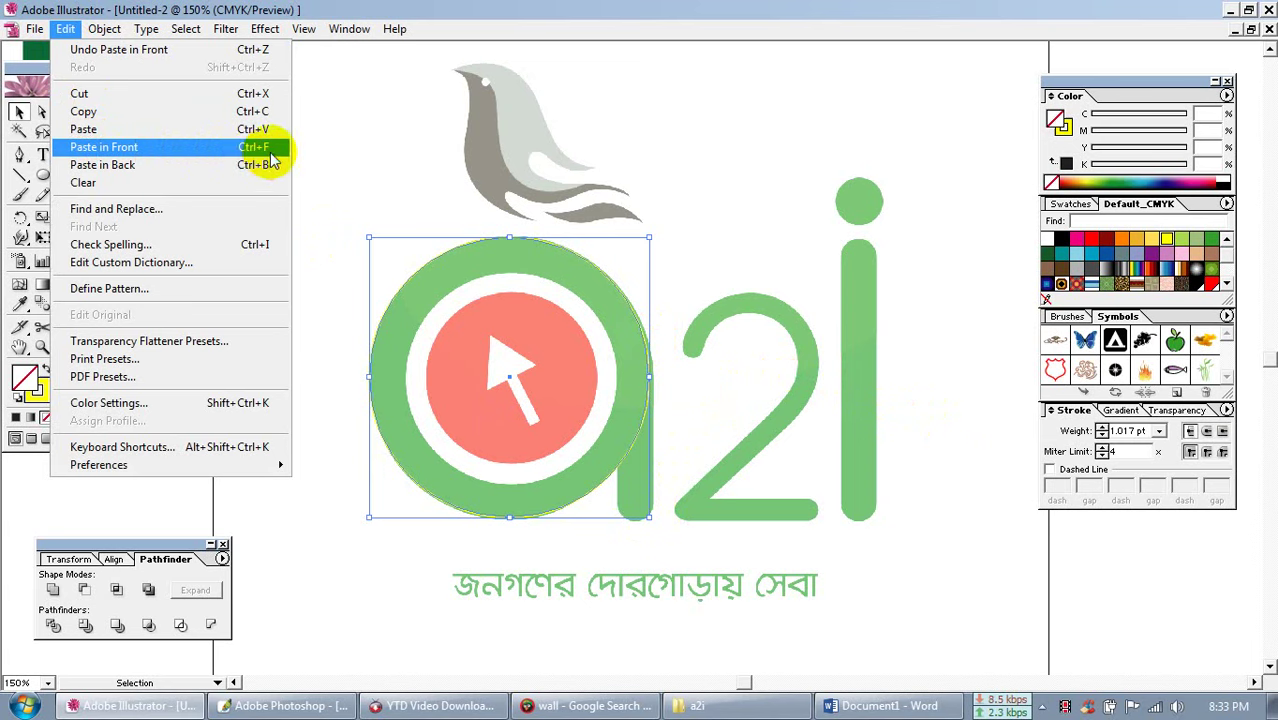
left_click(64, 32)
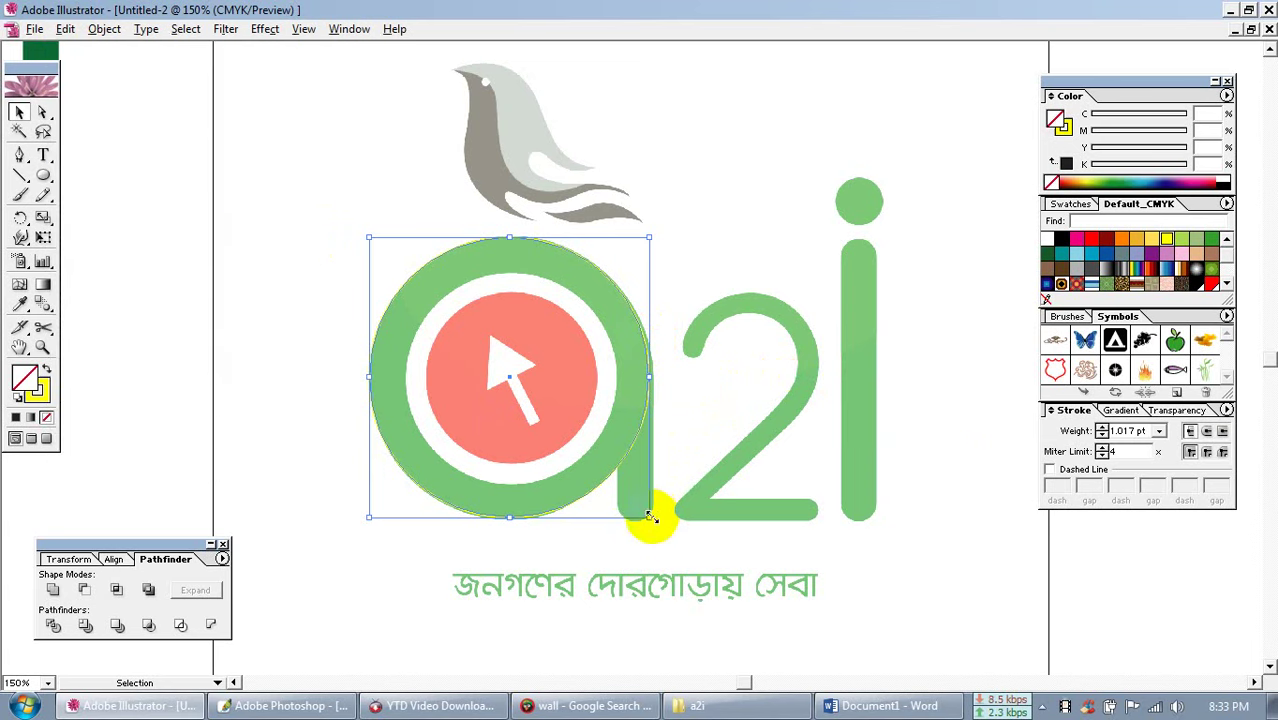
left_click_drag(651, 516, 618, 491)
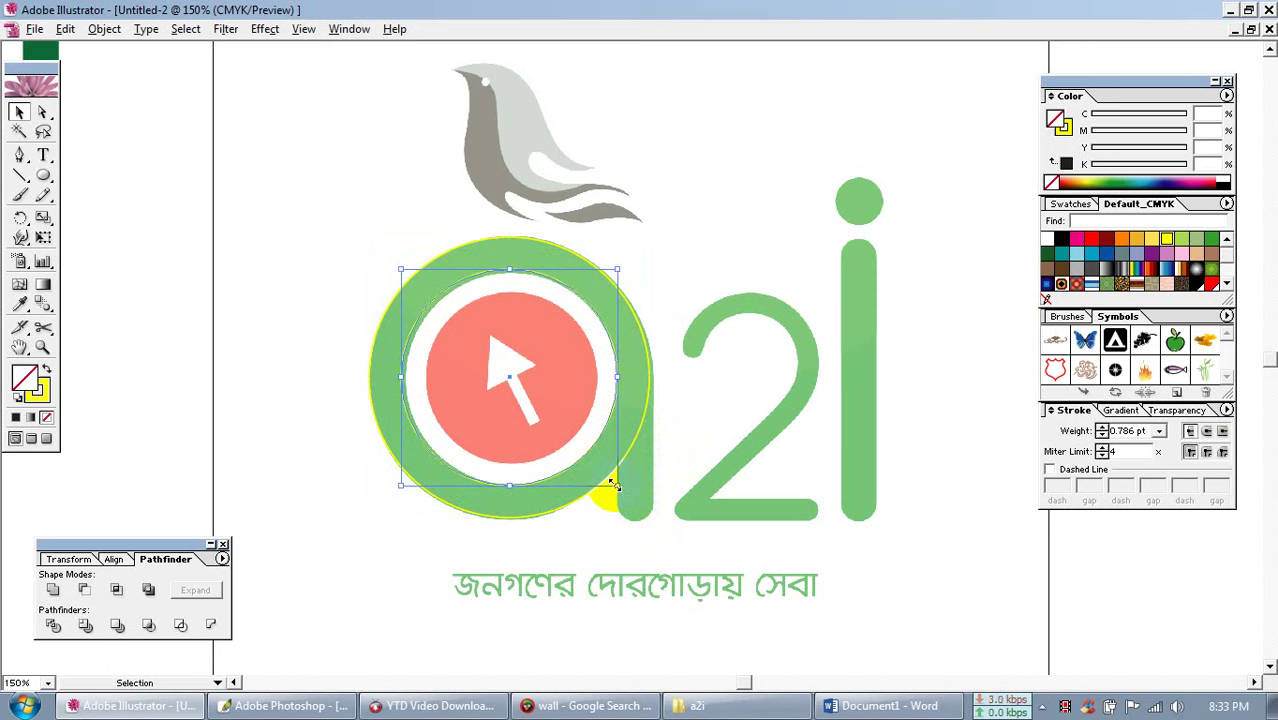
Paste another circle copy in front, scale it about its centre to the red disc's edge, and deselect it
left_click(65, 29)
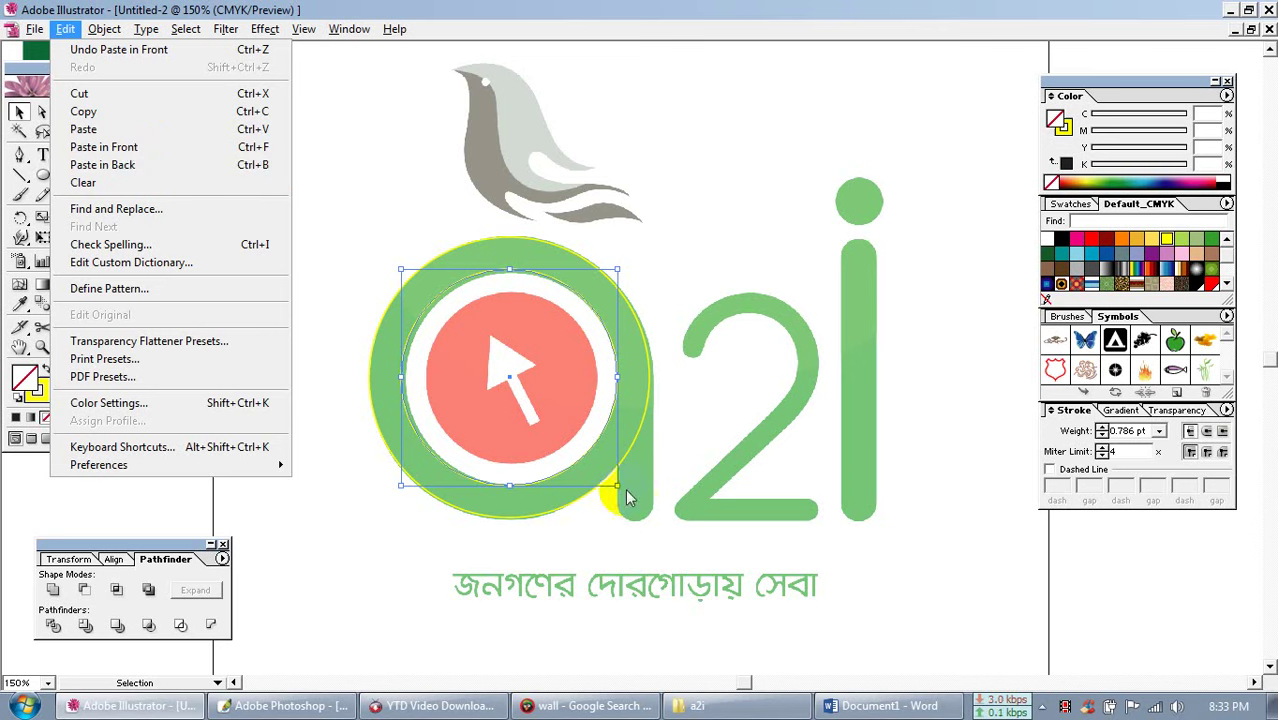
left_click(66, 30)
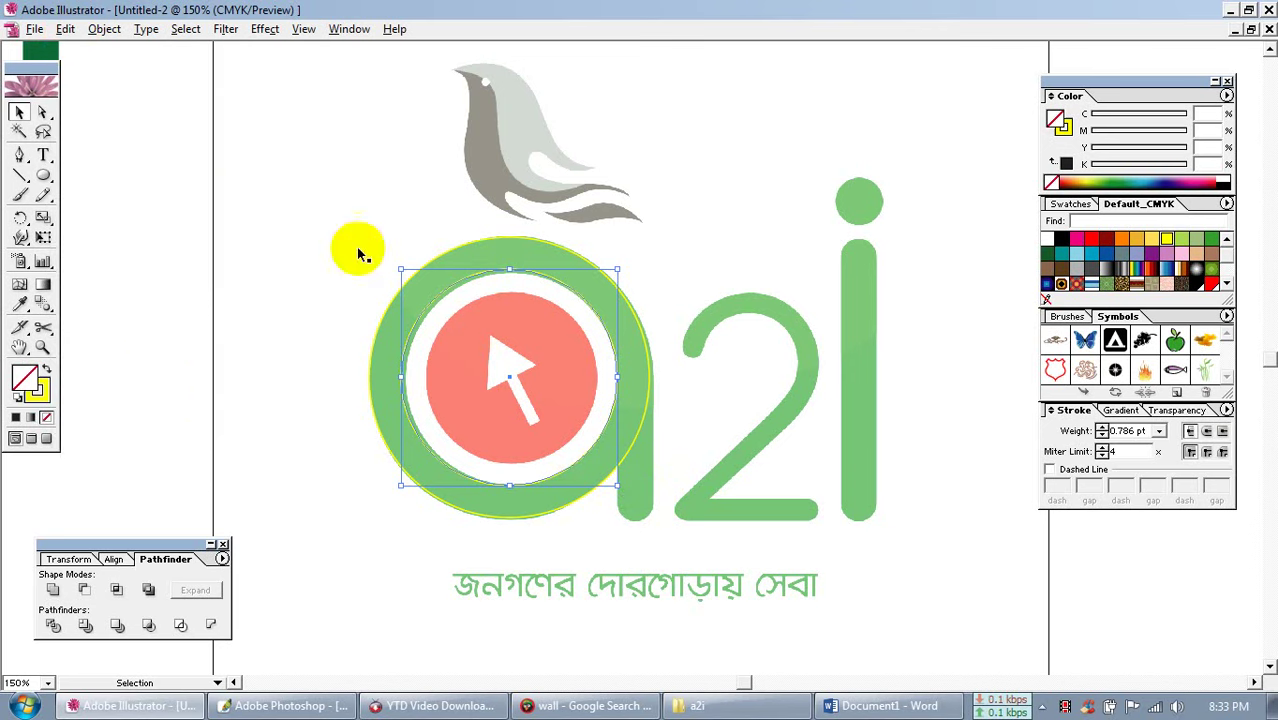
left_click(613, 484, "shift")
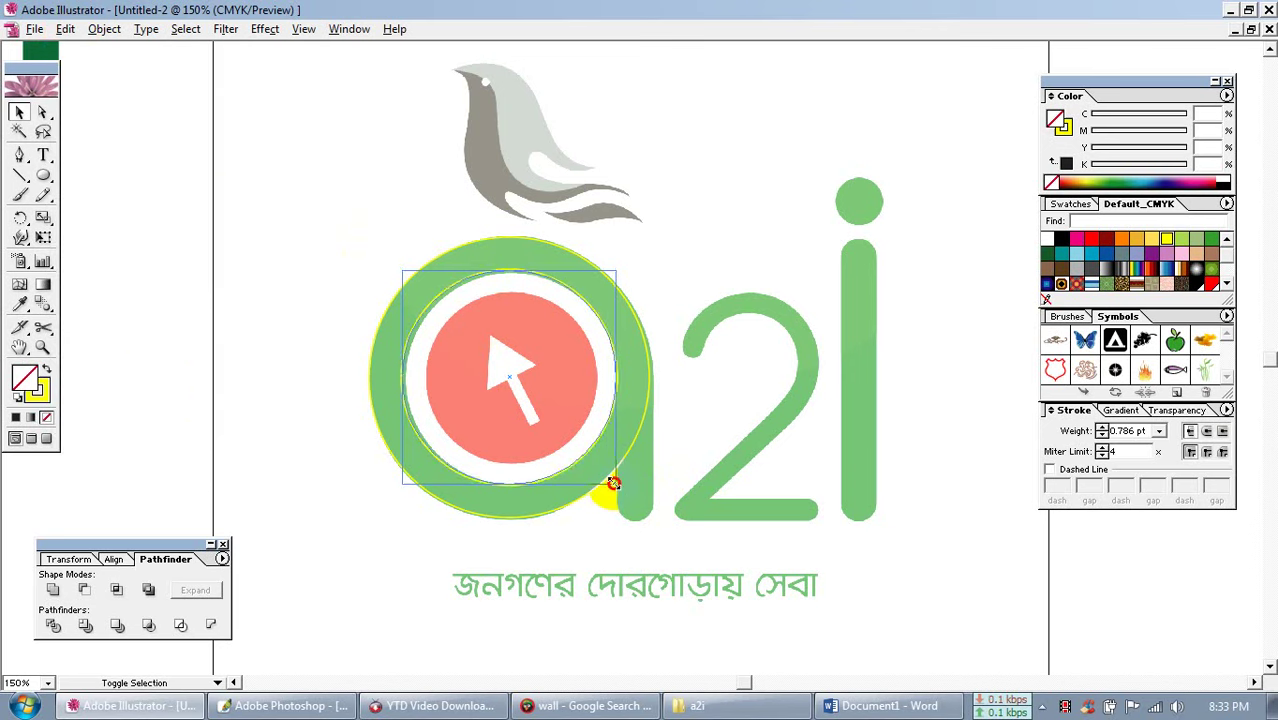
left_click_drag(613, 484, 593, 461)
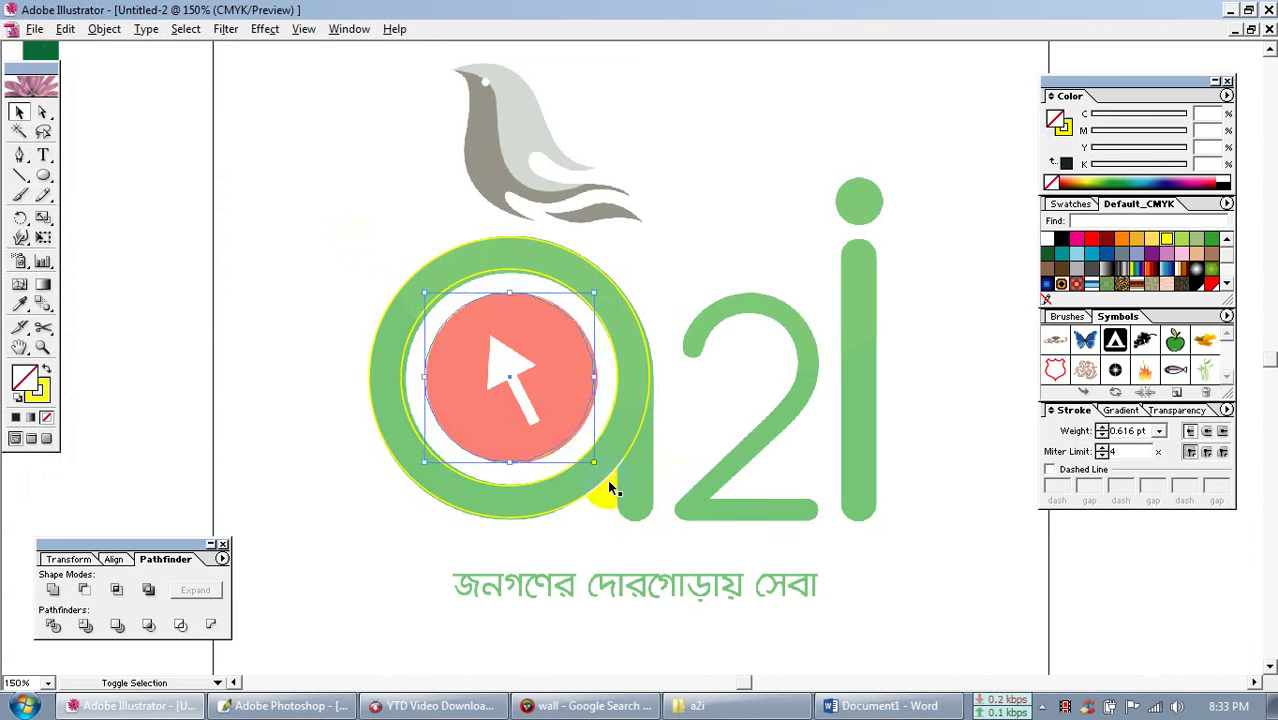
left_click(707, 274)
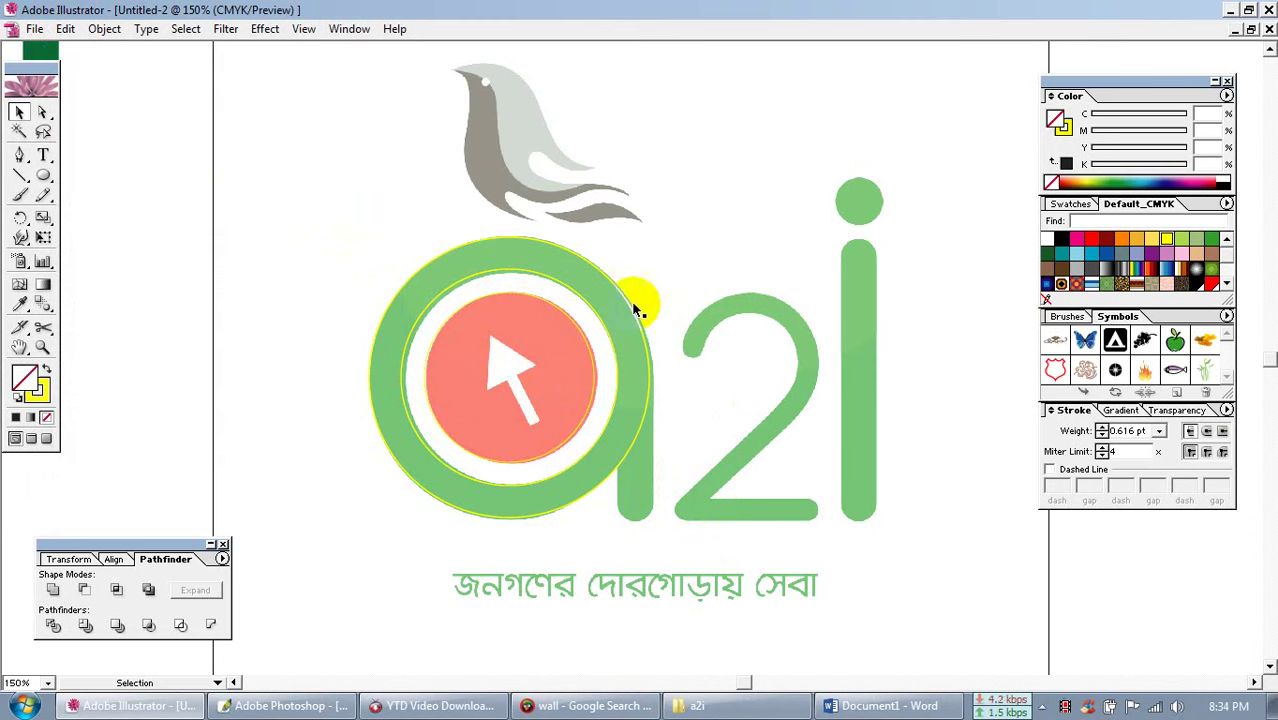
left_click(1062, 127)
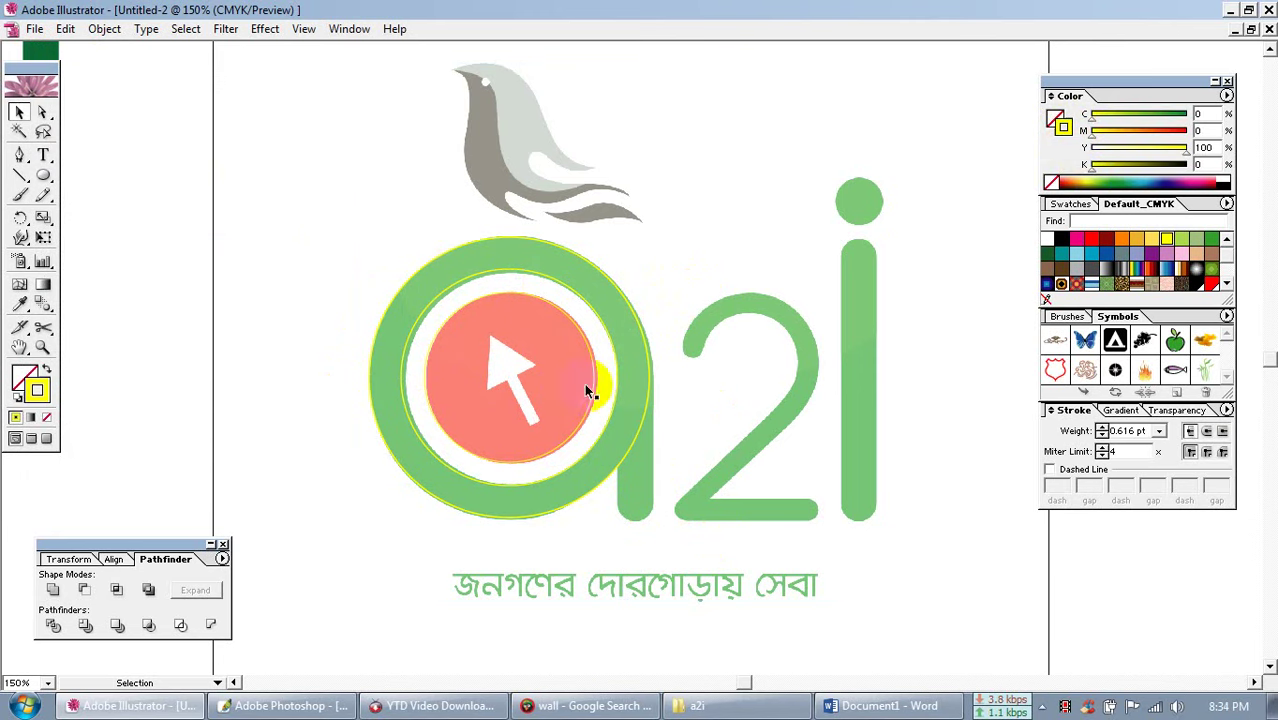
Draw a tall rounded rectangle over the stem of the letter a and align its lower end with the stem's base
key("ctrl+space")
left_click(616, 370, "ctrl")
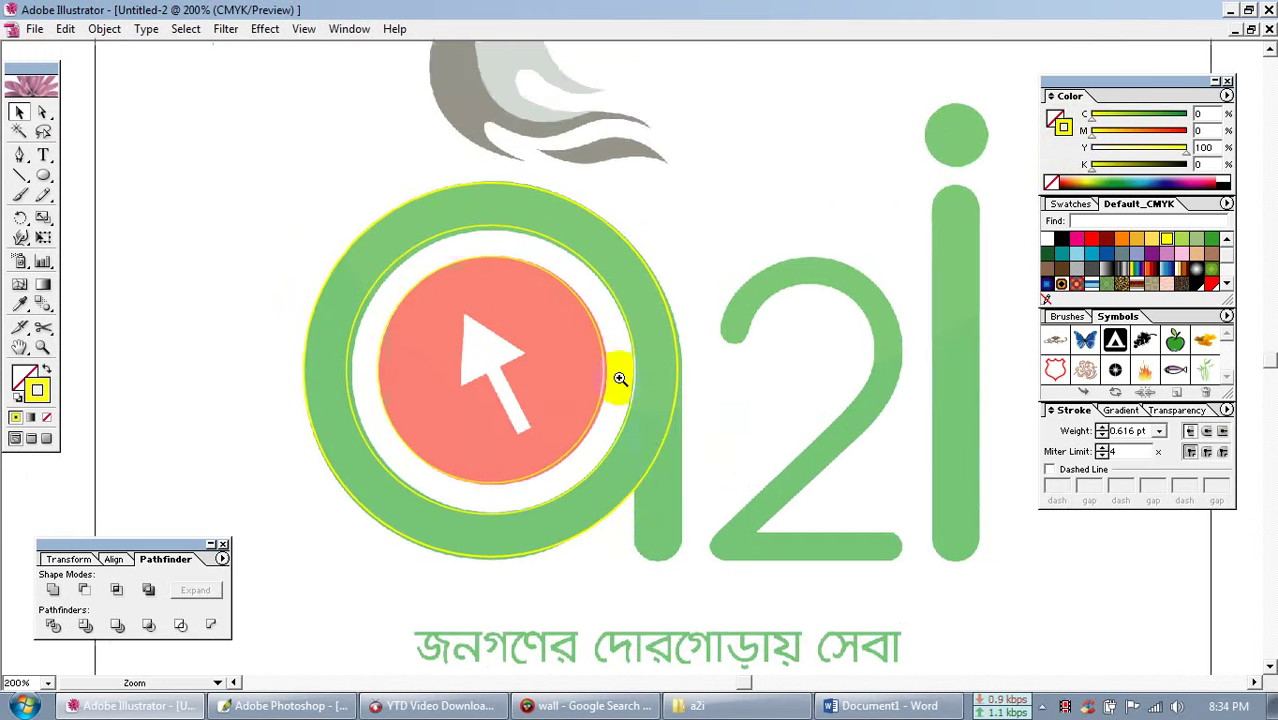
left_click_drag(640, 443, 719, 462)
left_click(693, 335)
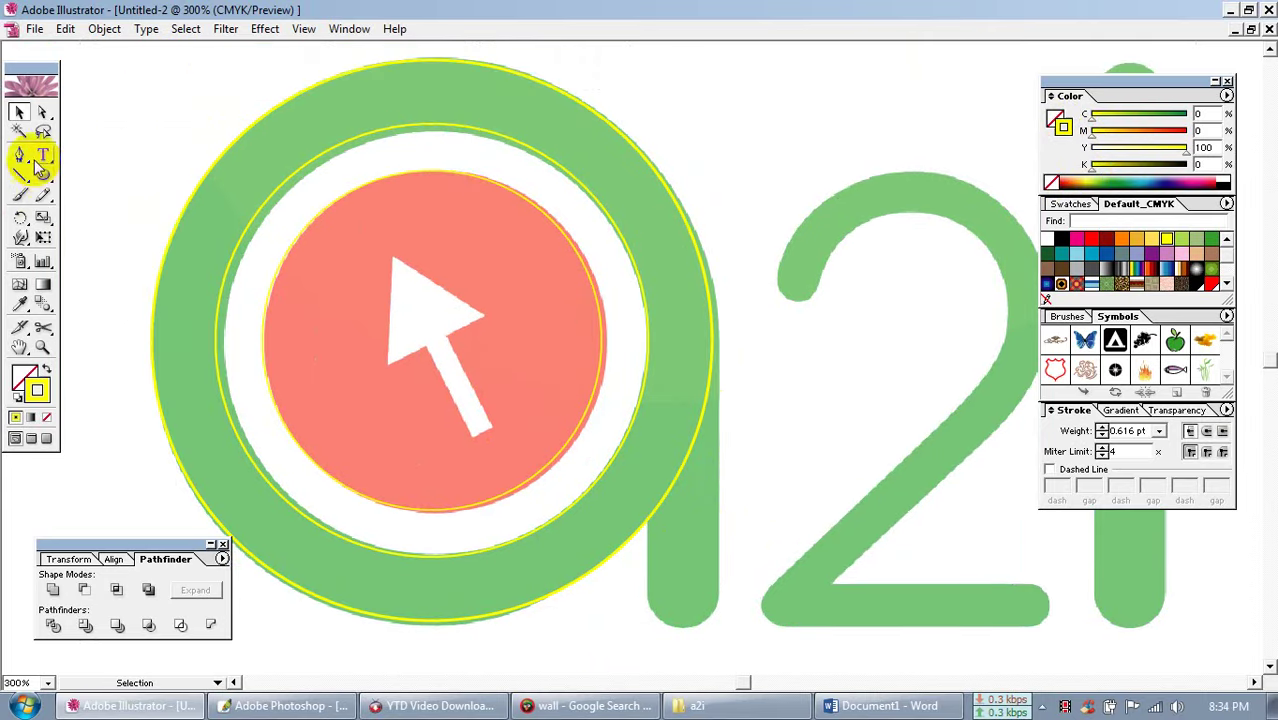
left_click_drag(43, 175, 84, 180)
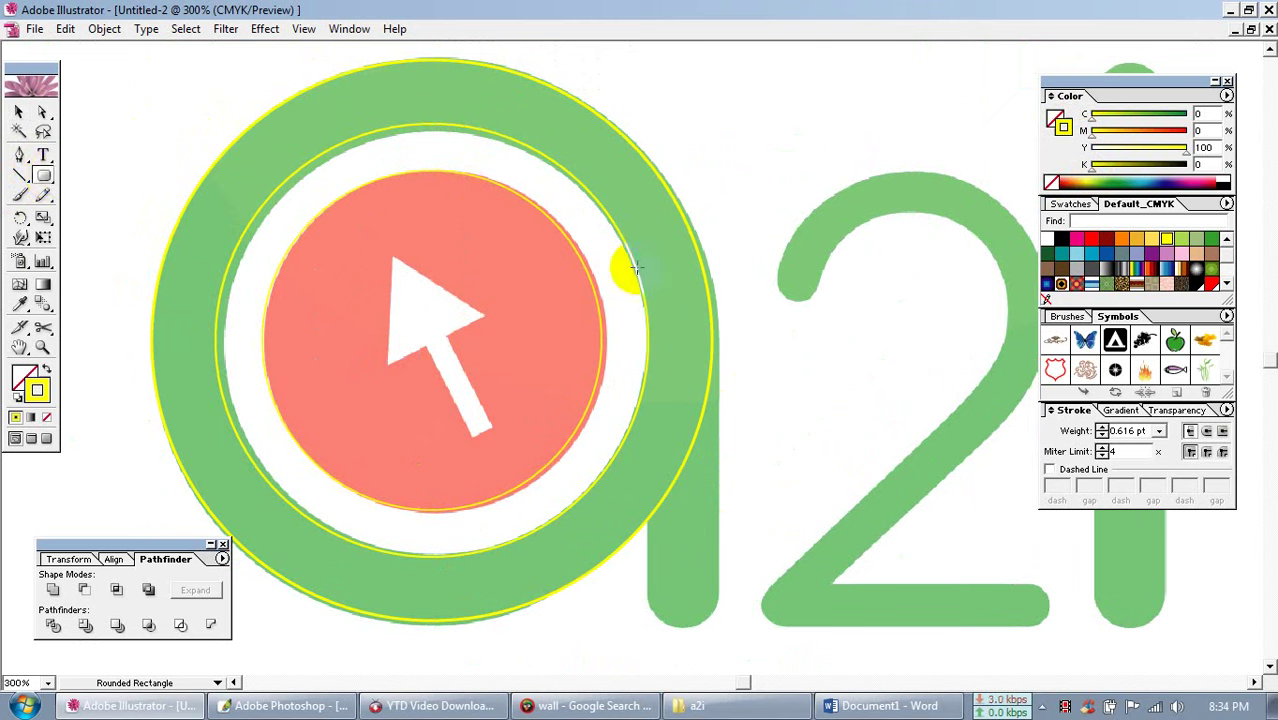
left_click_drag(634, 268, 700, 620)
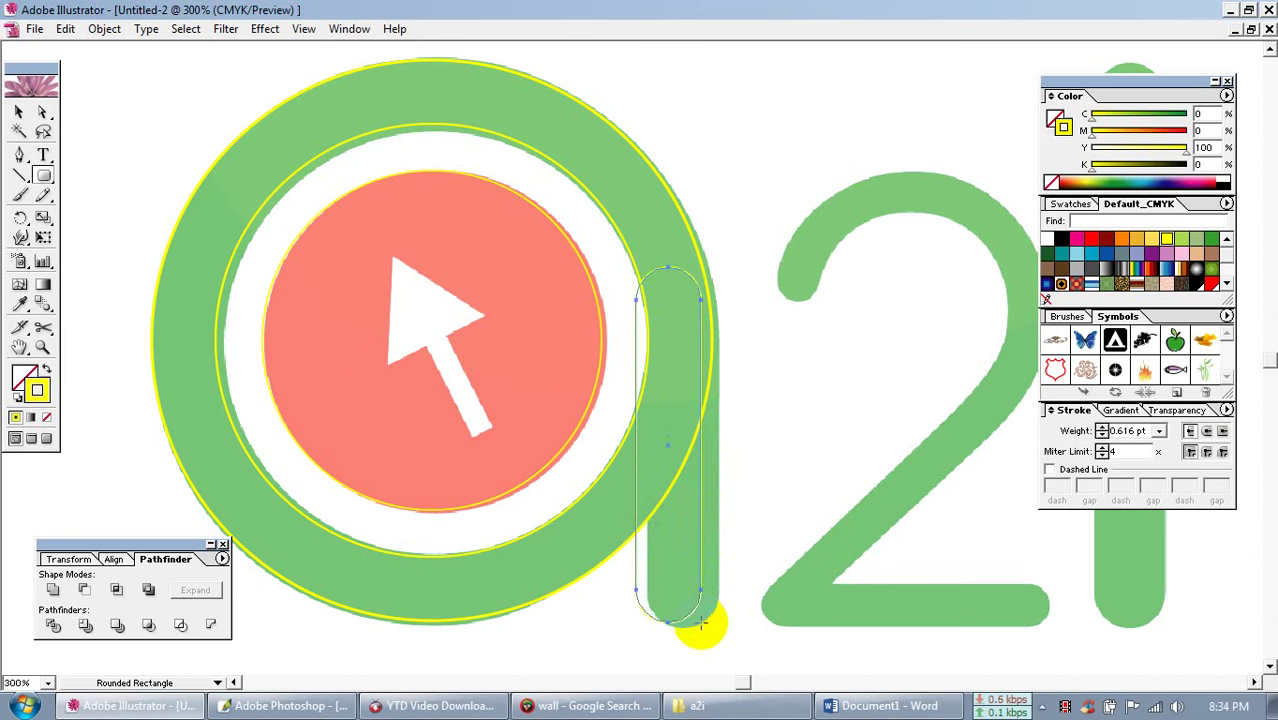
left_click(18, 112)
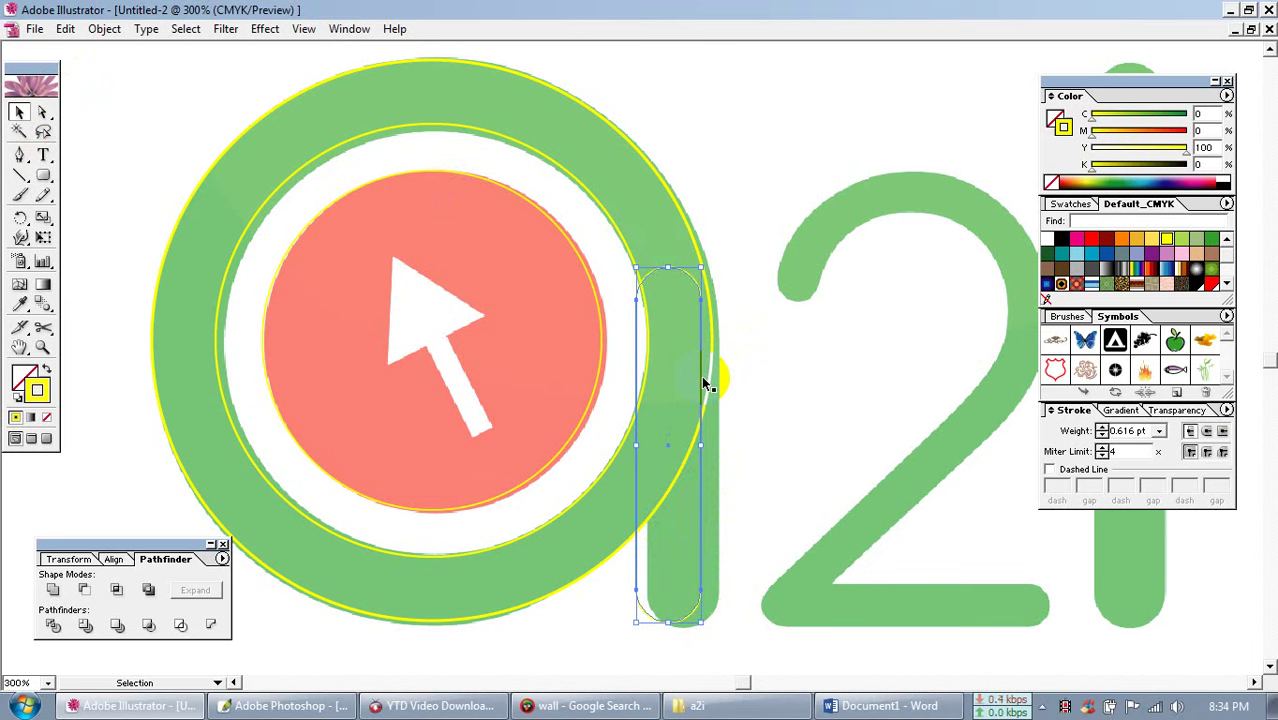
left_click_drag(700, 380, 712, 390)
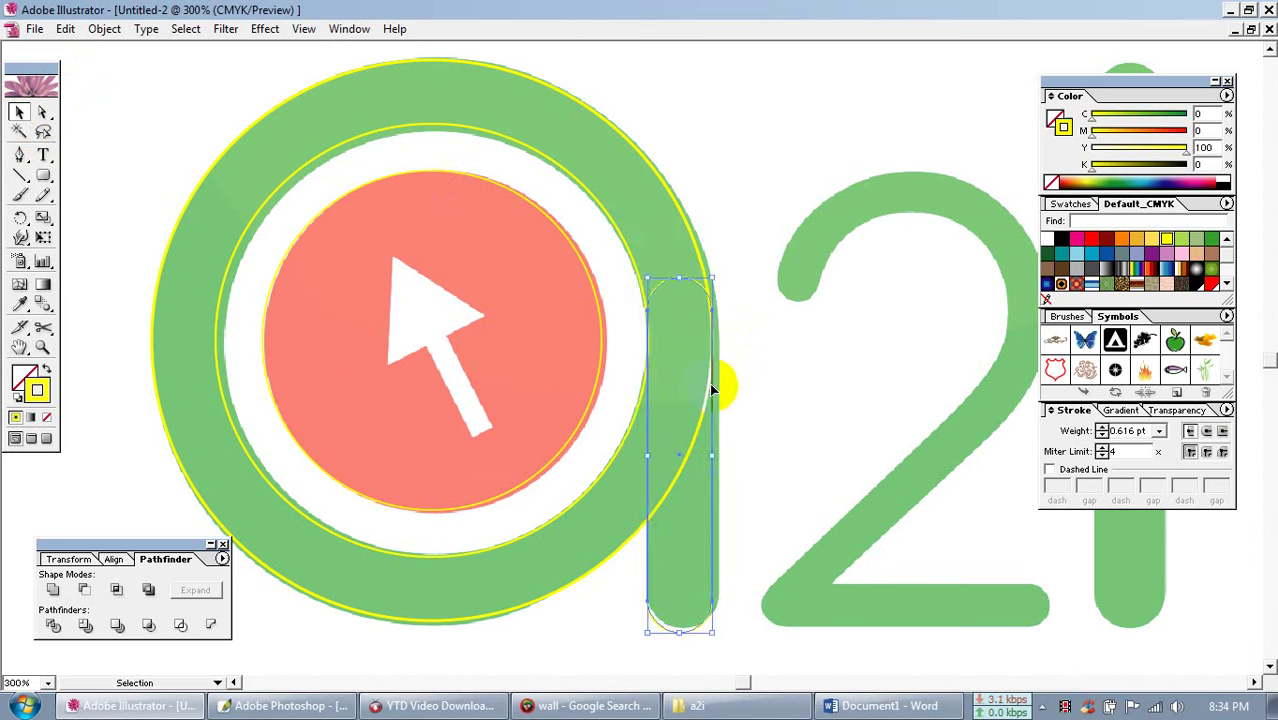
left_click(739, 183)
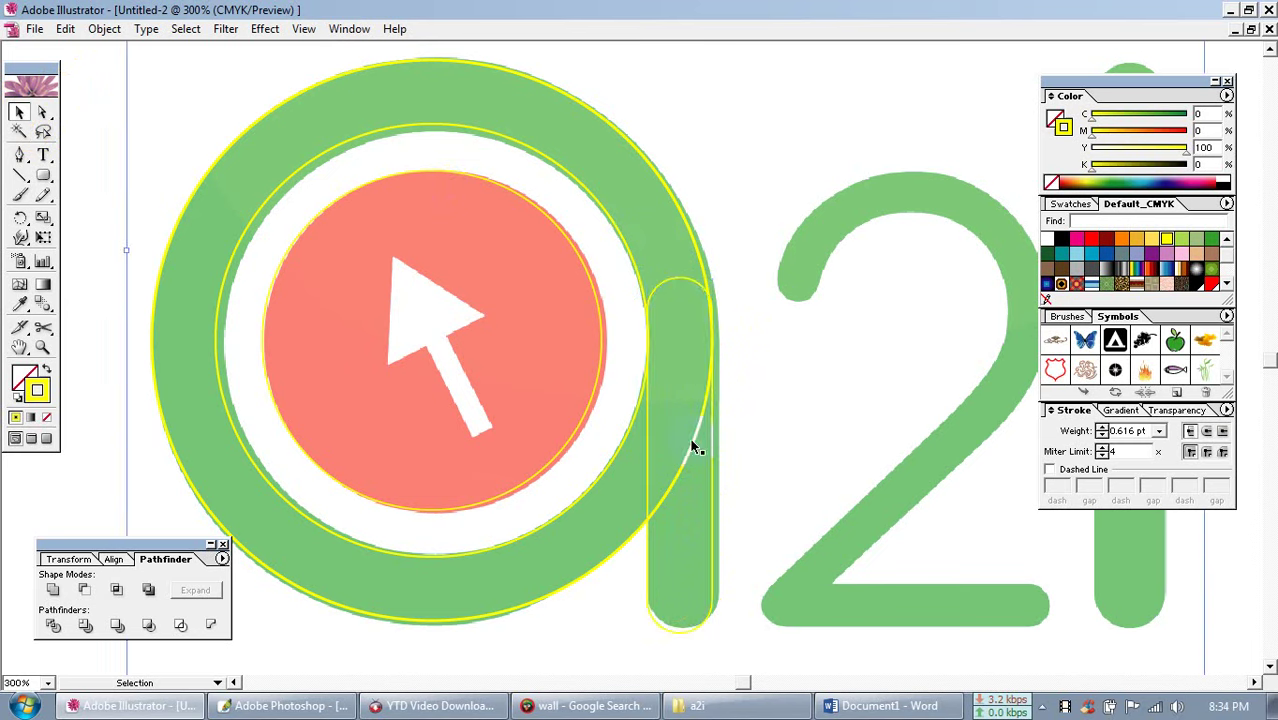
left_click(713, 494)
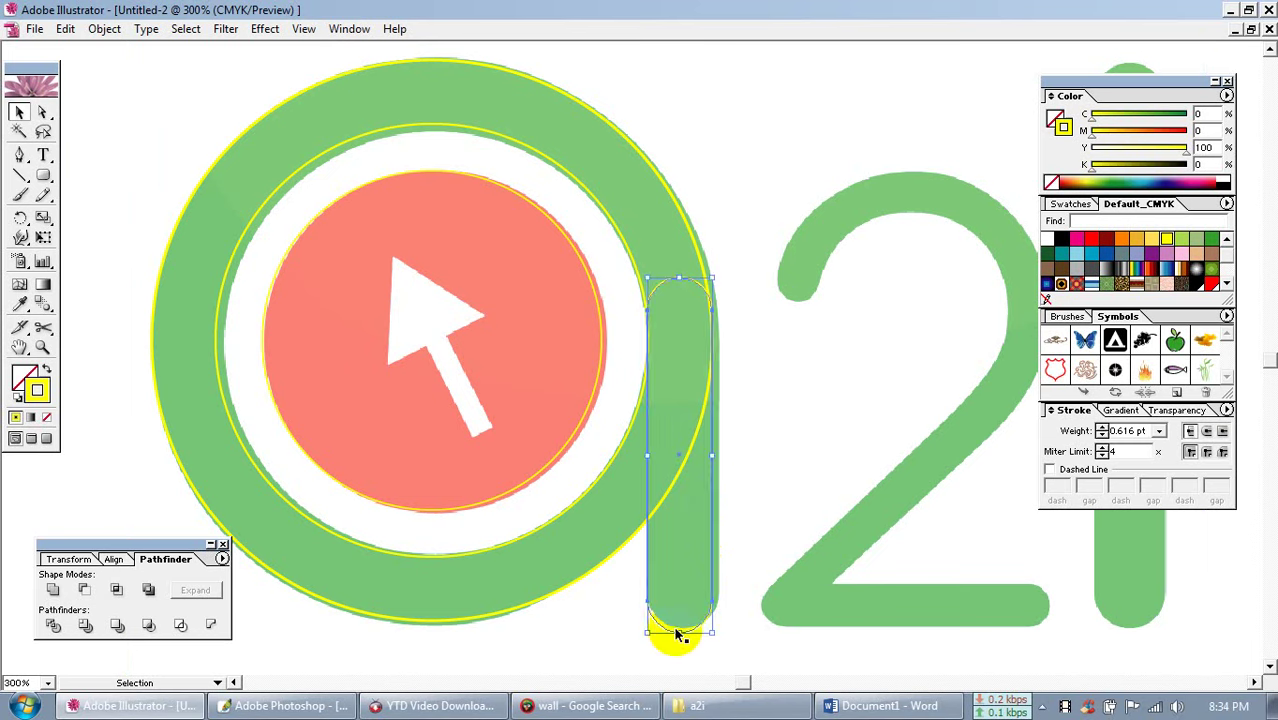
left_click_drag(679, 634, 680, 629)
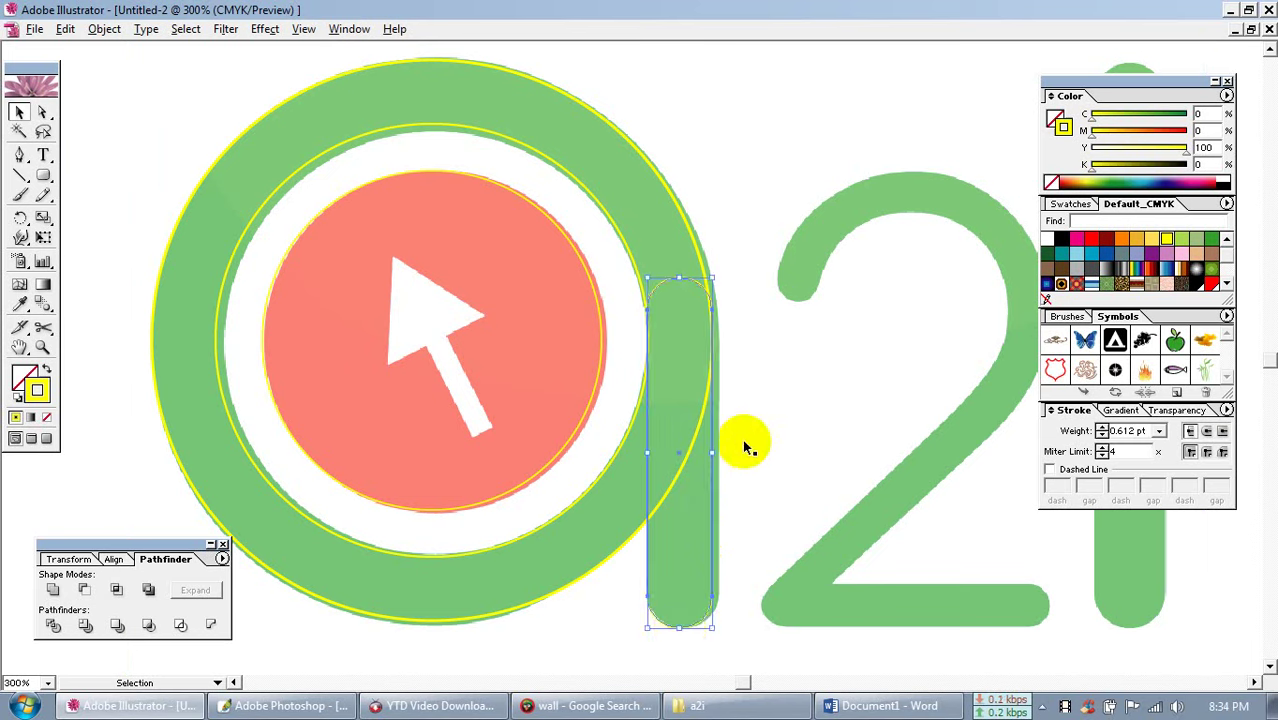
Combine the stem's rounded rectangle and the outer circle with the Add to Shape Area mode
key("ctrl+alt+space")
left_click(674, 399, "alt")
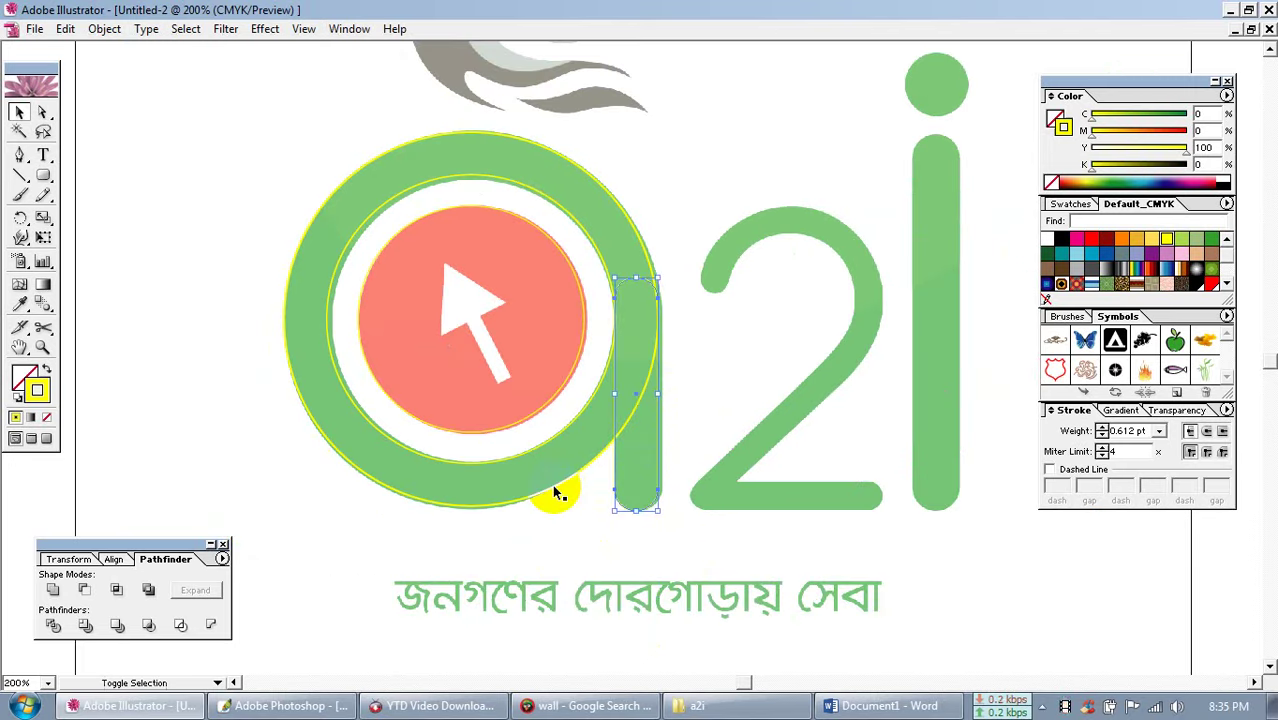
left_click(557, 492, "shift")
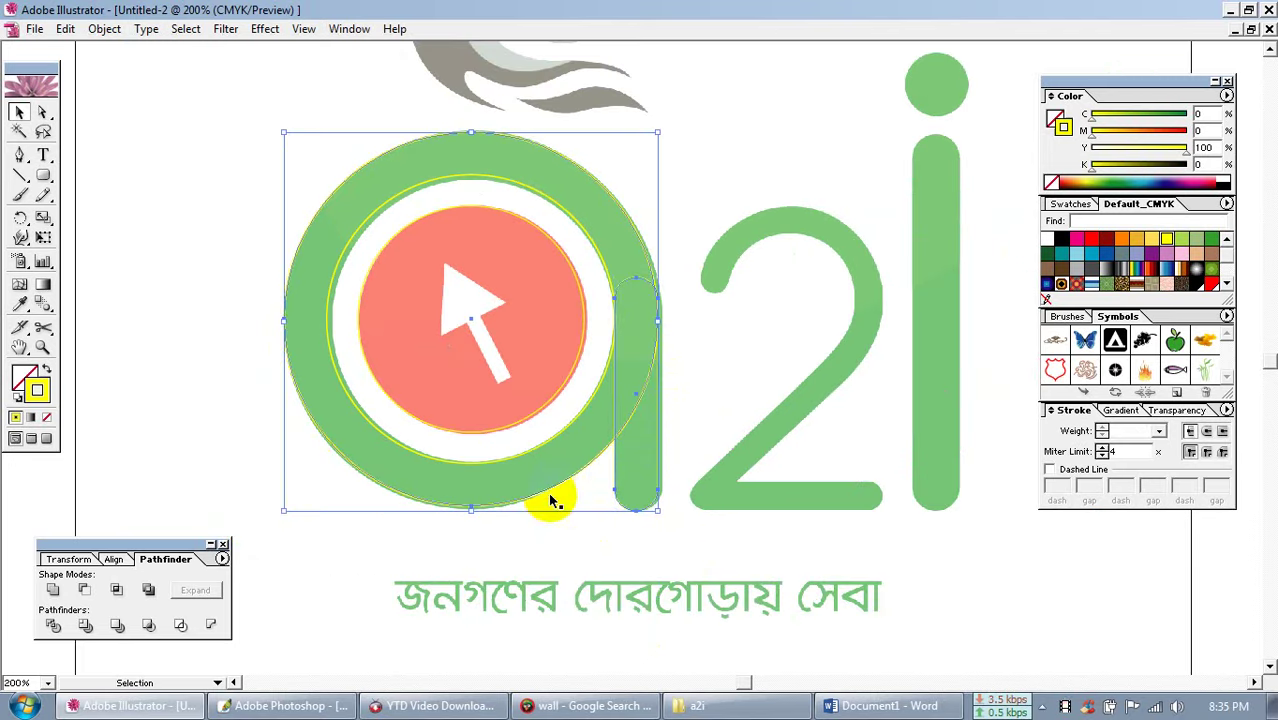
left_click(55, 590)
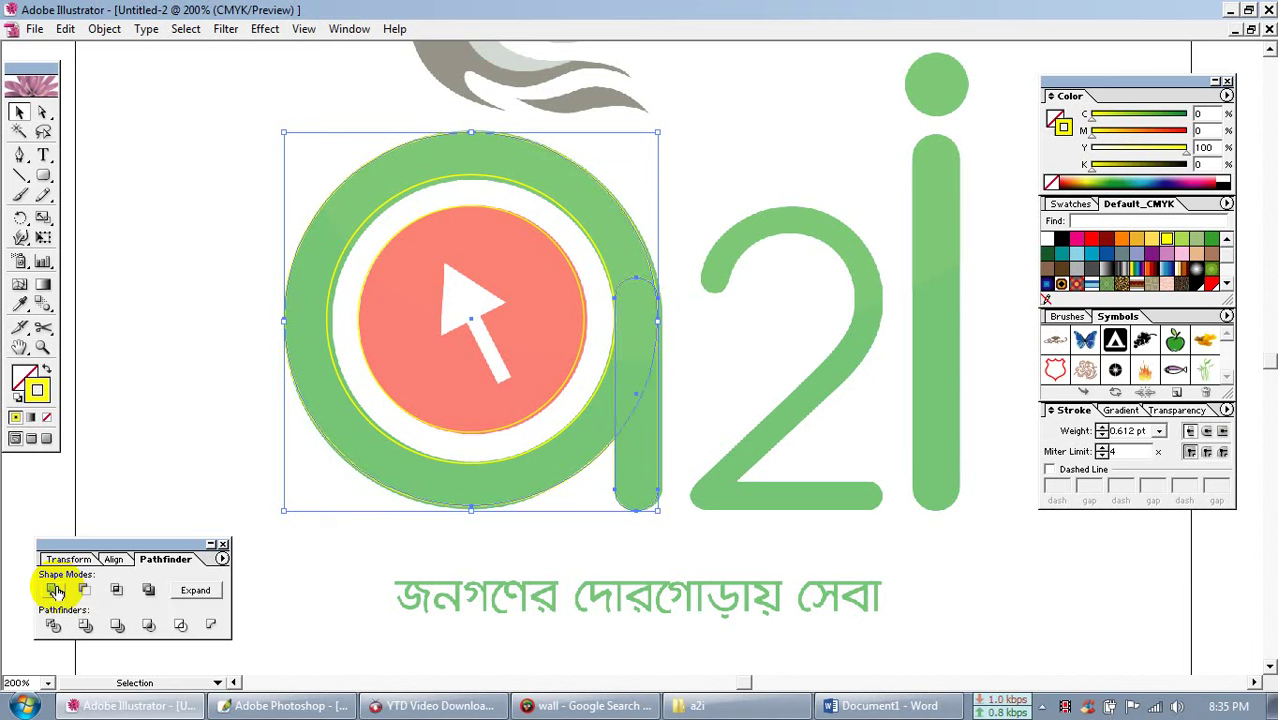
Expand the combined letter a outline into a single path and deselect it
left_click(195, 591)
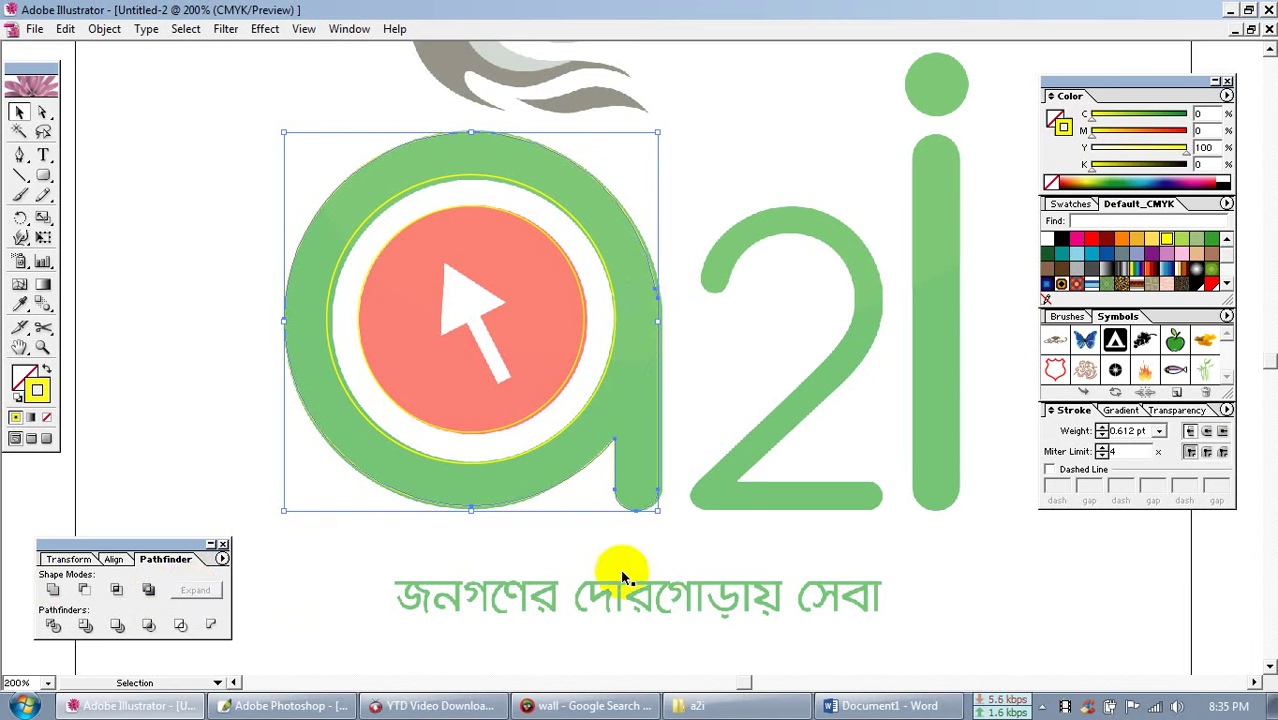
left_click(183, 350)
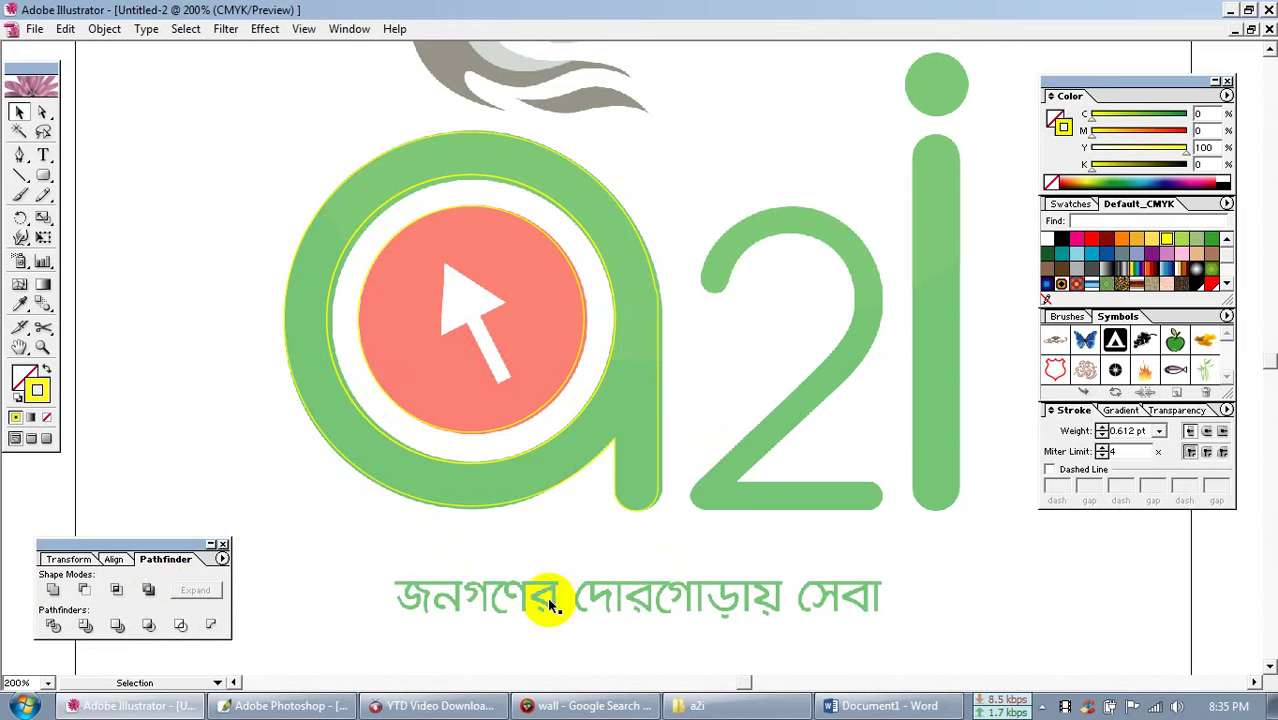
Draw a long, flat rounded rectangle over the base bar of the digit 2
key("space")
left_click_drag(684, 405, 664, 401)
left_click_drag(742, 366, 622, 334)
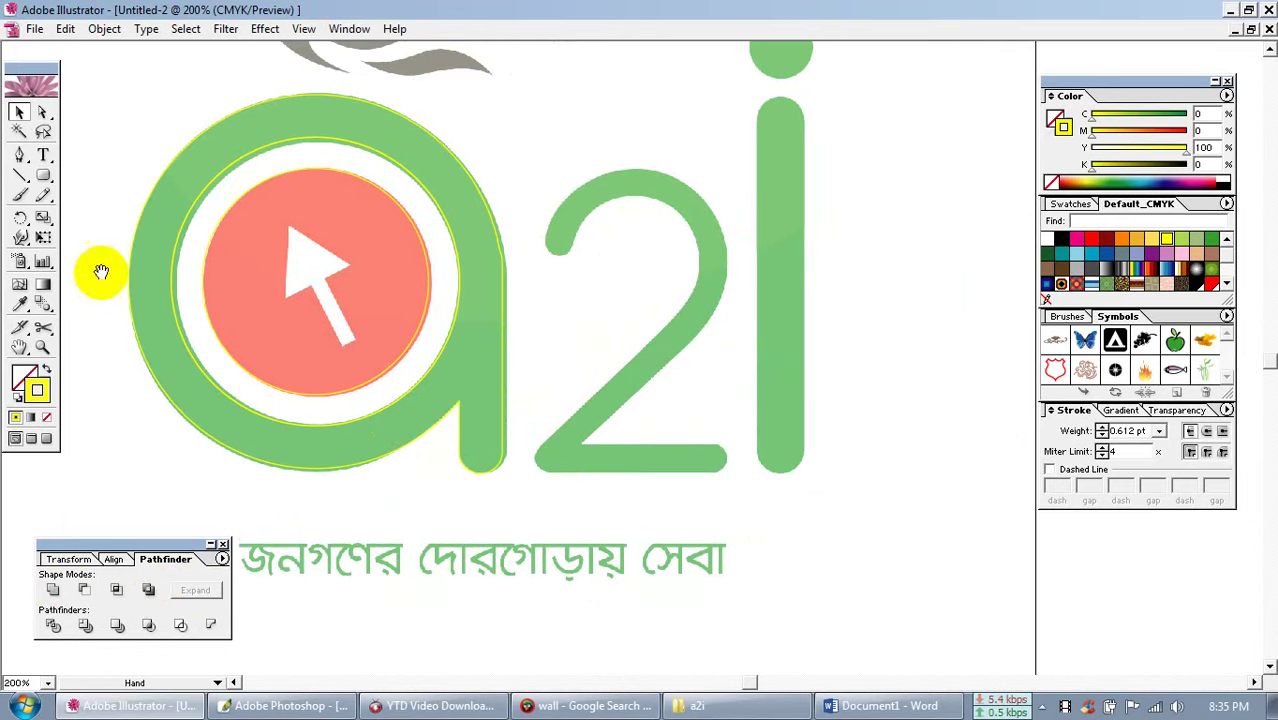
left_click(43, 177)
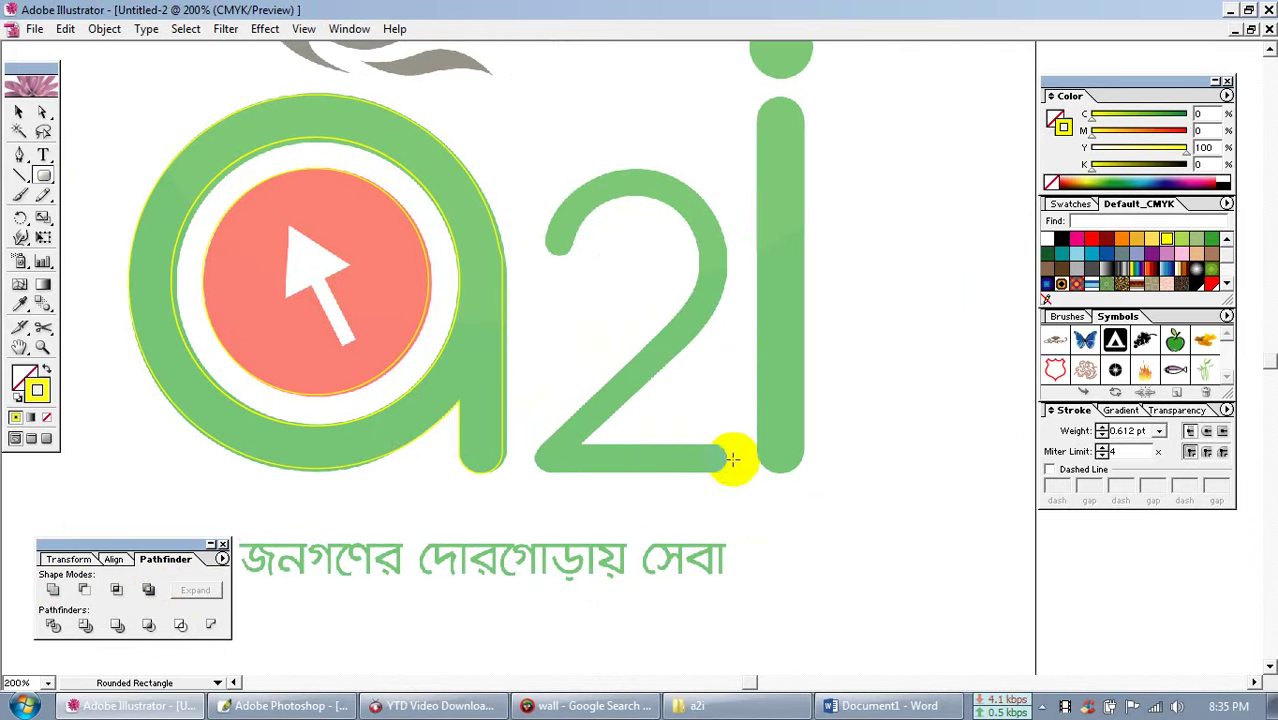
left_click_drag(730, 465, 541, 446)
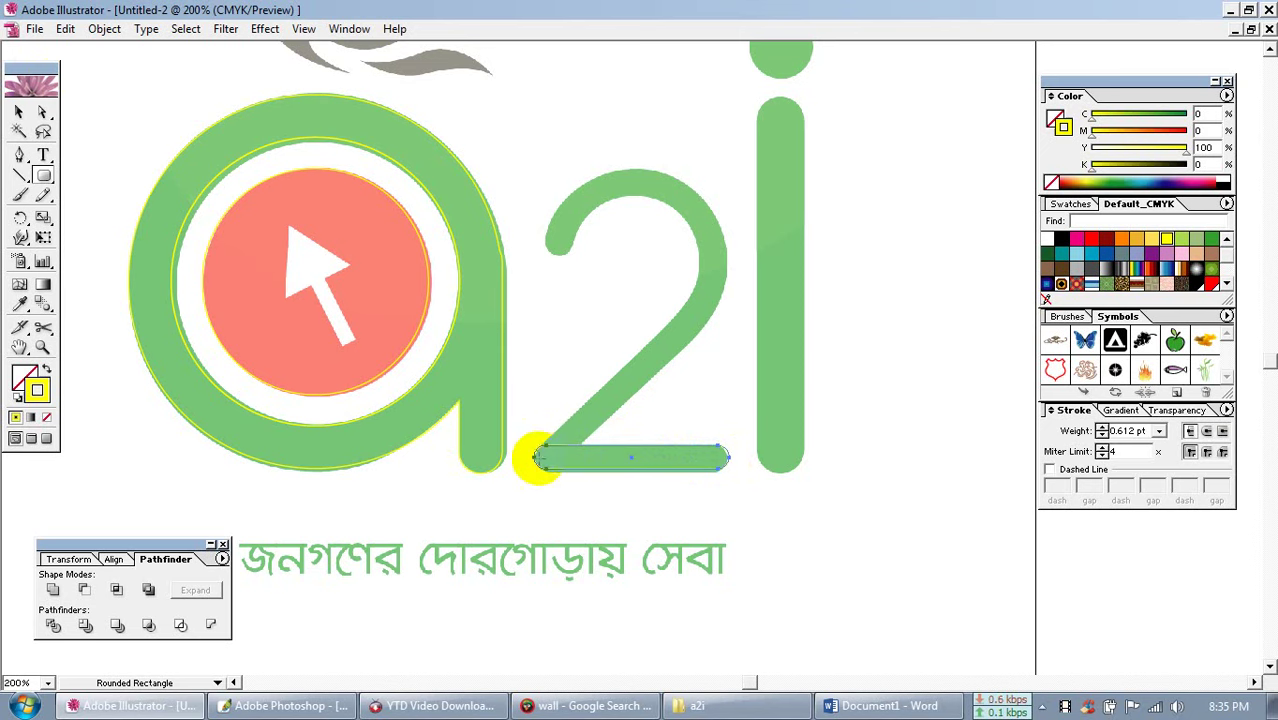
Start a Pen path inside the base bar of the 2 and trace the diagonal's lower edge up to the bend
left_click(19, 155)
left_click(647, 346, "ctrl")
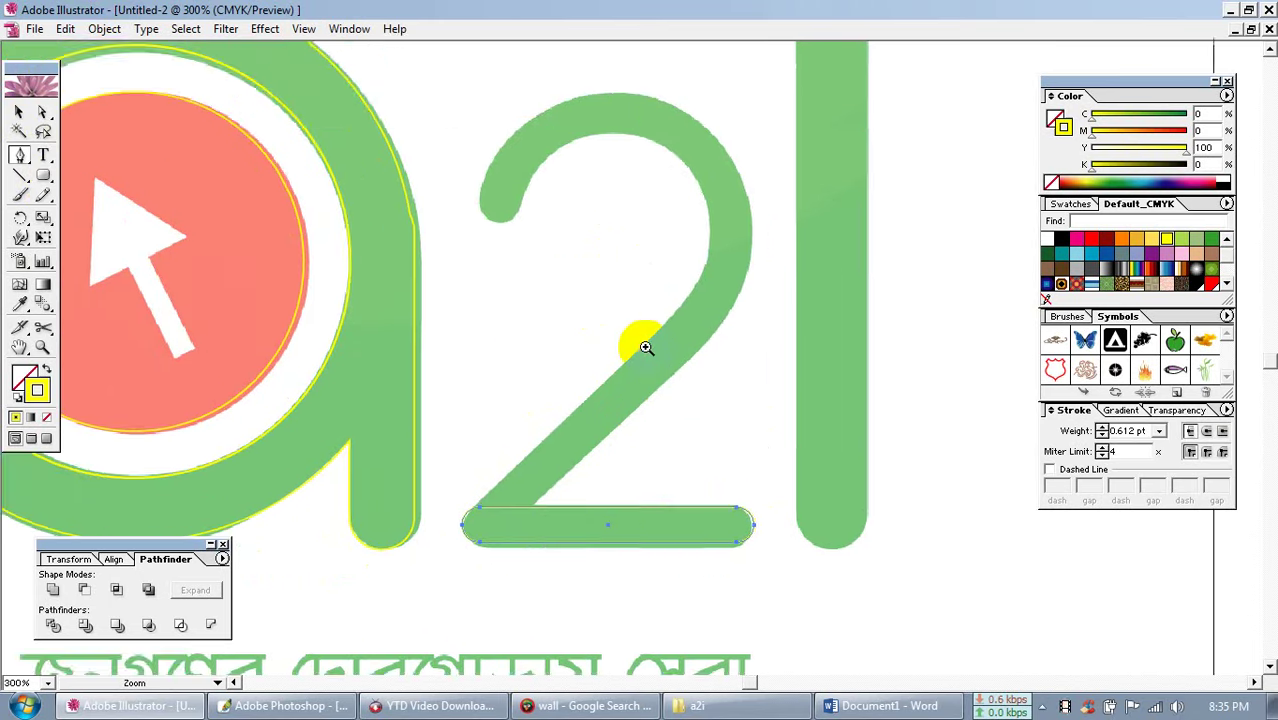
left_click_drag(653, 384, 707, 298)
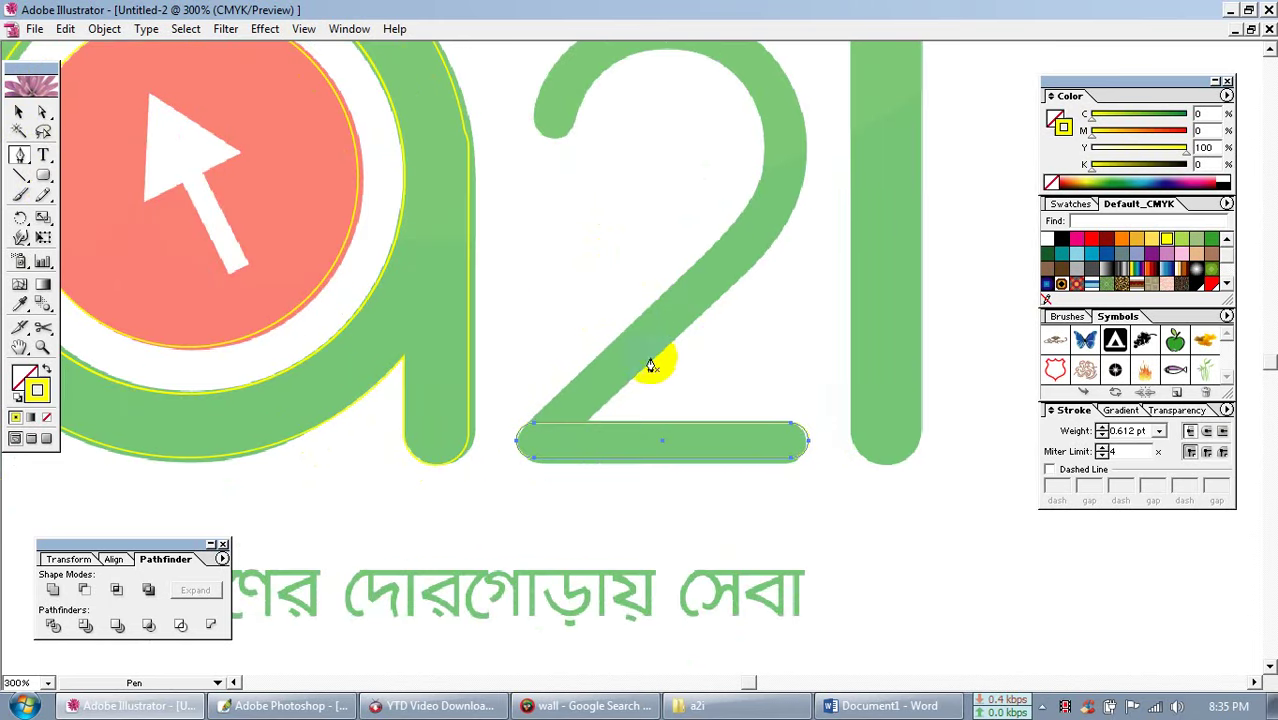
left_click(581, 429)
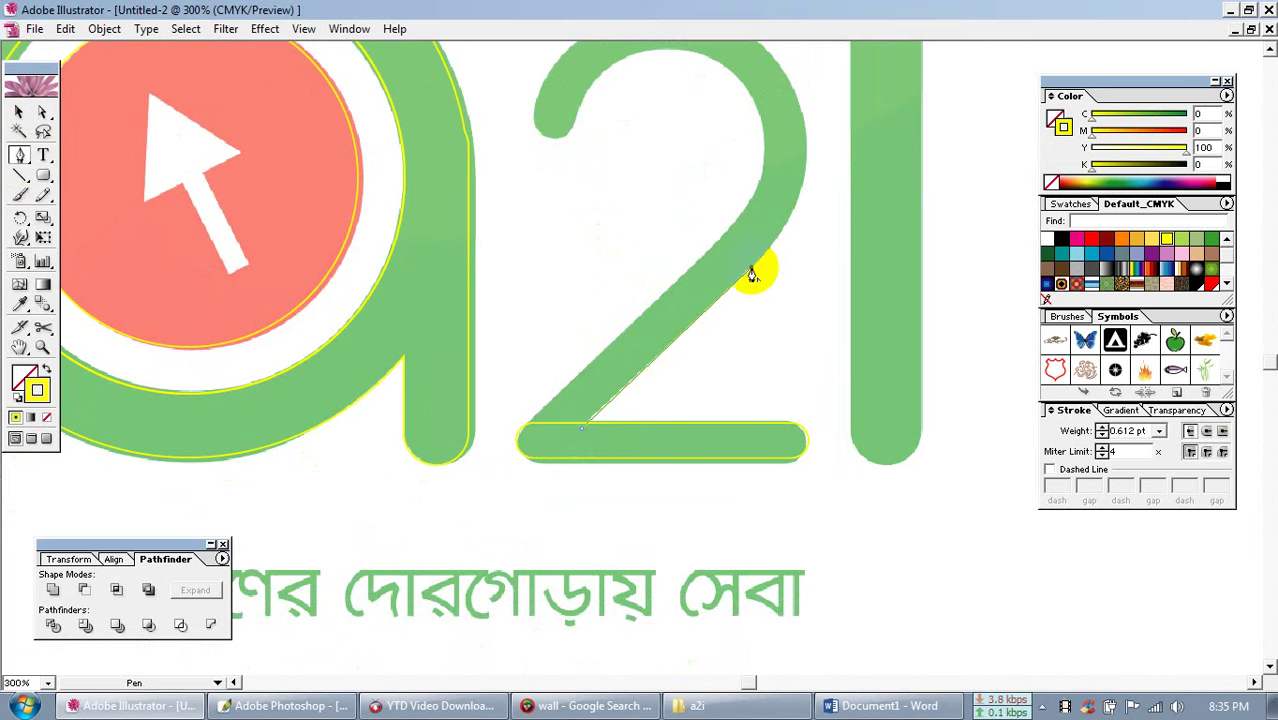
left_click_drag(828, 174, 821, 312)
left_click(801, 297, "ctrl")
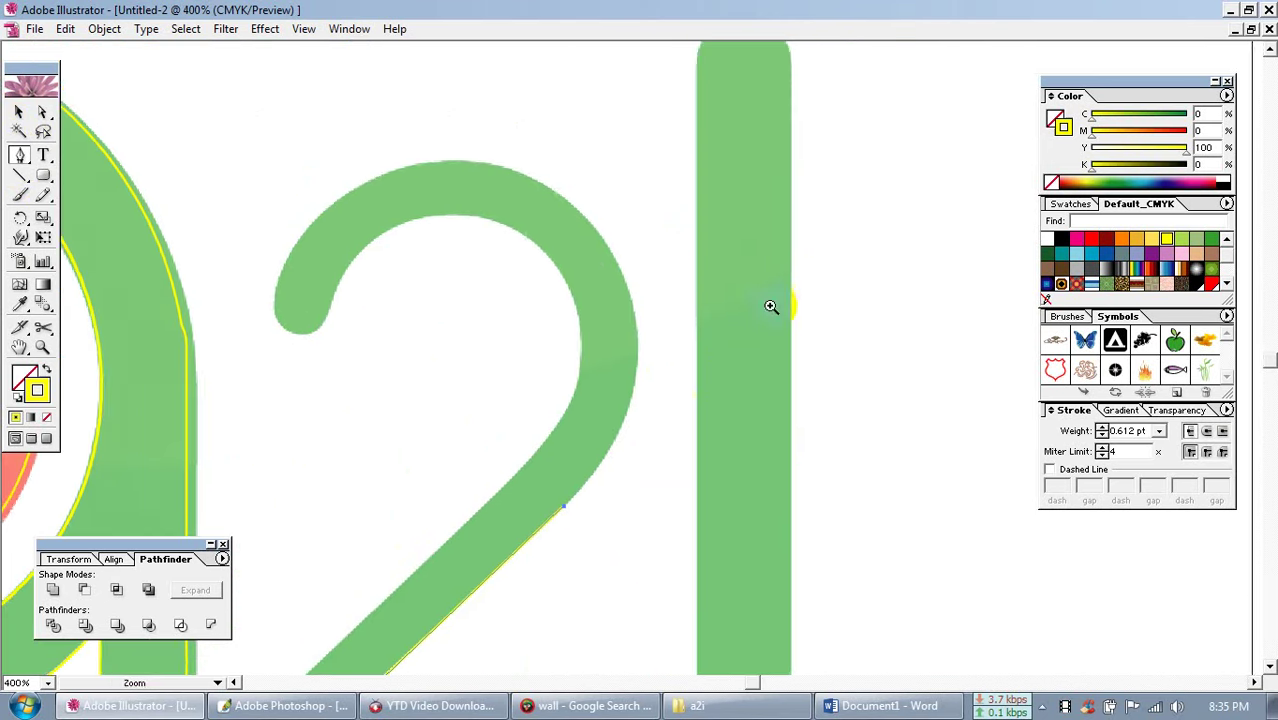
left_click_drag(670, 383, 910, 271)
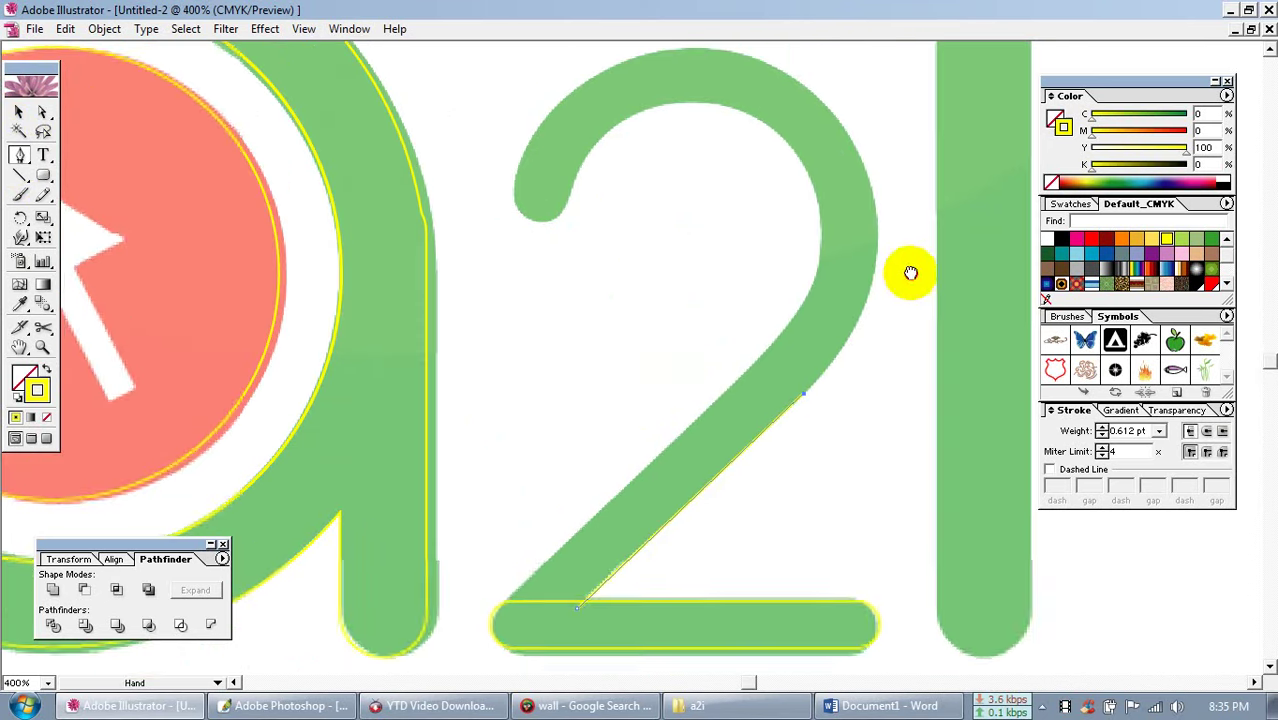
Continue the path with curved segments around the outer edge of the 2's bowl to its top, retracting each anchor's forward handle
left_click(861, 316)
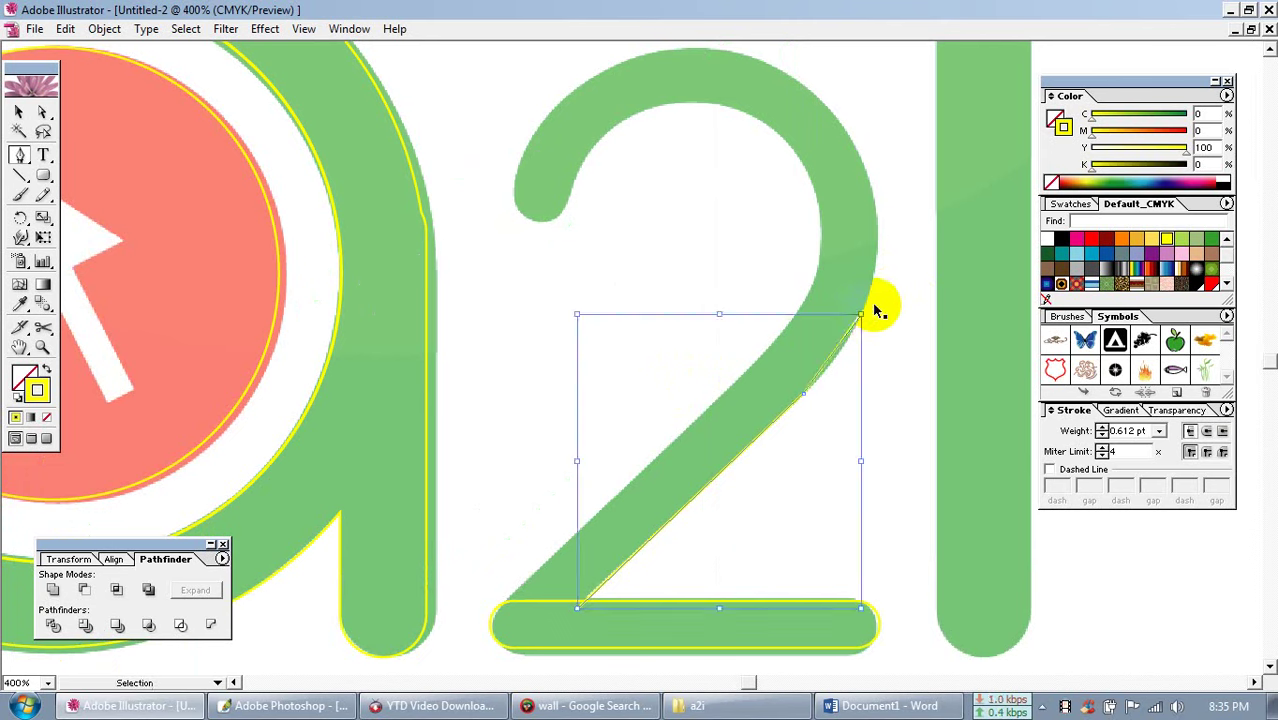
key("ctrl+z")
left_click(861, 309)
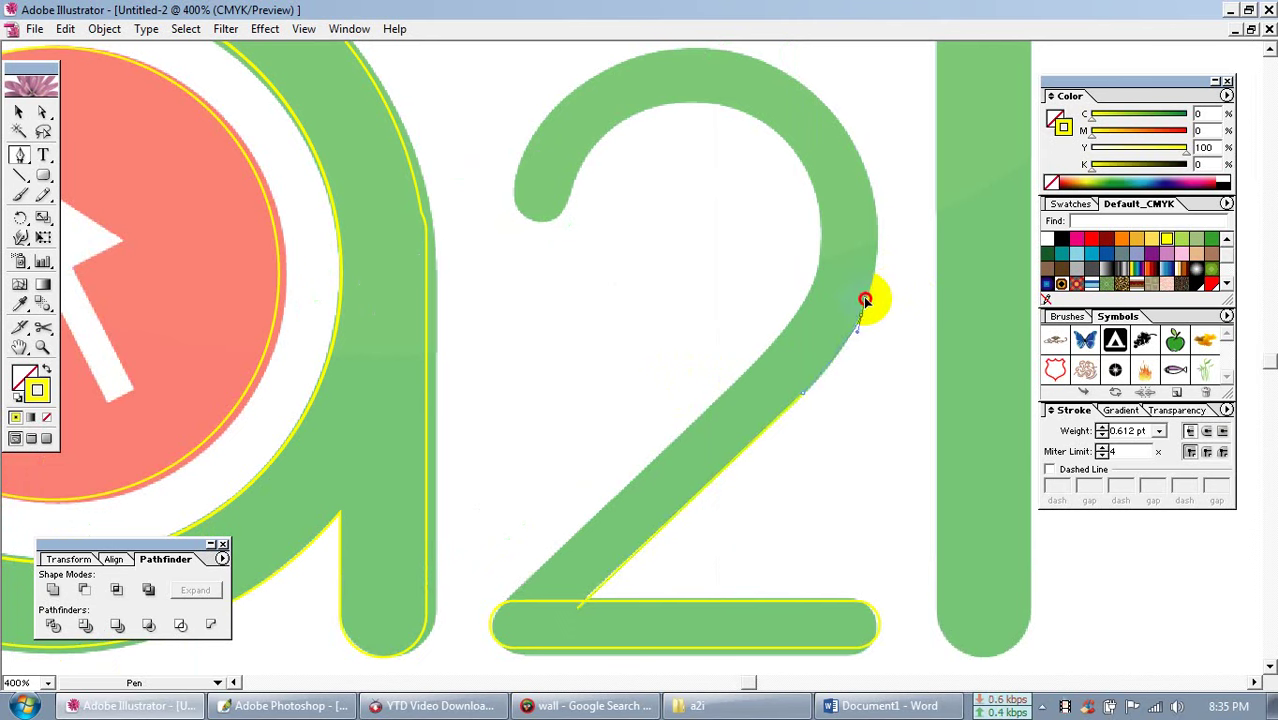
left_click_drag(865, 299, 865, 298)
left_click(860, 318, "alt")
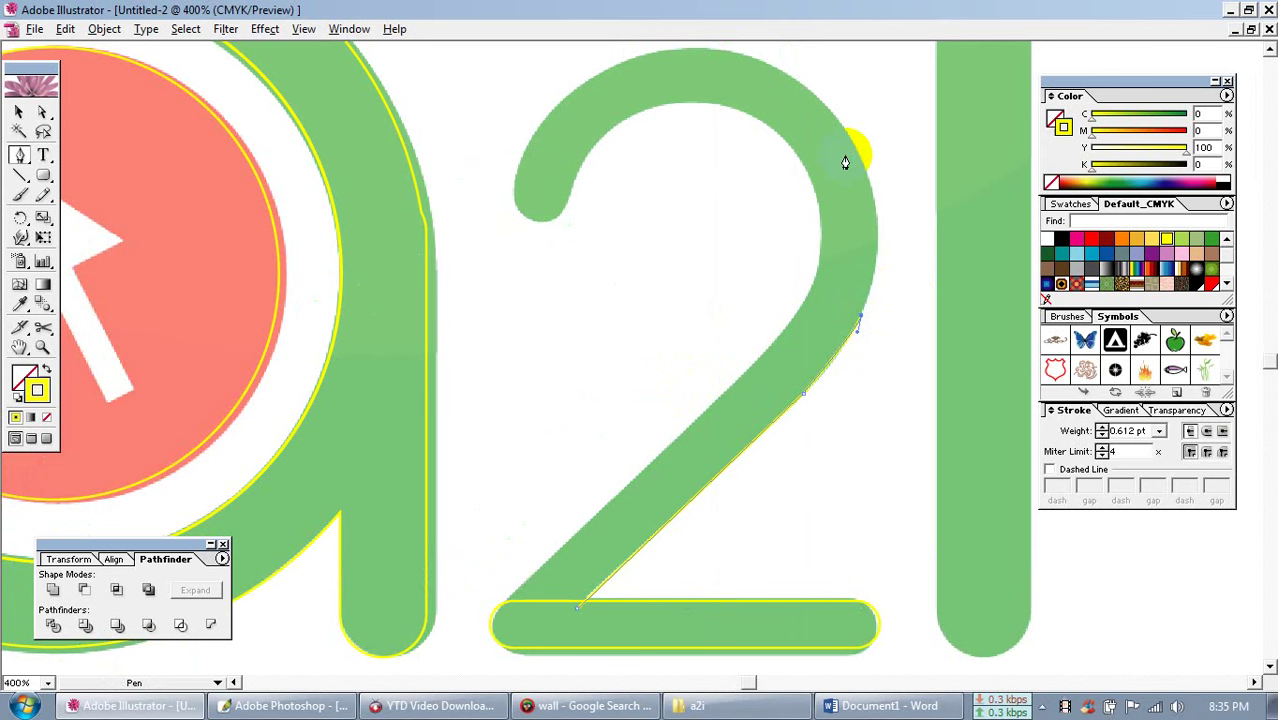
left_click_drag(859, 157, 822, 102)
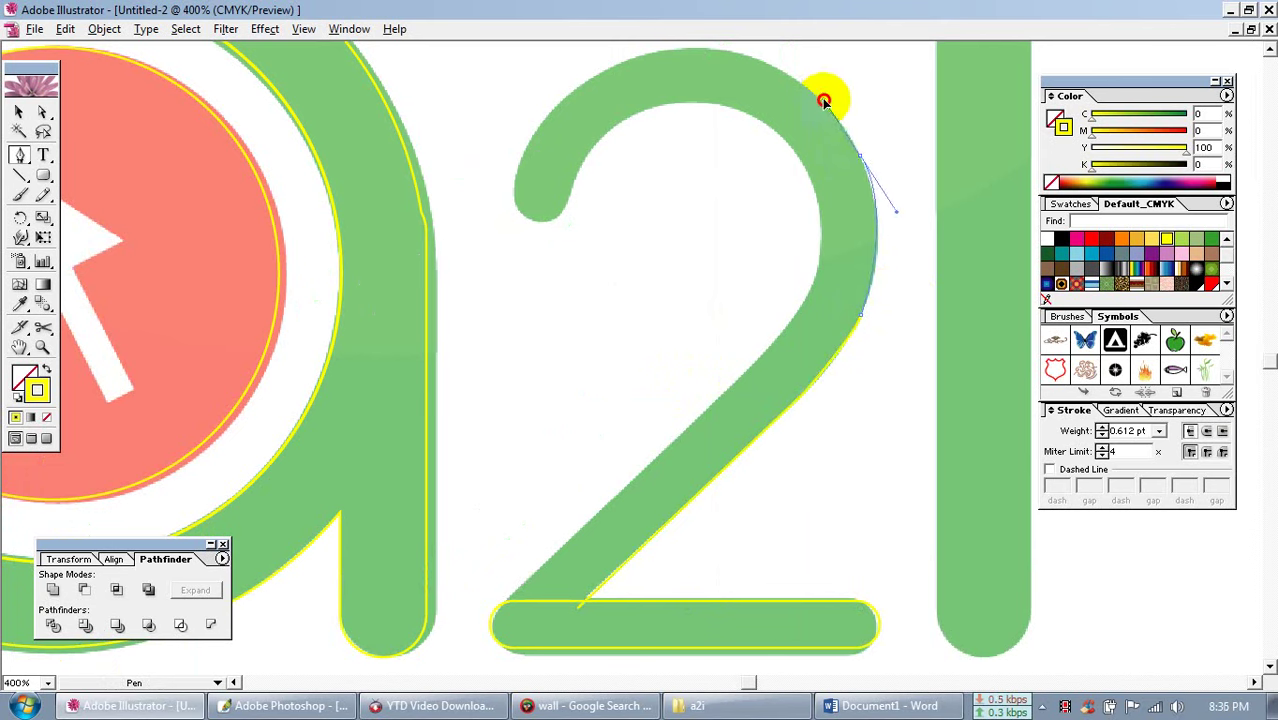
left_click(860, 155)
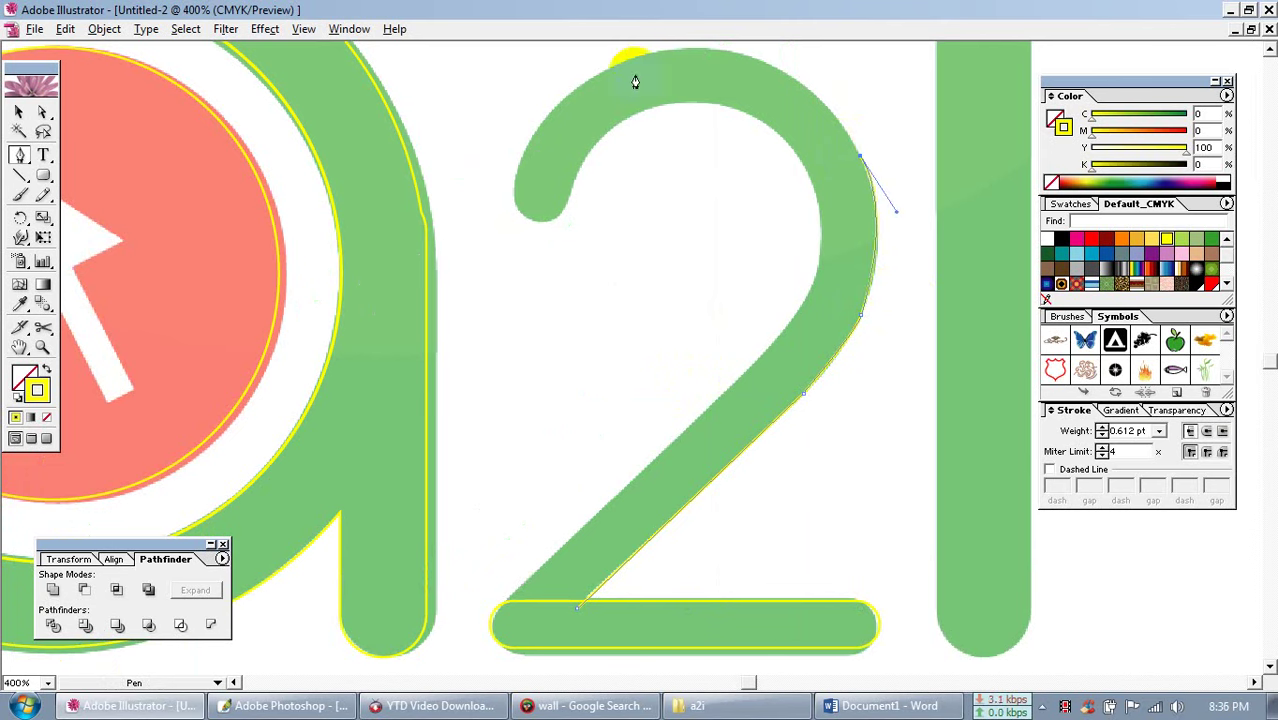
left_click_drag(652, 51, 521, 89)
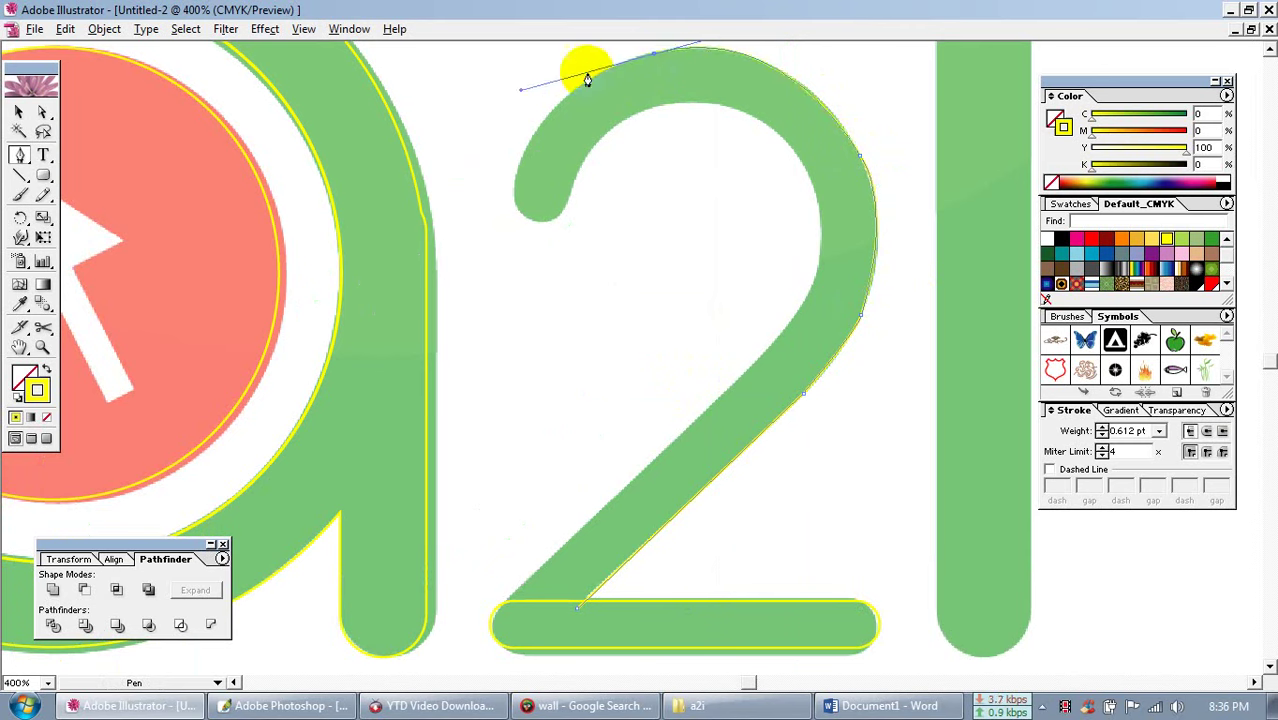
left_click(653, 50)
Trace the outer edge down to the 2's upper-left tip and around its rounded end to the inner edge
left_click_drag(533, 197, 516, 172)
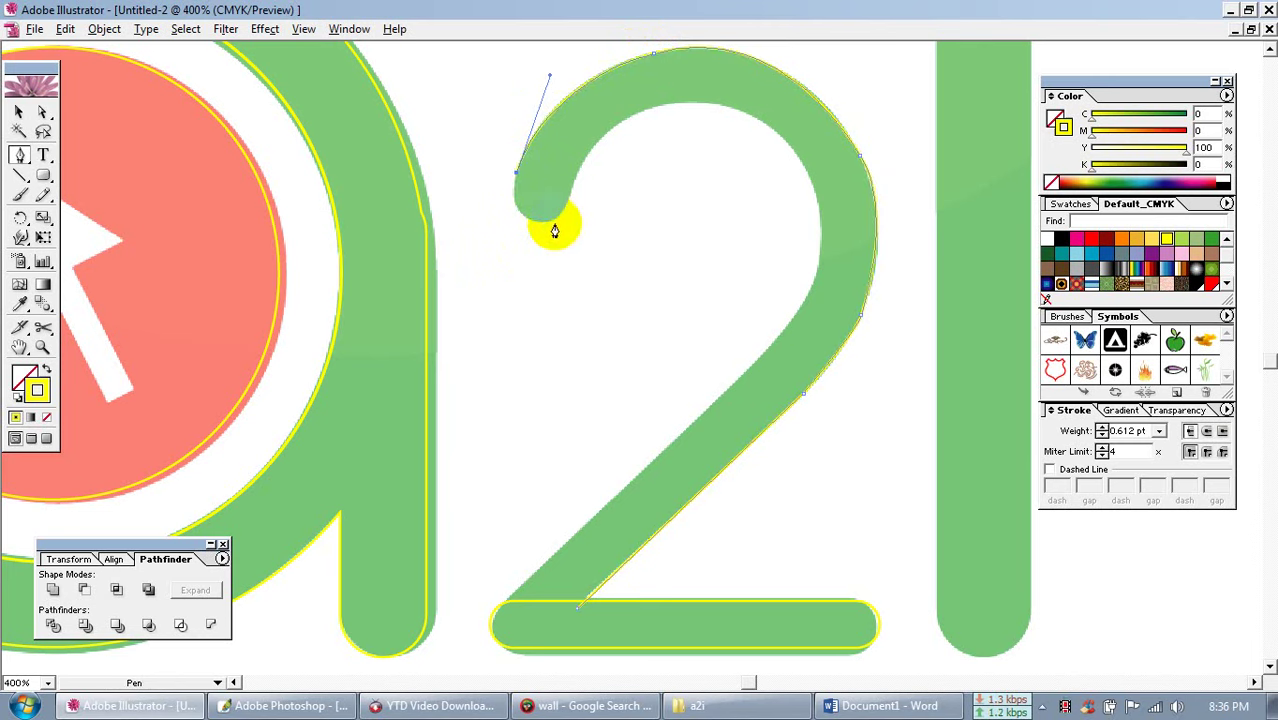
left_click_drag(548, 218, 587, 171)
left_click(547, 217)
left_click(579, 174)
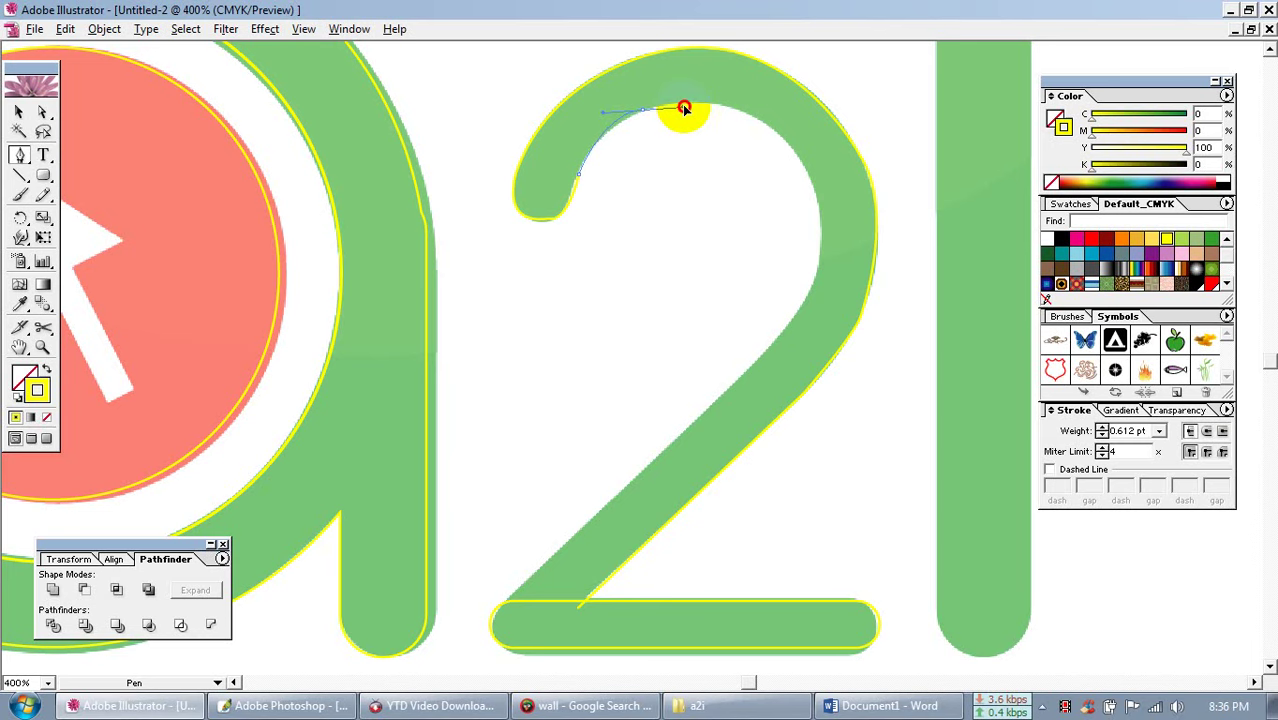
Trace the inner edge of the 2's bowl with curved segments down to the start of the diagonal
left_click_drag(677, 103, 675, 102)
left_click(642, 111)
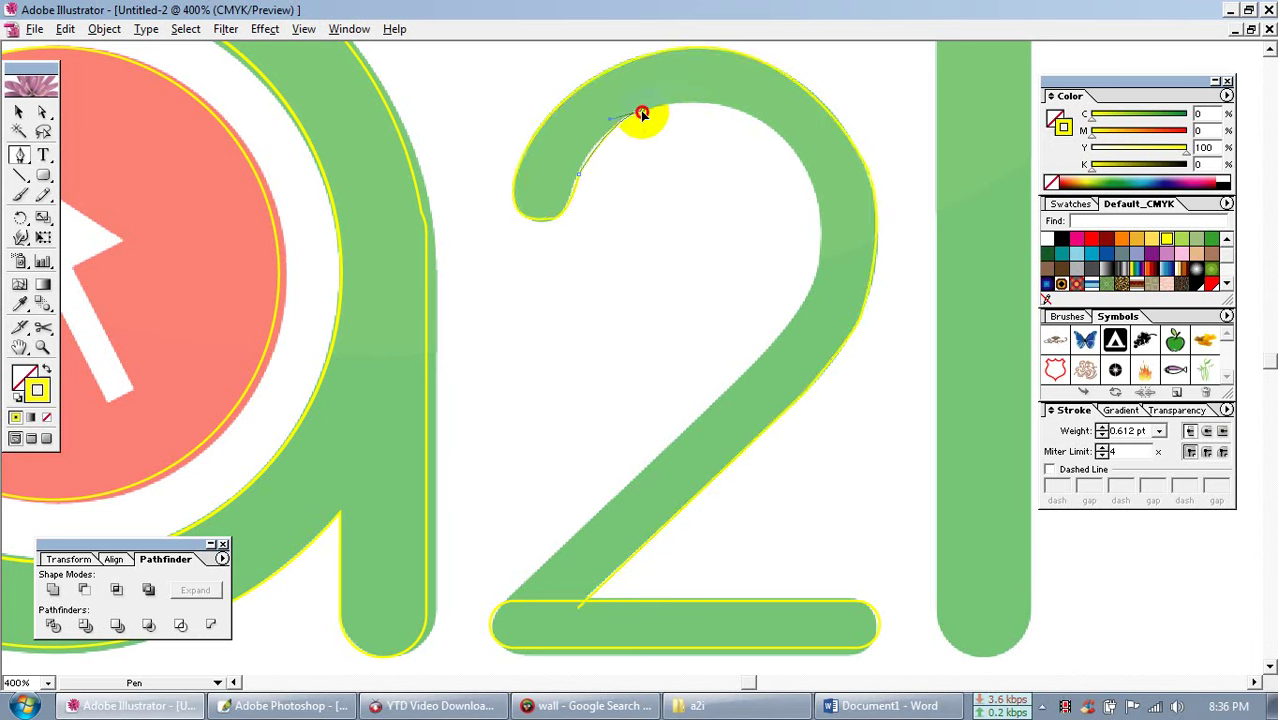
left_click_drag(781, 135, 845, 212)
left_click(815, 165)
left_click(775, 157, "ctrl")
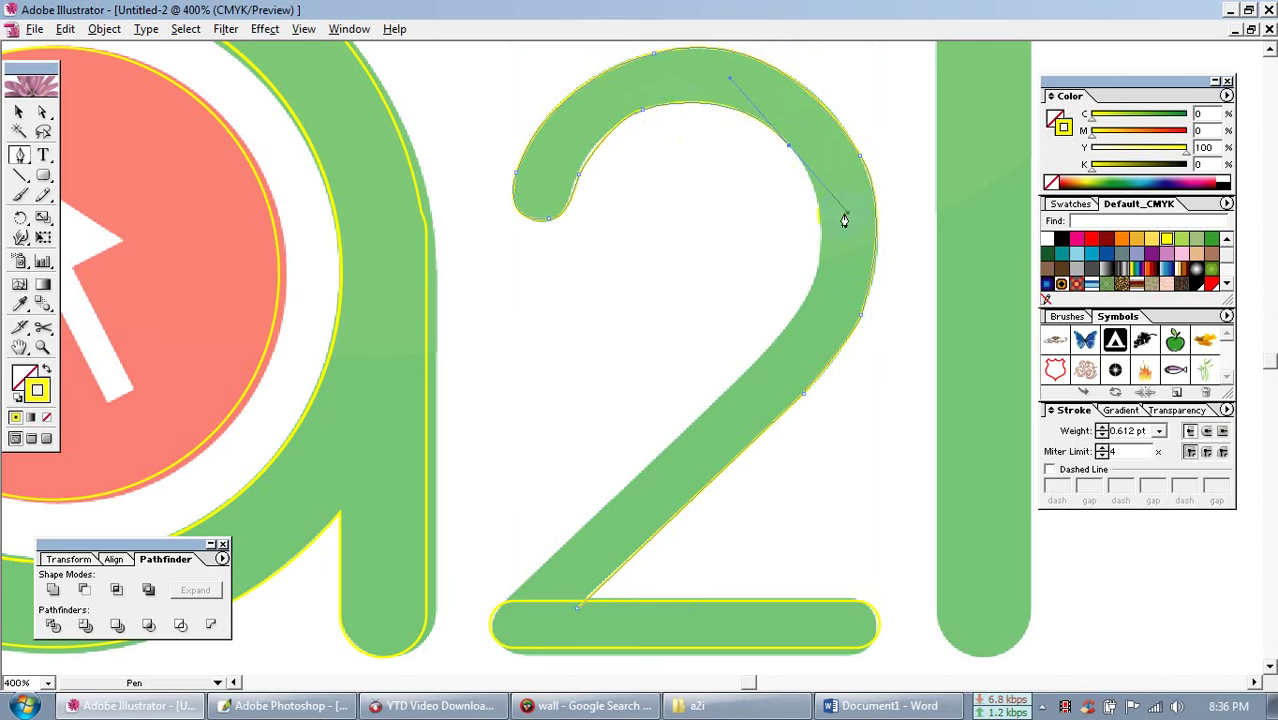
left_click_drag(816, 273, 816, 295)
key("ctrl+z")
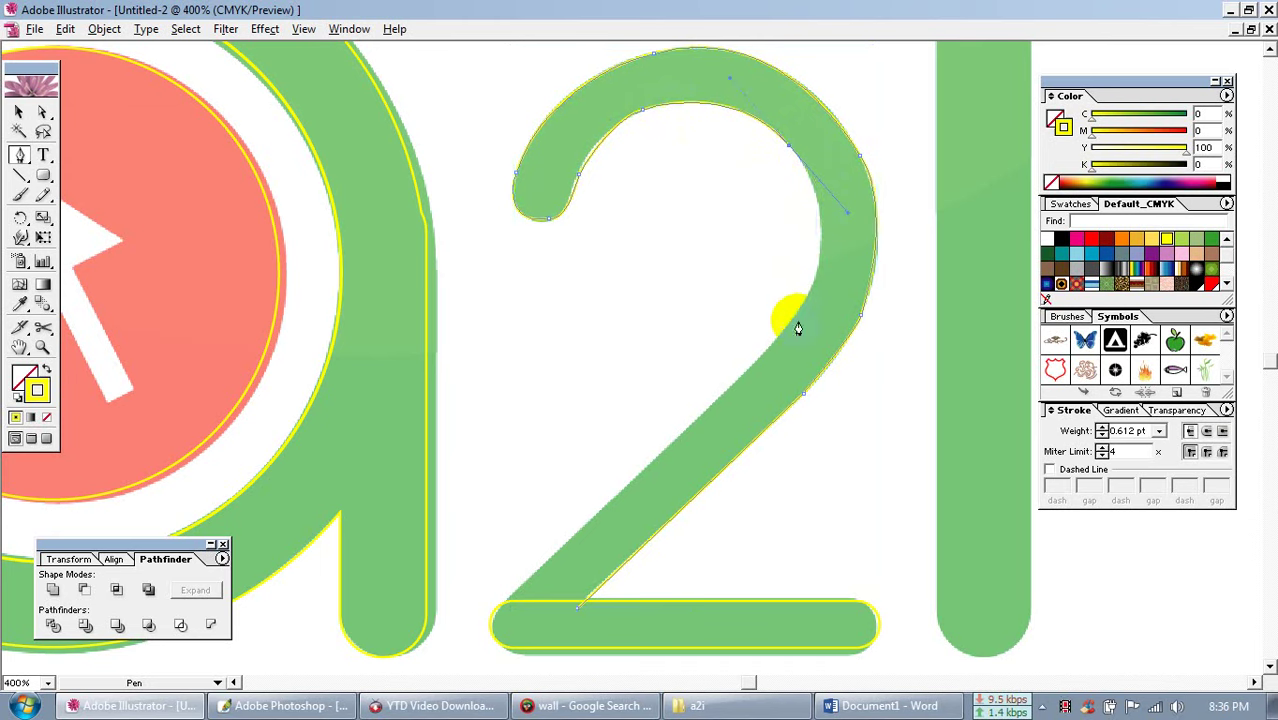
mouse_move(791, 322)
left_mouse_down()
mouse_move(753, 360)
mouse_move(792, 332)
left_mouse_up()
Turn the last anchor on the 2's inner bend into a corner point by removing its forward handle
key("ctrl+space")
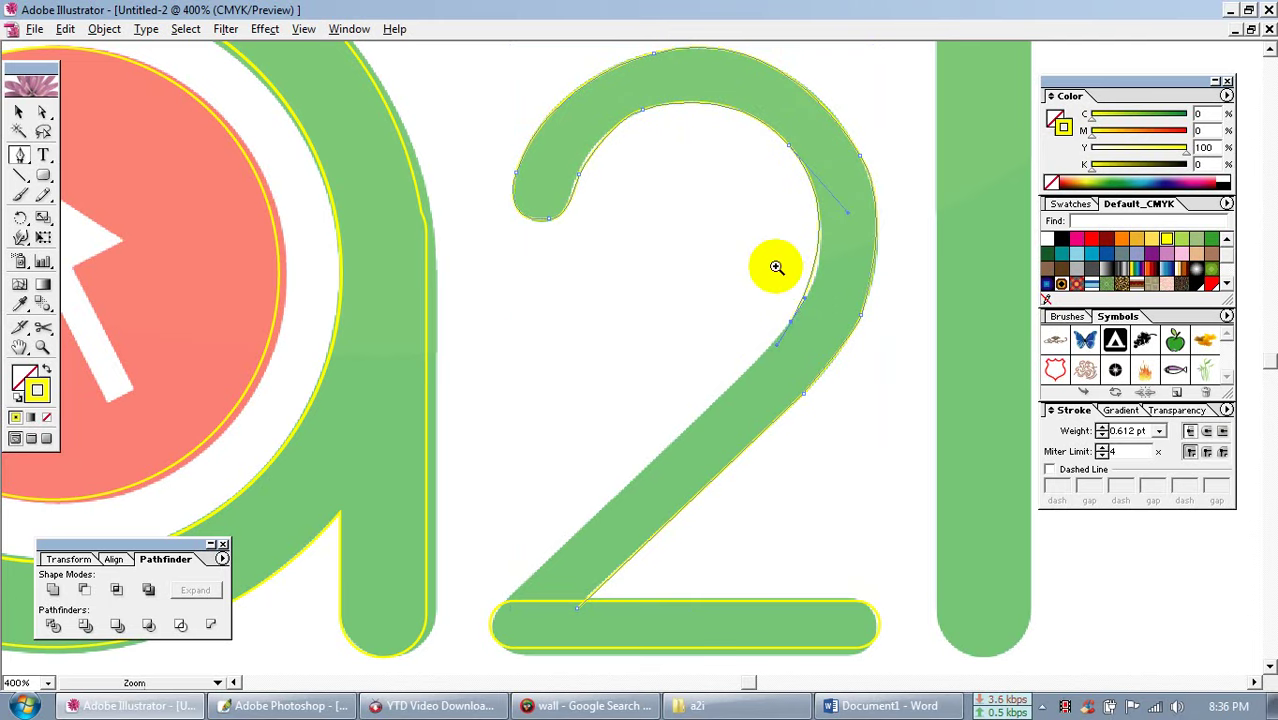
left_click_drag(776, 265, 868, 360)
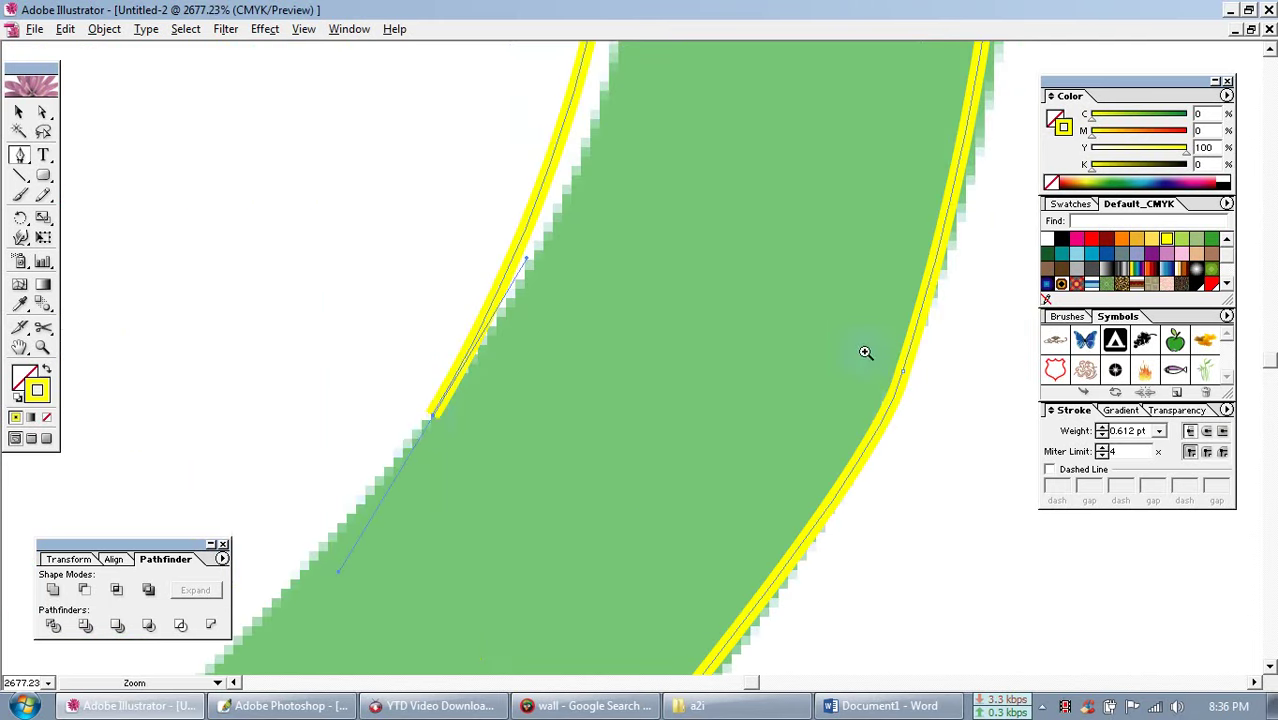
left_click_drag(427, 441, 437, 422)
left_click(433, 418)
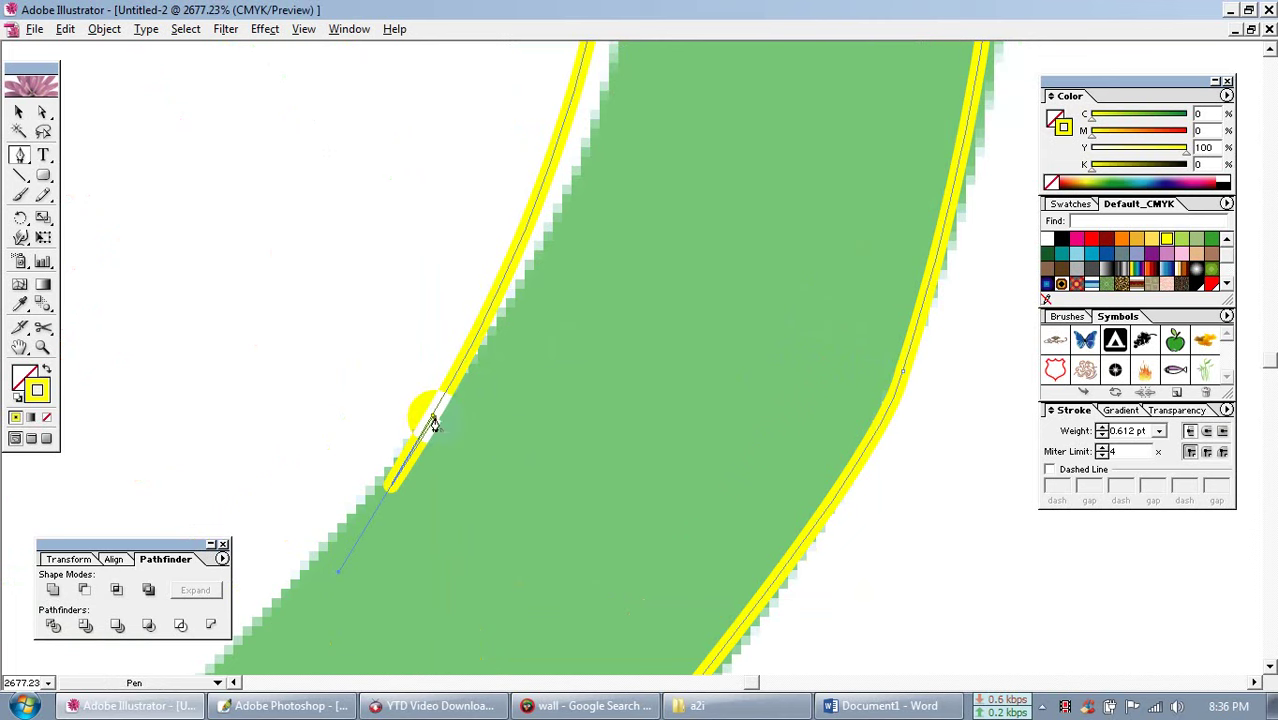
key("ctrl+z")
left_click(431, 418)
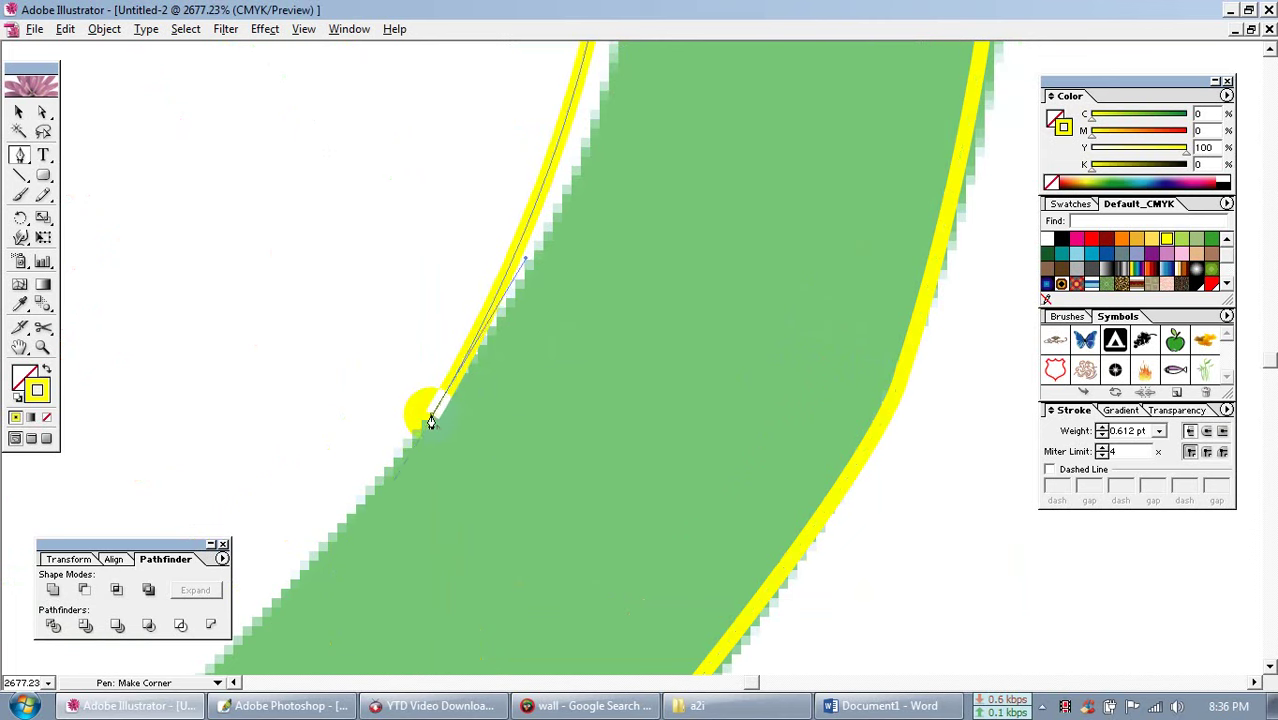
Extend the path down the upper edge of the 2's diagonal to just above the base bar, ending in a corner point
left_click(509, 442, "ctrl+alt")
left_click(606, 463, "ctrl+alt")
left_click(607, 466, "ctrl+alt")
left_click(694, 432, "ctrl+alt")
left_click(694, 432, "ctrl+alt")
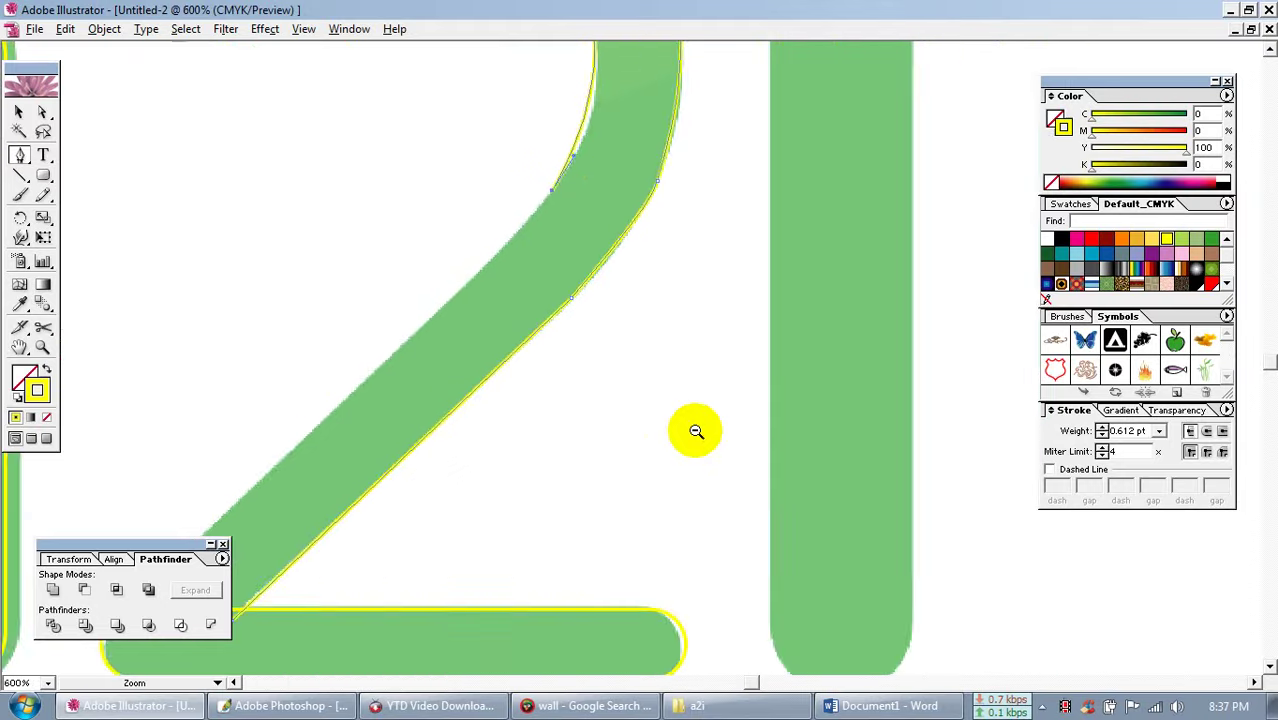
left_click(565, 396, "ctrl+alt")
left_click_drag(565, 396, 693, 337)
left_click_drag(768, 297, 815, 325)
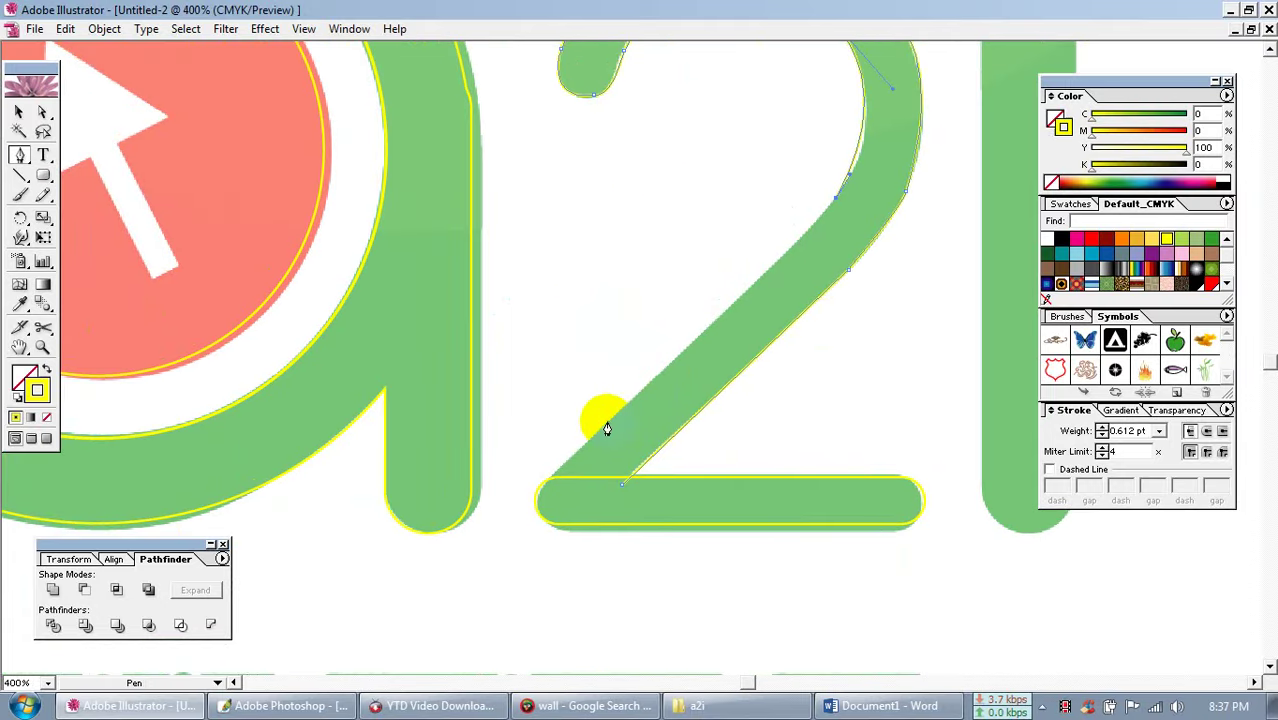
left_click_drag(606, 424, 566, 452)
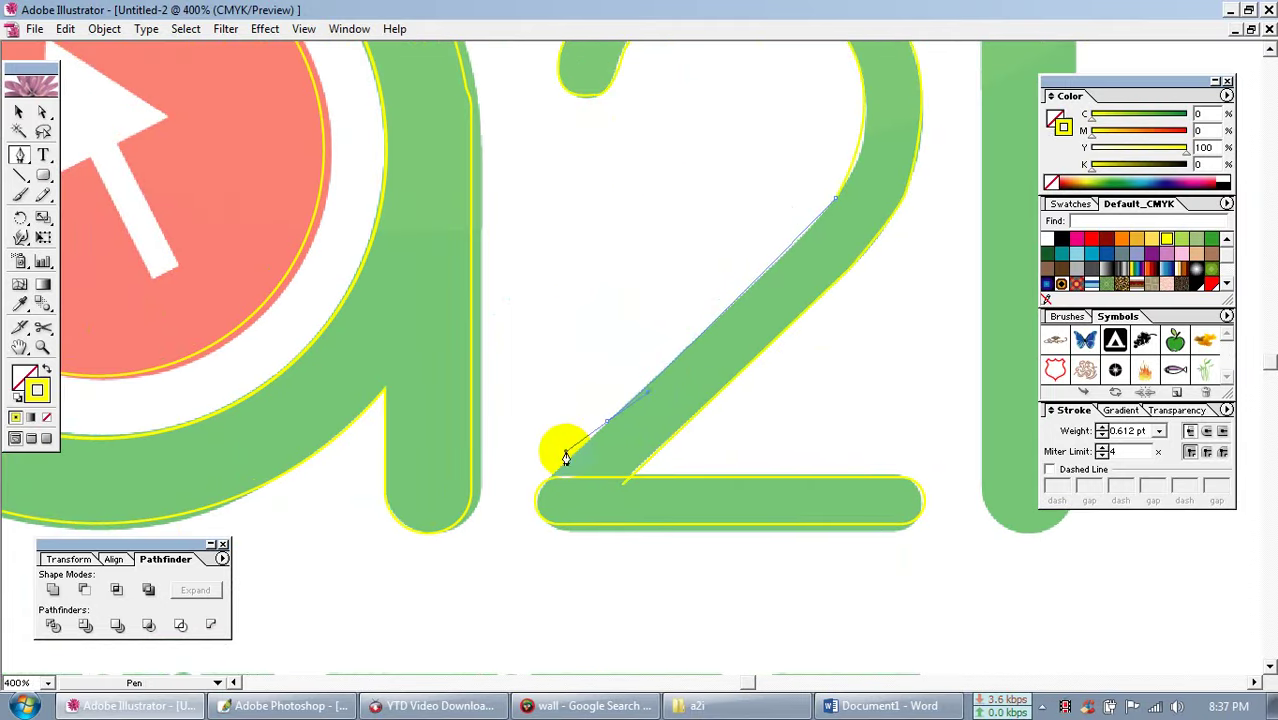
left_click(607, 422)
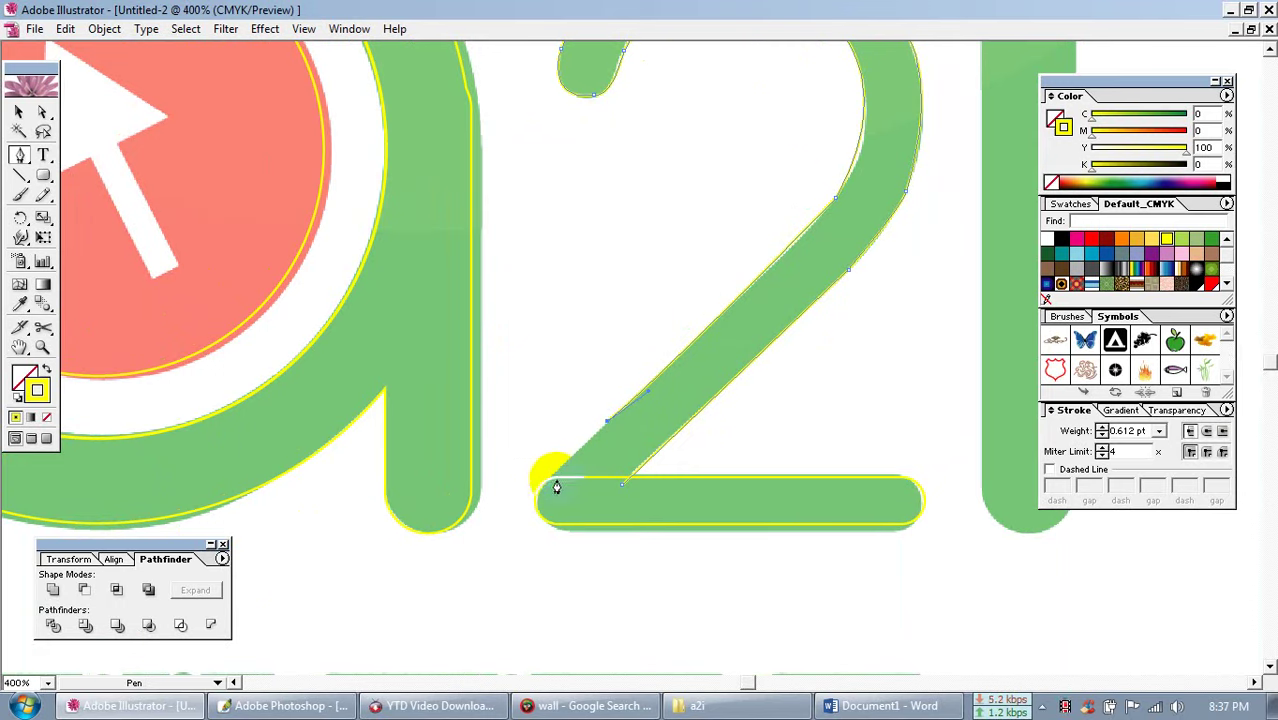
Extend the path to the base bar's rounded left end and close it at its starting point inside the bar
key("ctrl+space")
left_click_drag(513, 446, 690, 523)
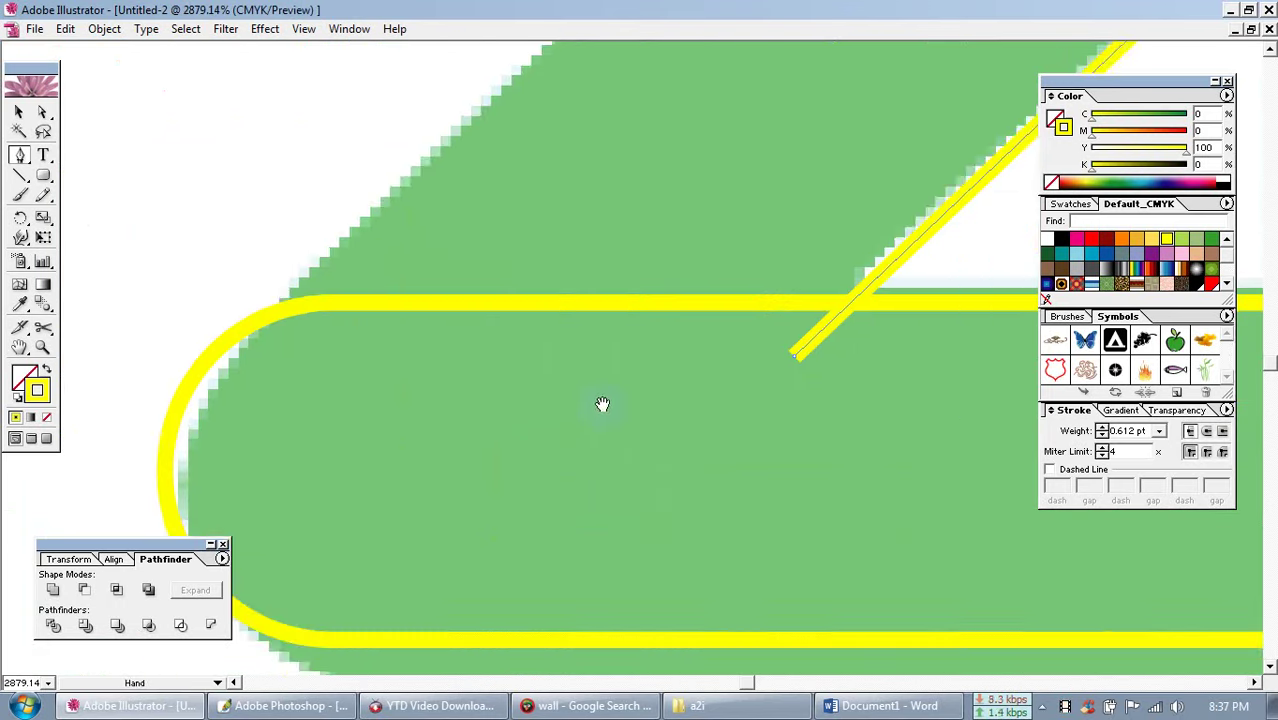
left_click(685, 385, "ctrl+alt")
left_click(686, 385, "ctrl+alt")
left_click(686, 385, "ctrl+alt")
left_click_drag(645, 268, 716, 308)
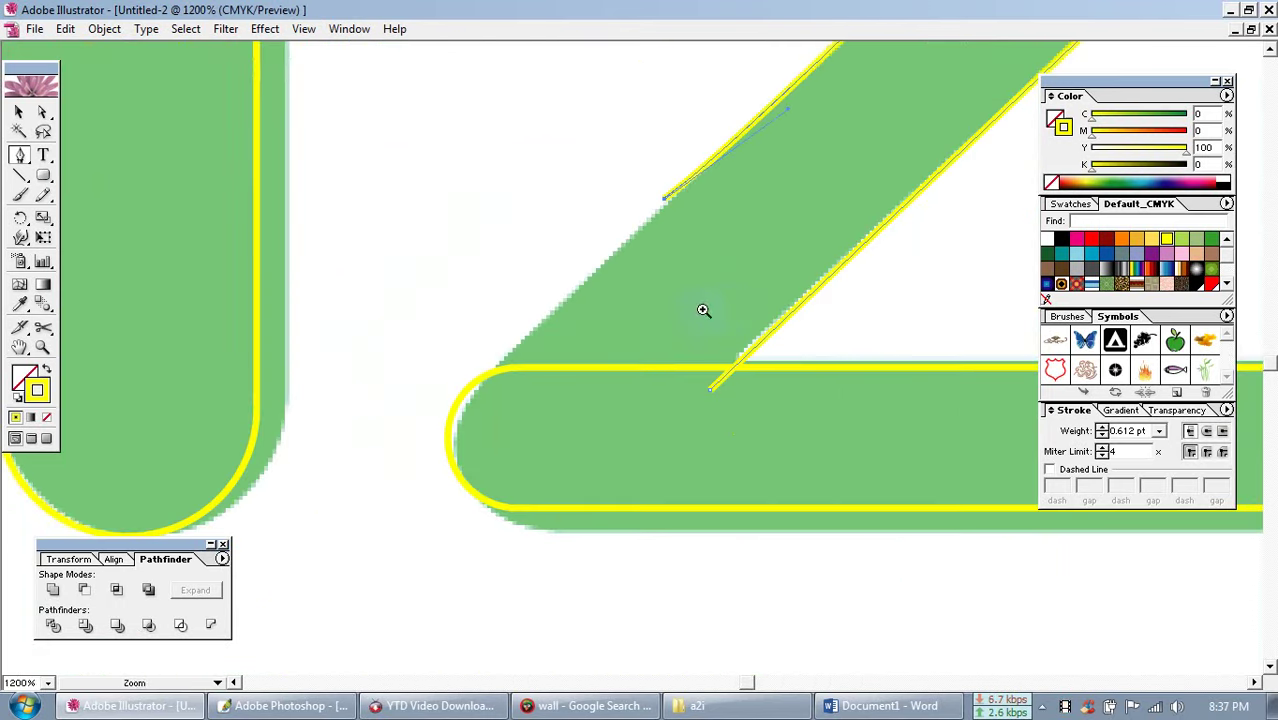
left_click(669, 309, "ctrl")
left_click_drag(600, 337, 656, 337)
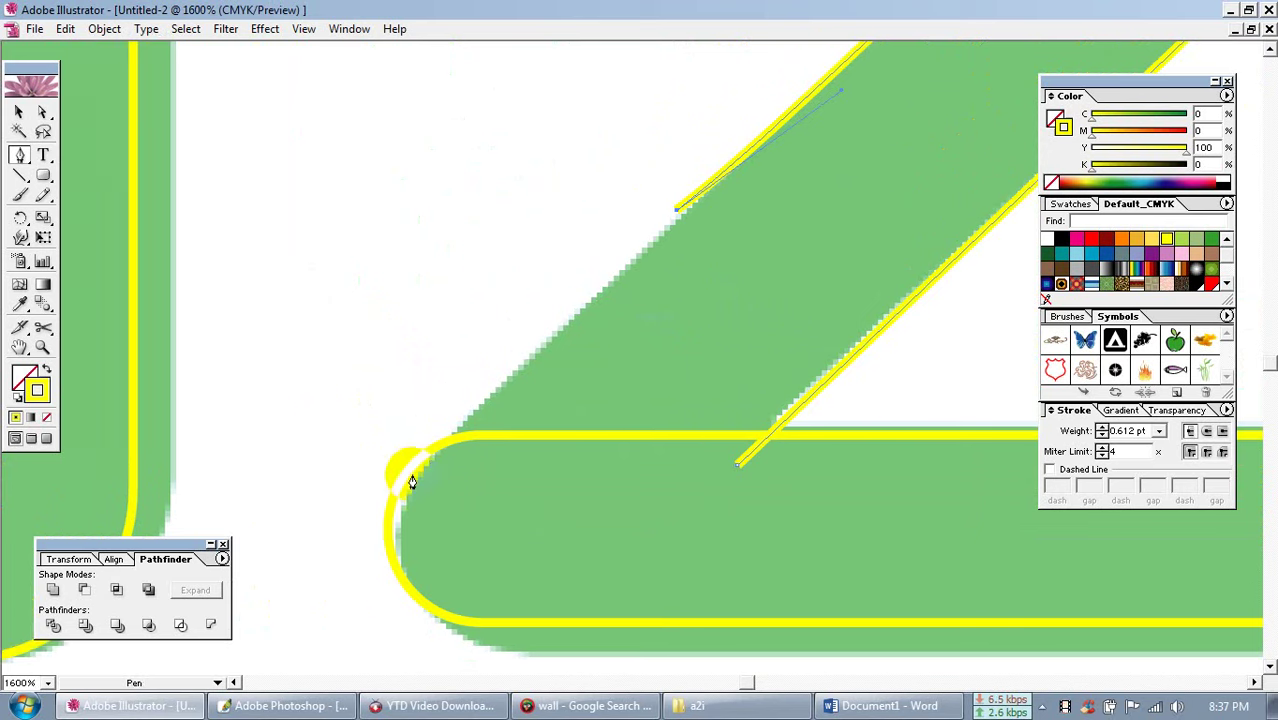
left_click_drag(398, 493, 398, 487)
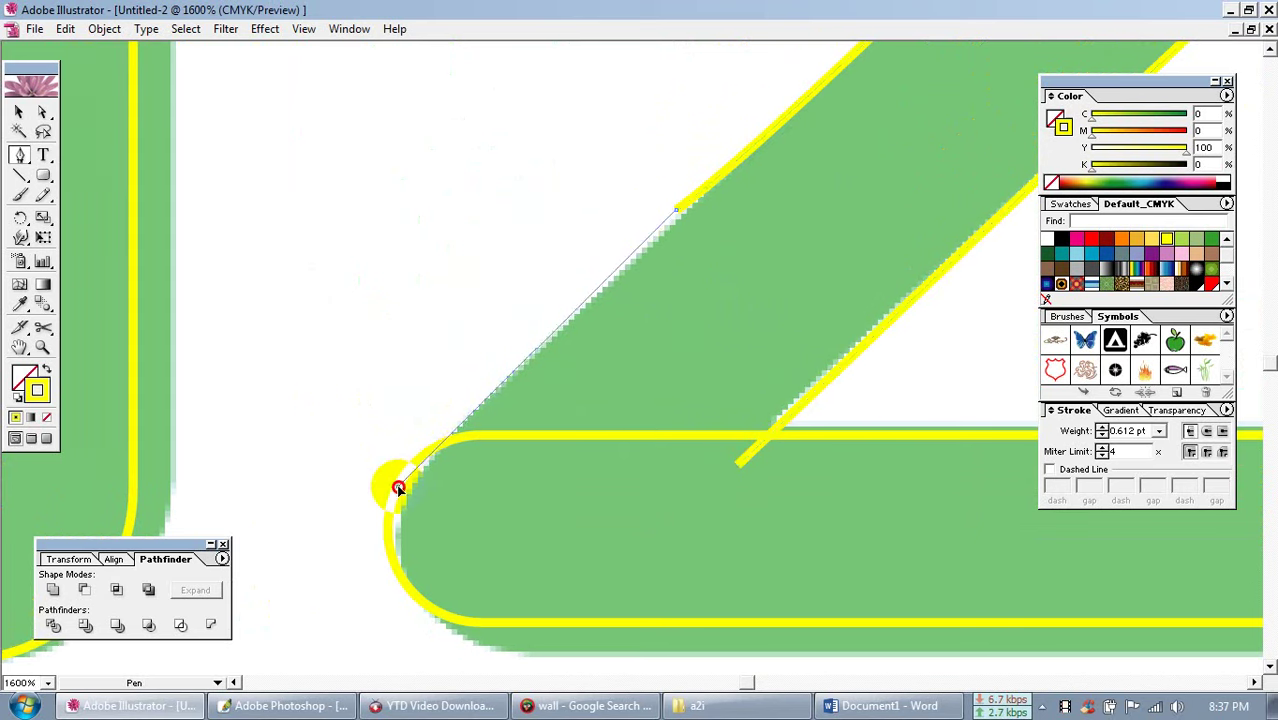
left_click(398, 487)
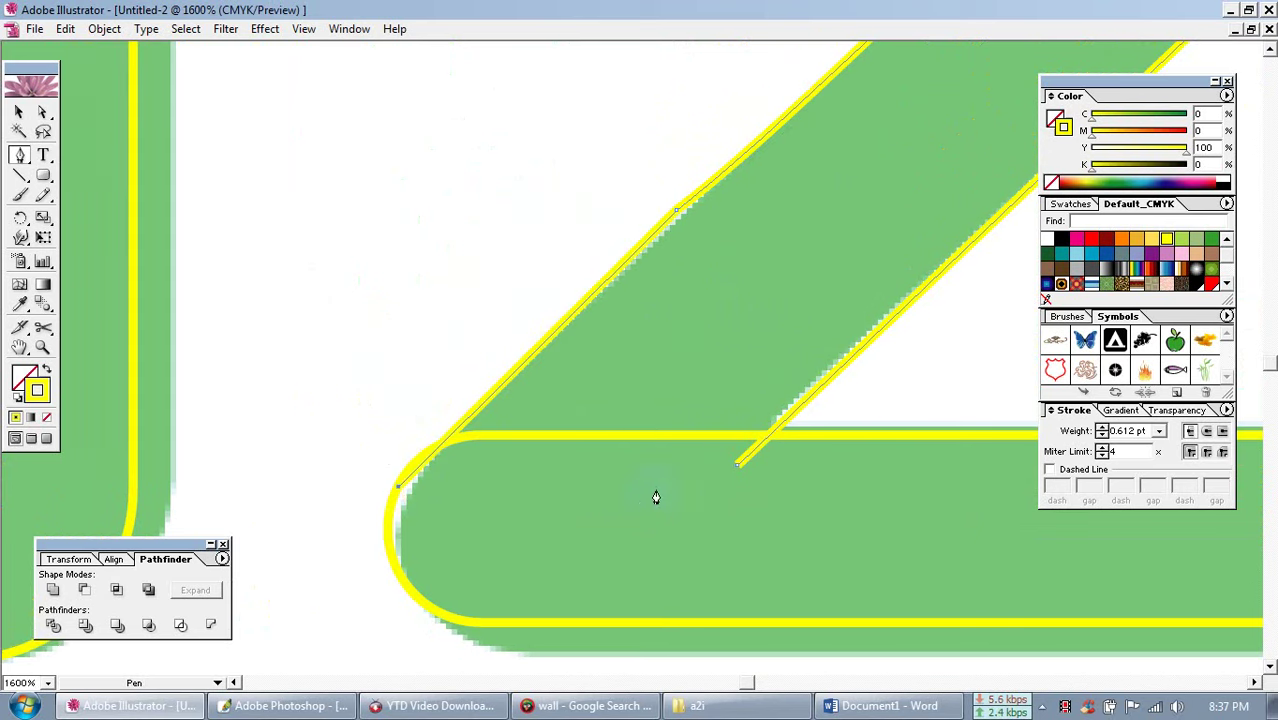
left_click(737, 466)
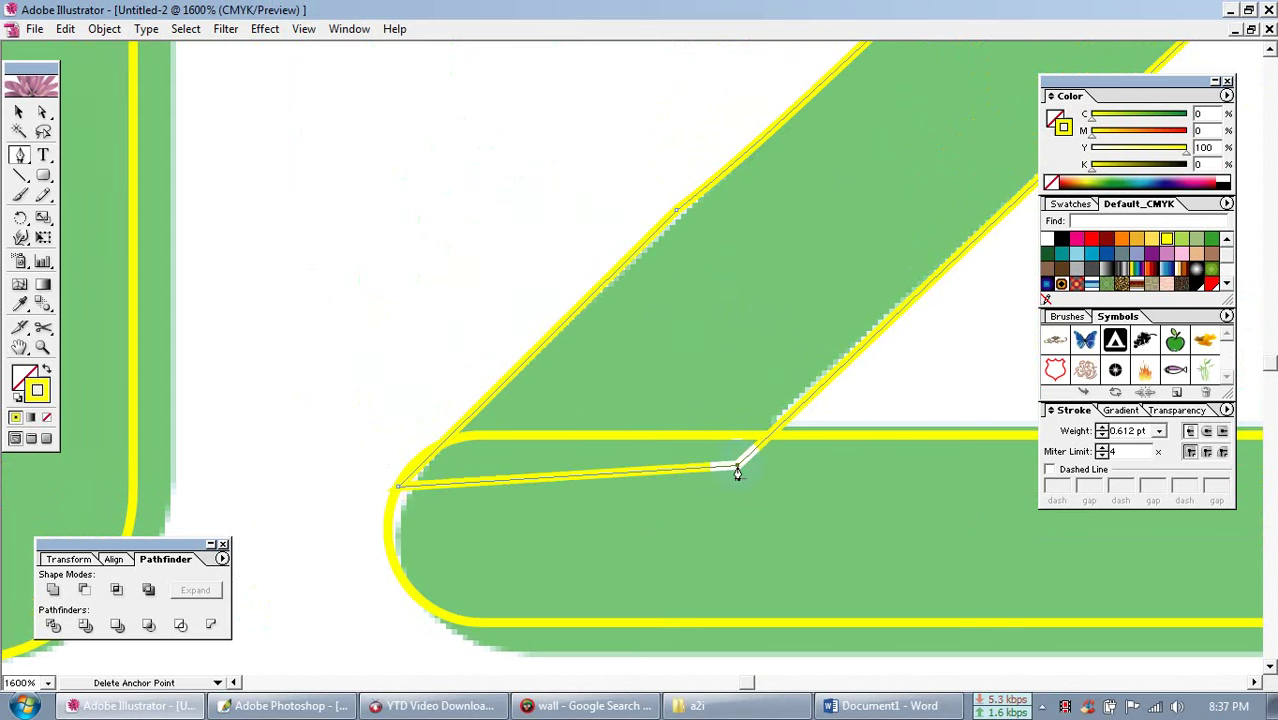
Merge the 2's traced curve and its base bar into one shape using Add to shape area and Expand
left_click(790, 449, "ctrl+alt")
left_click(789, 448, "ctrl+alt")
left_click(788, 447, "ctrl+alt")
left_click(788, 447, "ctrl+alt")
left_click_drag(648, 266, 793, 460)
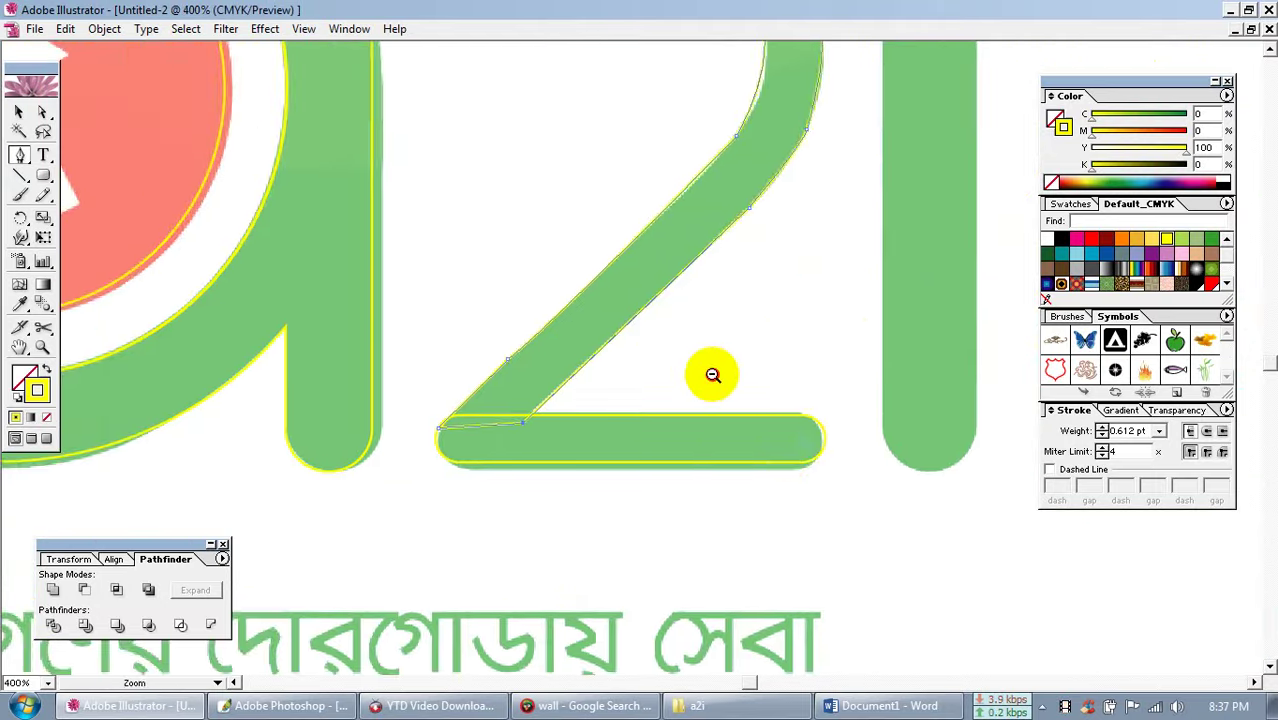
left_click(712, 374, "ctrl+alt")
left_click(663, 362, "ctrl+alt")
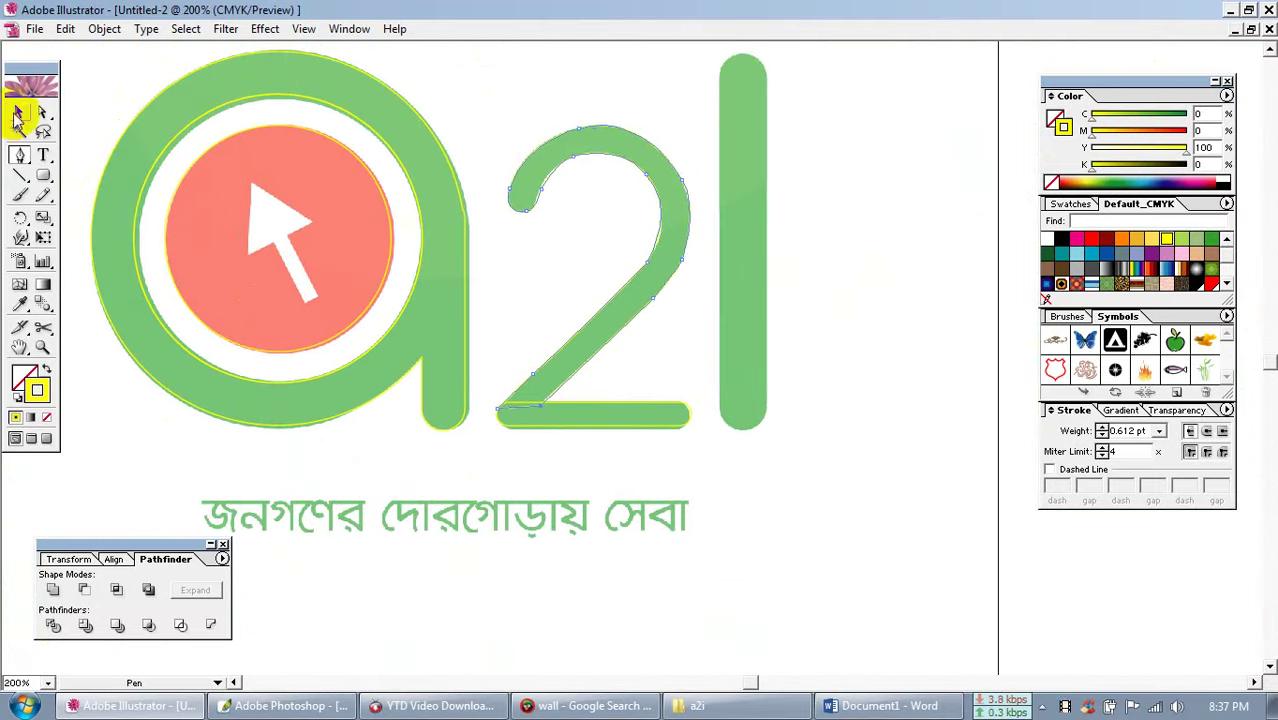
left_click(18, 112)
key("shift")
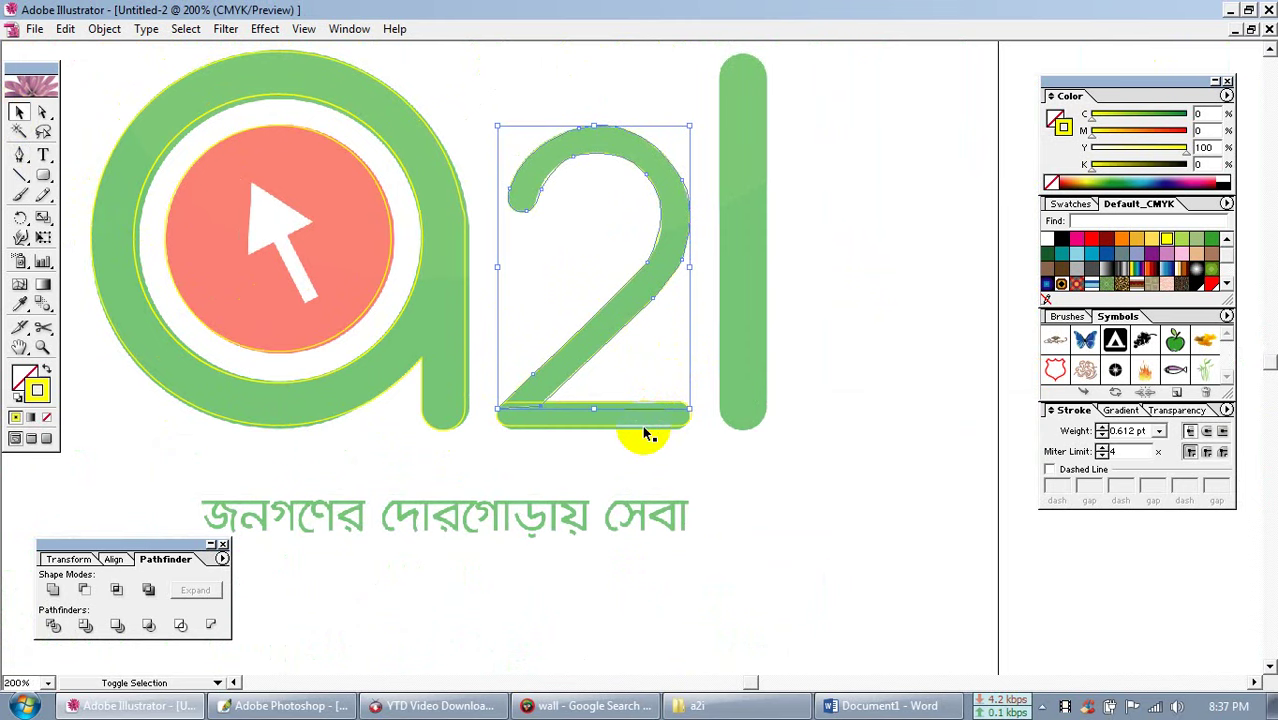
left_click(545, 495)
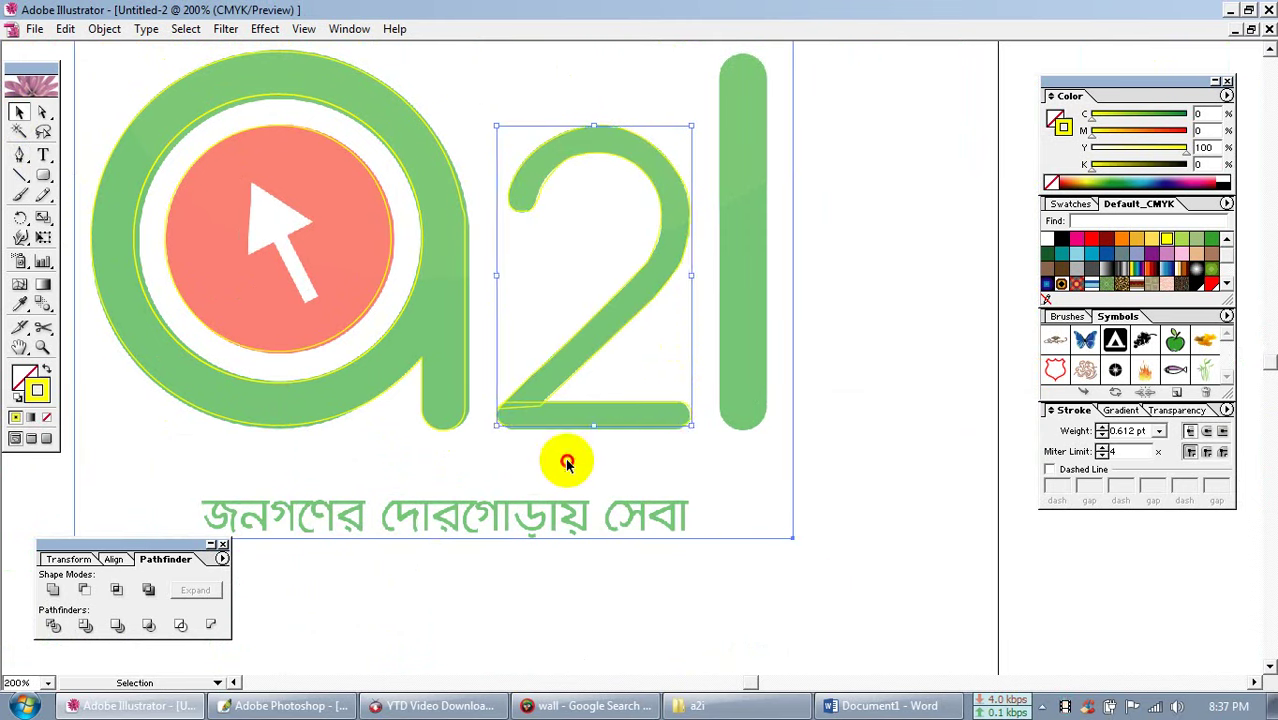
left_click(565, 384)
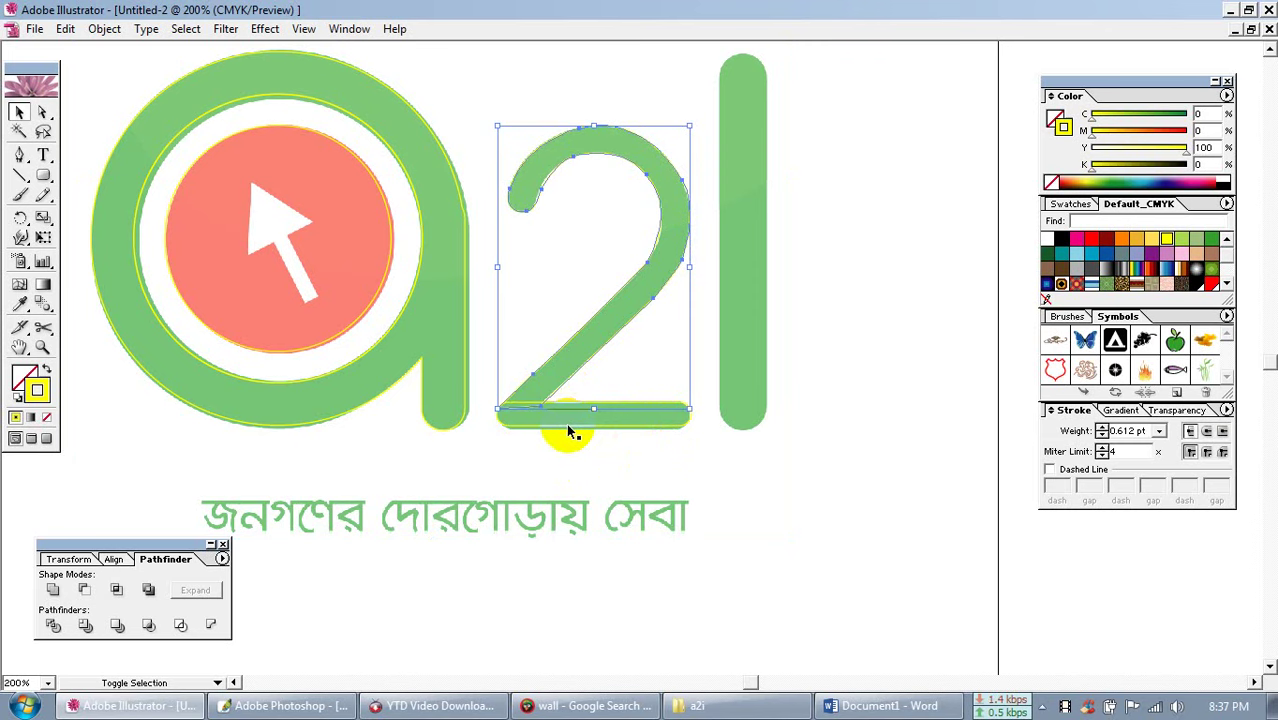
left_click(568, 432, "shift")
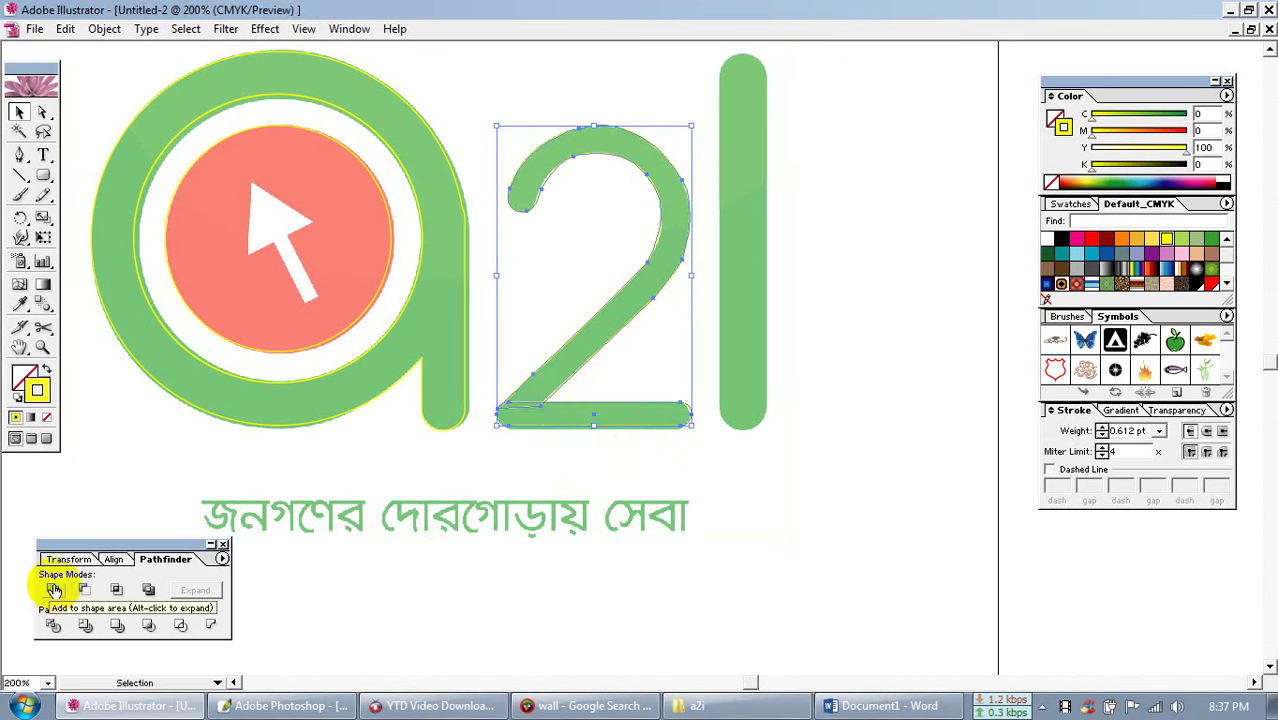
left_click(54, 590)
left_click(195, 590)
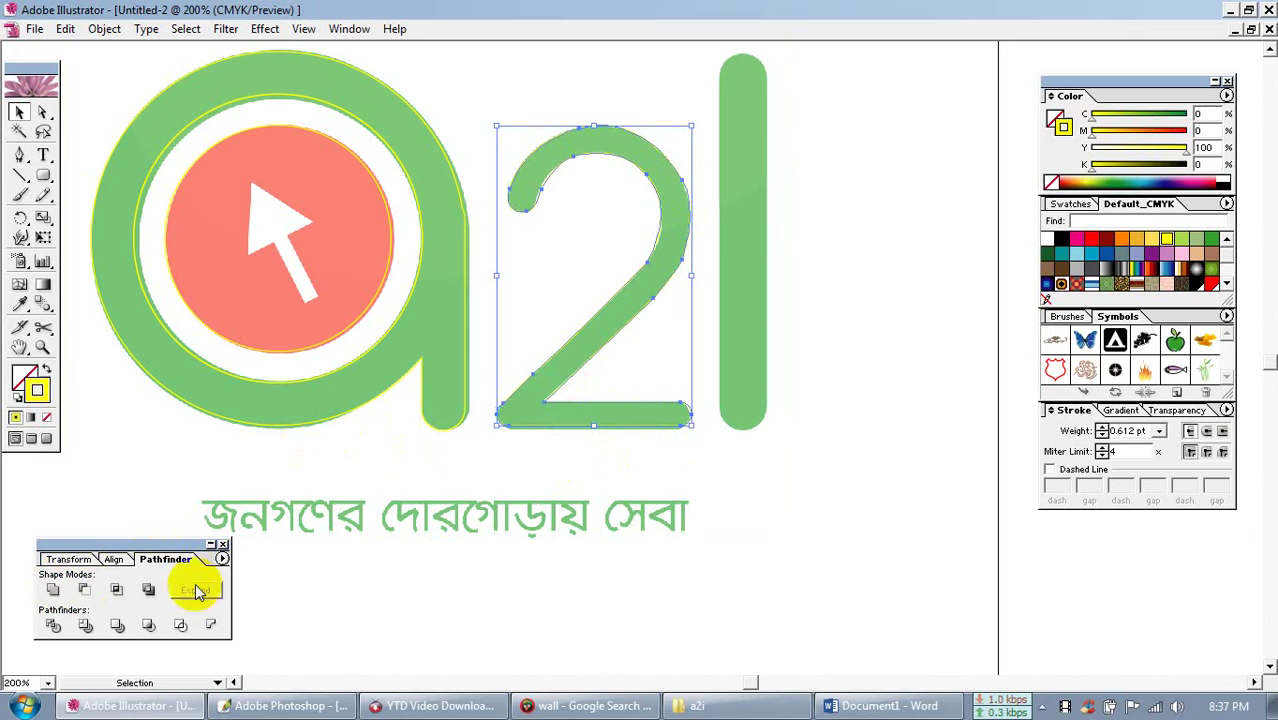
key("ctrl+a")
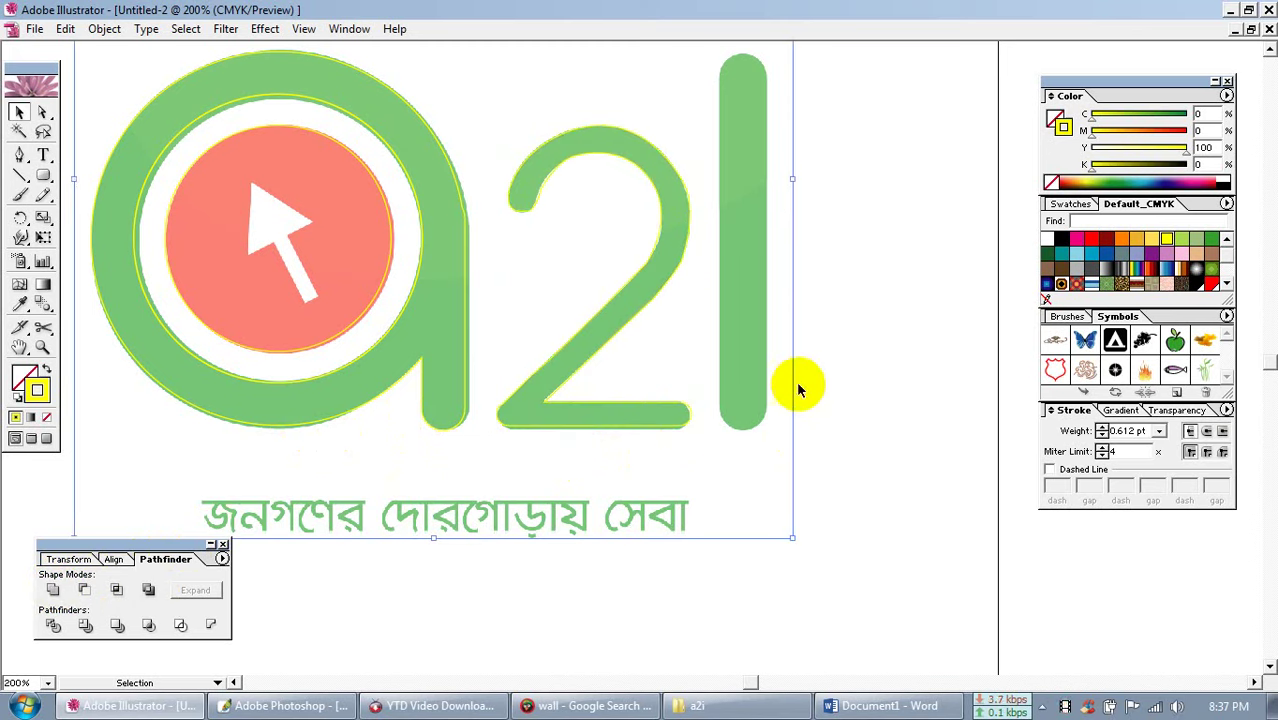
Draw a rounded rectangle over the stem of the i and nudge it into line with the stem's edges
left_click(755, 361, "ctrl+alt")
left_click_drag(706, 265, 737, 340)
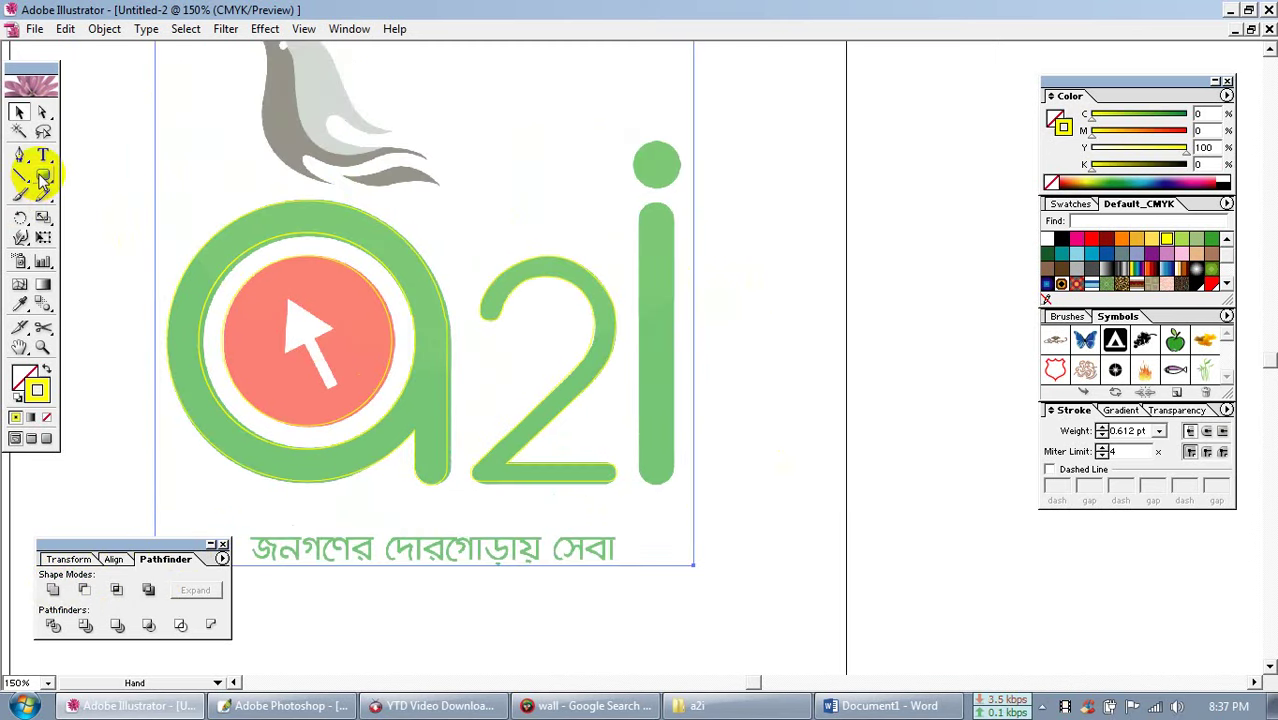
left_click(40, 177)
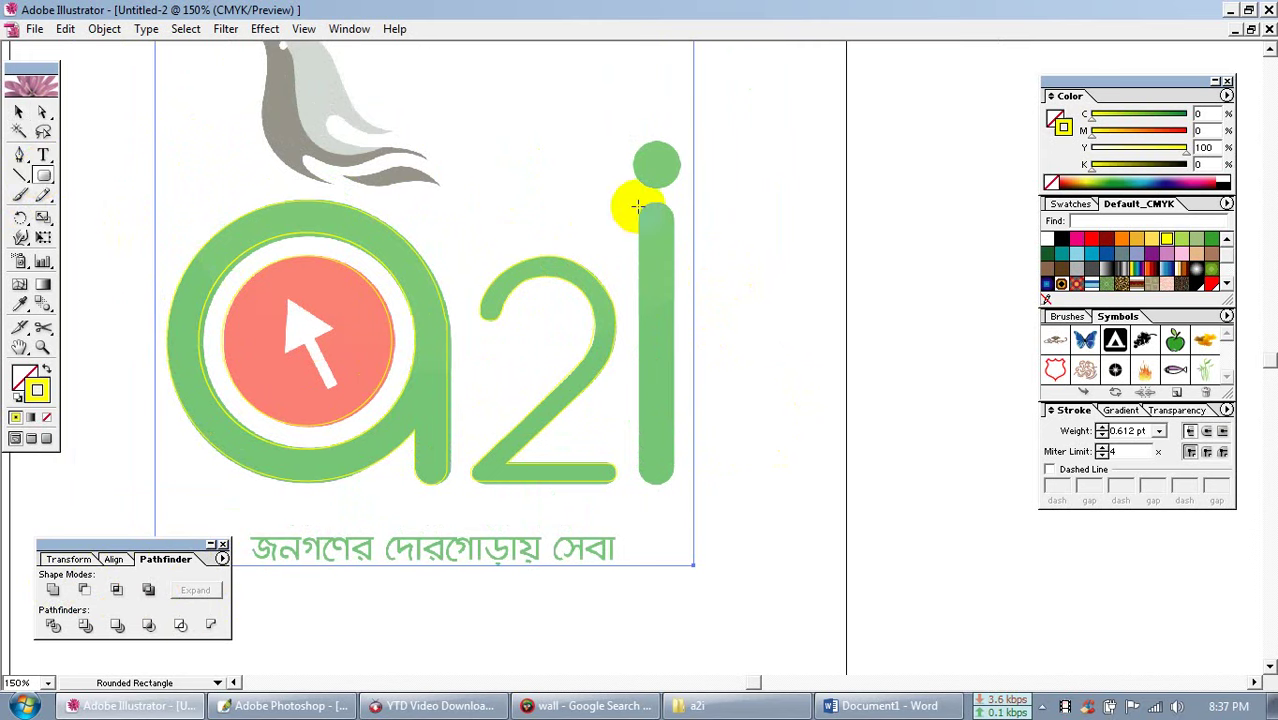
left_click_drag(637, 206, 669, 484)
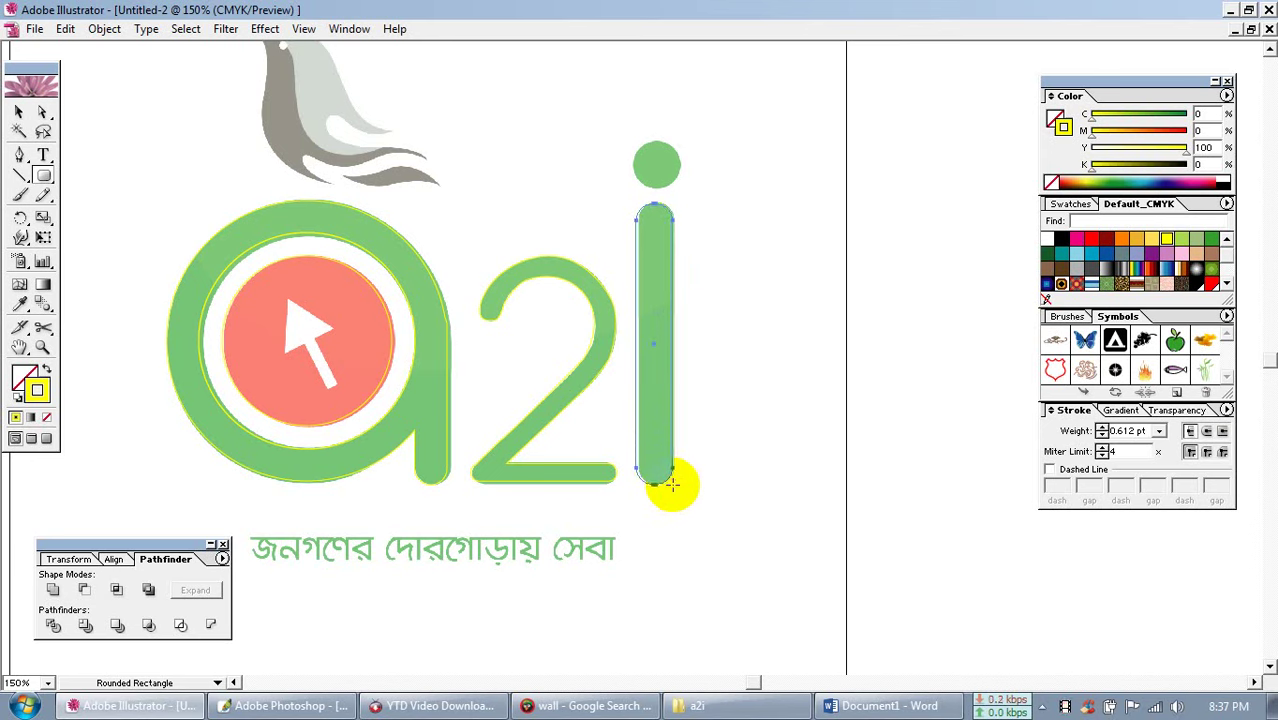
left_click(20, 113)
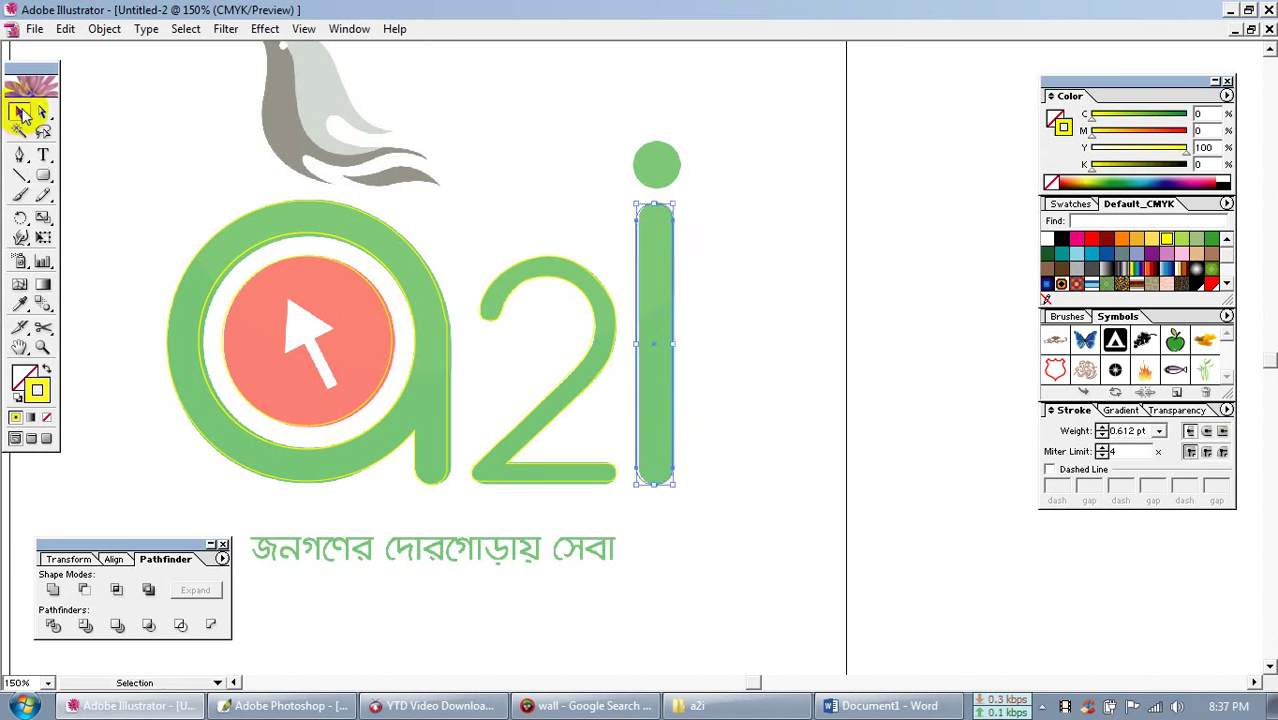
key("Right")
key("Right")
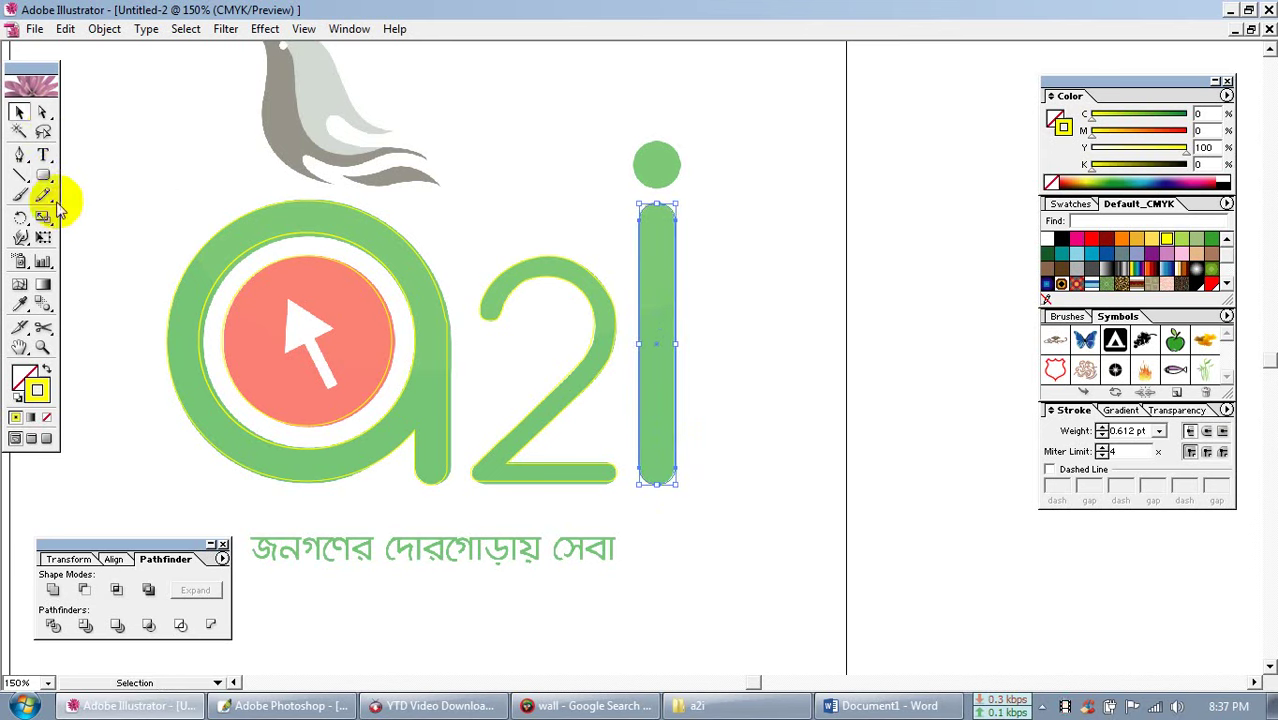
Draw a circle the size of the i's dot and align it over the dot
left_click_drag(45, 176, 108, 177)
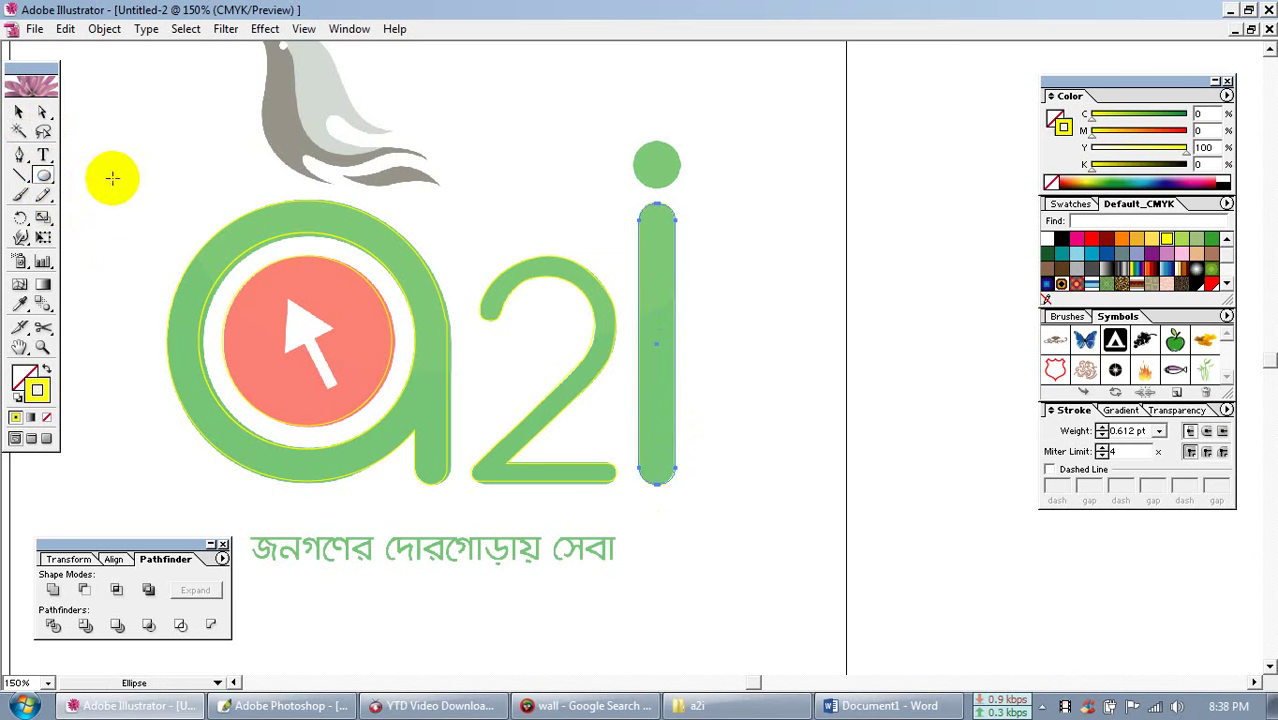
key("ctrl+space")
left_click_drag(621, 120, 707, 225)
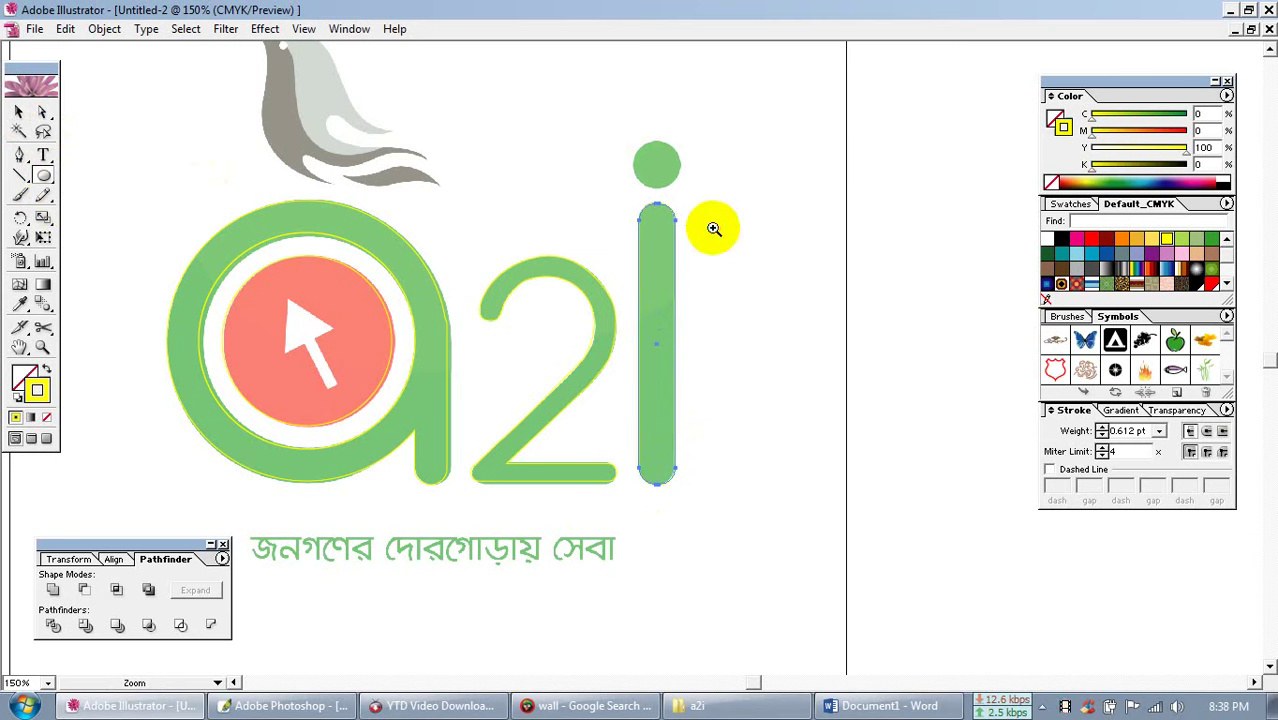
left_click_drag(467, 182, 736, 450)
left_click(17, 113)
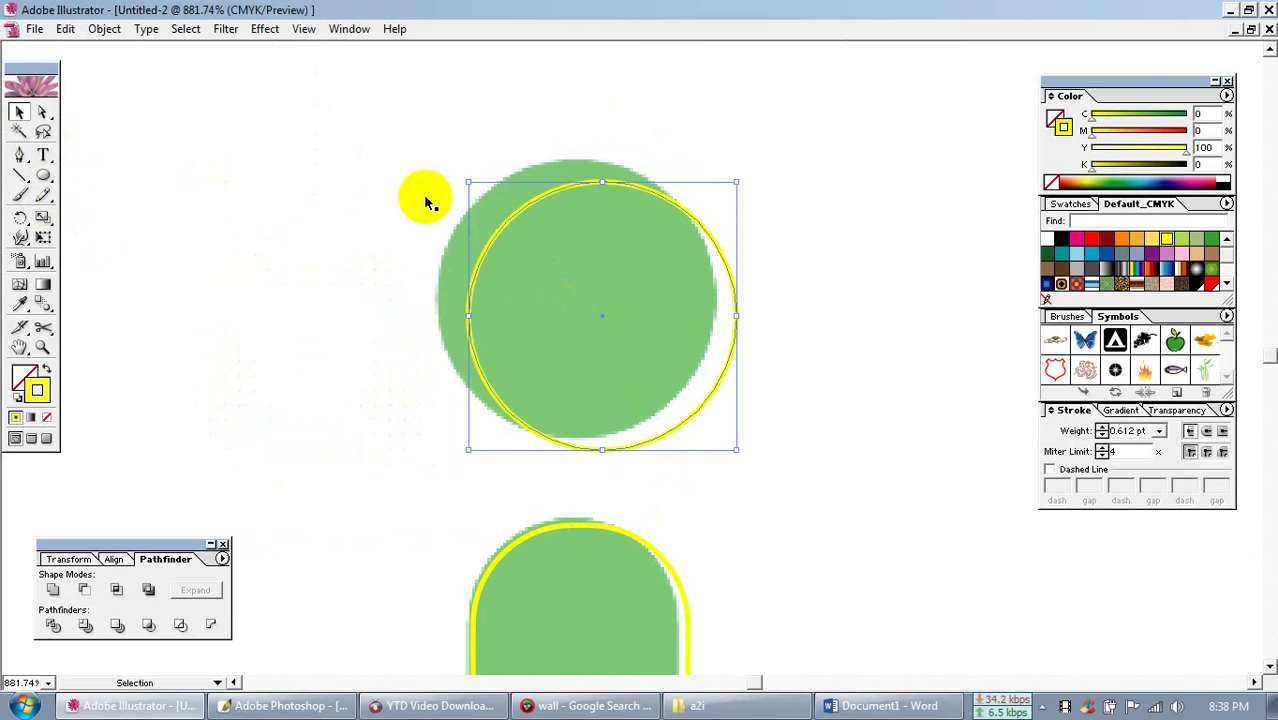
left_click_drag(498, 228, 474, 214)
left_click(499, 234)
left_click(662, 408, "ctrl+alt")
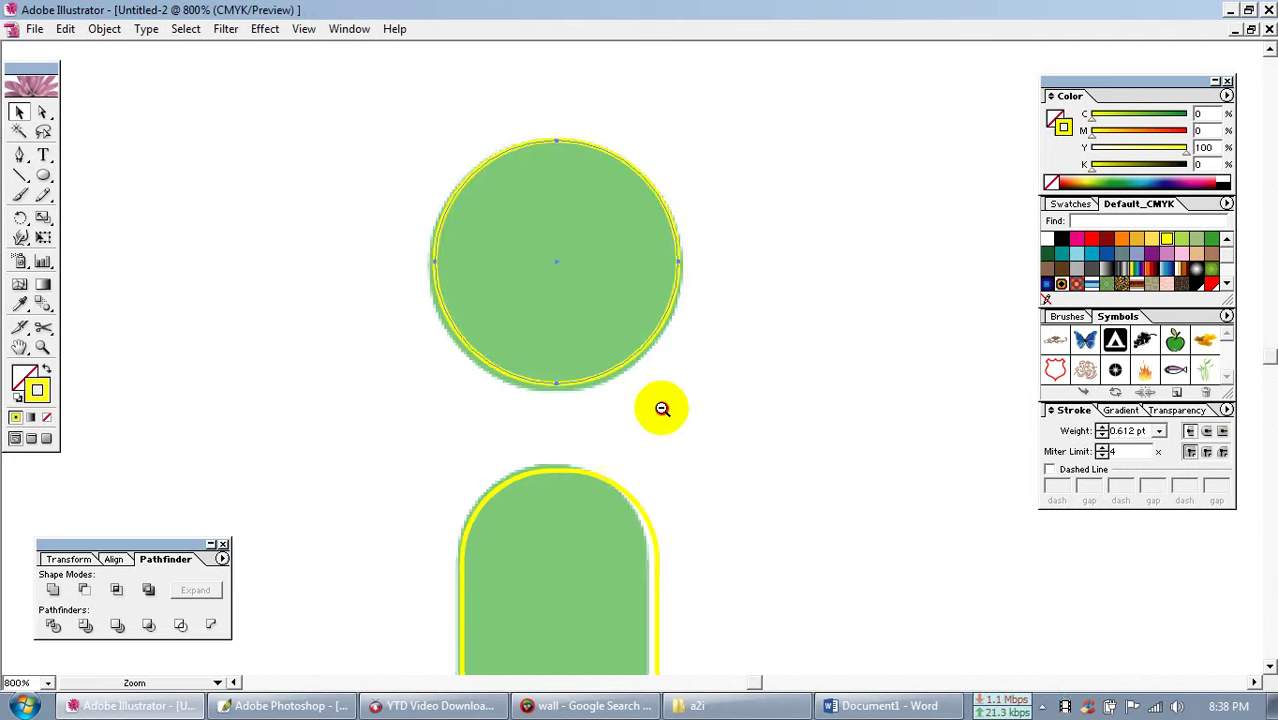
left_click(662, 408, "ctrl+alt")
left_click(662, 408, "ctrl+alt")
left_click(662, 408, "alt")
left_click(662, 408, "alt")
left_click(662, 408, "alt")
left_click_drag(482, 395, 595, 415)
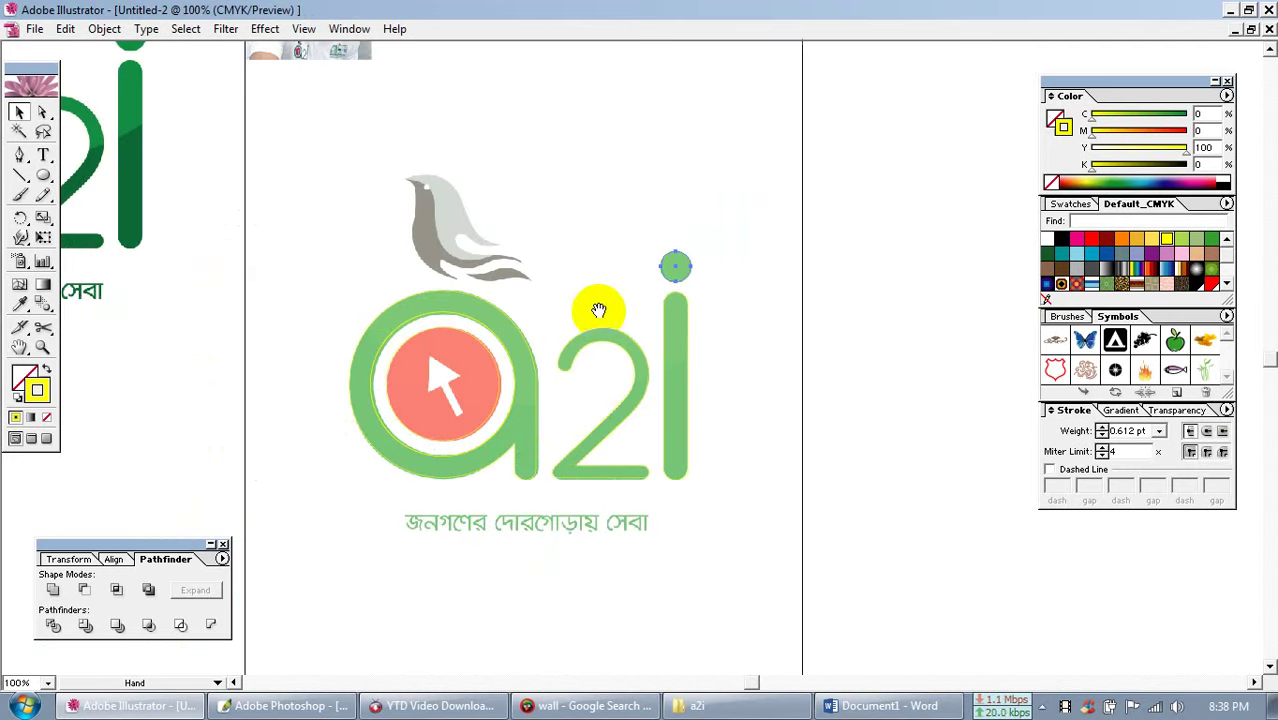
left_click_drag(677, 435, 761, 437)
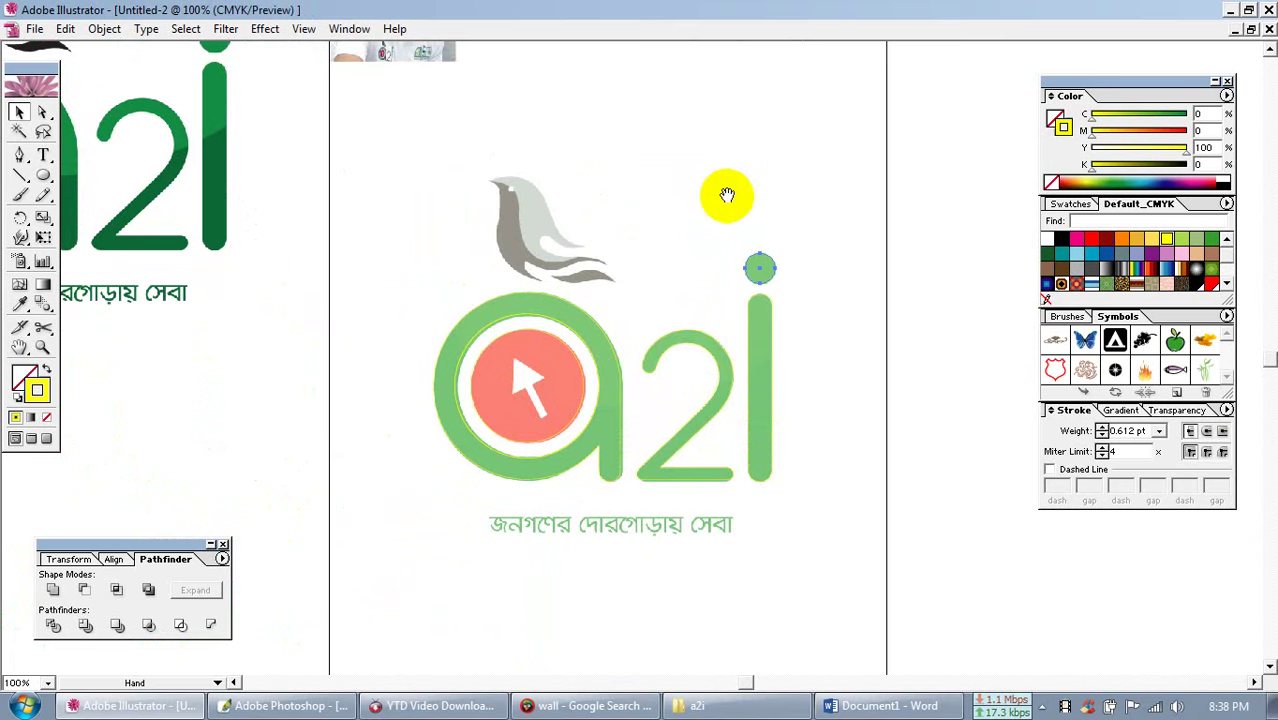
key("ctrl+space")
left_click_drag(408, 151, 747, 322)
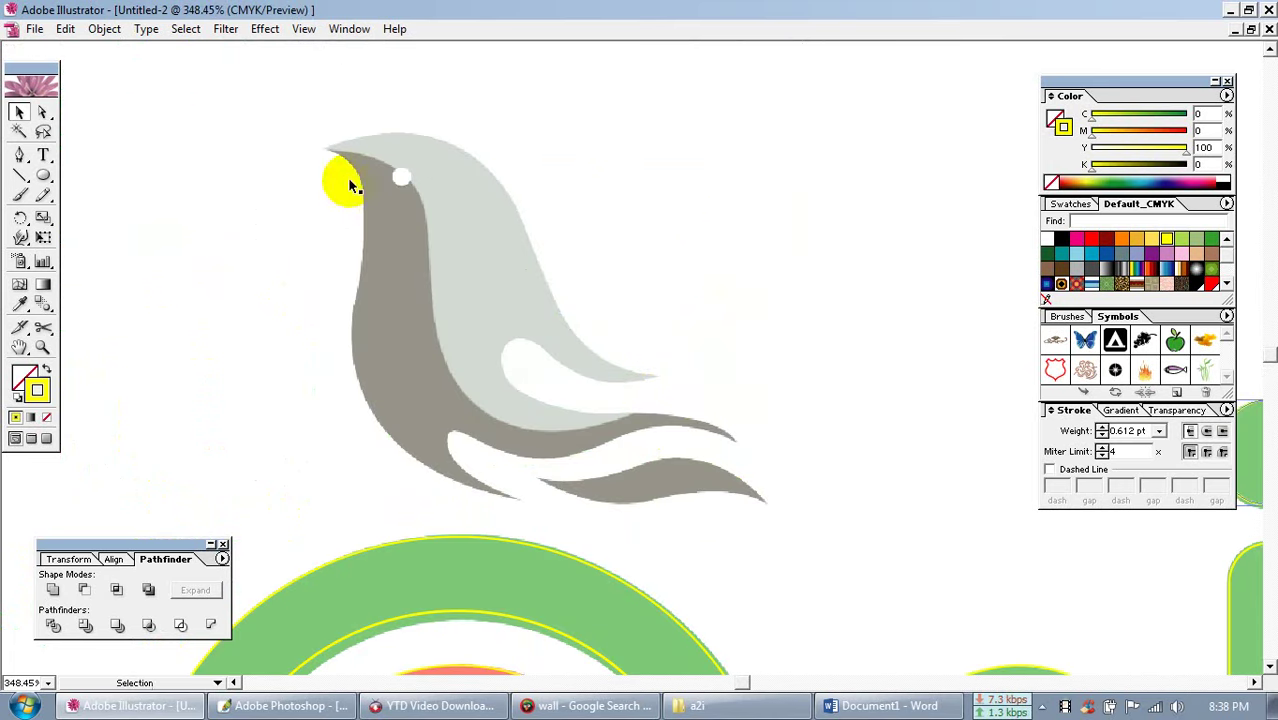
left_click(19, 156)
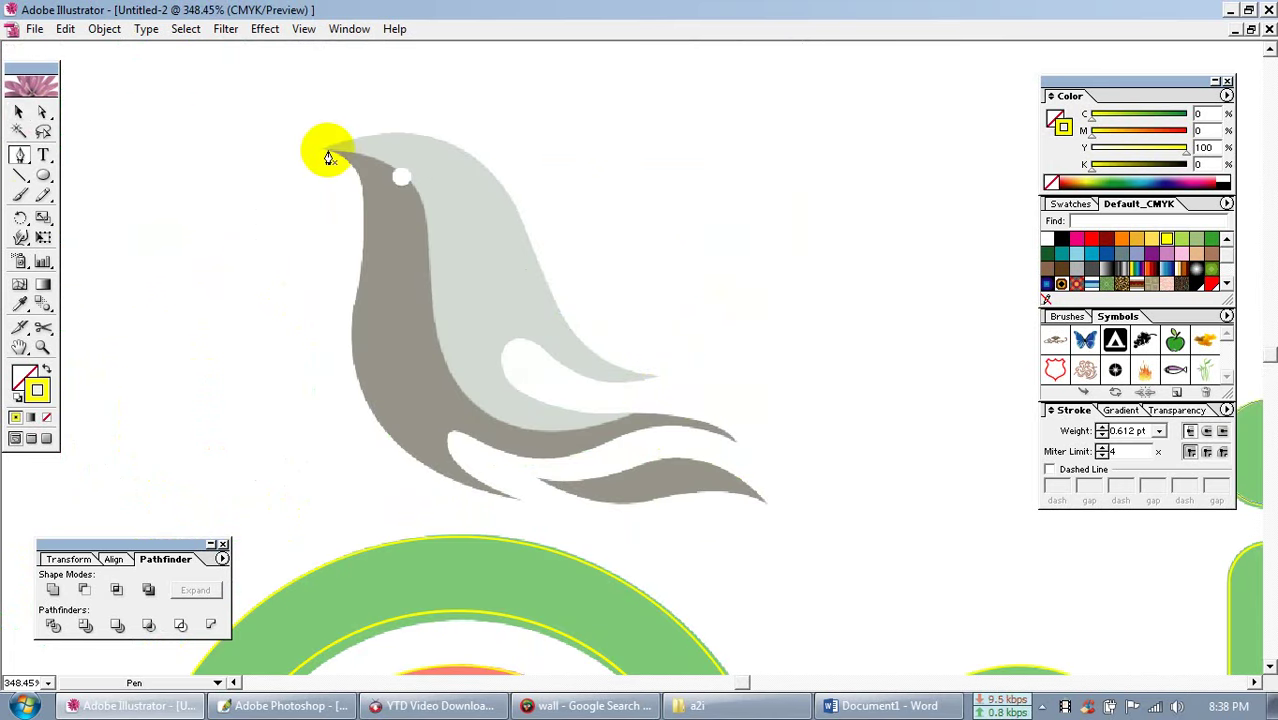
left_click(329, 151)
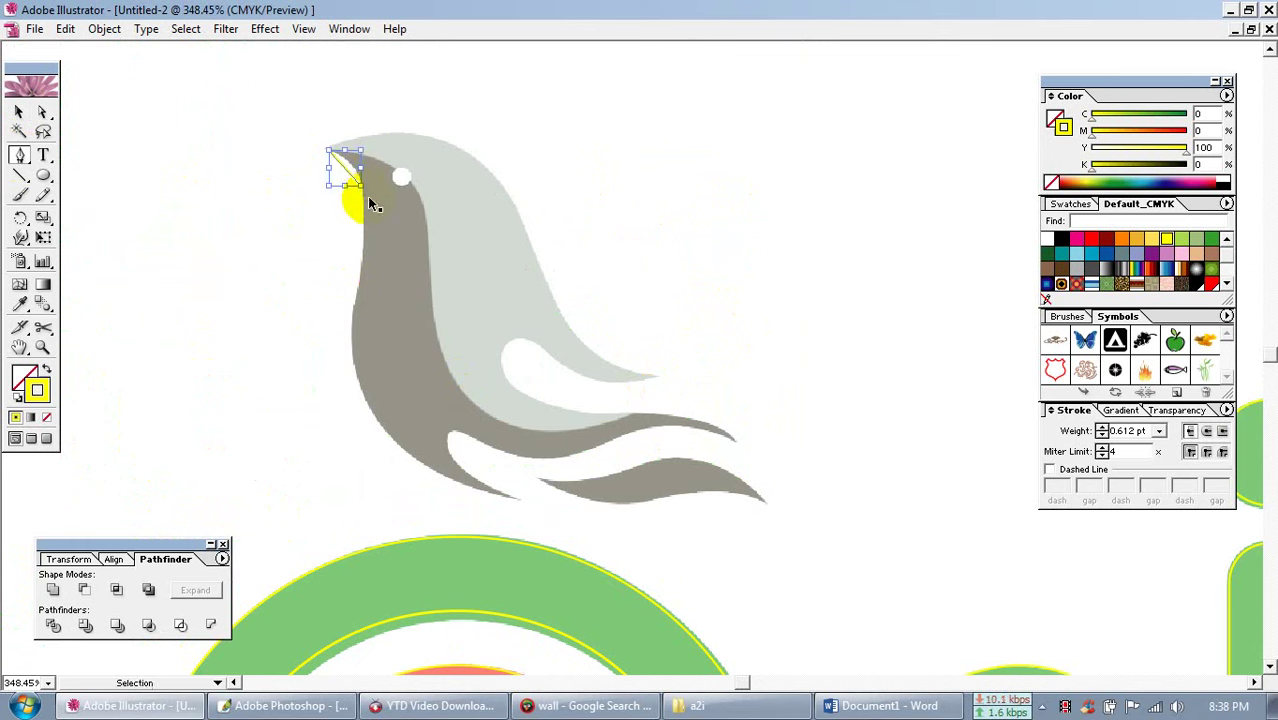
key("ctrl+z")
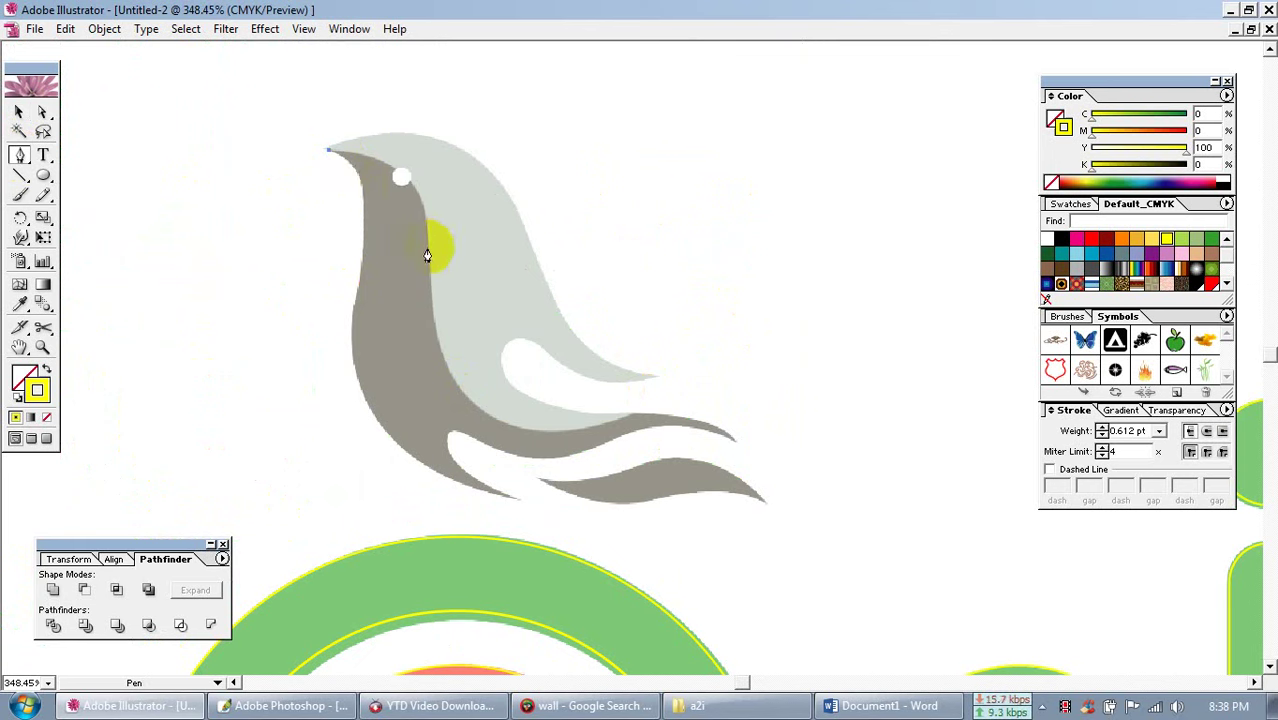
left_click_drag(431, 246, 440, 355)
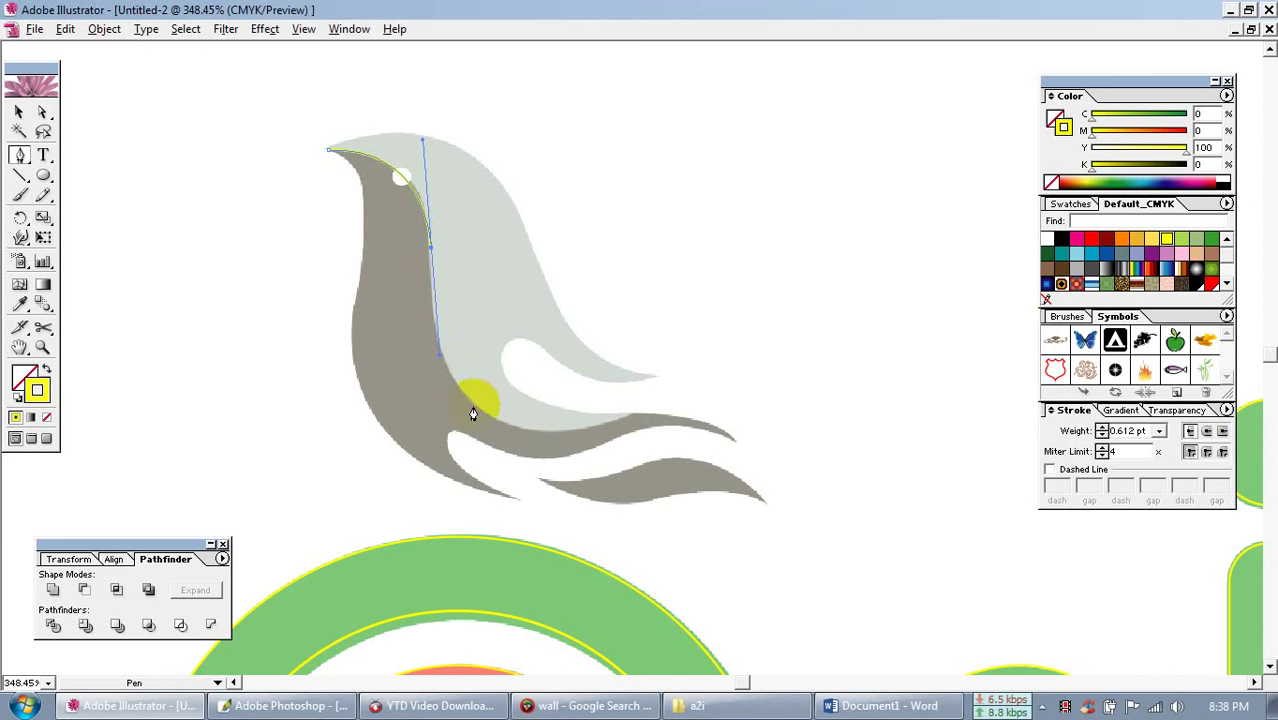
left_click_drag(509, 431, 509, 430)
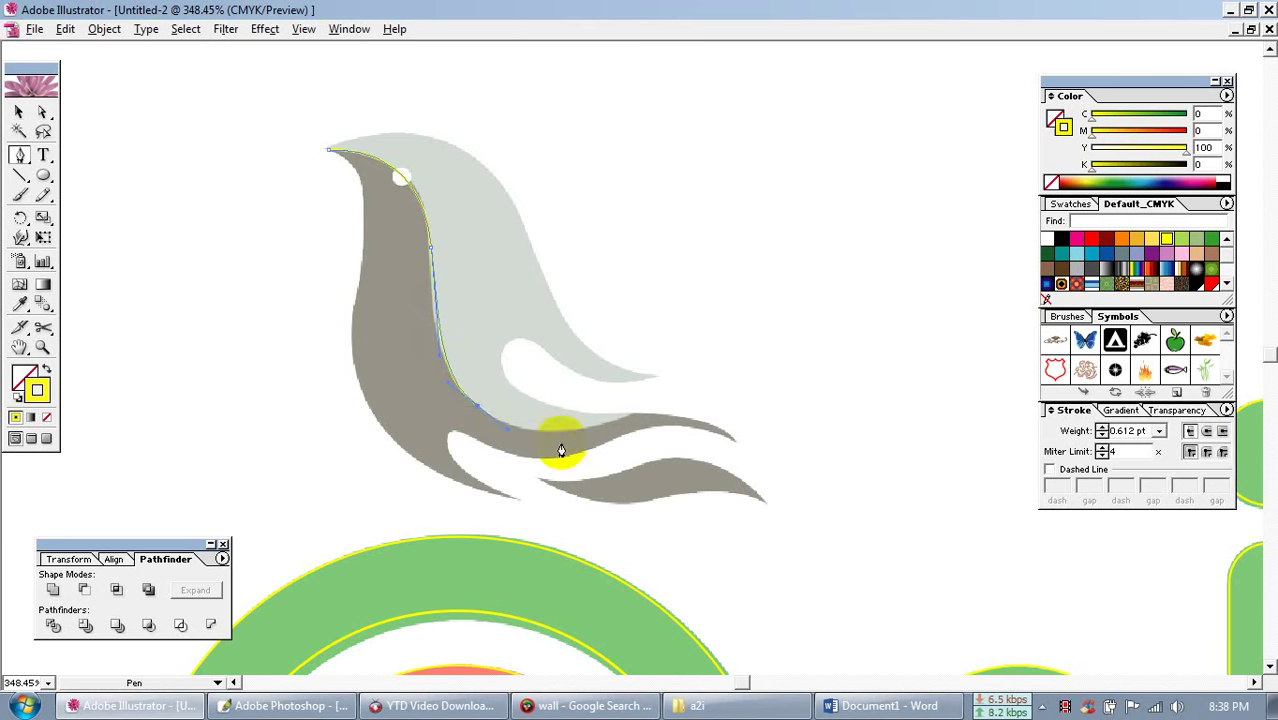
left_click(18, 112)
key("ctrl+alt+space")
left_click(560, 368, "ctrl+alt")
left_click(560, 368, "ctrl+alt")
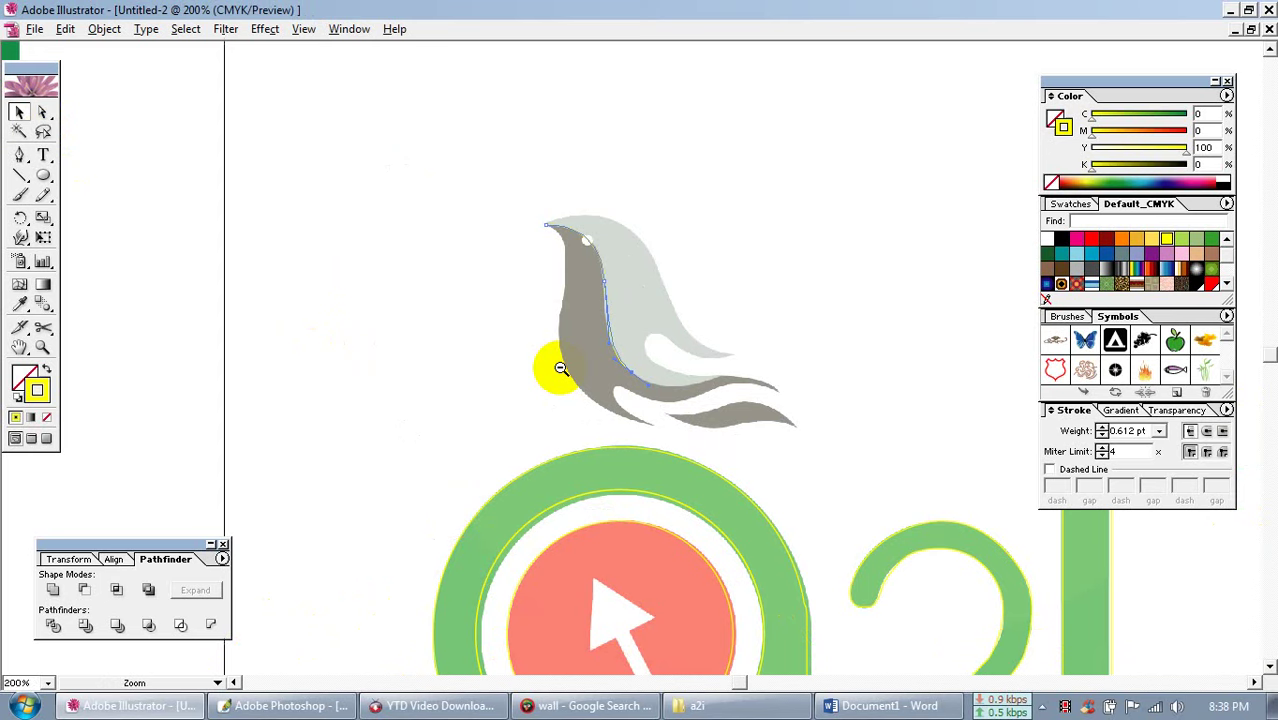
key("ctrl+z")
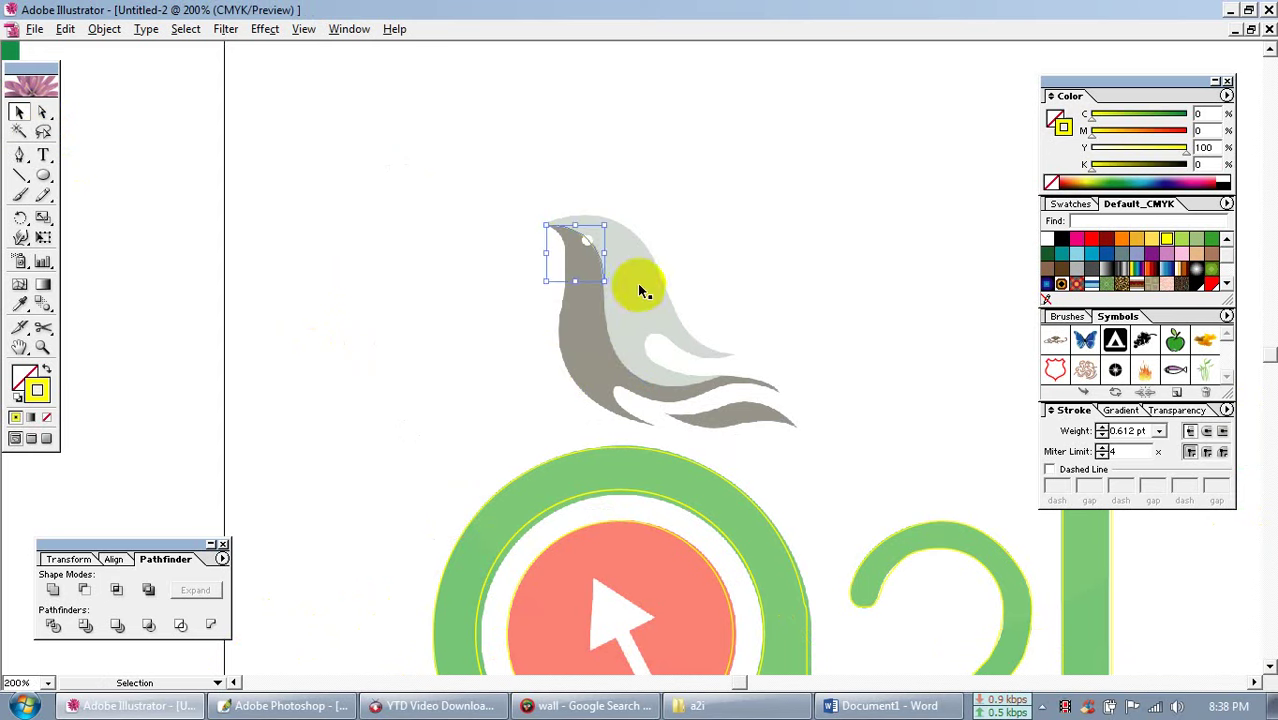
key("ctrl+z")
Move the rightmost ready-made yellow bird outline from above the artboard down to the faded bird
left_click(709, 275, "ctrl+alt")
left_click_drag(707, 297, 612, 322)
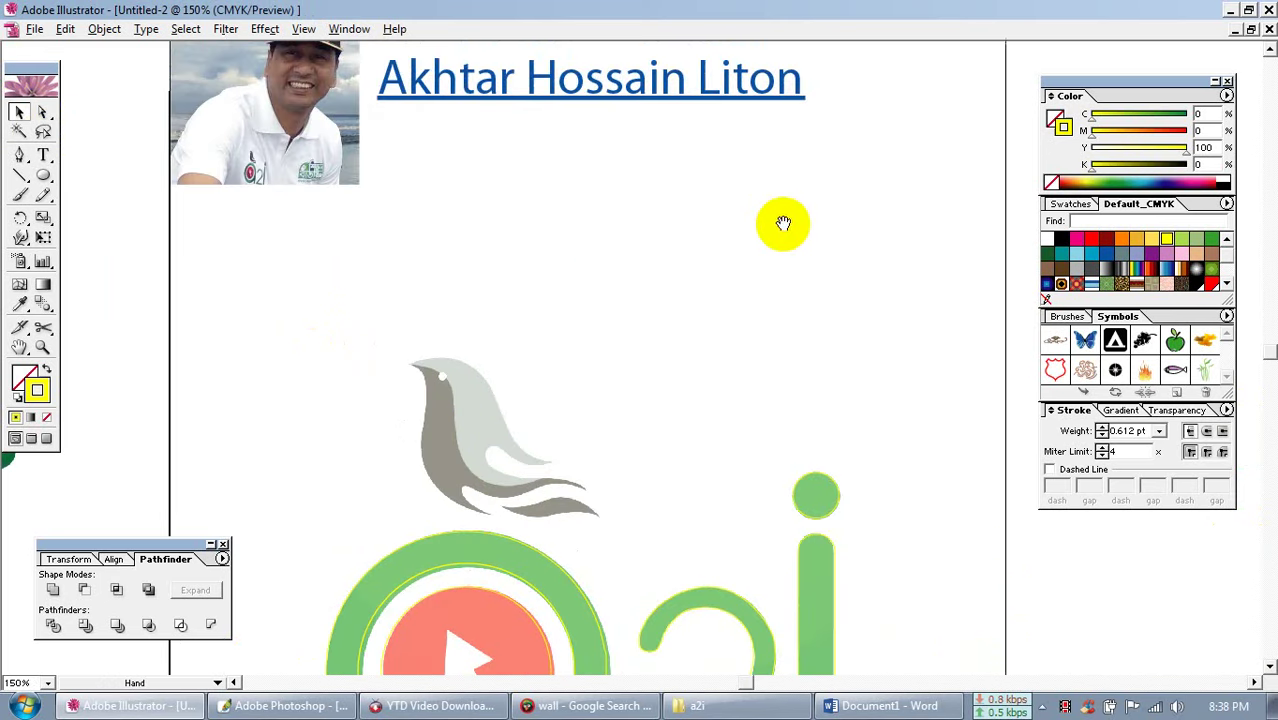
left_click_drag(785, 223, 707, 338)
left_click_drag(773, 291, 745, 437)
left_click_drag(754, 317, 687, 371)
left_click_drag(807, 320, 686, 288)
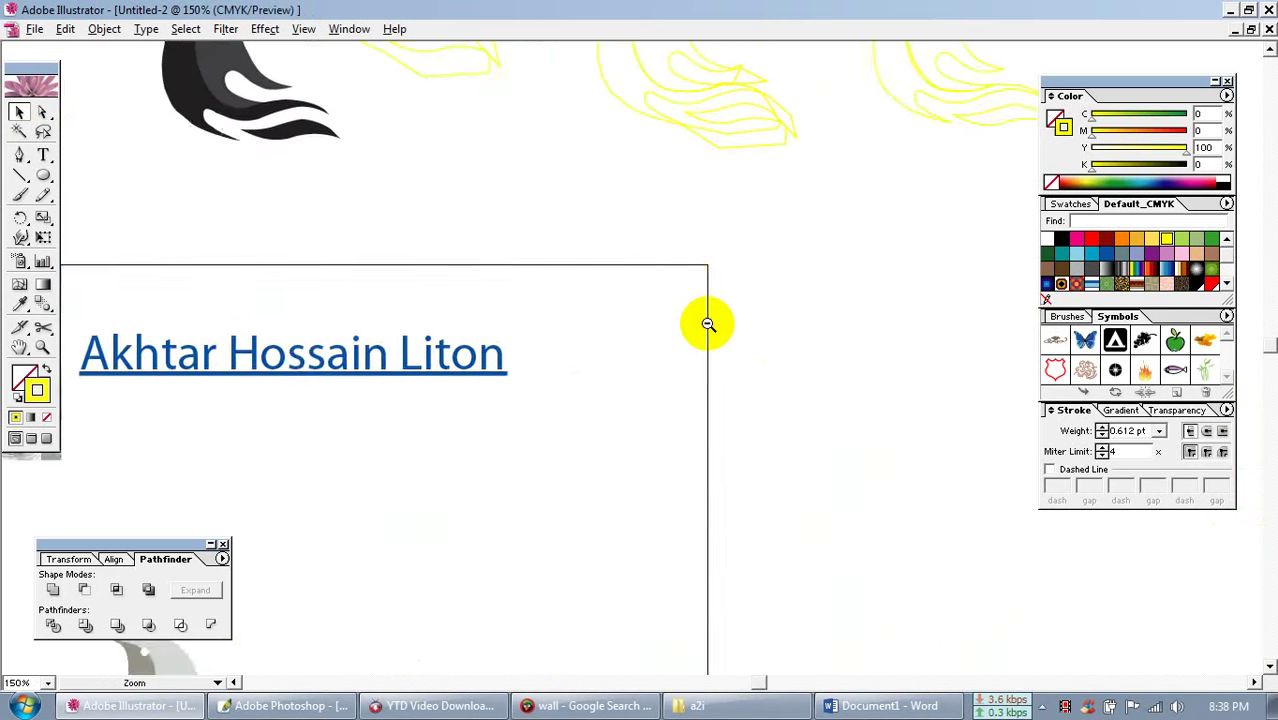
left_click(708, 325, "ctrl+alt")
left_click_drag(665, 394, 688, 322)
left_click_drag(918, 64, 781, 150)
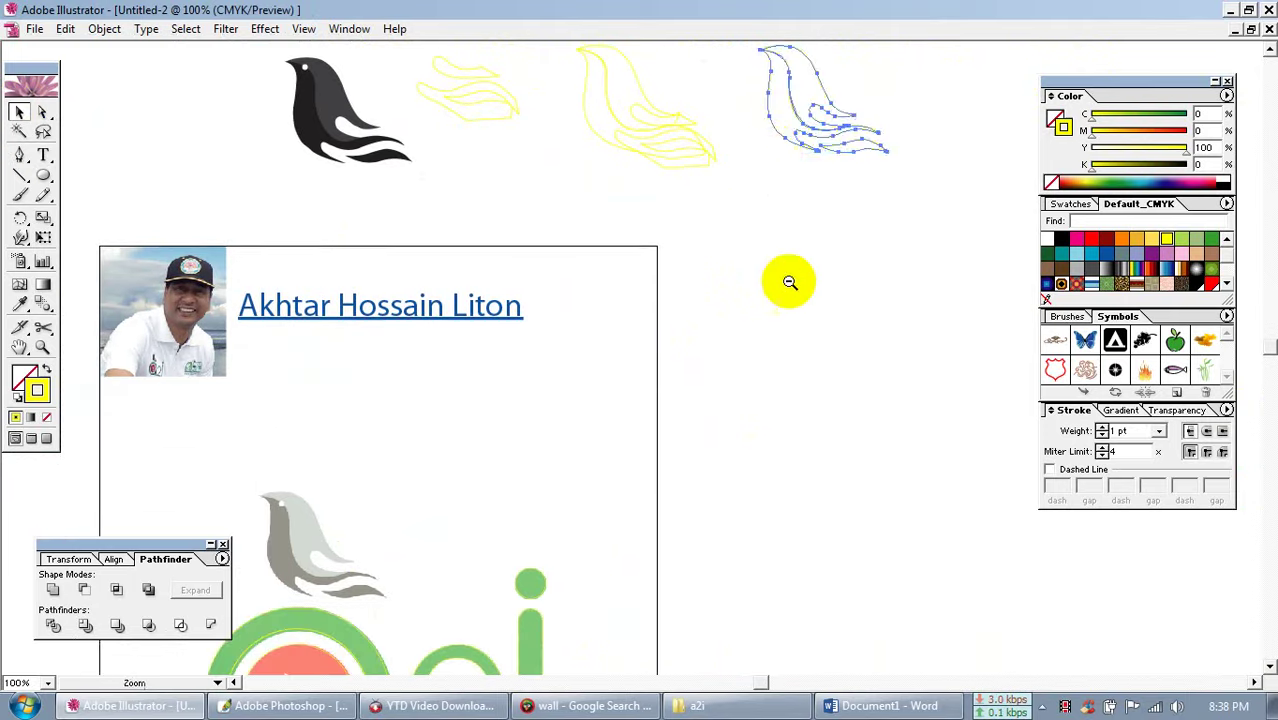
key("ctrl+minus")
left_click_drag(765, 362, 973, 183)
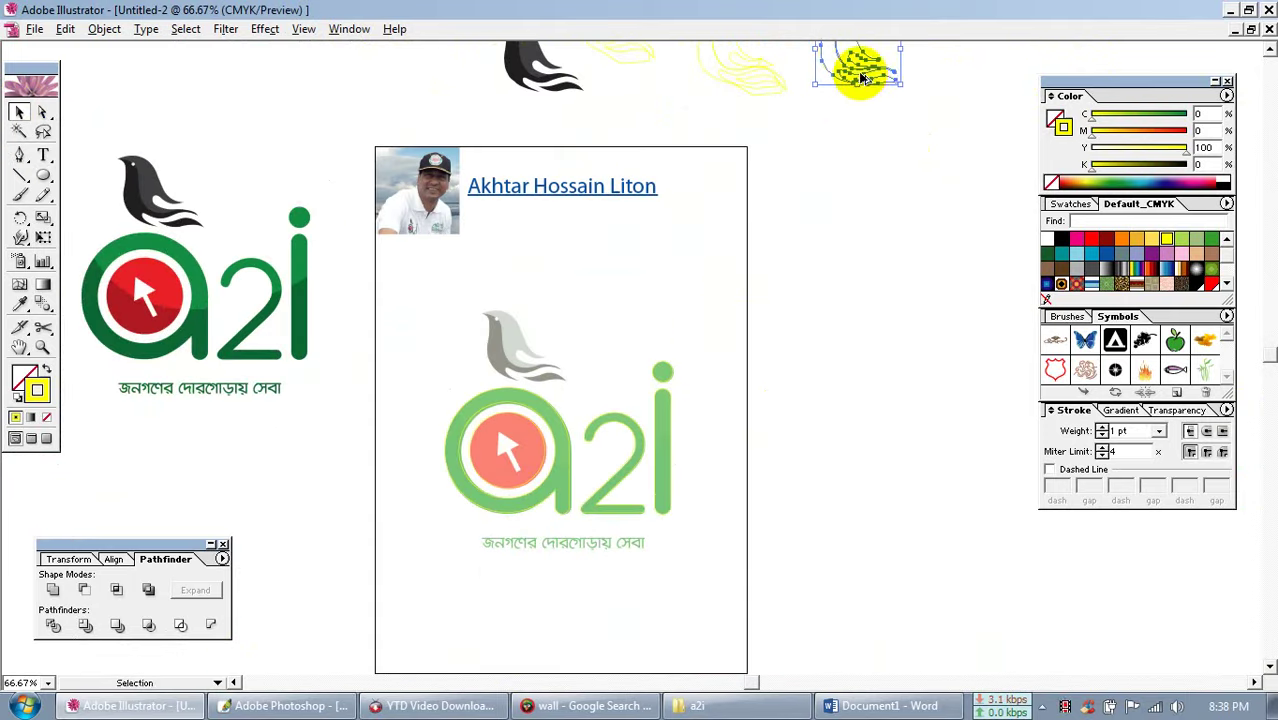
left_click_drag(862, 77, 556, 377)
Align the bird outline precisely over the faded bird, matching the beak tips
left_click_drag(449, 288, 695, 446)
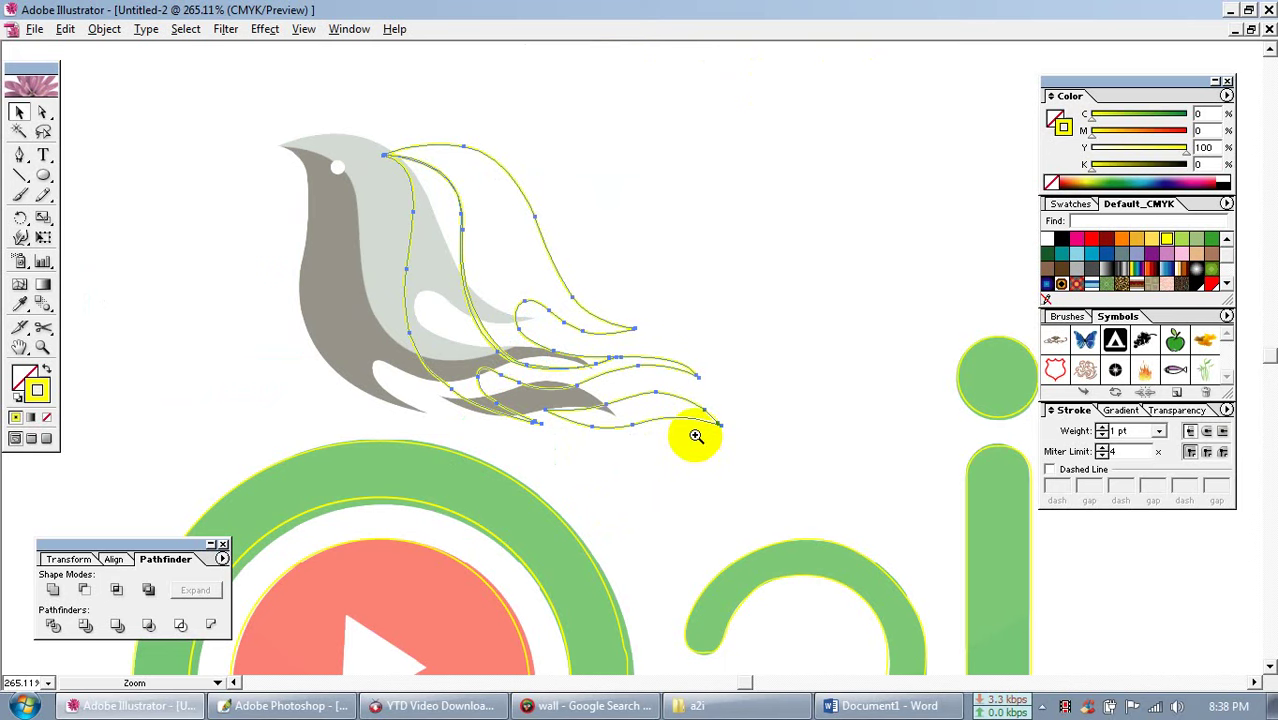
left_click_drag(276, 117, 633, 491)
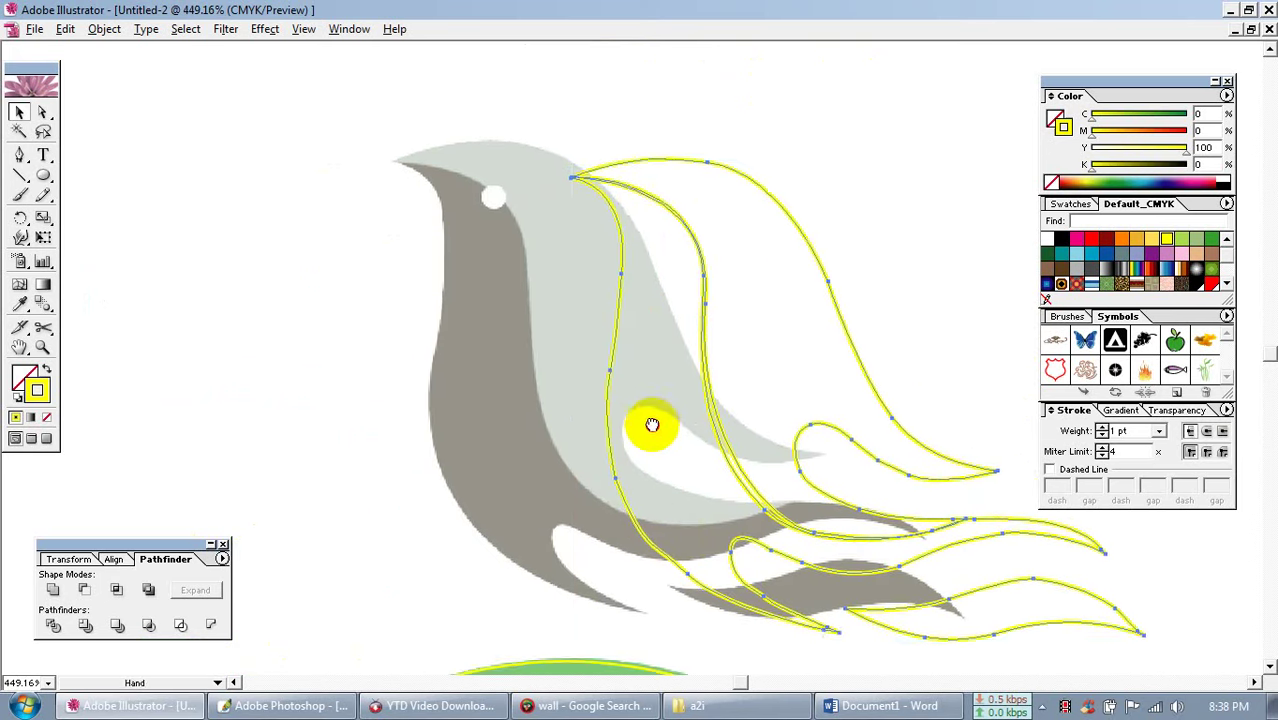
left_click_drag(651, 425, 659, 433)
left_click_drag(652, 204, 475, 185)
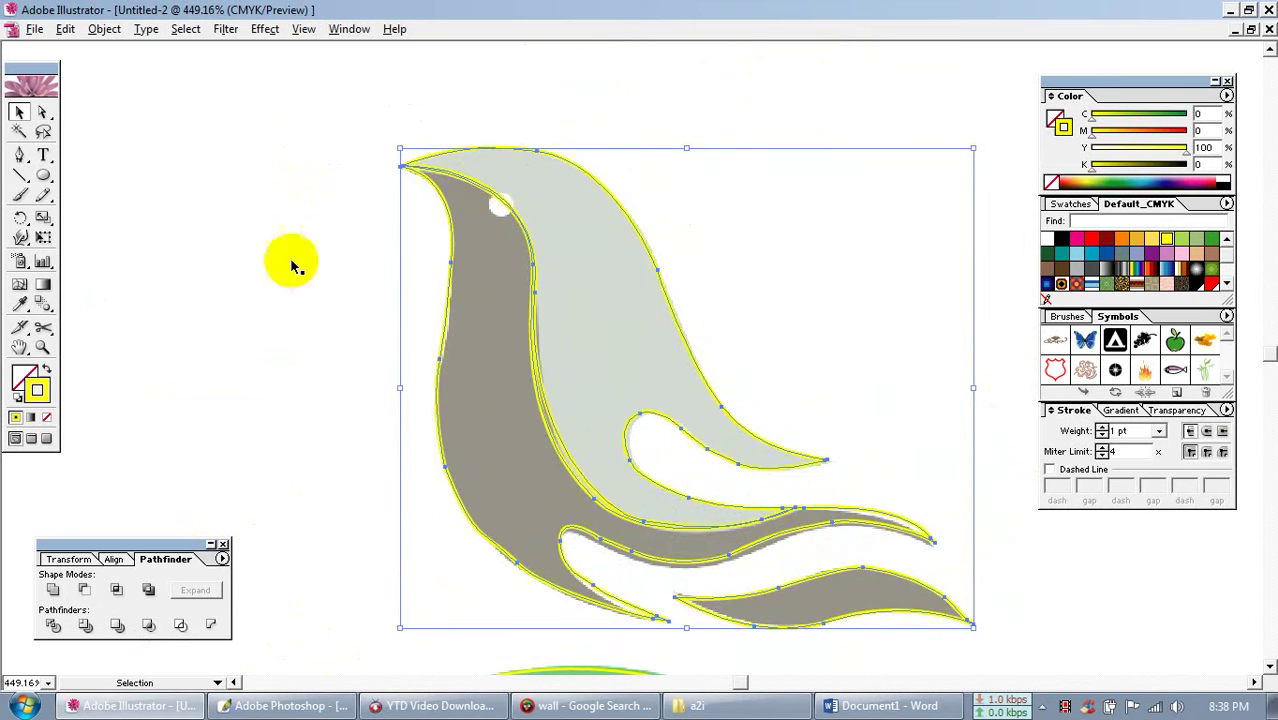
Draw a small circle over the bird's eye and give it a white fill with no stroke
left_click(41, 173)
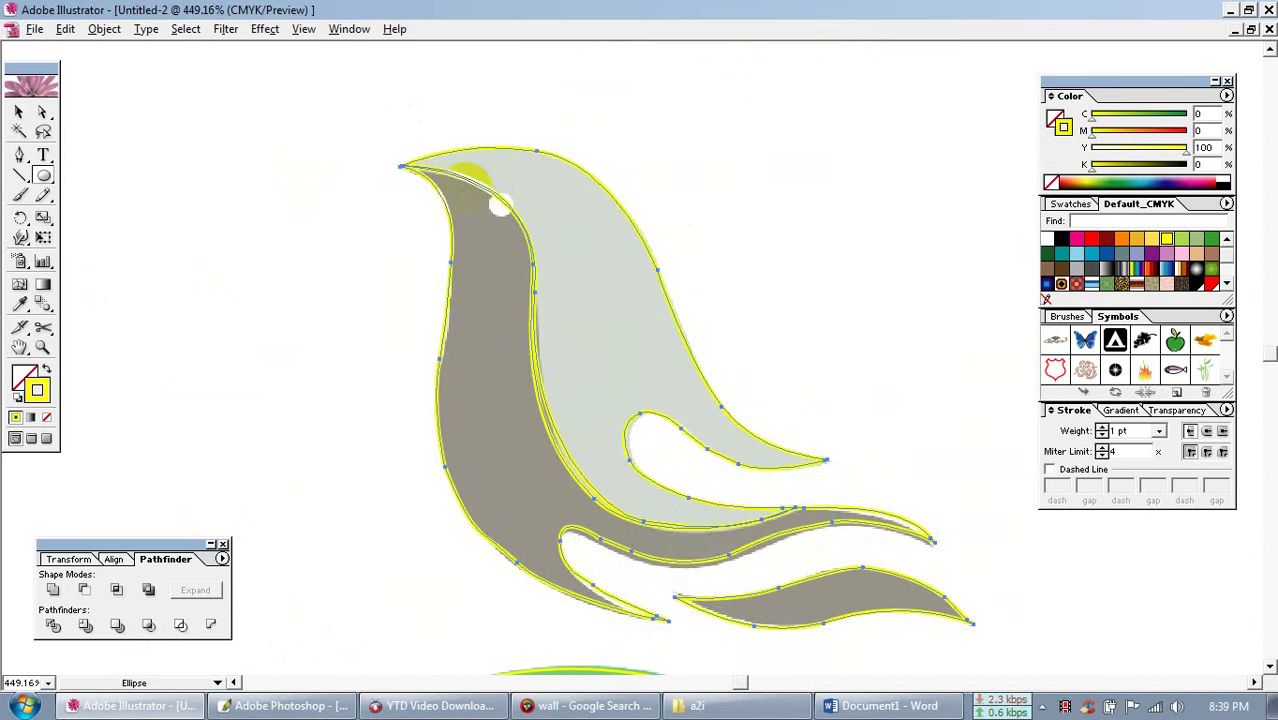
left_click_drag(488, 191, 513, 214)
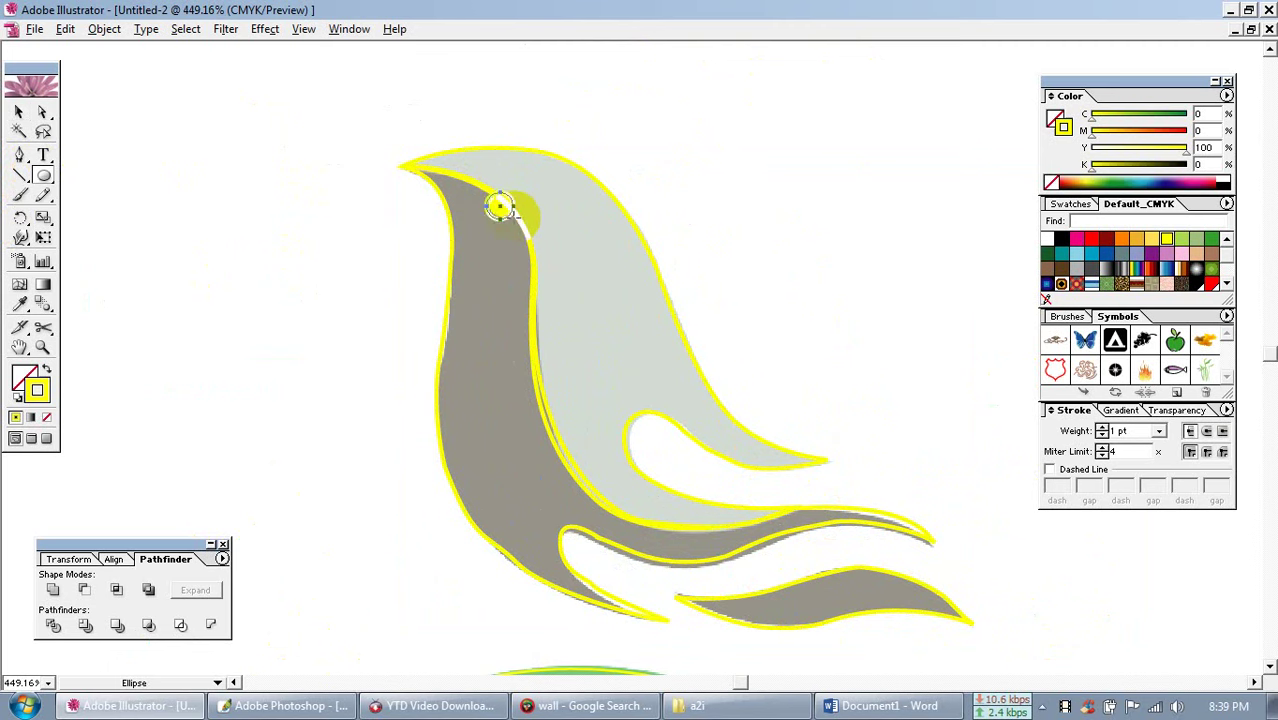
left_click(18, 112)
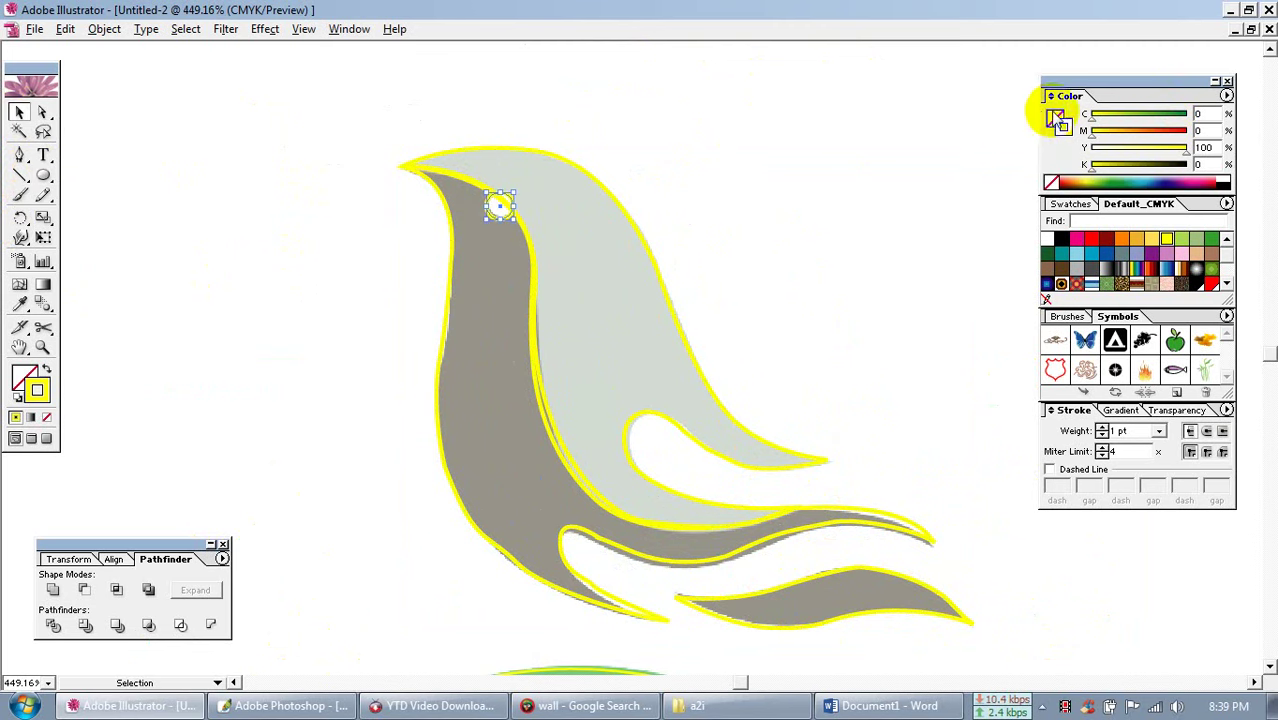
left_click(1057, 118)
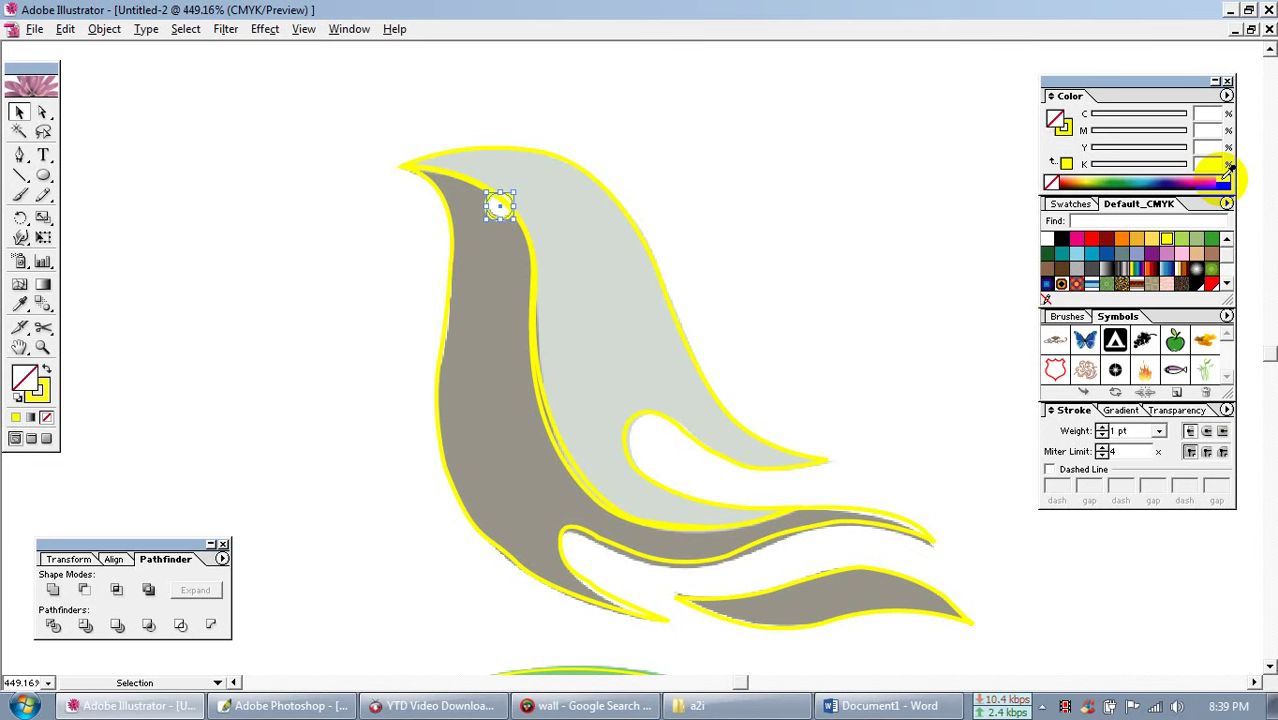
left_click(1064, 127)
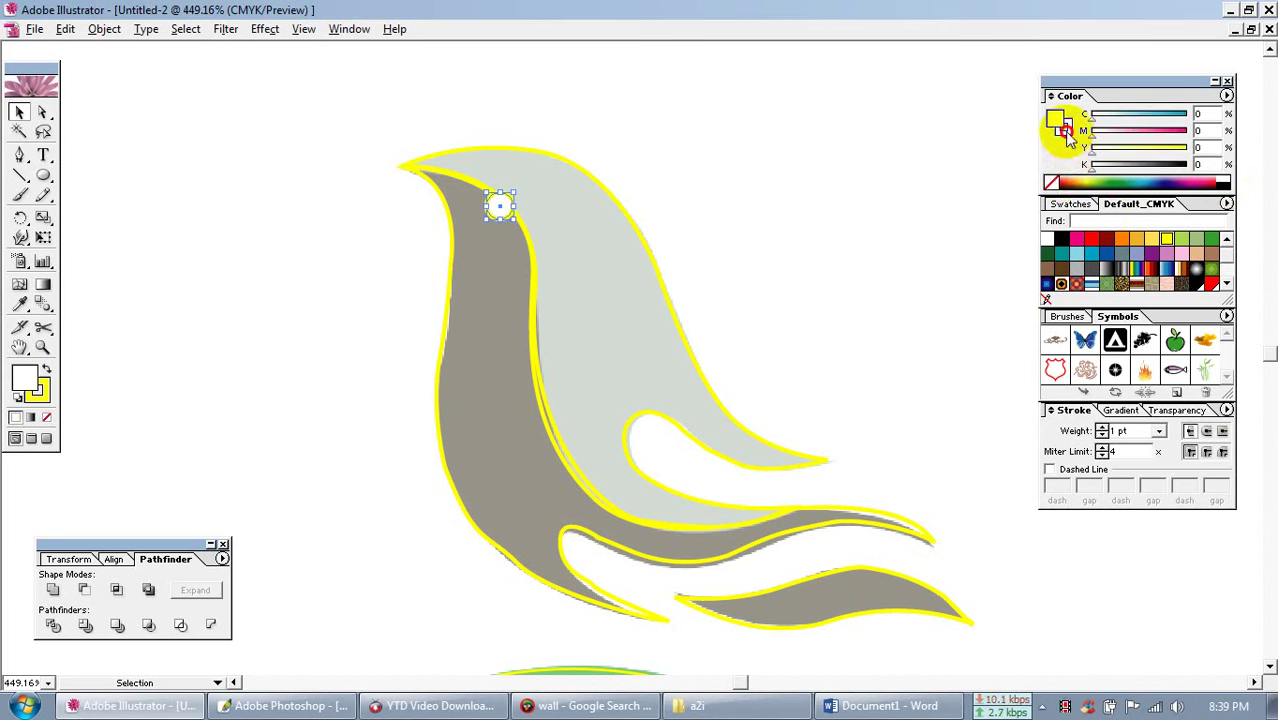
left_click(1051, 182)
Fill the bird's front body shape with the near-black sampled from the bird in the original logo
key("z")
left_click(720, 340, "alt")
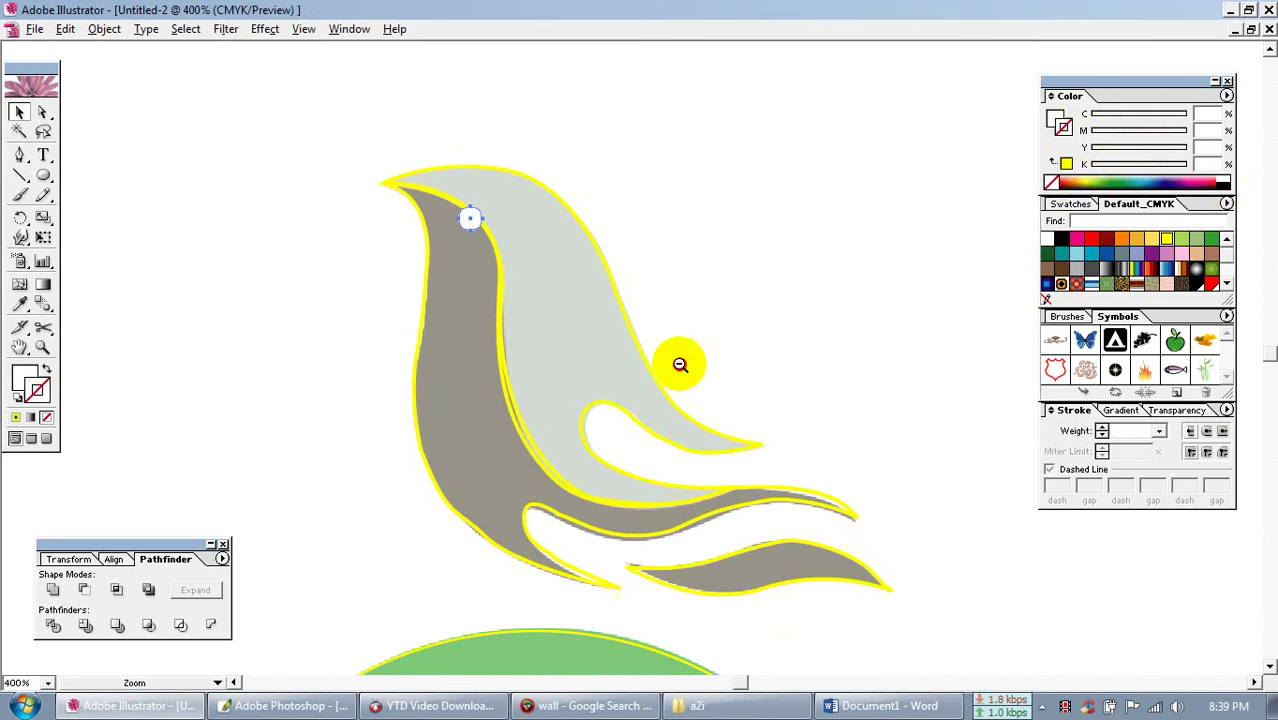
left_click(679, 364, "alt")
left_click(679, 364, "alt")
scroll(690, 420, "down", 5)
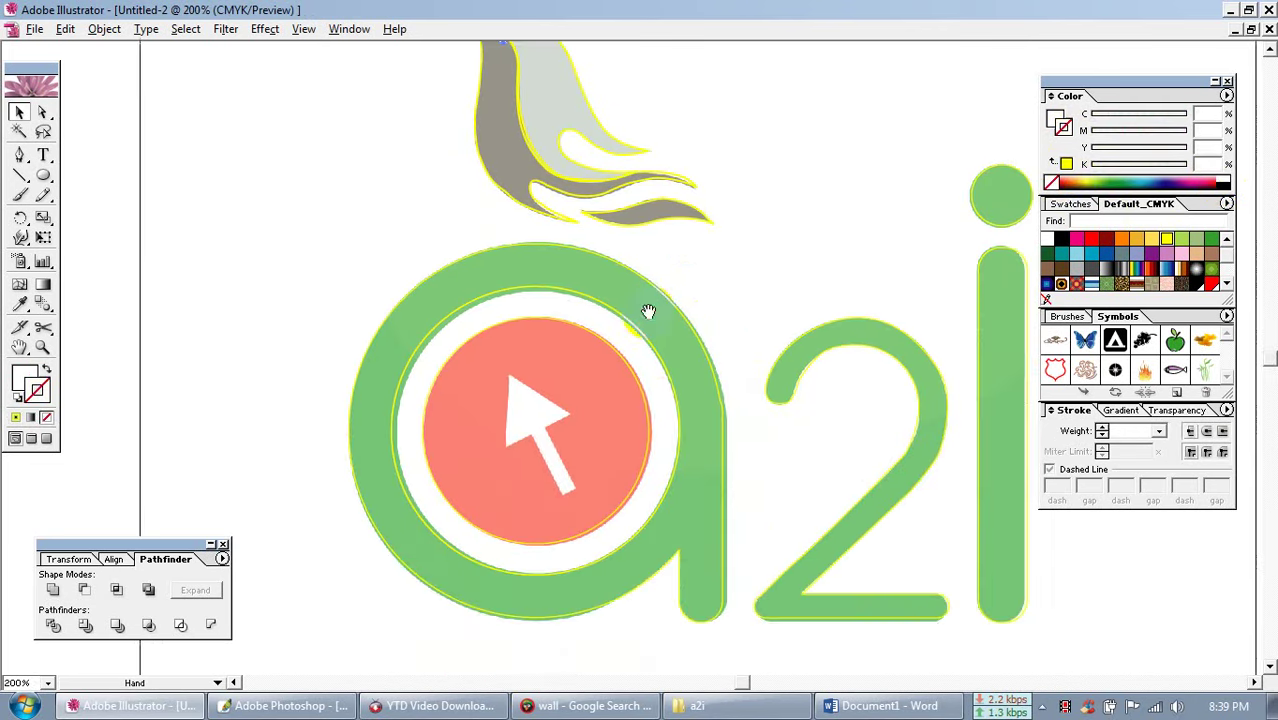
left_click_drag(734, 422, 705, 393)
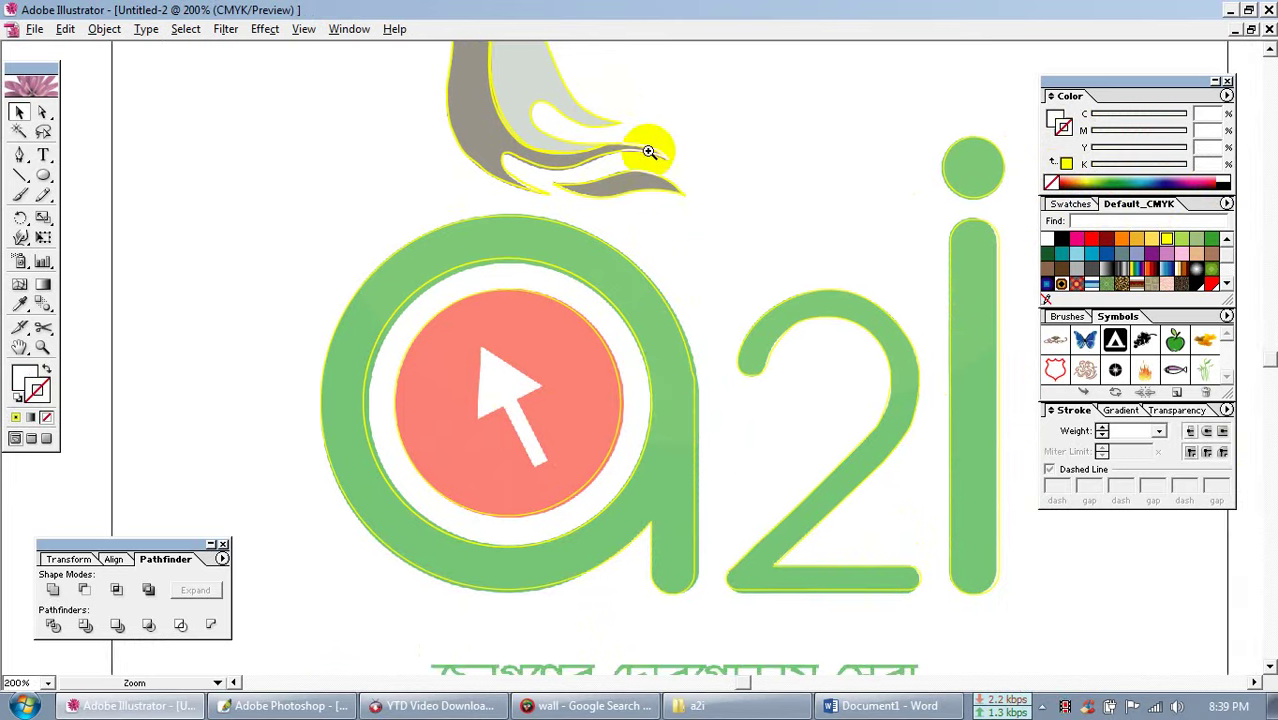
left_click_drag(706, 160, 741, 280)
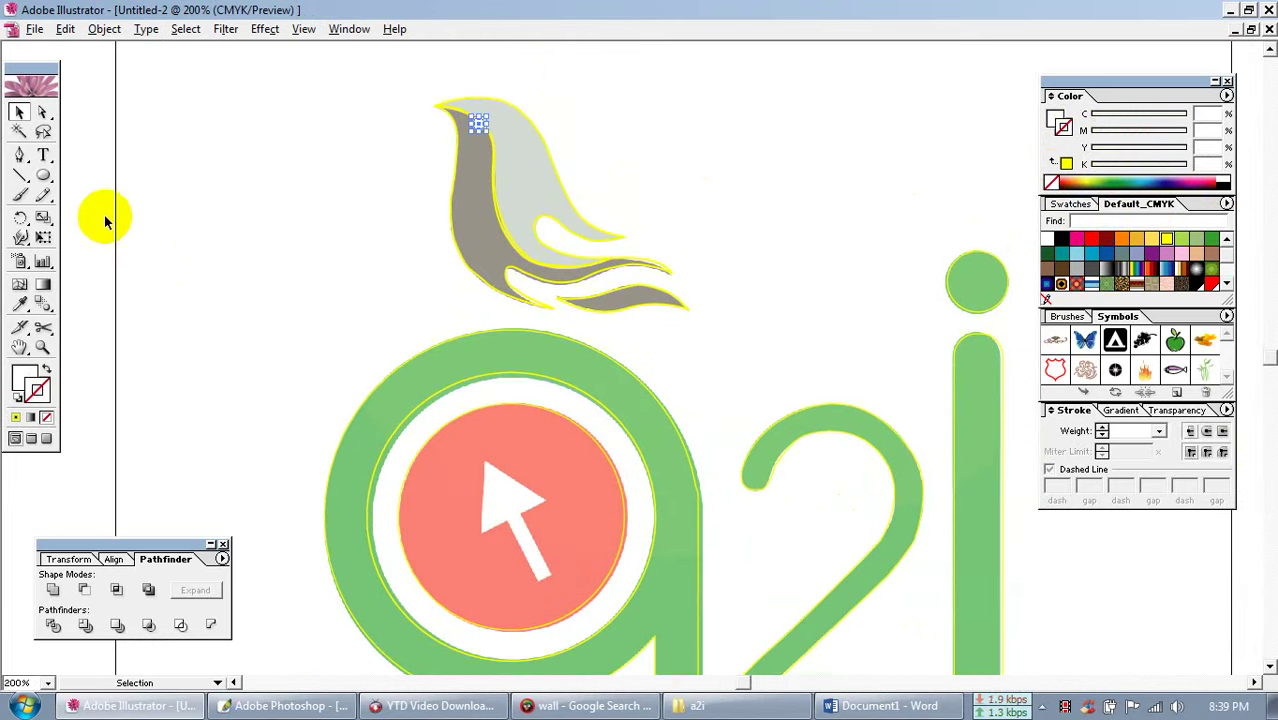
left_click(507, 230)
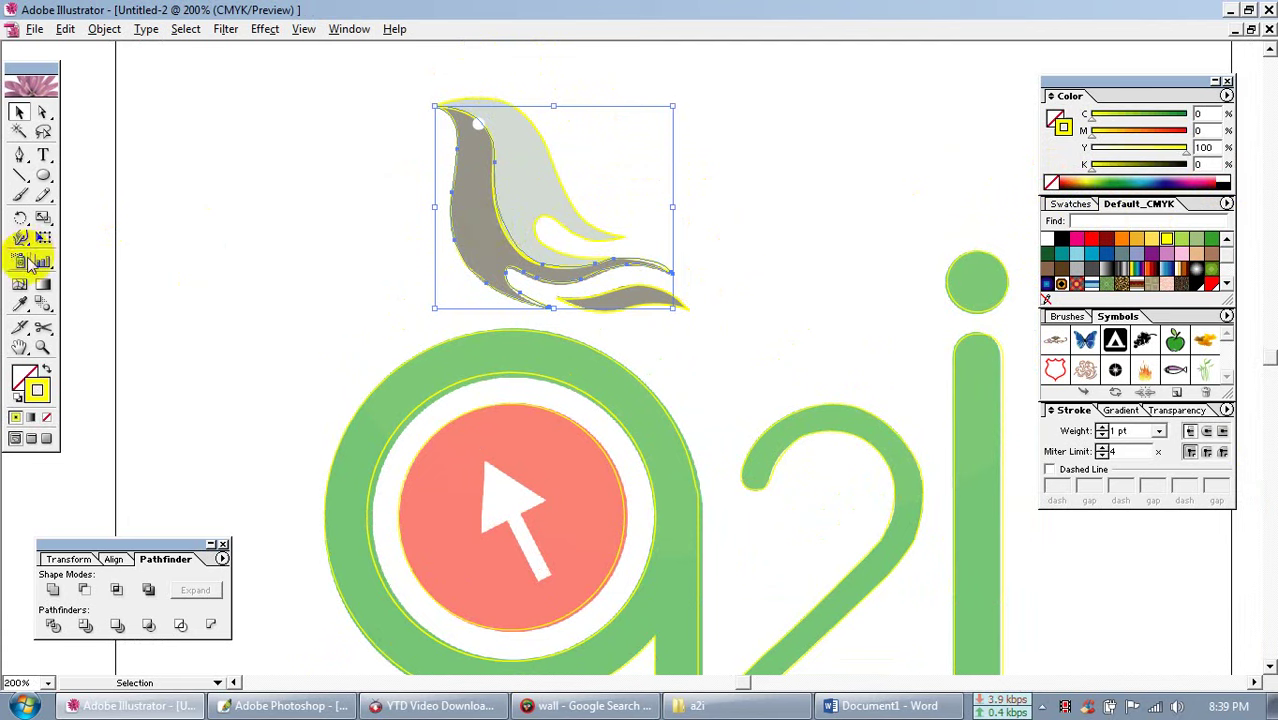
left_click(19, 304)
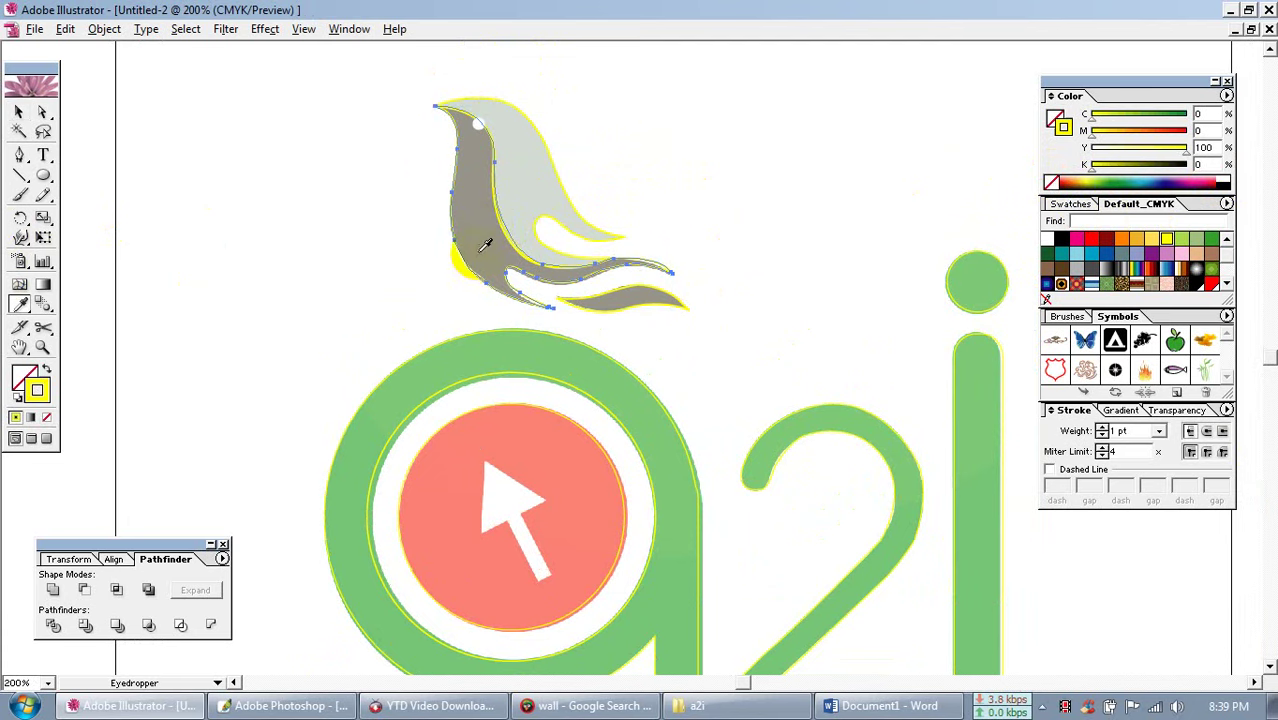
left_click(482, 365, "ctrl+alt")
left_click(482, 365, "ctrl+alt")
left_click_drag(468, 391, 423, 439)
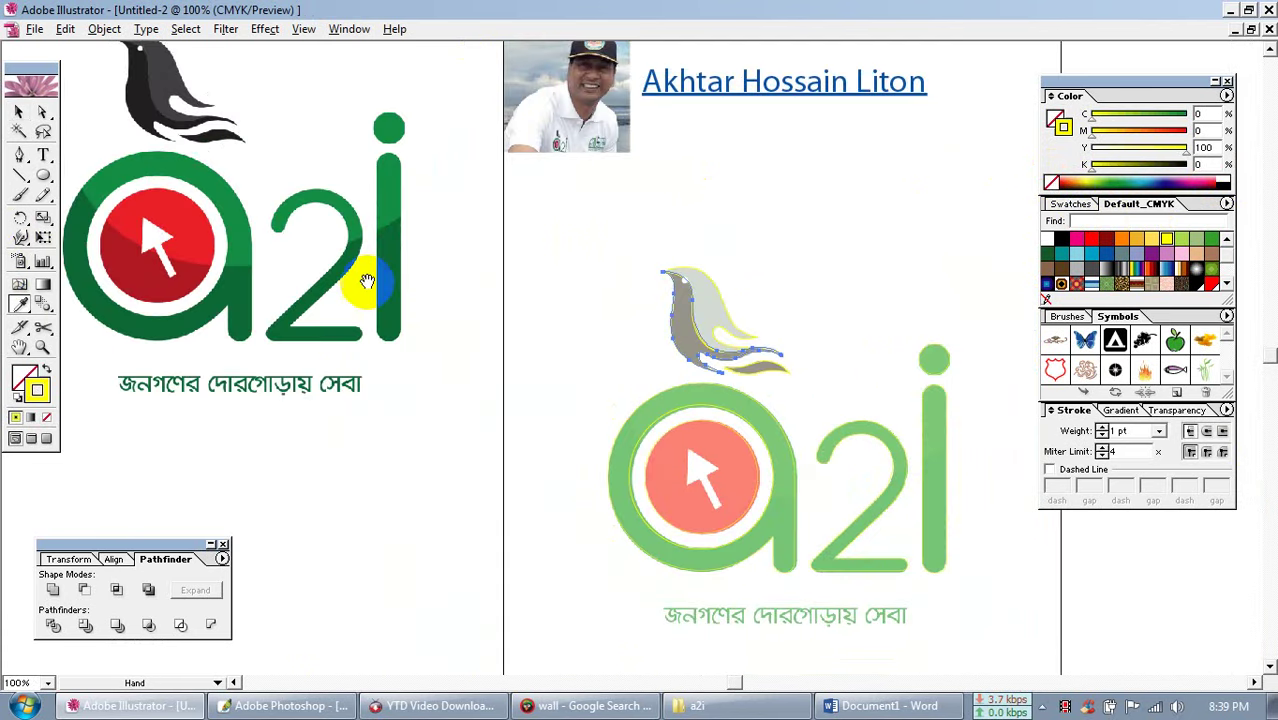
left_click_drag(285, 220, 286, 261)
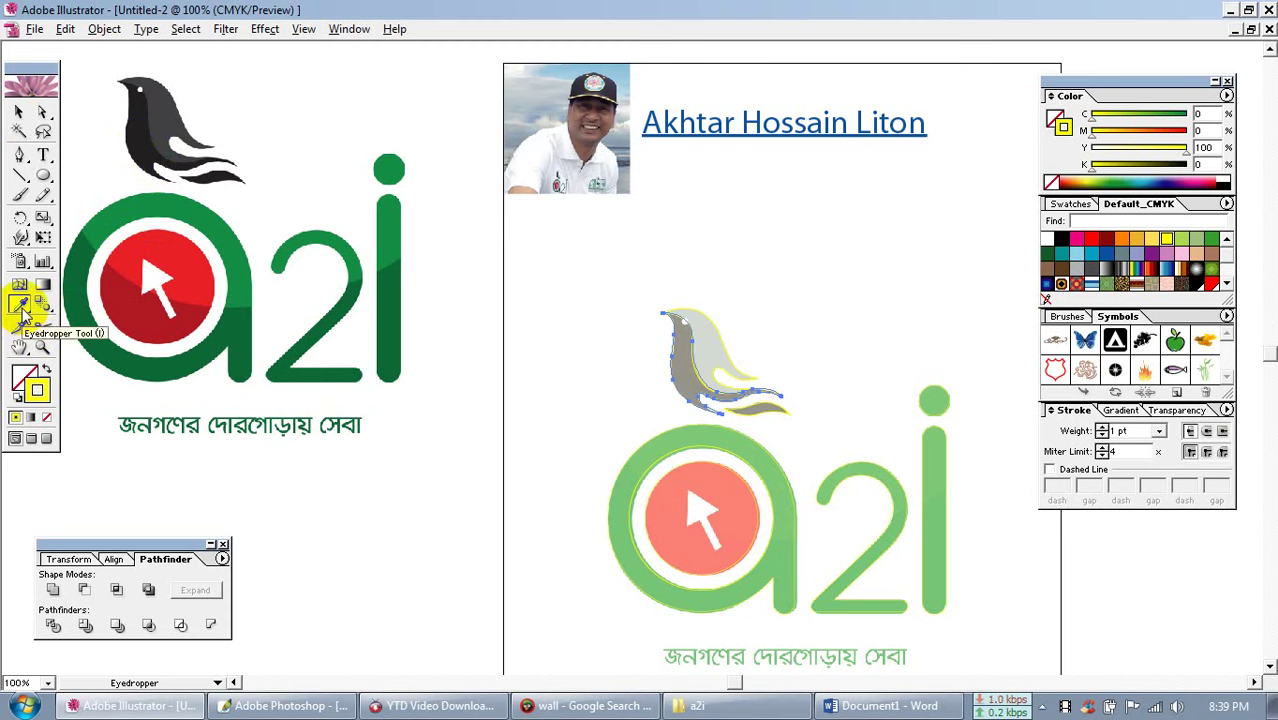
left_click(155, 160)
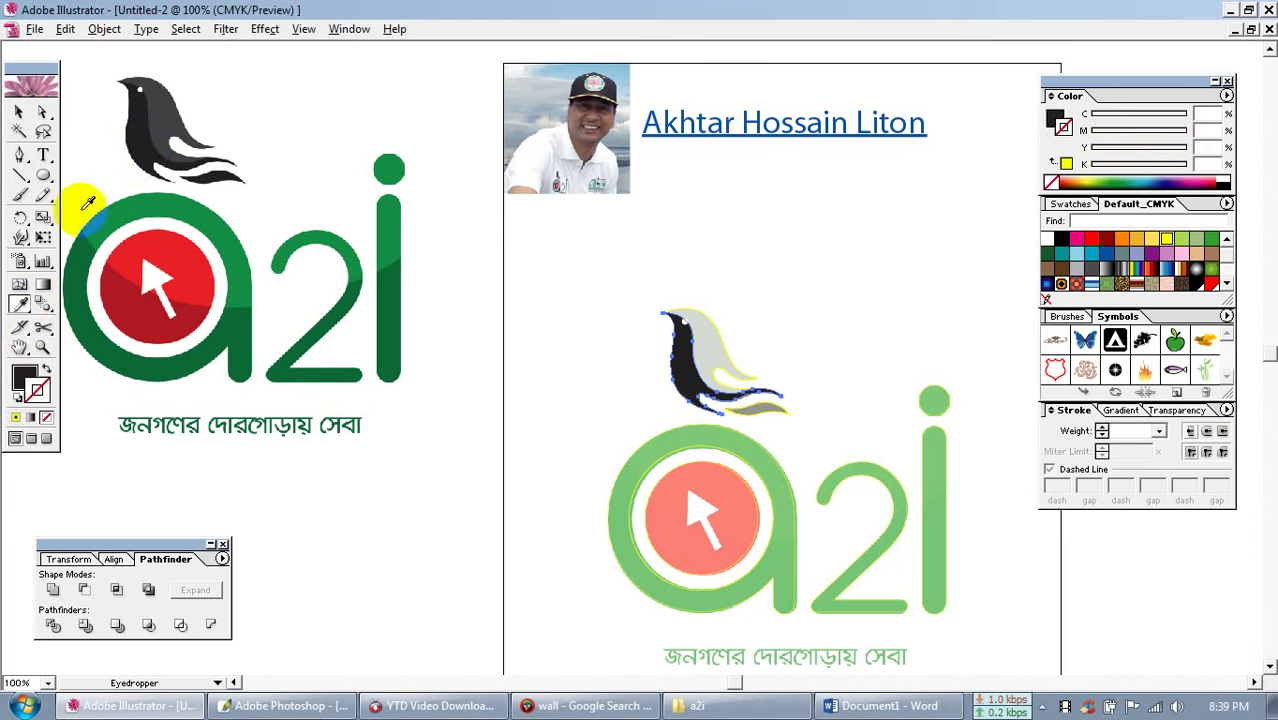
Fill the separate lower tail feather with the same near-black sampled from the original bird's body
left_click(18, 112)
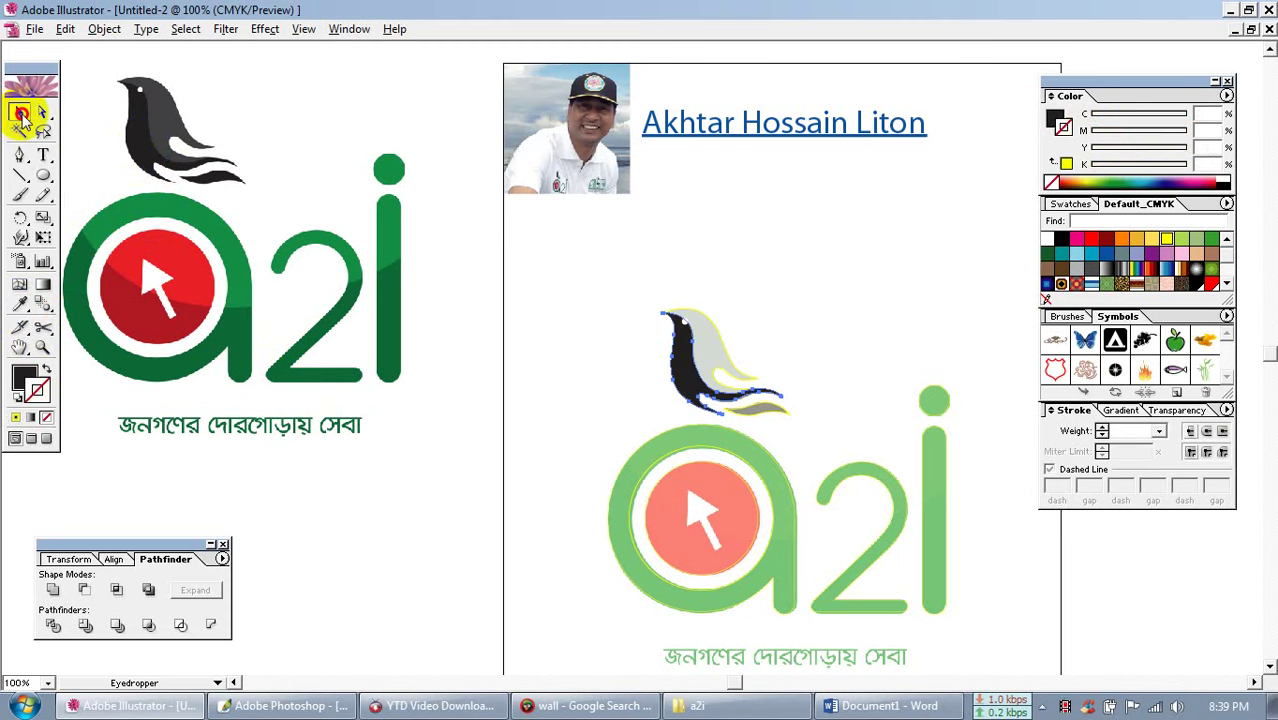
left_click(757, 410)
left_click(19, 304)
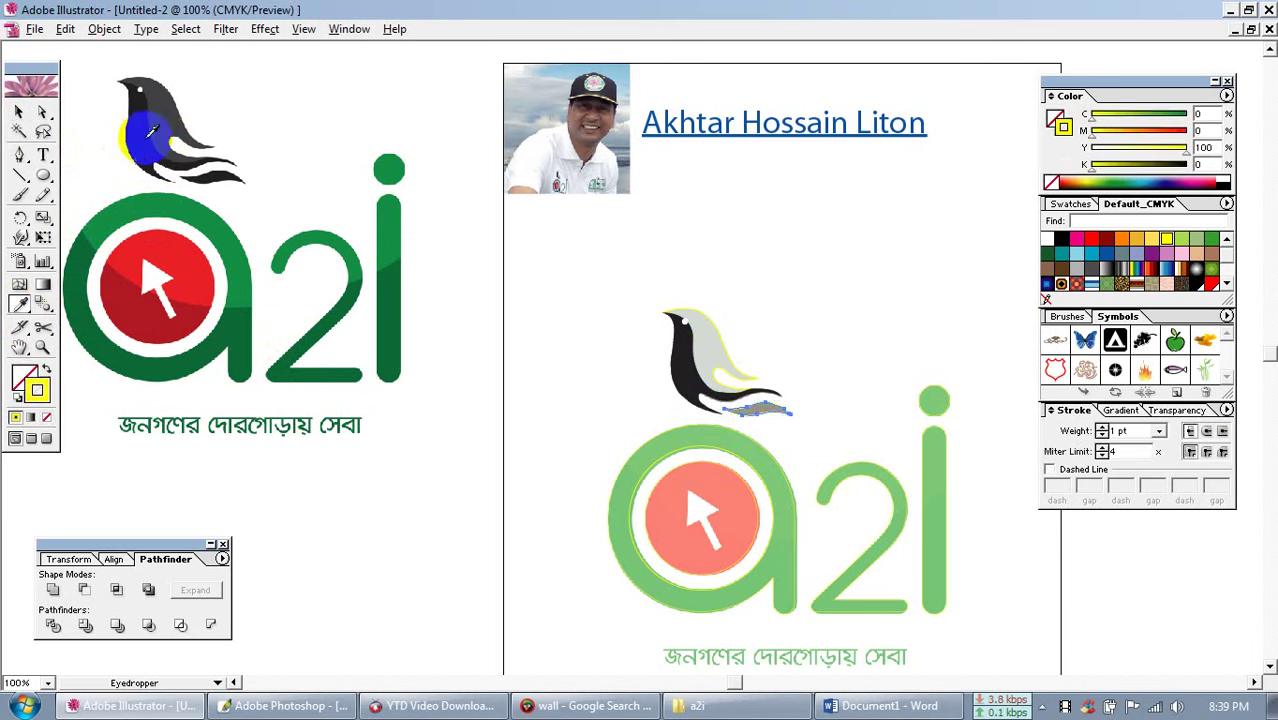
left_click(152, 130)
Fill the bird's back and wing shape with the dark grey sampled from the original logo, and deselect it
left_click(18, 112)
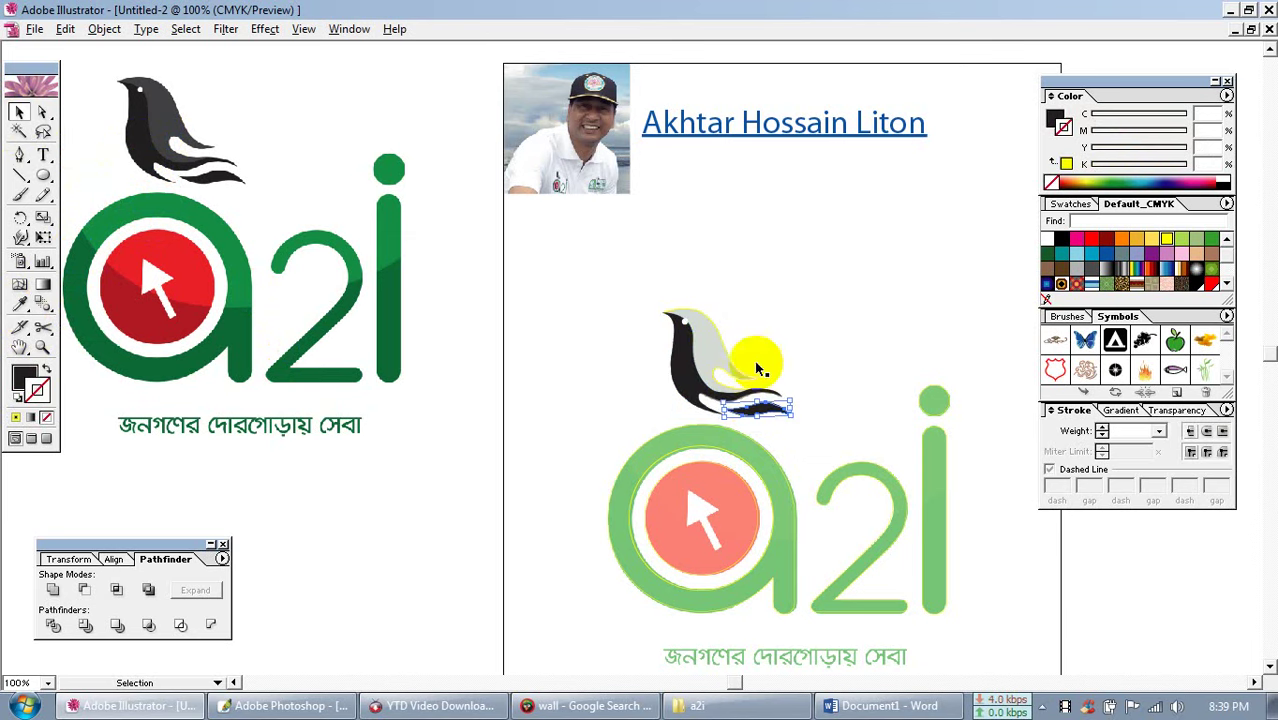
left_click_drag(757, 367, 703, 356)
left_click(719, 334)
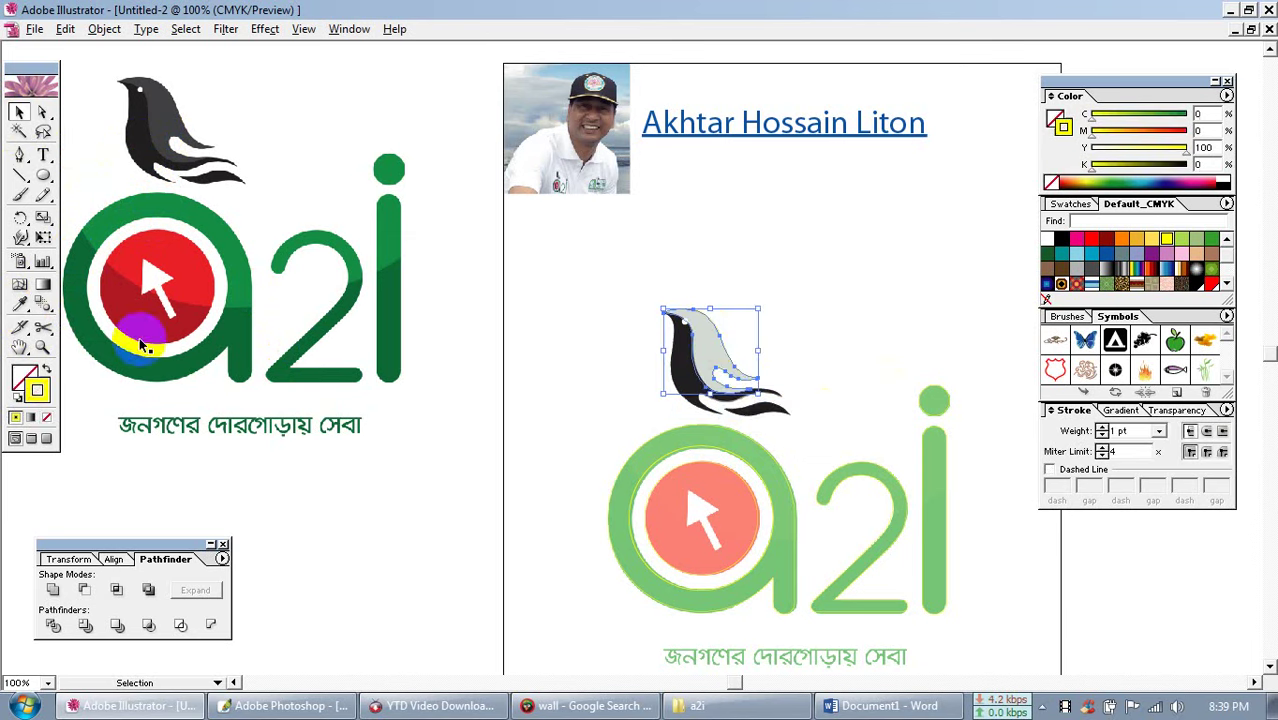
left_click(19, 304)
left_click(145, 165)
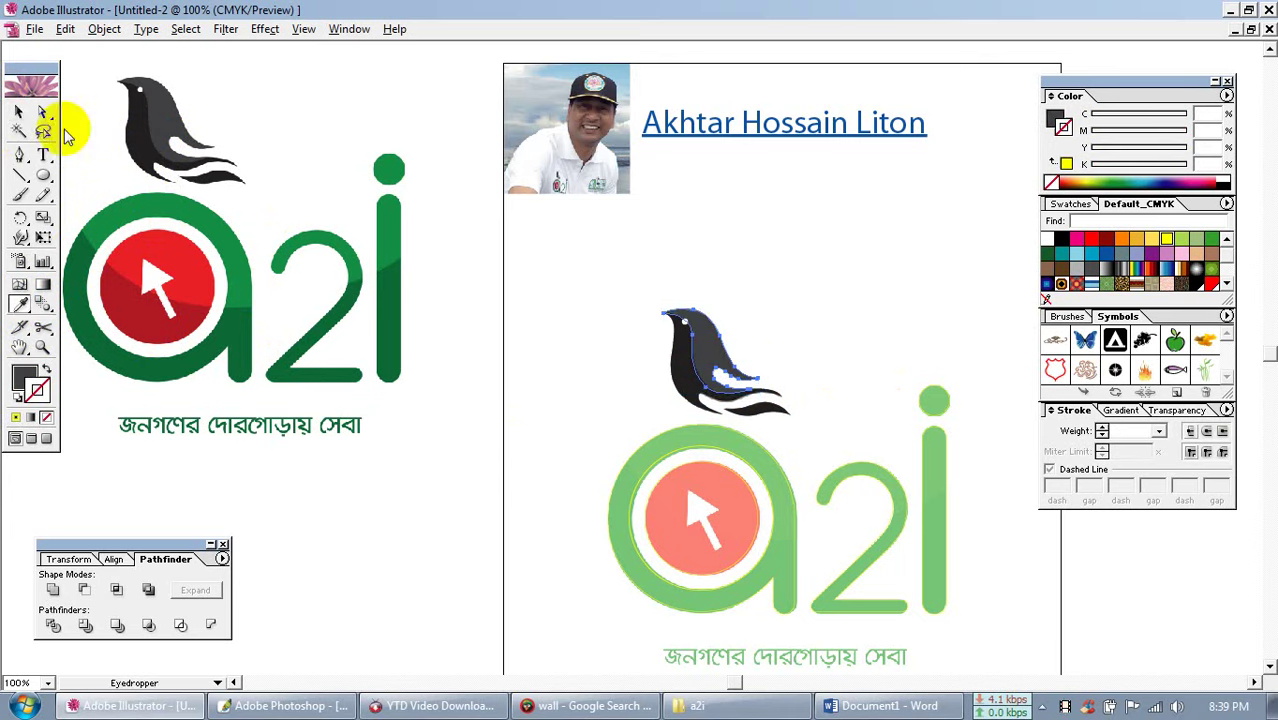
left_click(18, 112)
left_click(350, 365)
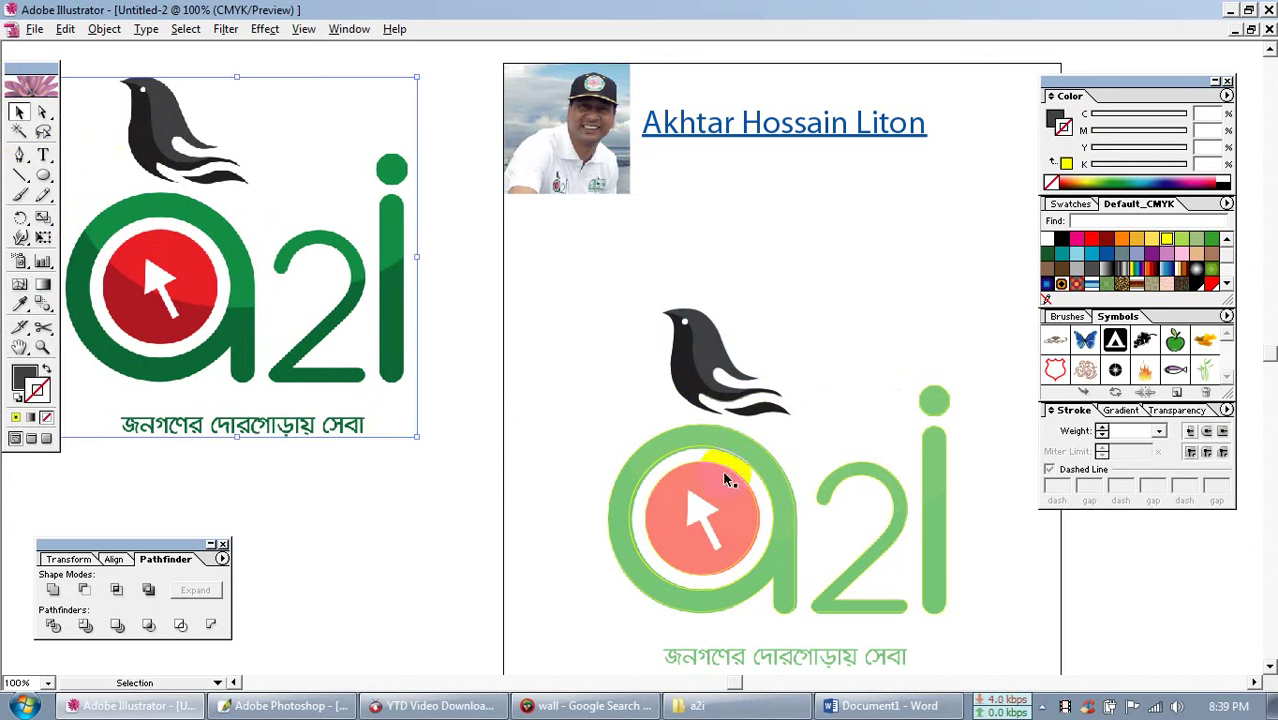
Try to fill the outer shape of the a with the original logo's dark green, and undo it
left_click_drag(677, 465, 685, 368)
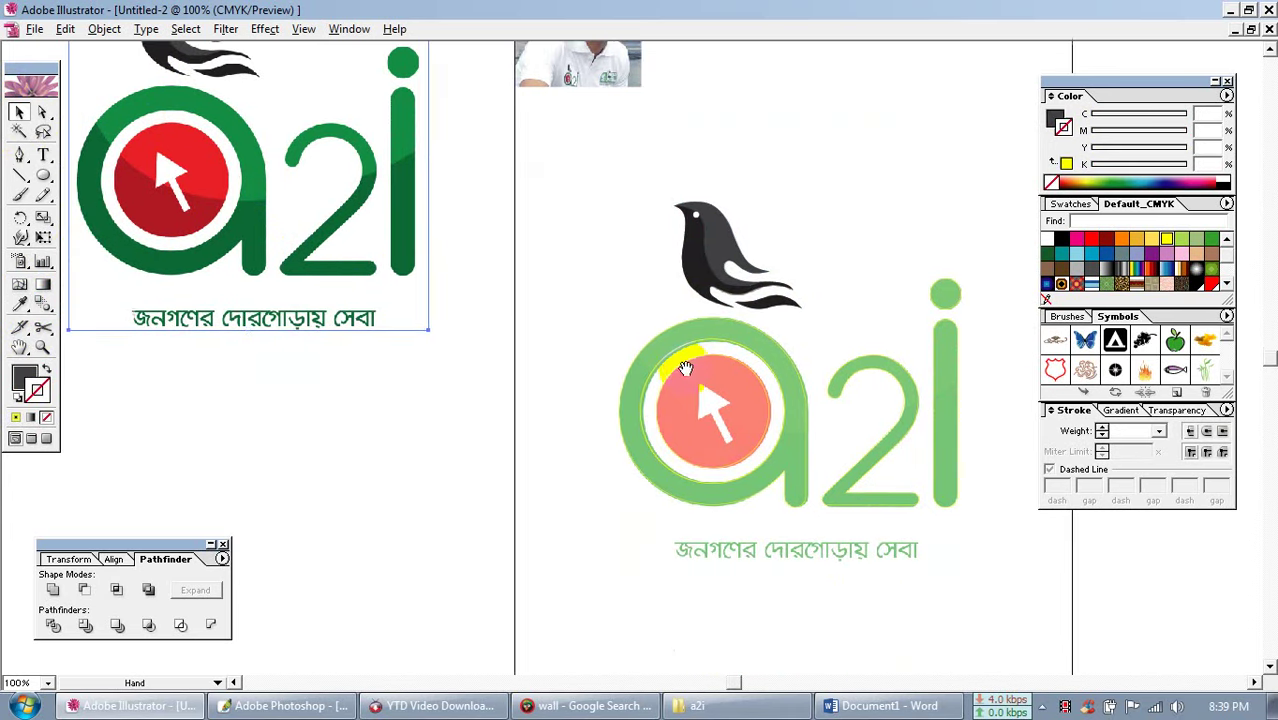
left_click(645, 398)
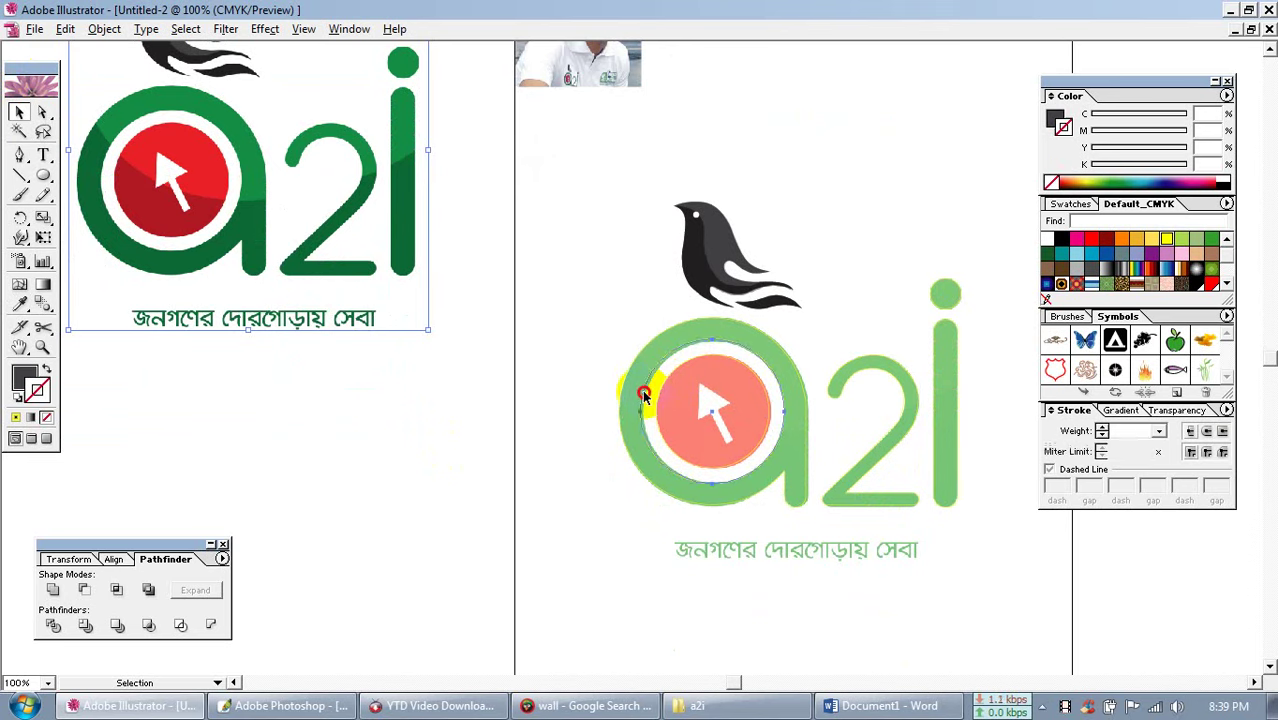
left_click(712, 505)
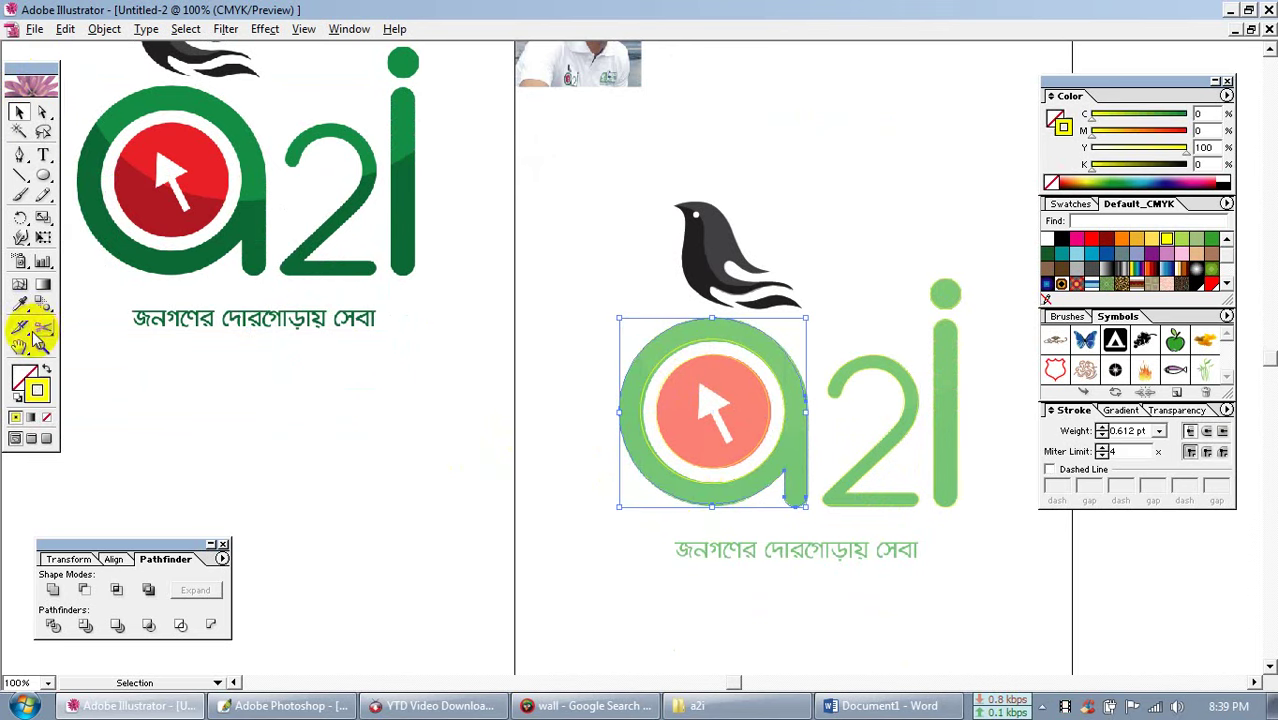
left_click(19, 305)
left_click(255, 230)
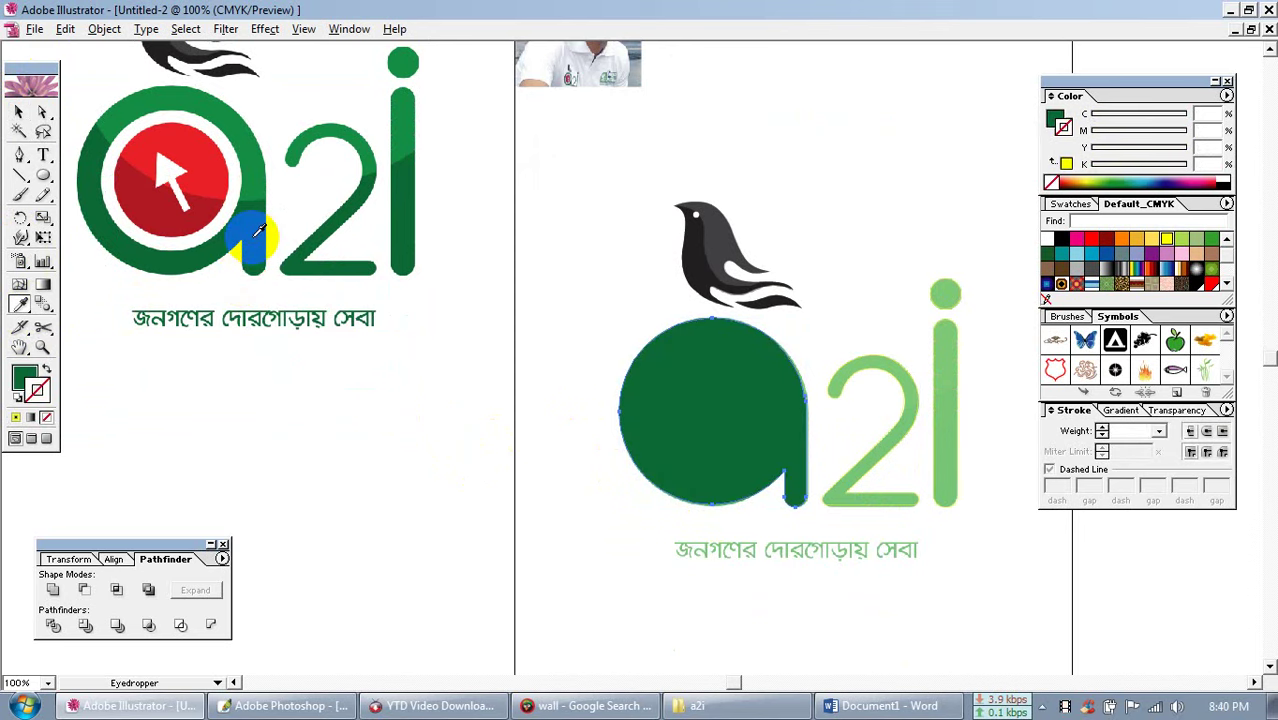
key("ctrl+z")
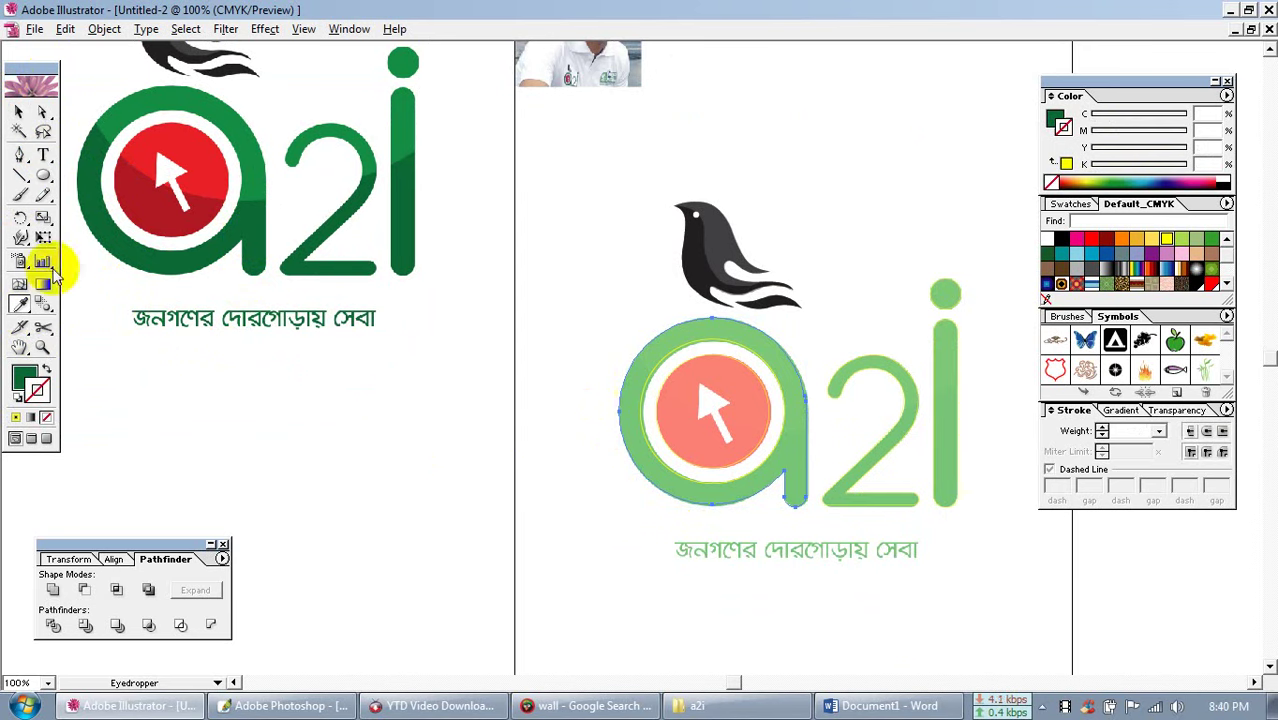
Give the larger circle inside the a a white fill with no stroke
left_click(18, 112)
left_click(703, 346)
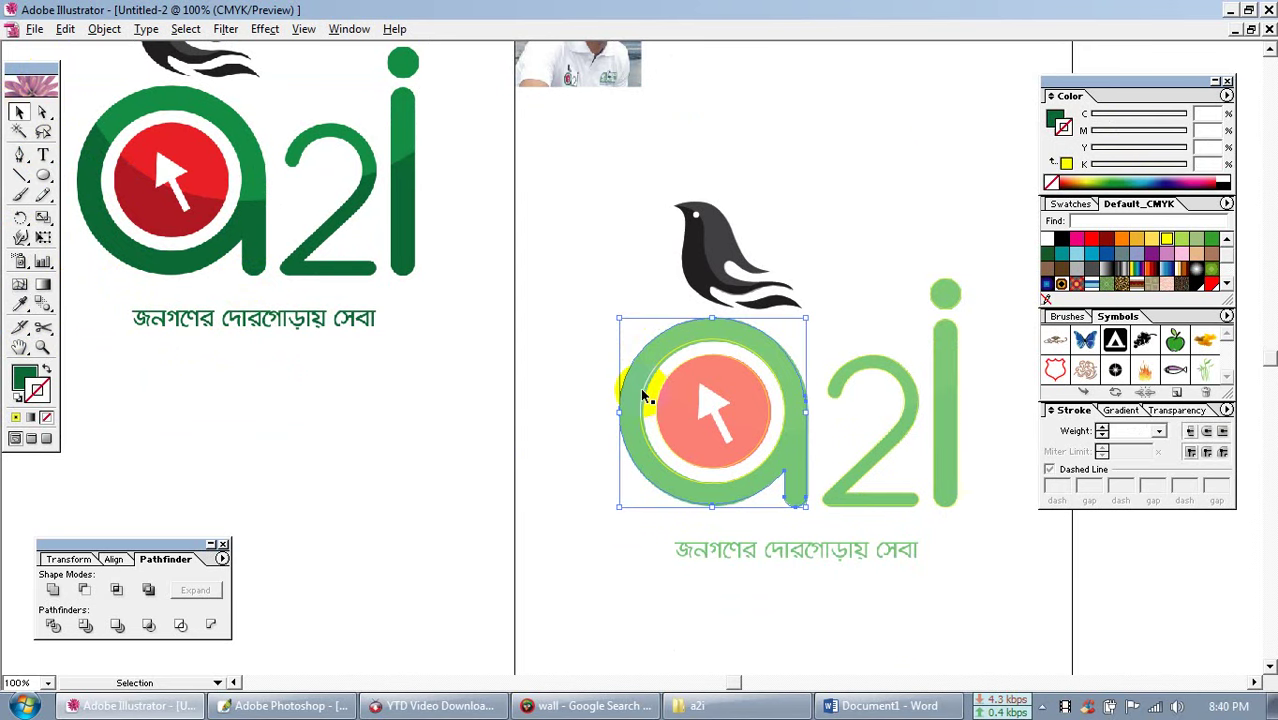
left_click(648, 397)
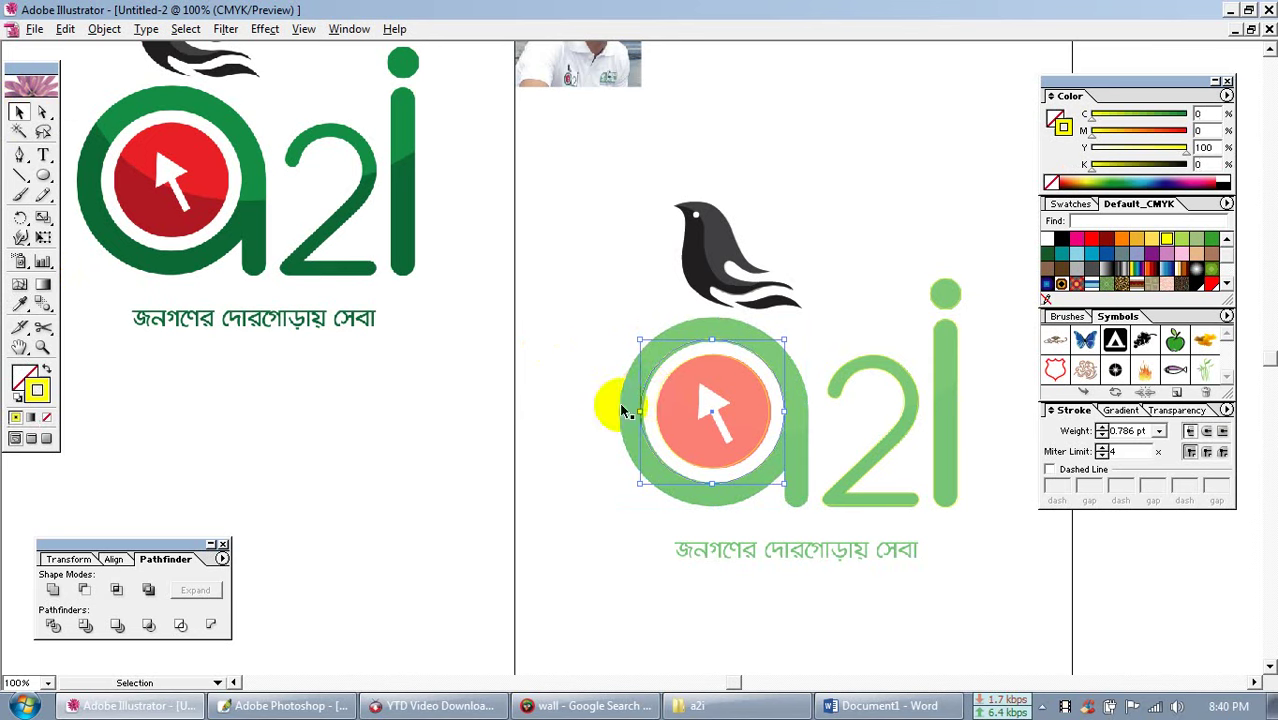
left_click(1225, 177)
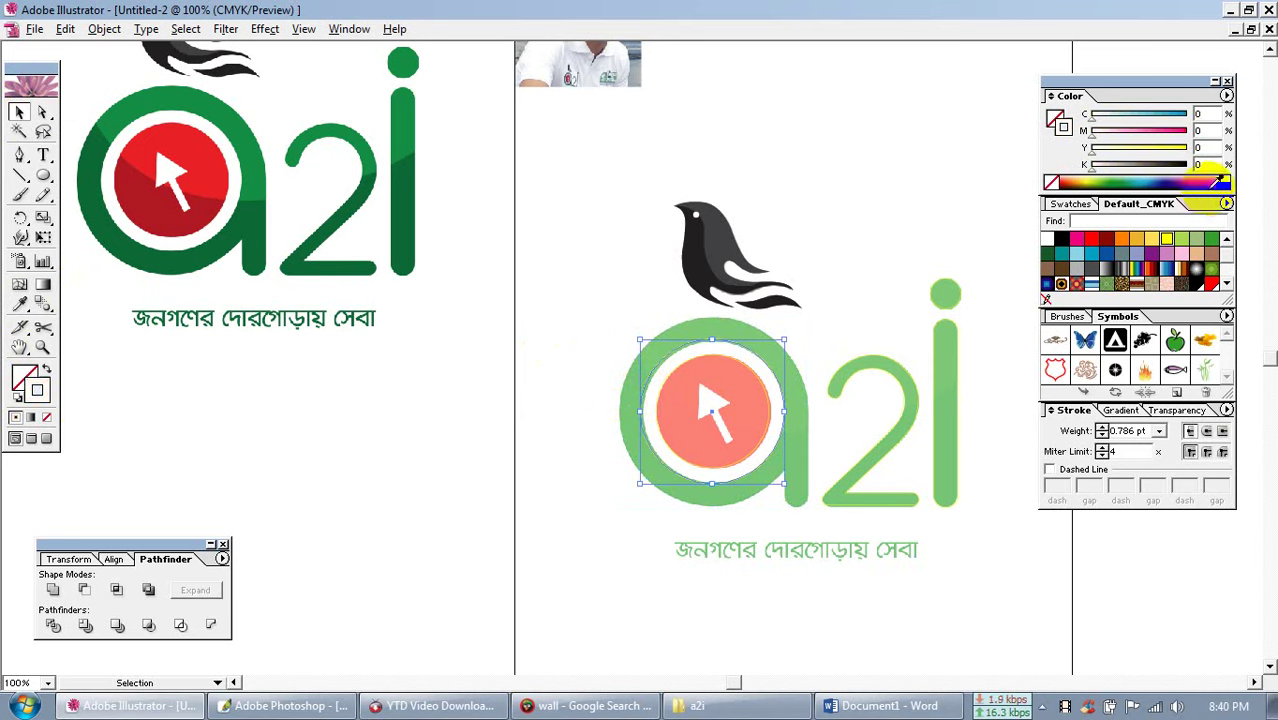
left_click(44, 376)
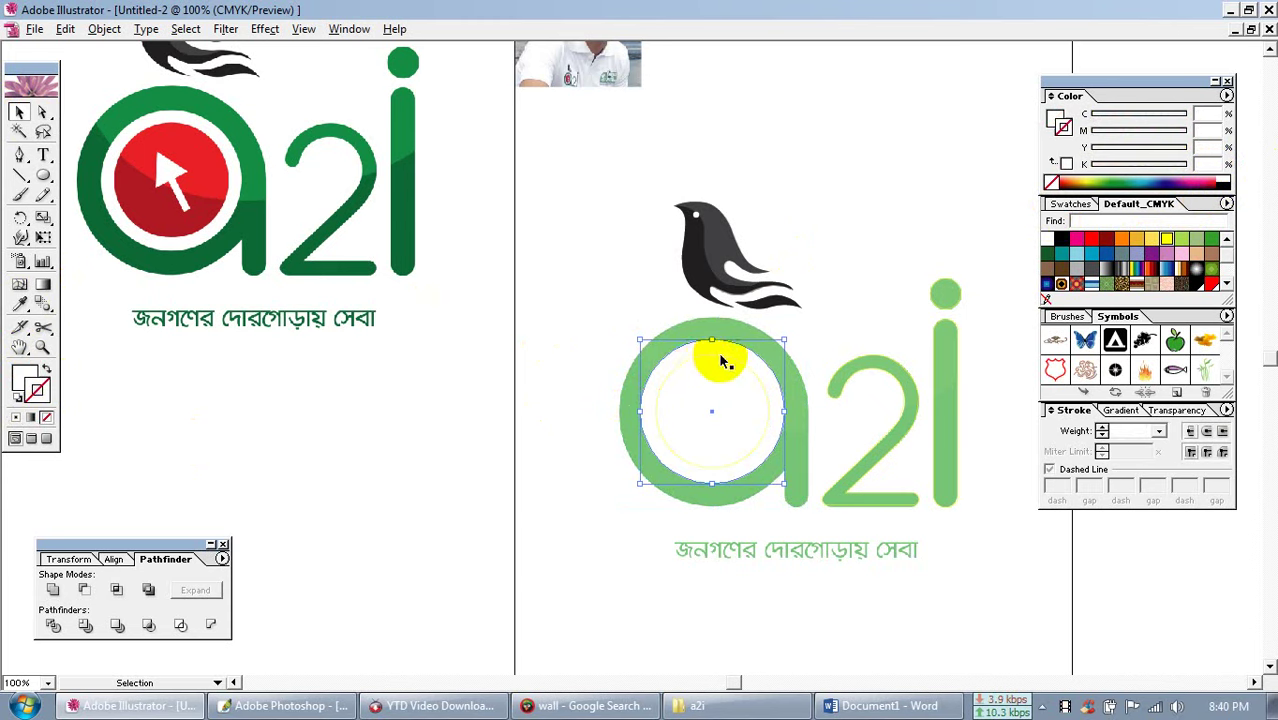
Fill the smaller circle inside the a with red, C 20, M 100, Y 100, K 0, and leave it without a stroke
left_click(724, 360)
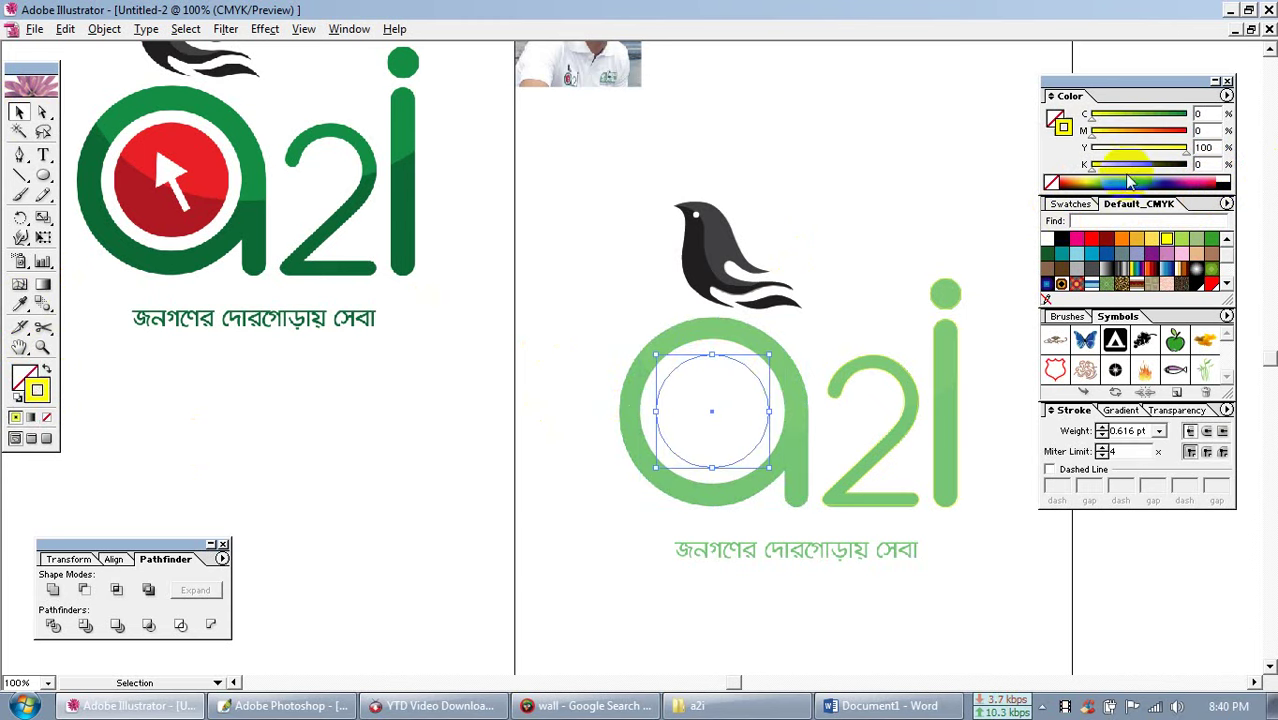
left_click_drag(1211, 115, 1150, 119)
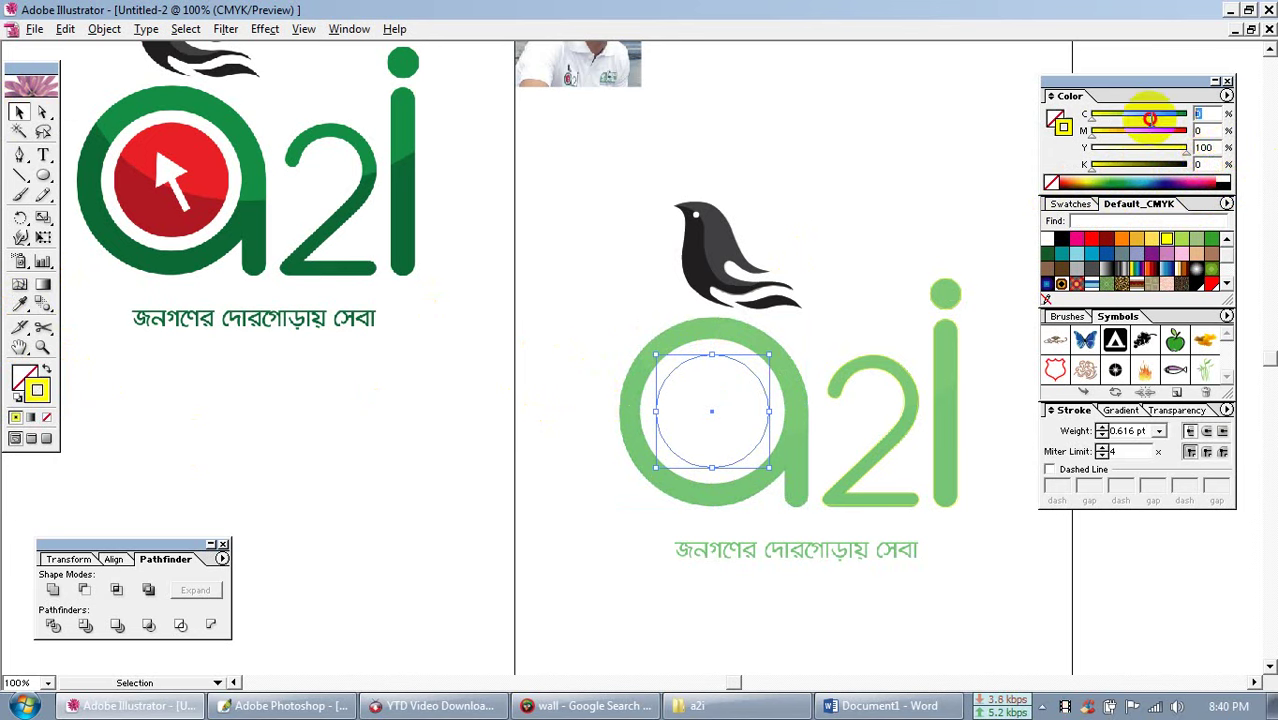
type("20")
key("Tab")
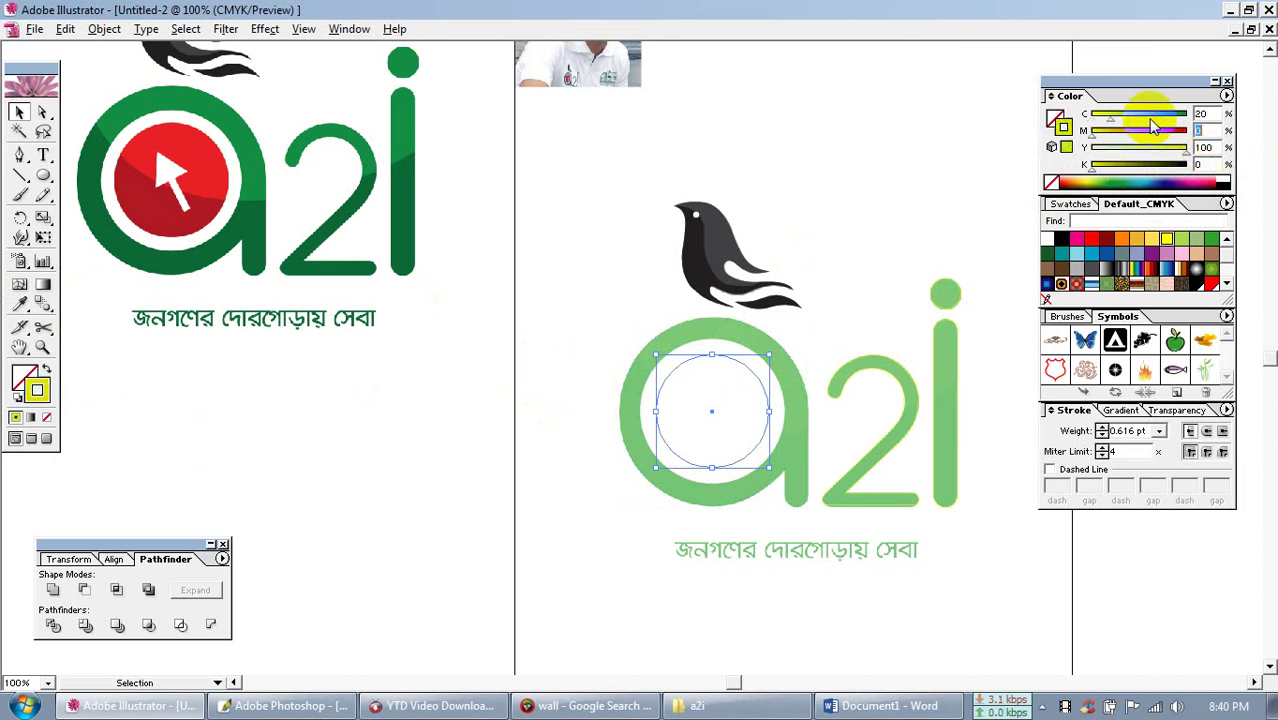
key("Return")
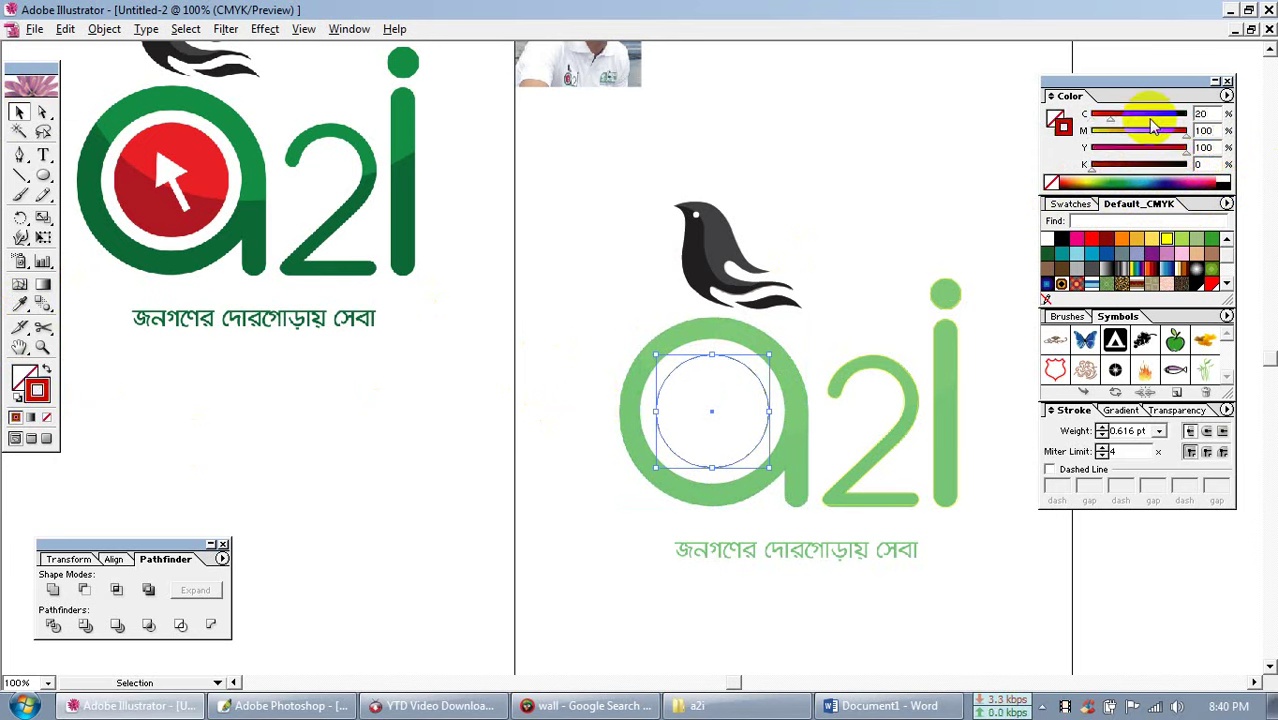
left_click(46, 369)
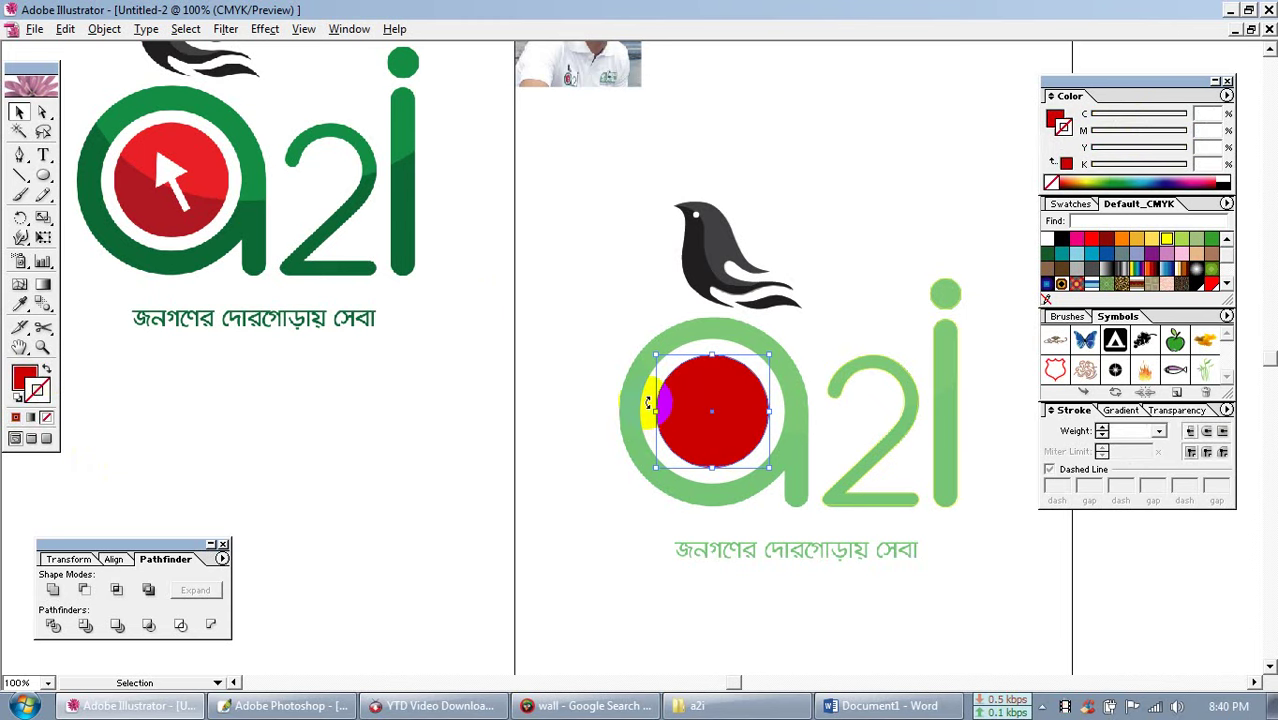
Send the faded logo image behind all the vector shapes and deselect it
left_click(569, 410)
left_click_drag(583, 385, 622, 500)
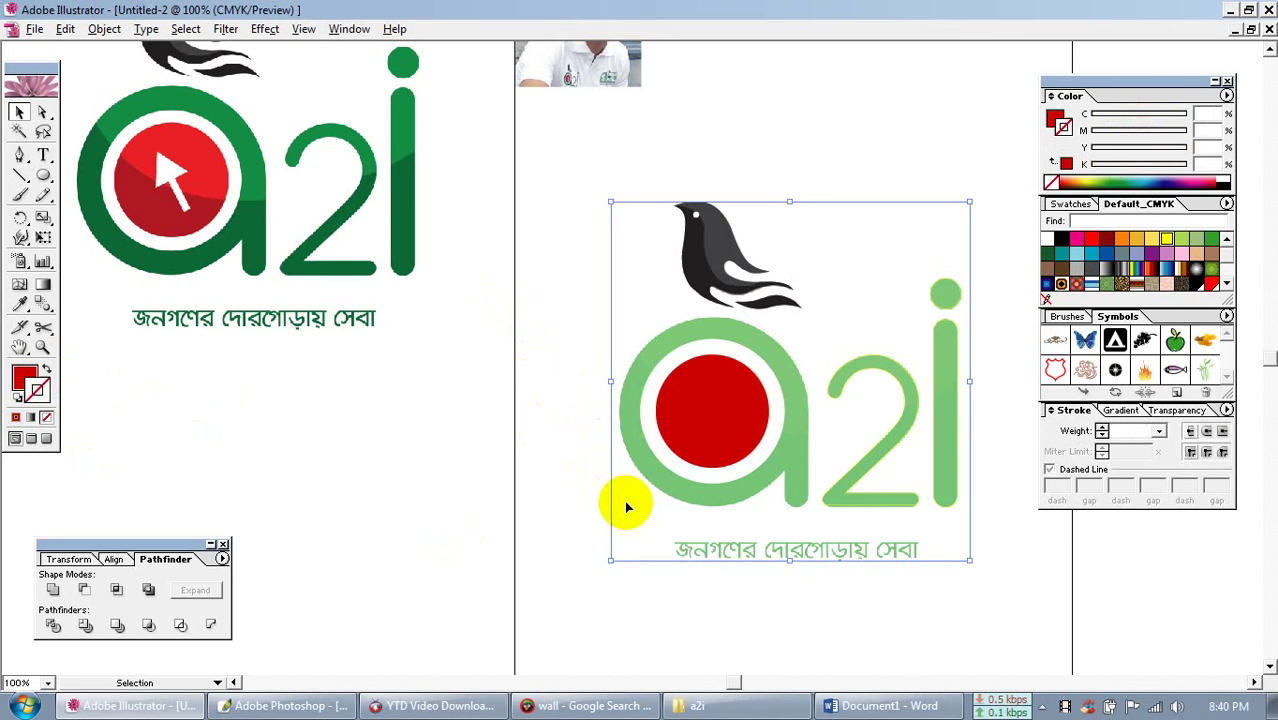
key("ctrl+shift+[")
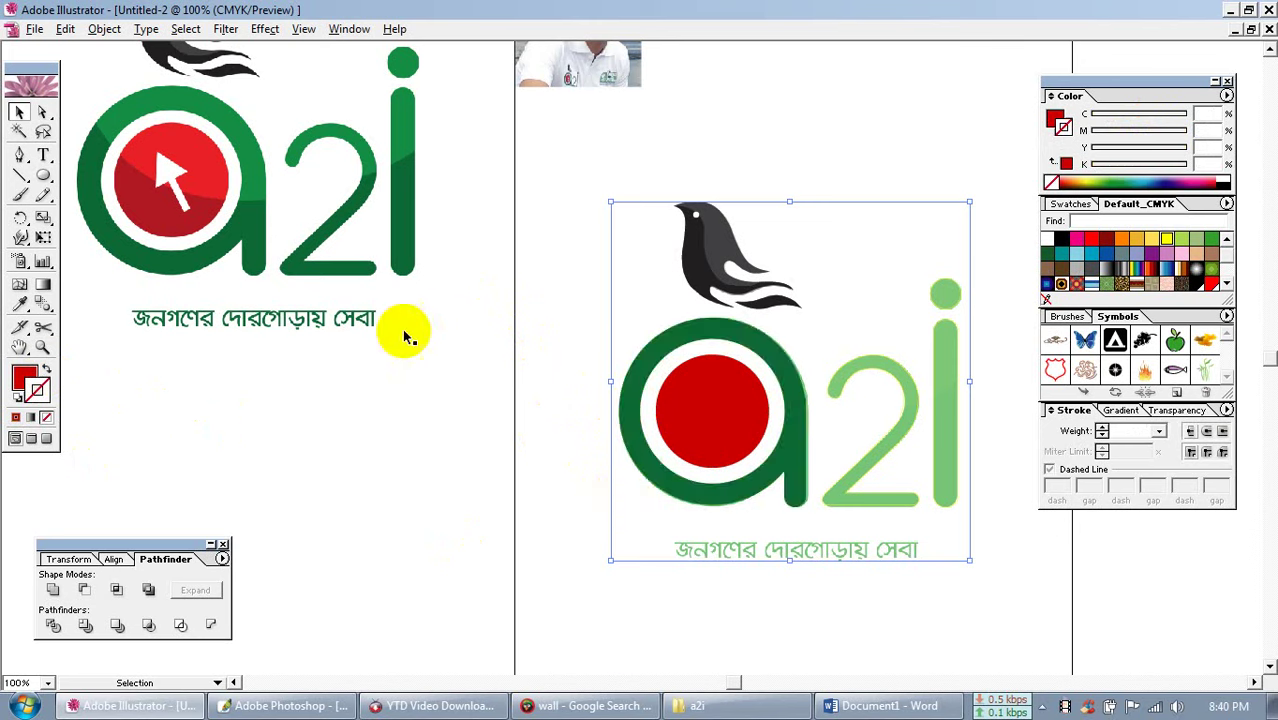
left_click(450, 446)
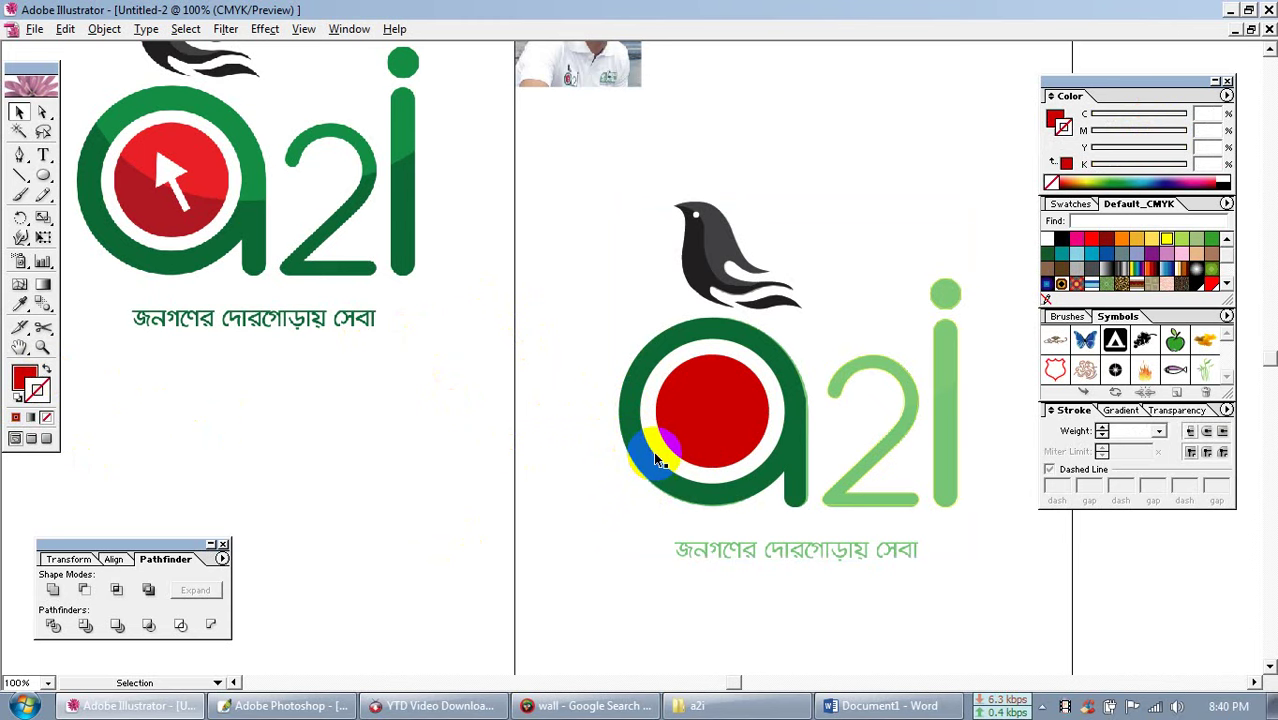
Turn the red circle inside the a into an unfilled outline by swapping its fill and stroke
left_click(681, 411)
left_click(42, 386)
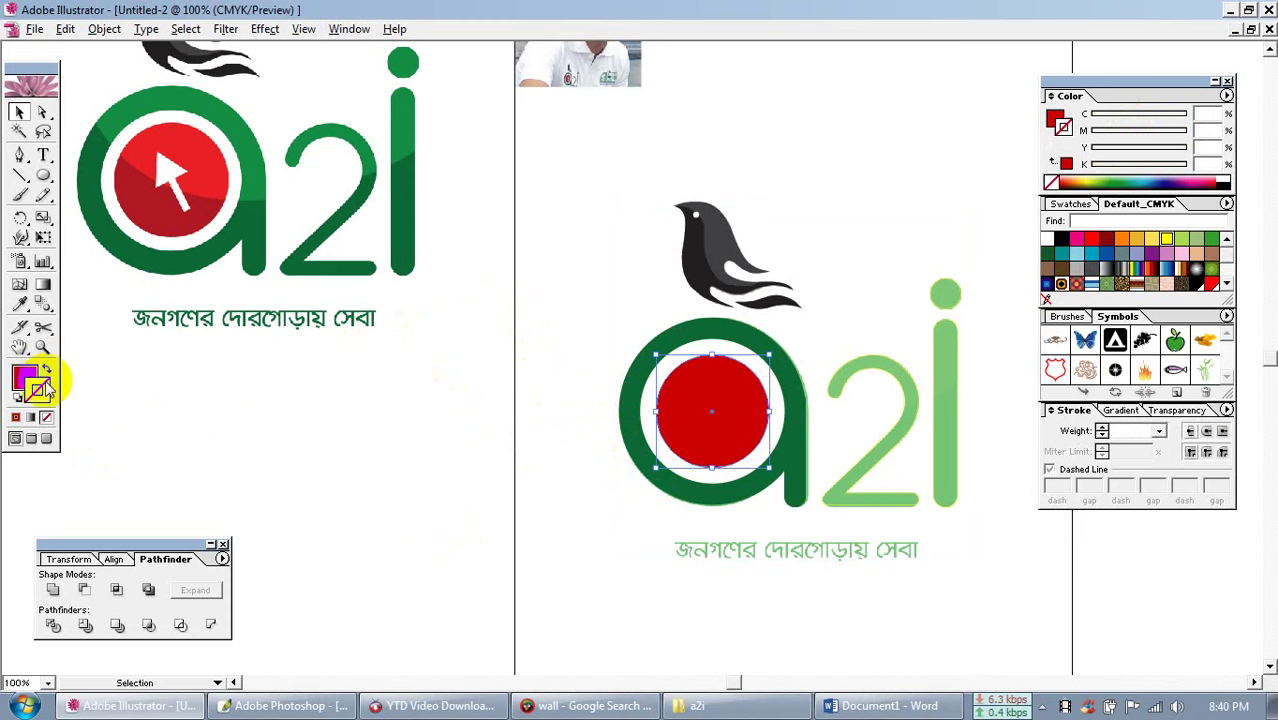
left_click(46, 369)
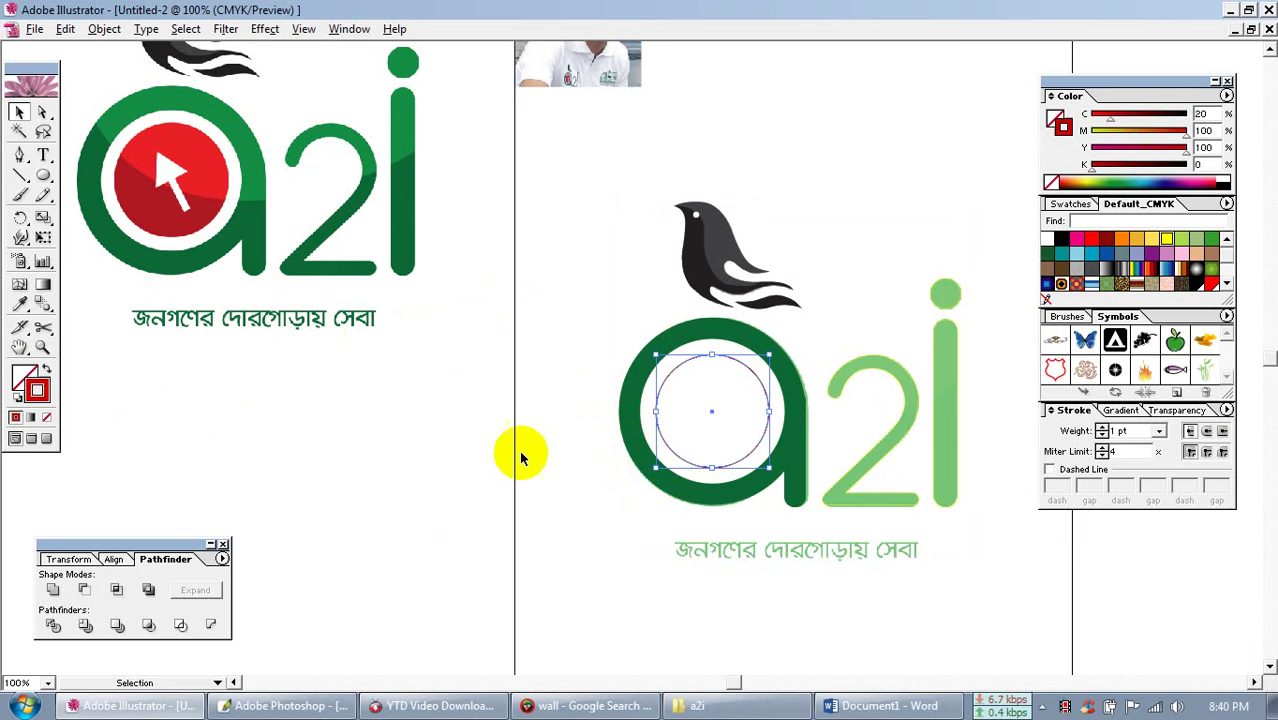
Add the faded logo image to the circle selection and bring both to the front of the artwork
left_click(596, 489)
left_click(705, 558)
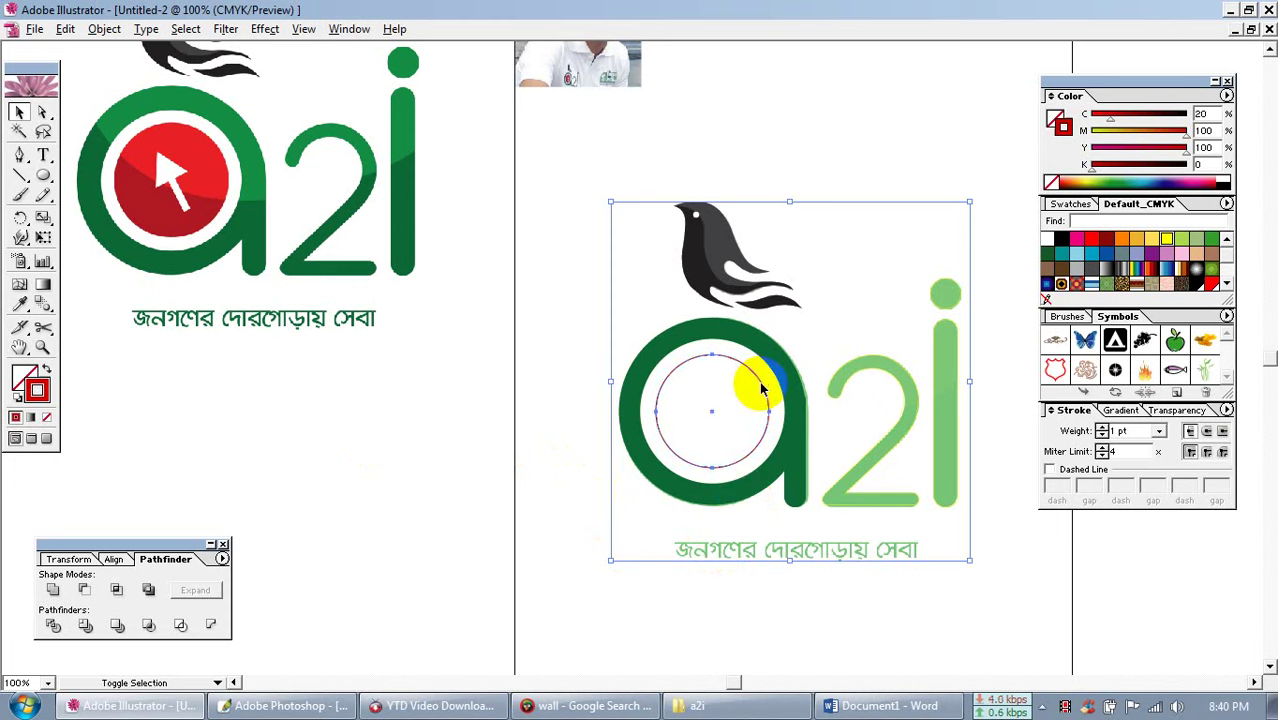
key("ctrl+shift+]")
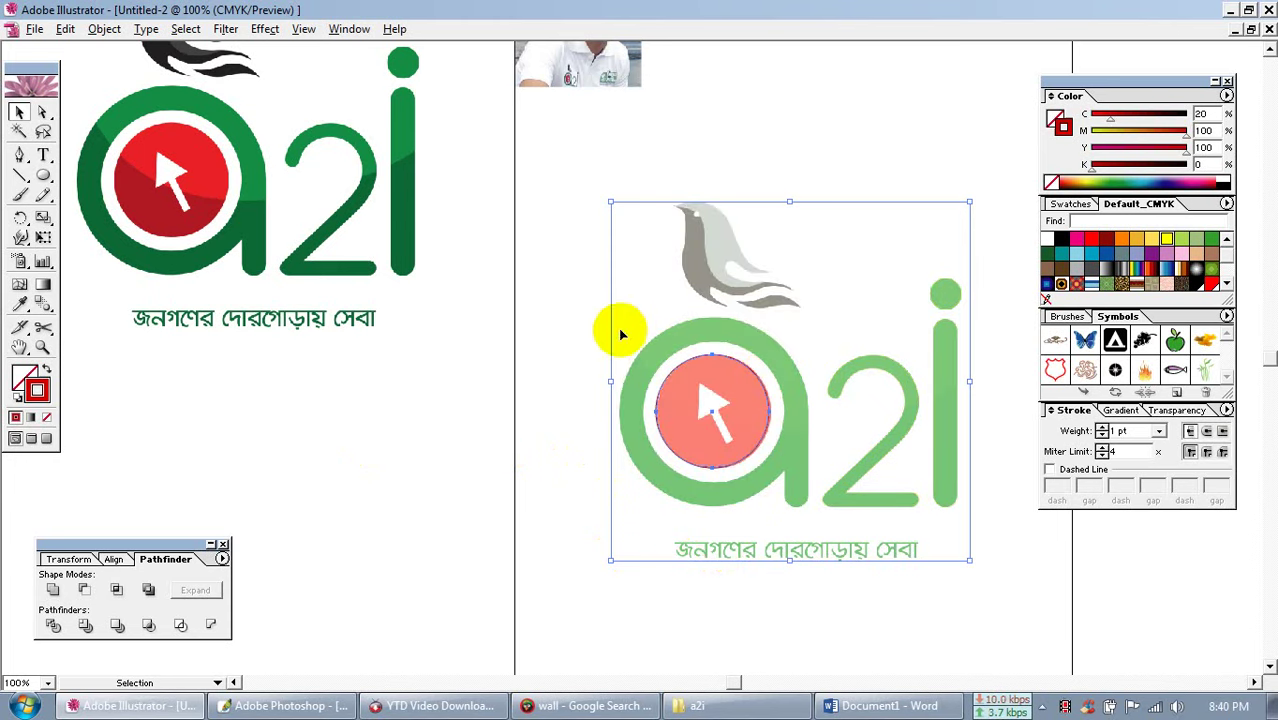
Trace the cursor arrow inside the circle as a closed straight-edged path with the Pen tool
key("z")
left_click_drag(572, 312, 930, 535)
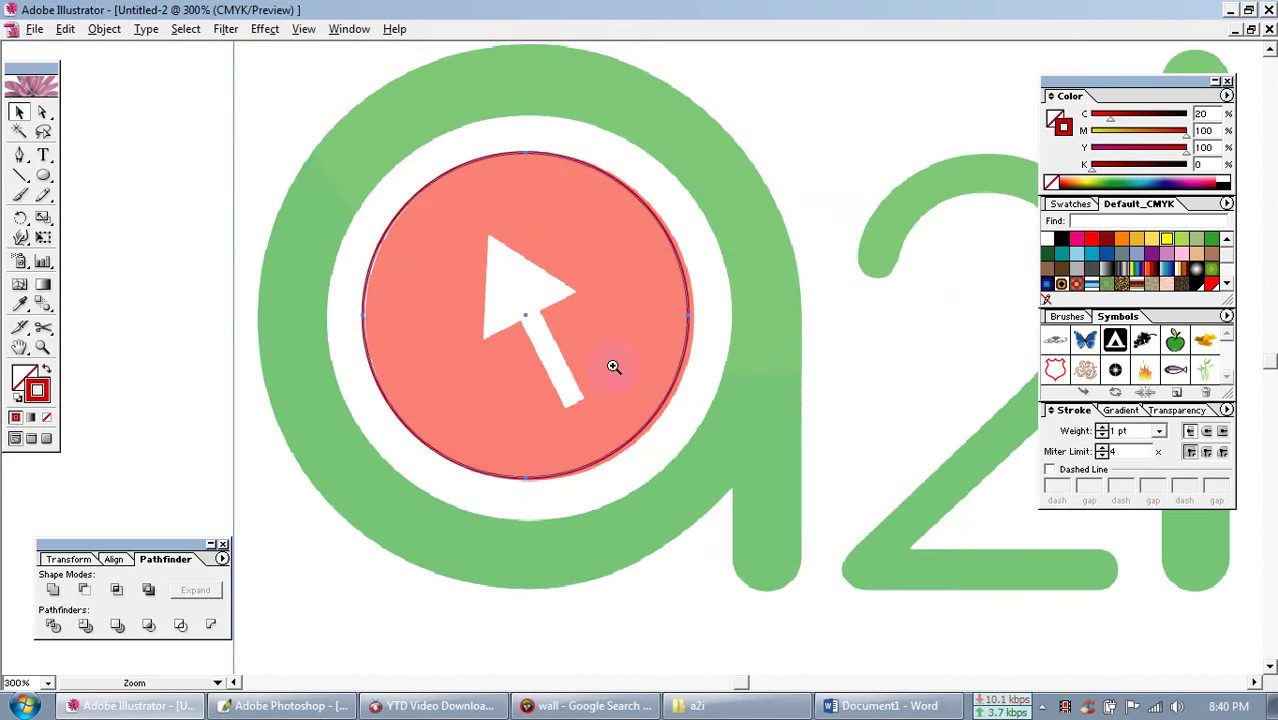
left_click_drag(569, 320, 551, 374)
left_click(20, 155)
left_click(484, 314, "ctrl")
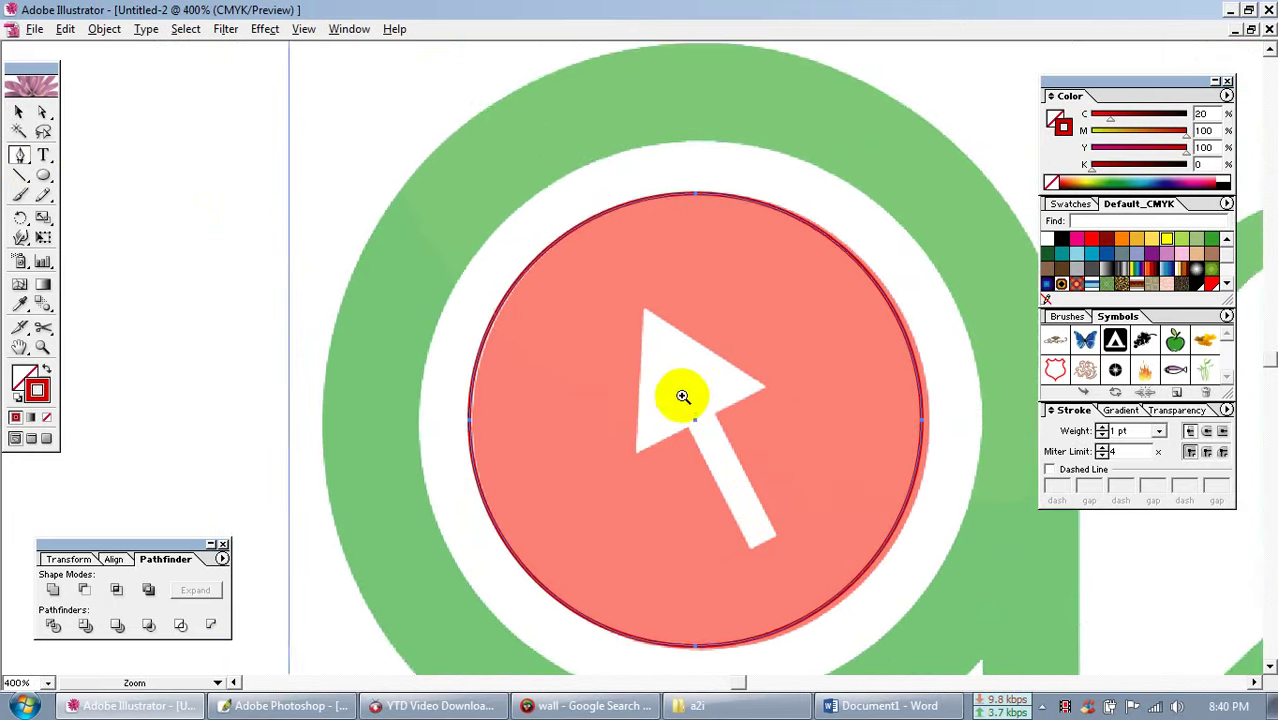
left_click_drag(771, 505, 715, 420)
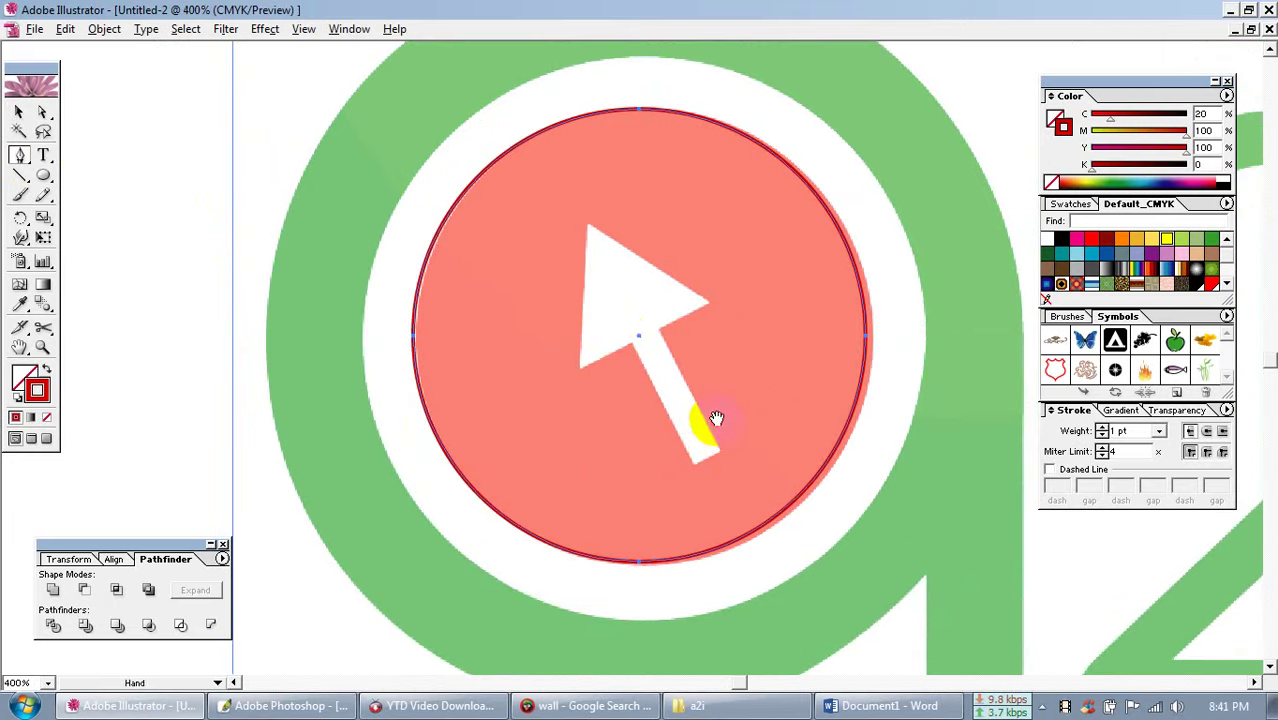
left_click(630, 344)
left_click(582, 371)
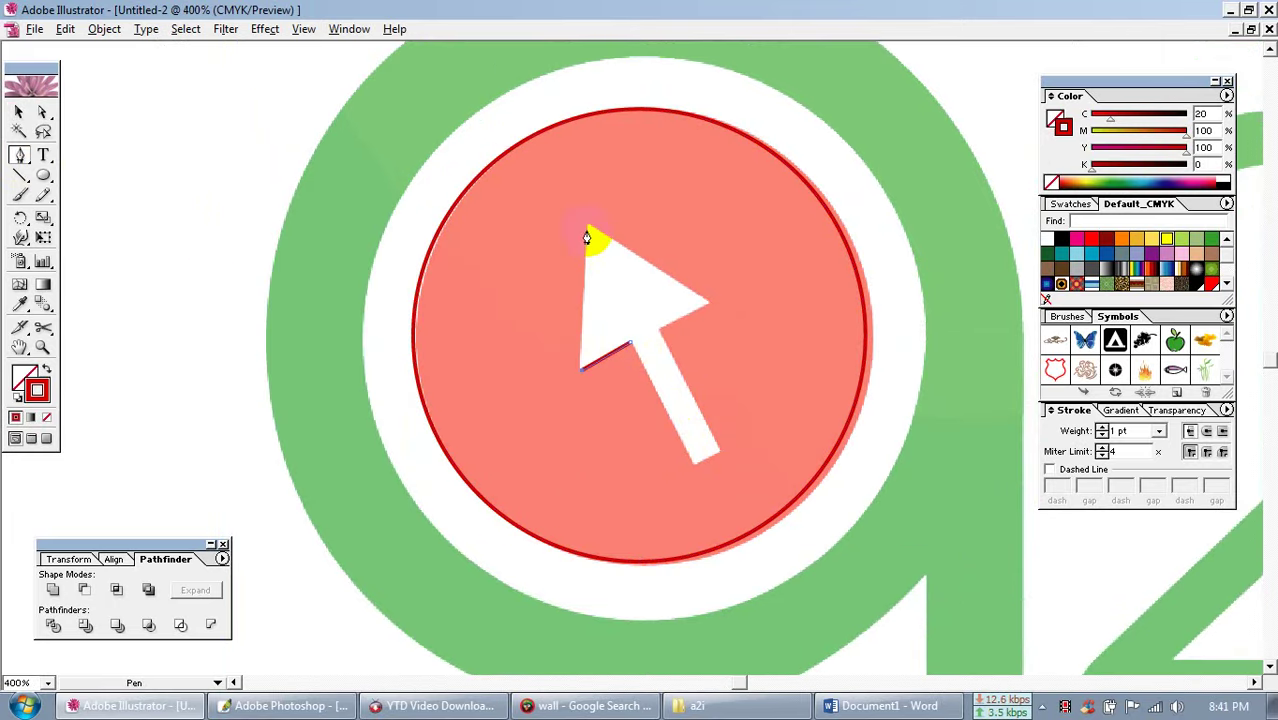
left_click(704, 302)
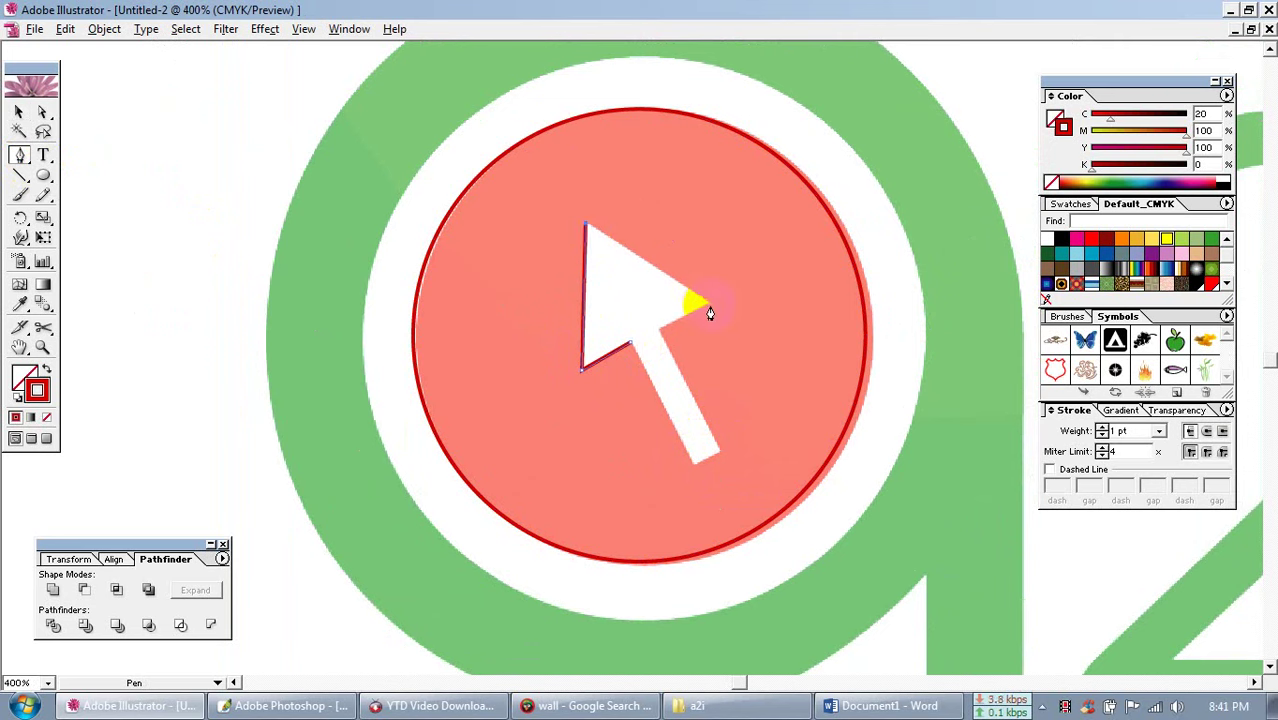
left_click(662, 331)
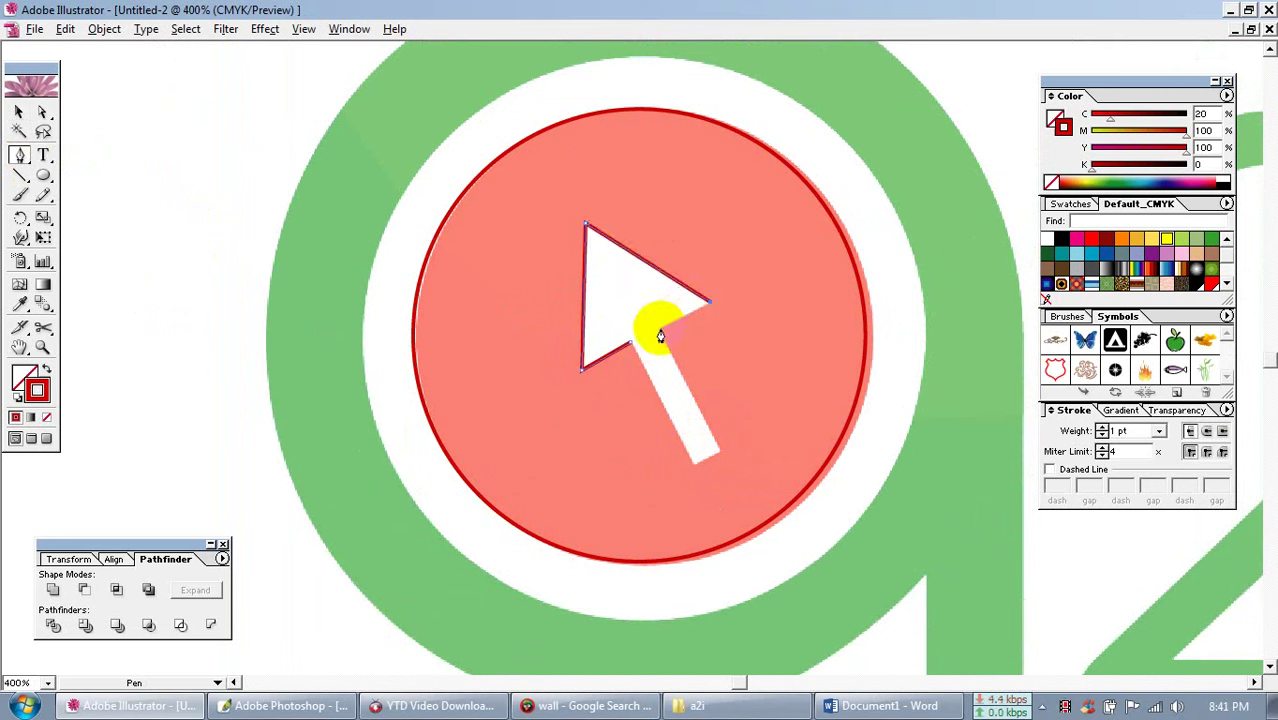
left_click(700, 455)
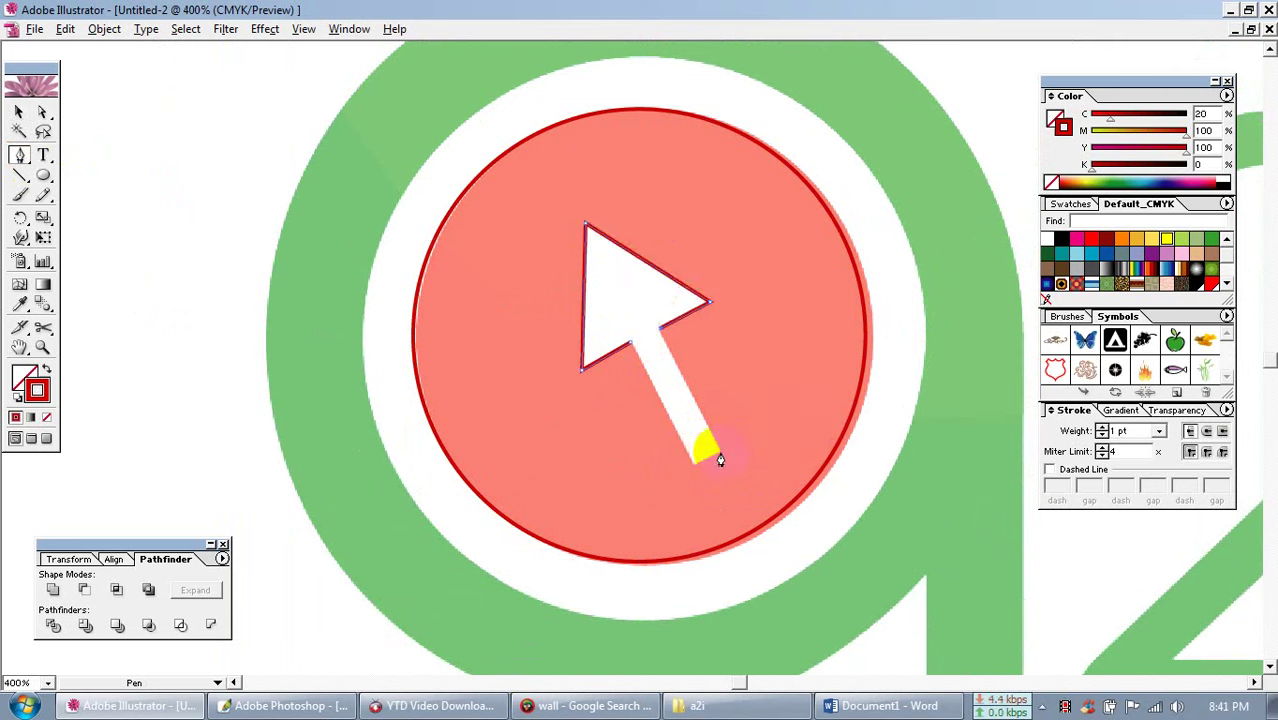
left_click(700, 461)
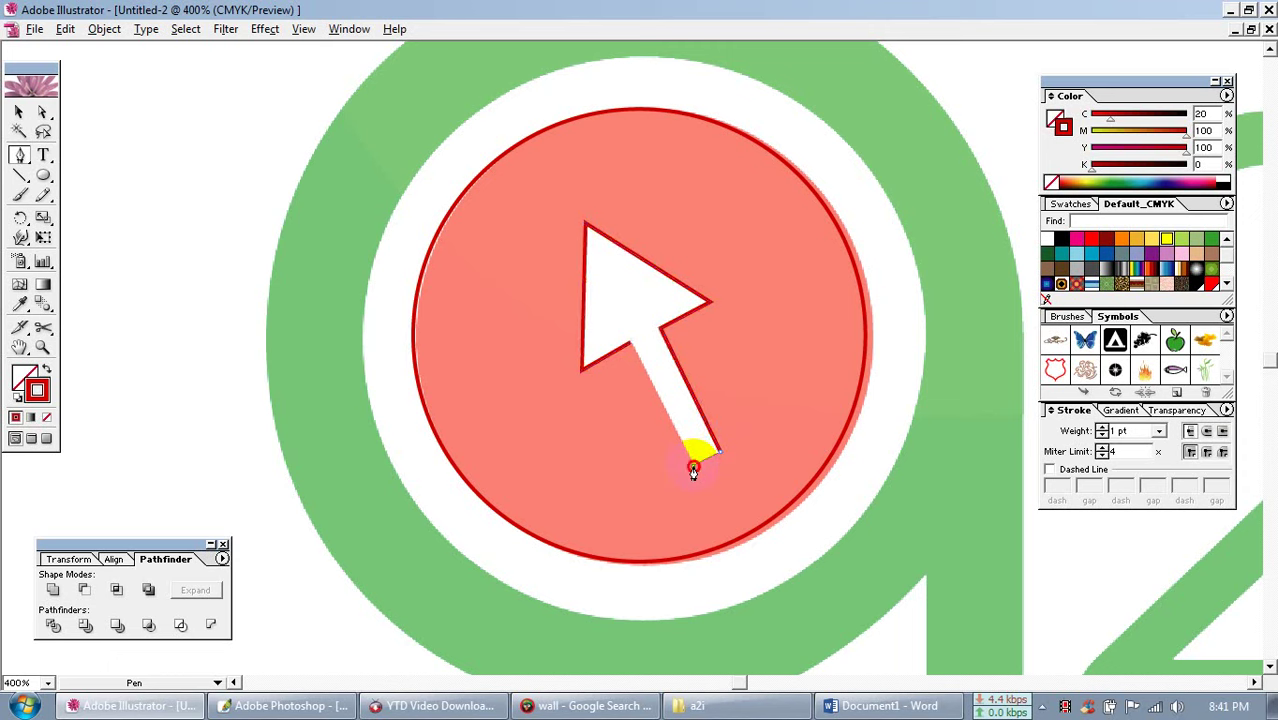
left_click(631, 345)
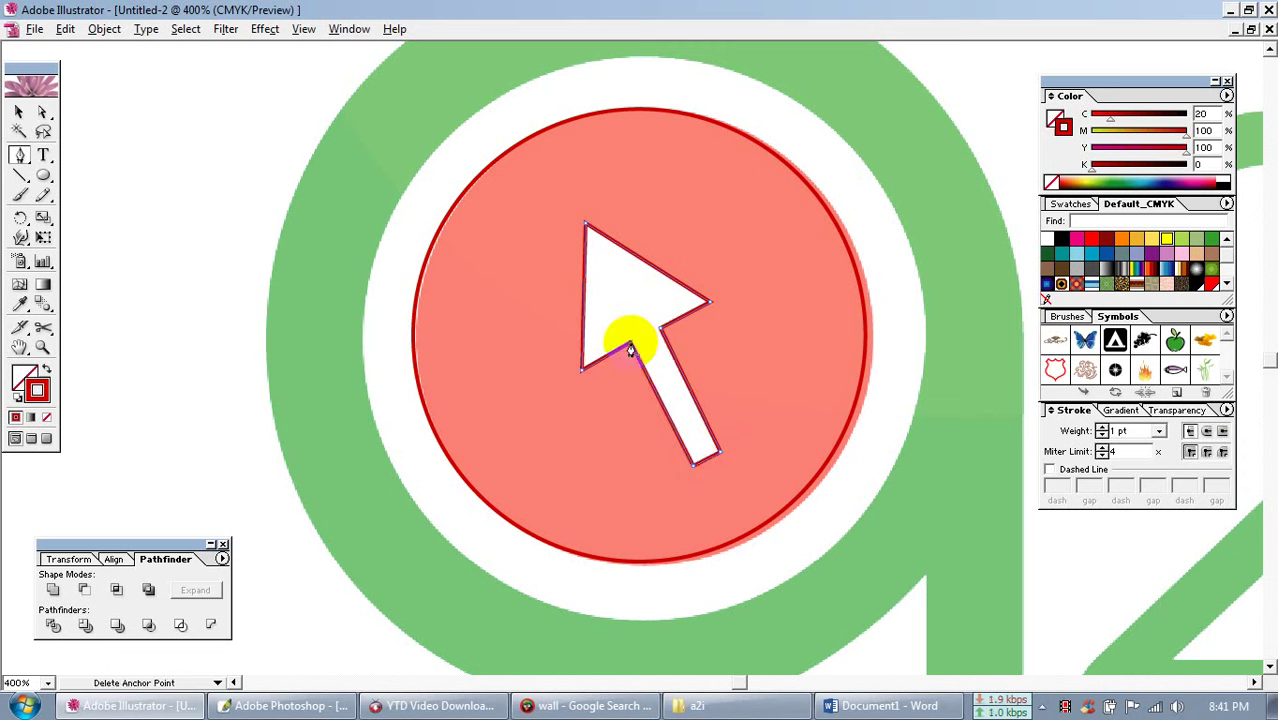
Give the traced arrow a white fill, C 0, M 0, Y 0, K 0, with no stroke
left_click(1212, 162)
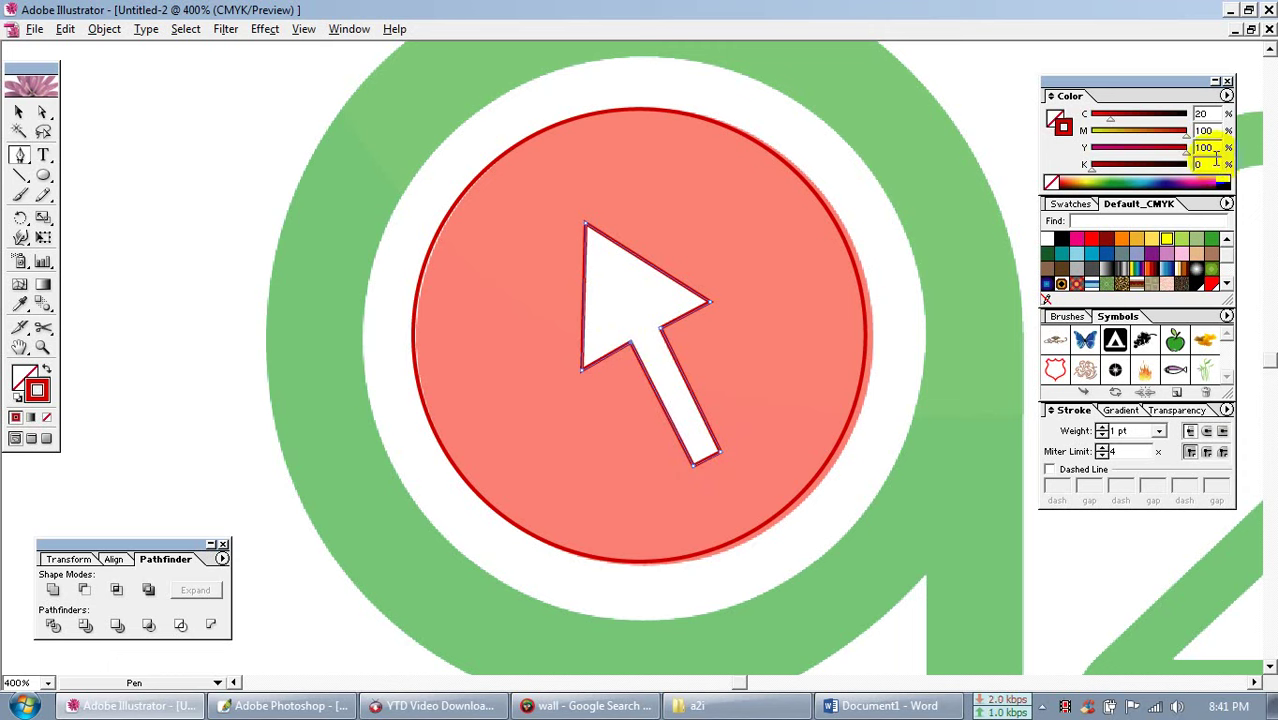
left_click(1233, 178)
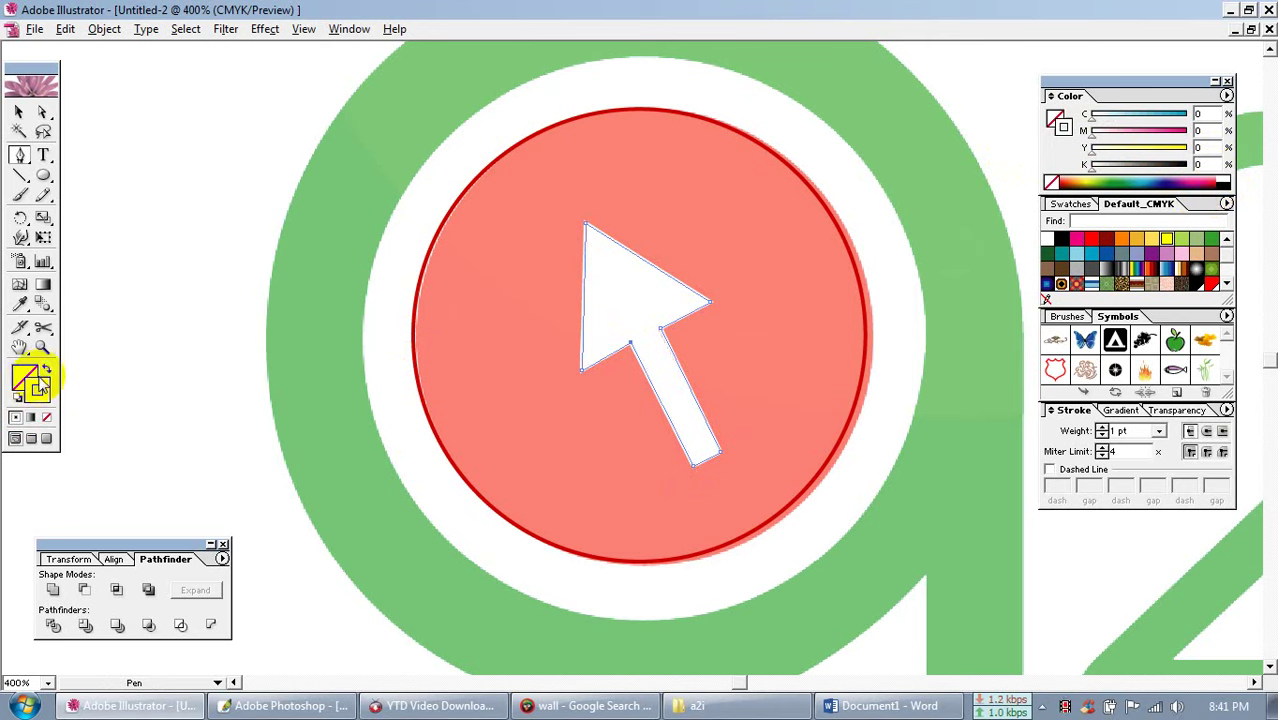
left_click(45, 372)
left_click(18, 112)
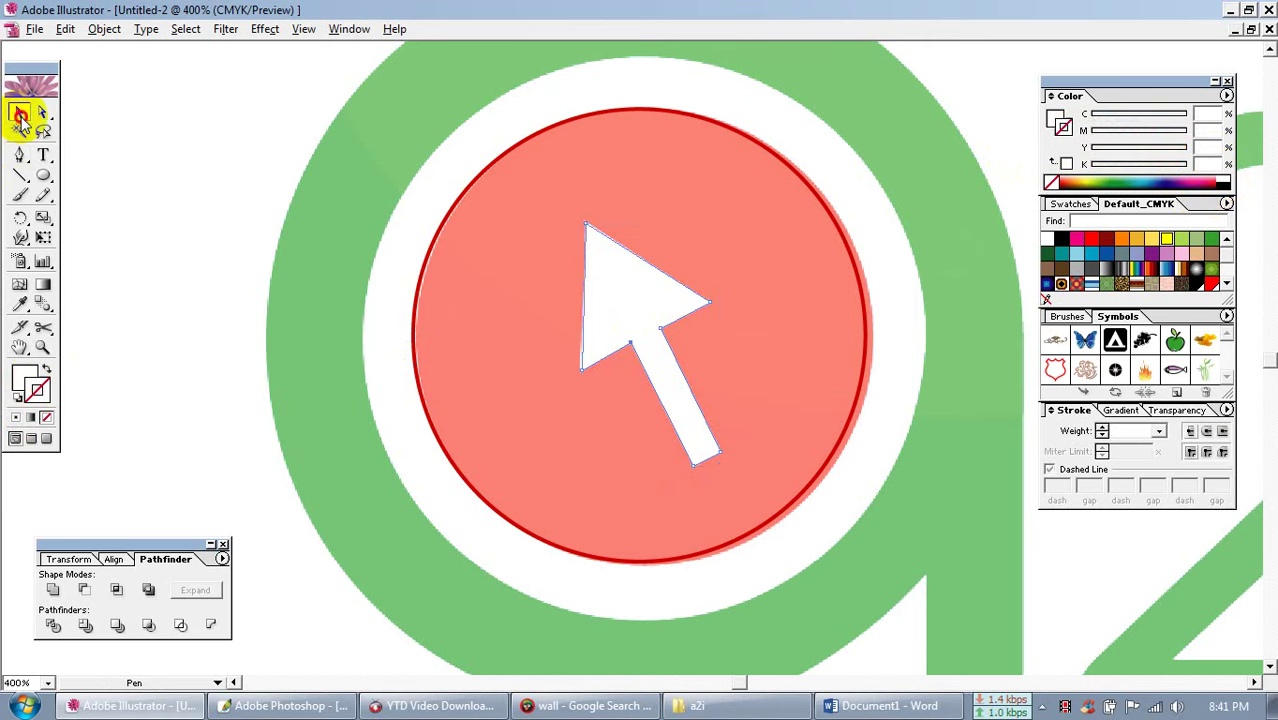
Swap the circle's red stroke back to a solid red fill without a stroke
left_click(578, 406, "alt")
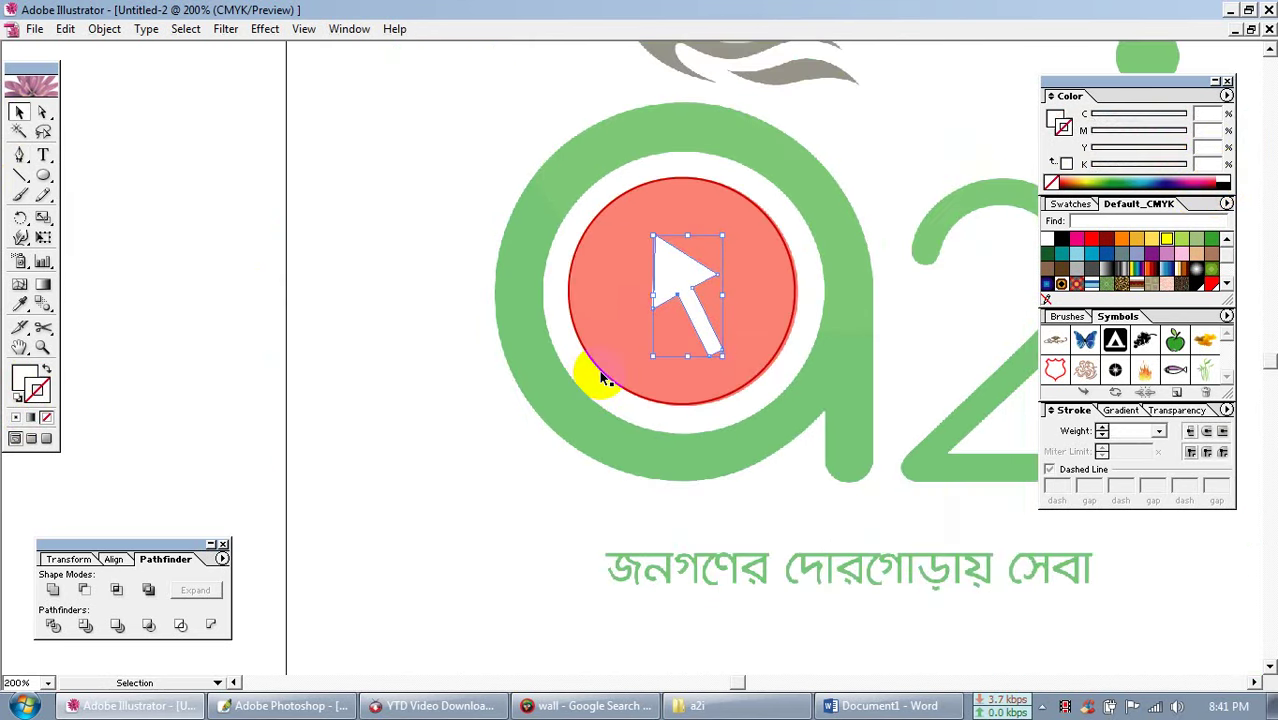
left_click(599, 370)
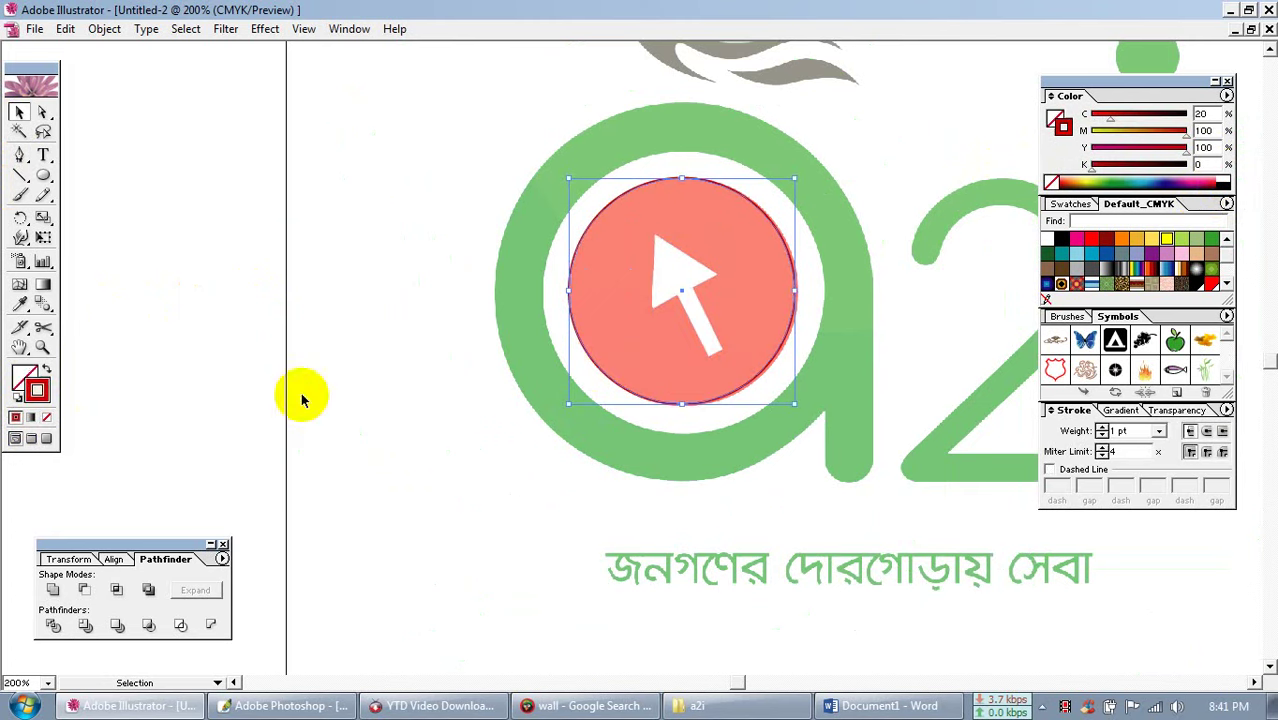
left_click(45, 371)
Try moving the faded logo image off the page beside the redrawn shapes, and undo the move
key("ctrl+alt+space")
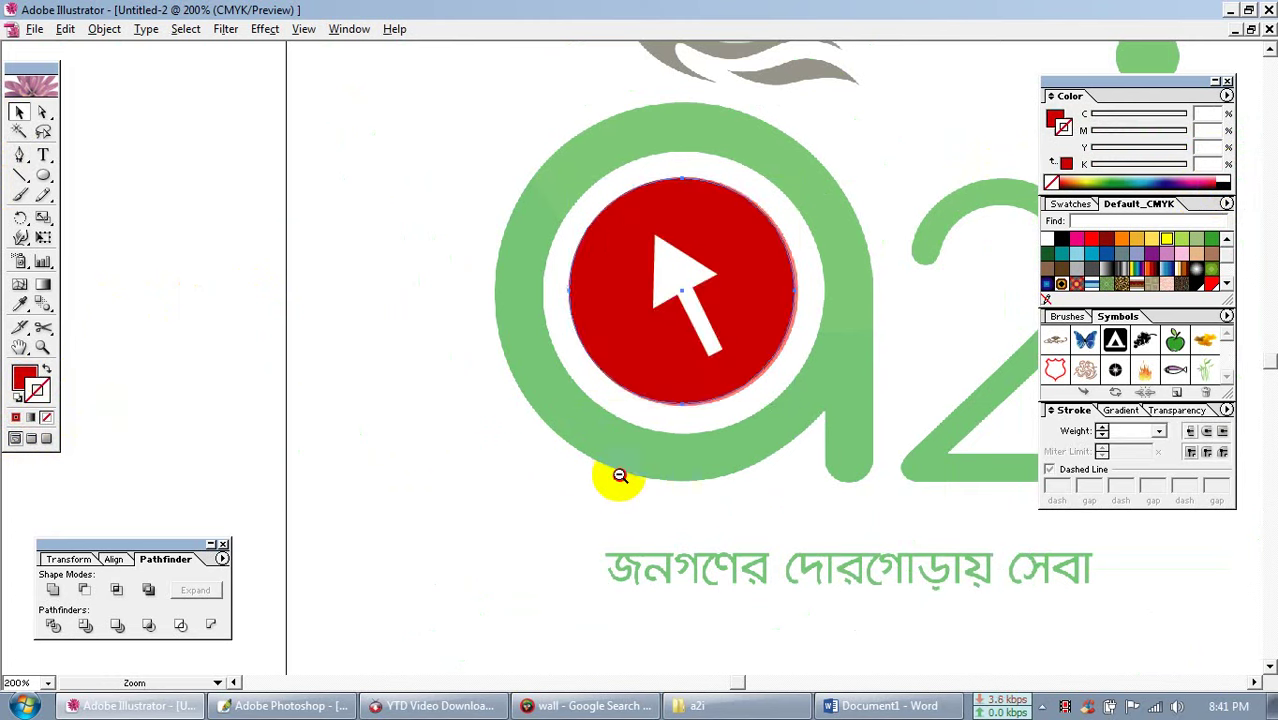
left_click(646, 463, "ctrl+alt")
left_click(673, 445, "ctrl+alt")
left_click(673, 445, "ctrl+alt")
left_click(675, 443, "ctrl+alt")
left_click_drag(665, 346, 610, 480)
left_click(651, 332)
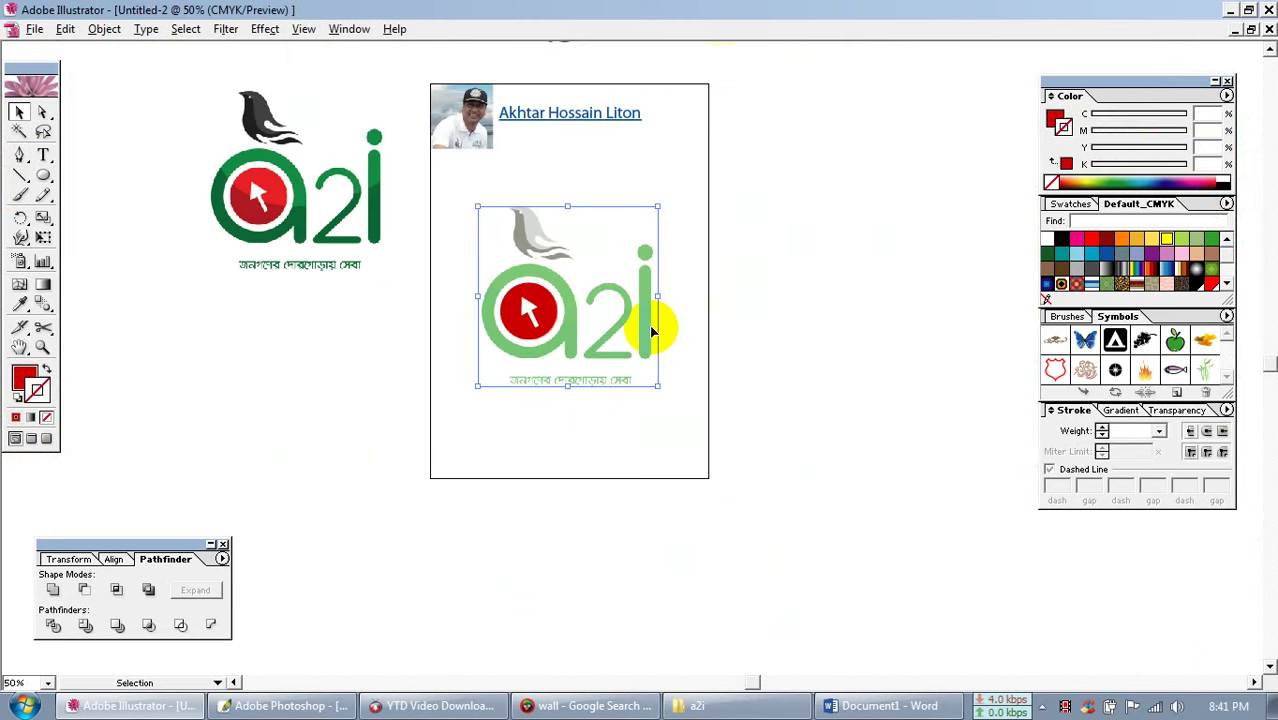
left_click_drag(652, 332, 892, 332)
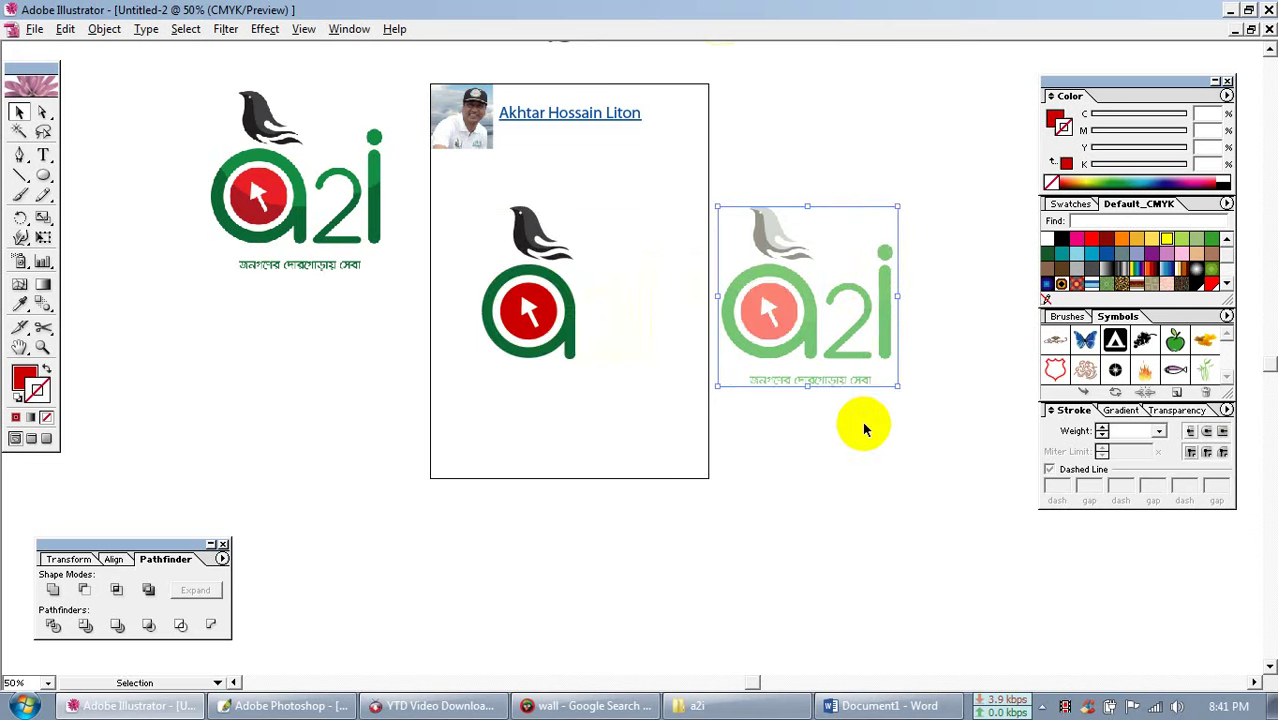
key("ctrl+z")
Select the faded logo image and send it back behind the arrow, circles, letters and bird
key("ctrl+space")
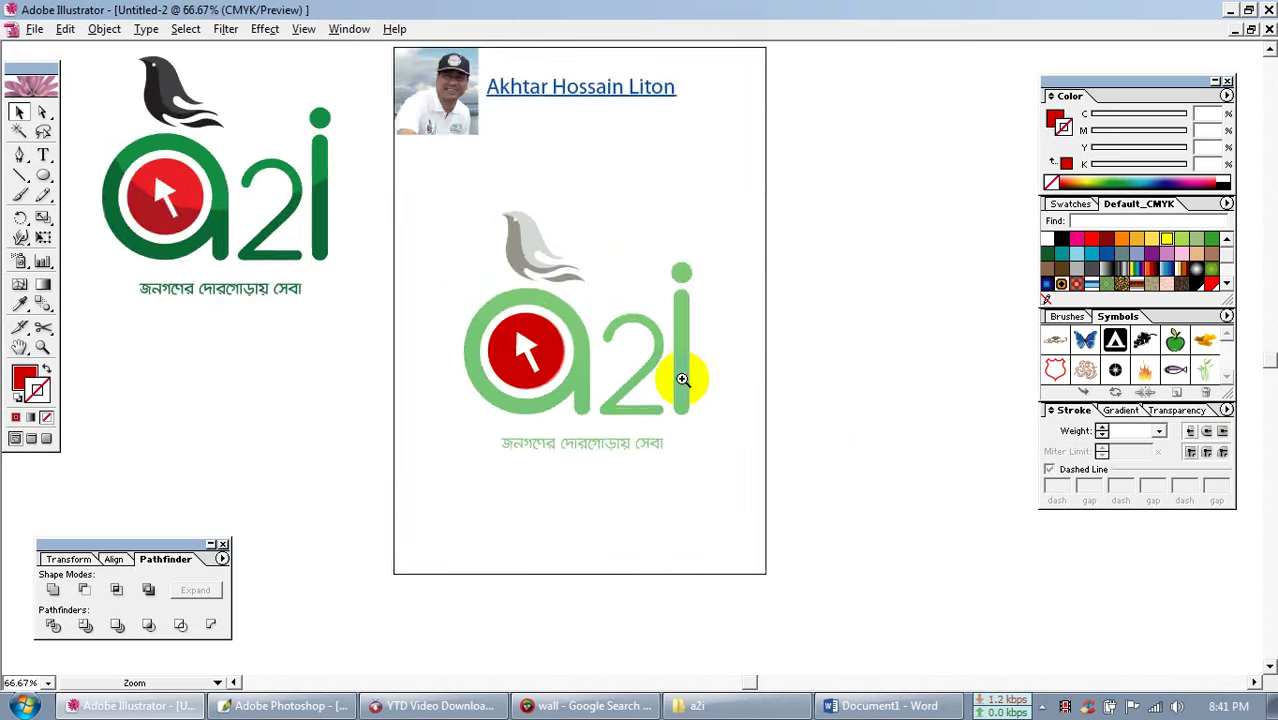
left_click(682, 379)
left_click(536, 405)
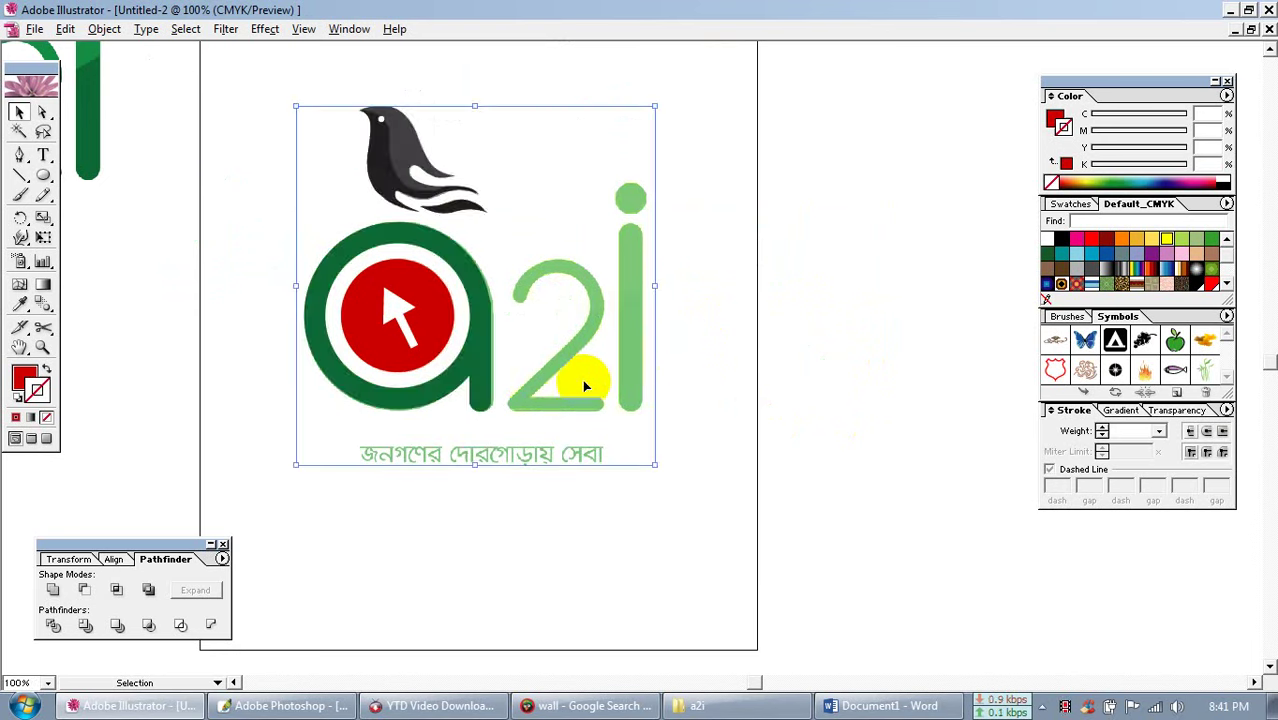
Fill the traced 2 with the dark green sampled from the a, leaving it without a stroke
left_click(536, 405)
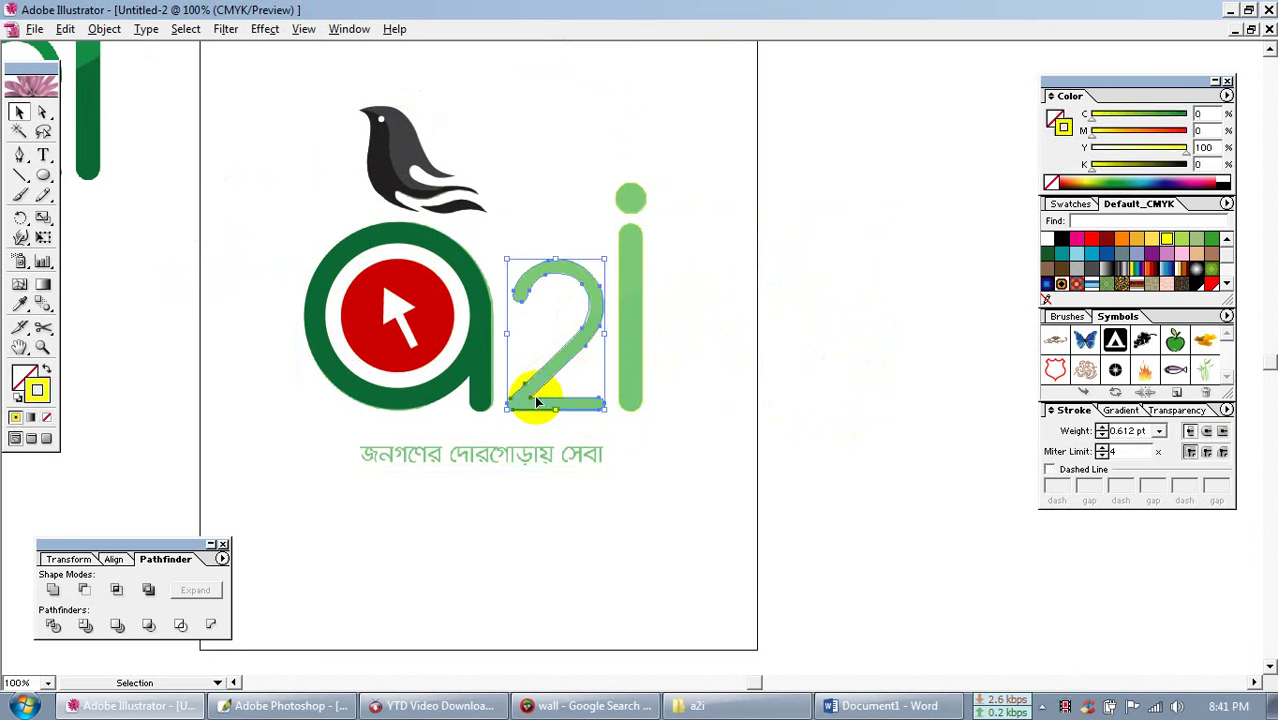
left_click(22, 305)
left_click(485, 352)
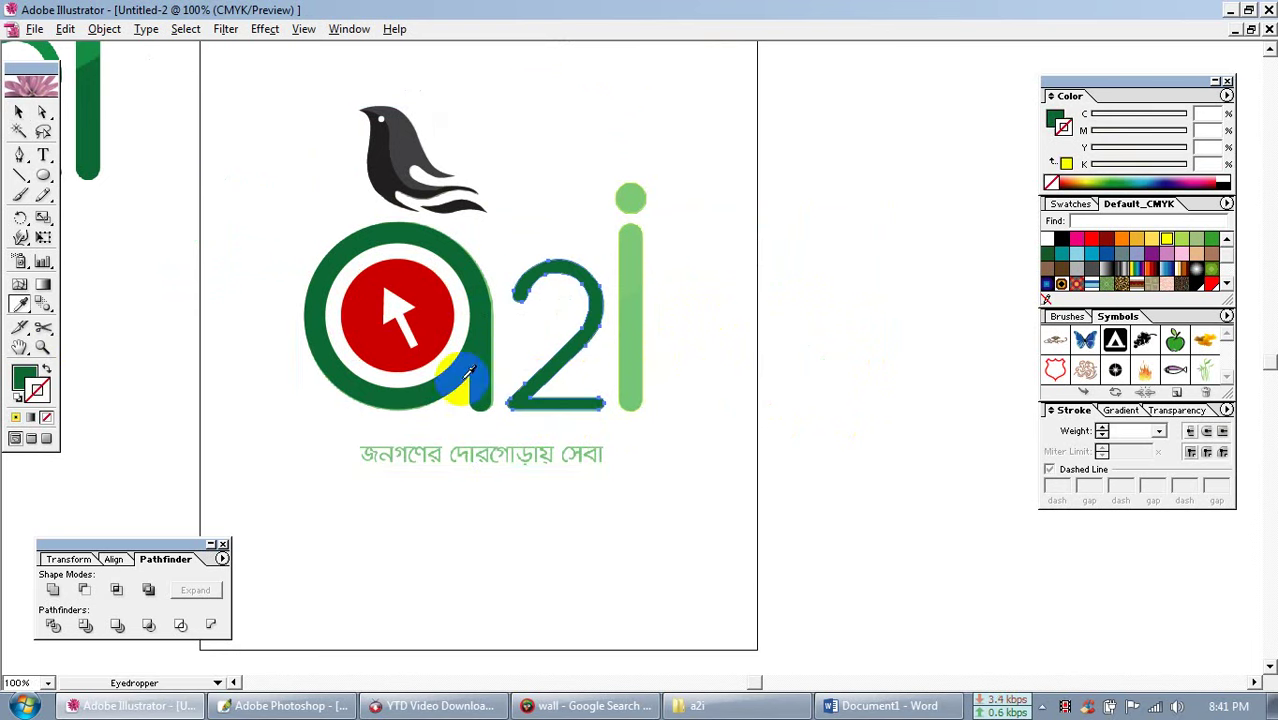
left_click(20, 114)
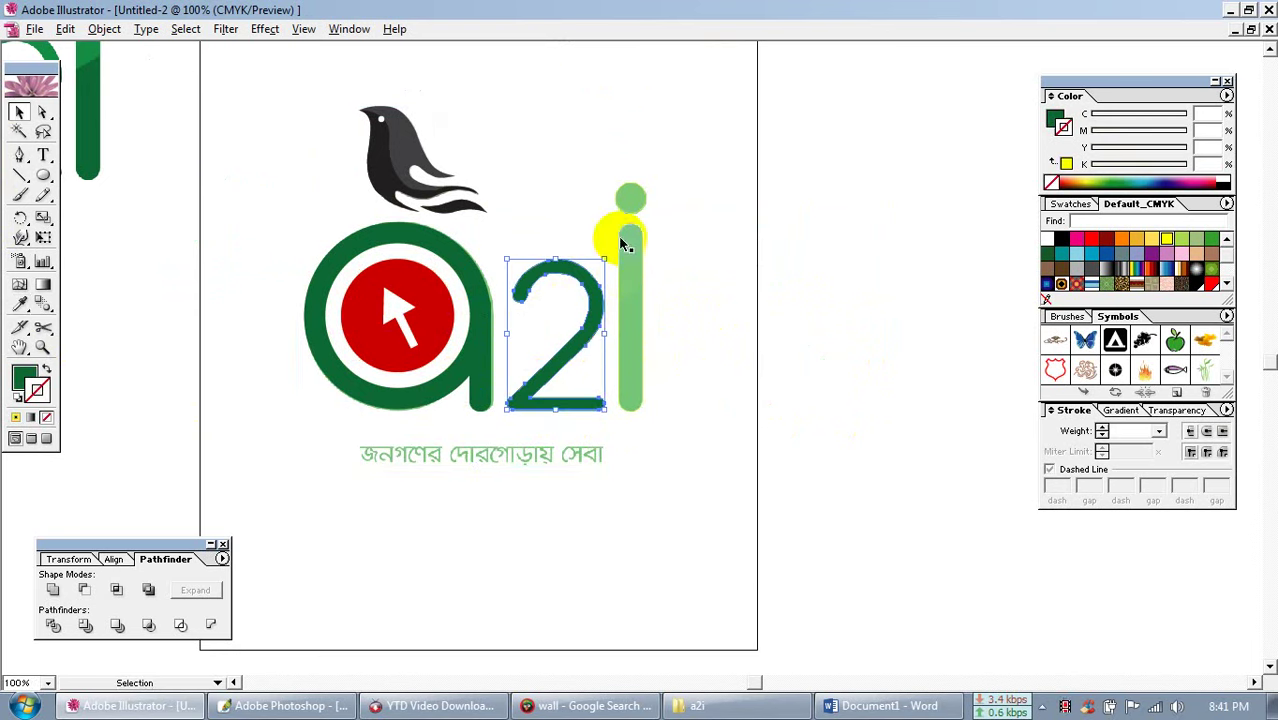
Select the stem and dot of the i and apply the a's dark green fill with no stroke
left_click_drag(819, 137, 628, 340)
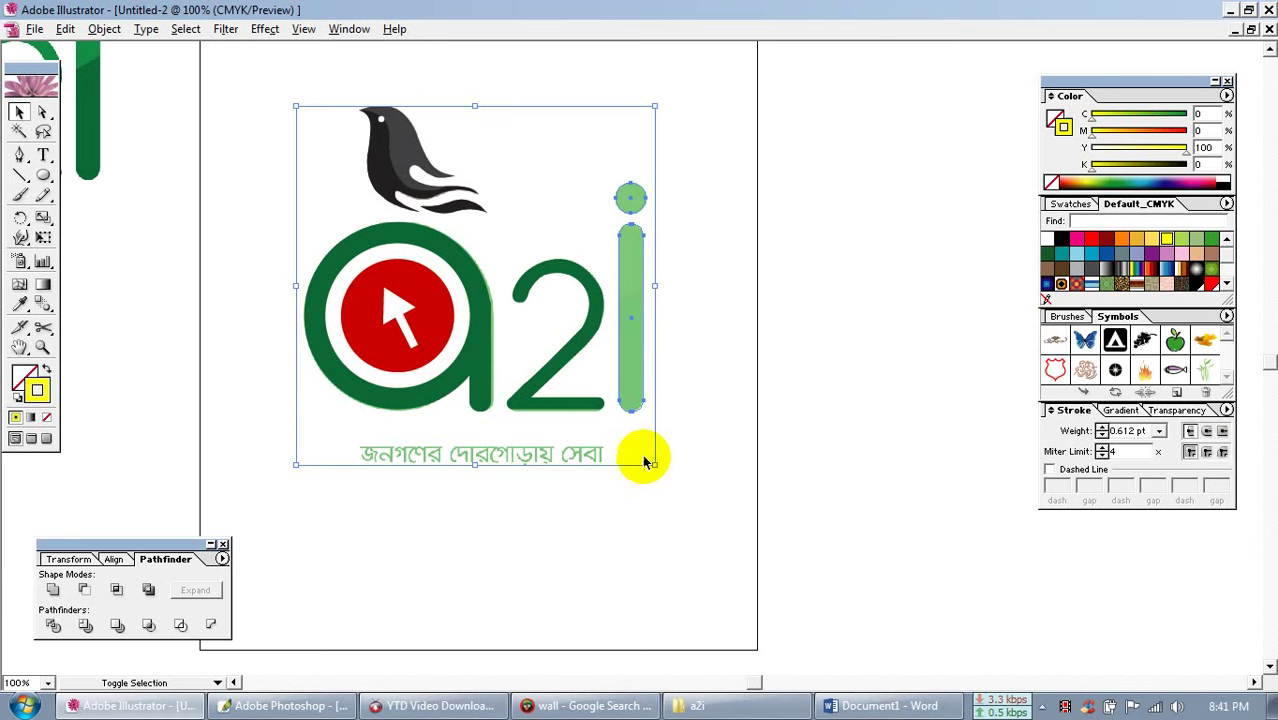
left_click(632, 400)
left_click(22, 306)
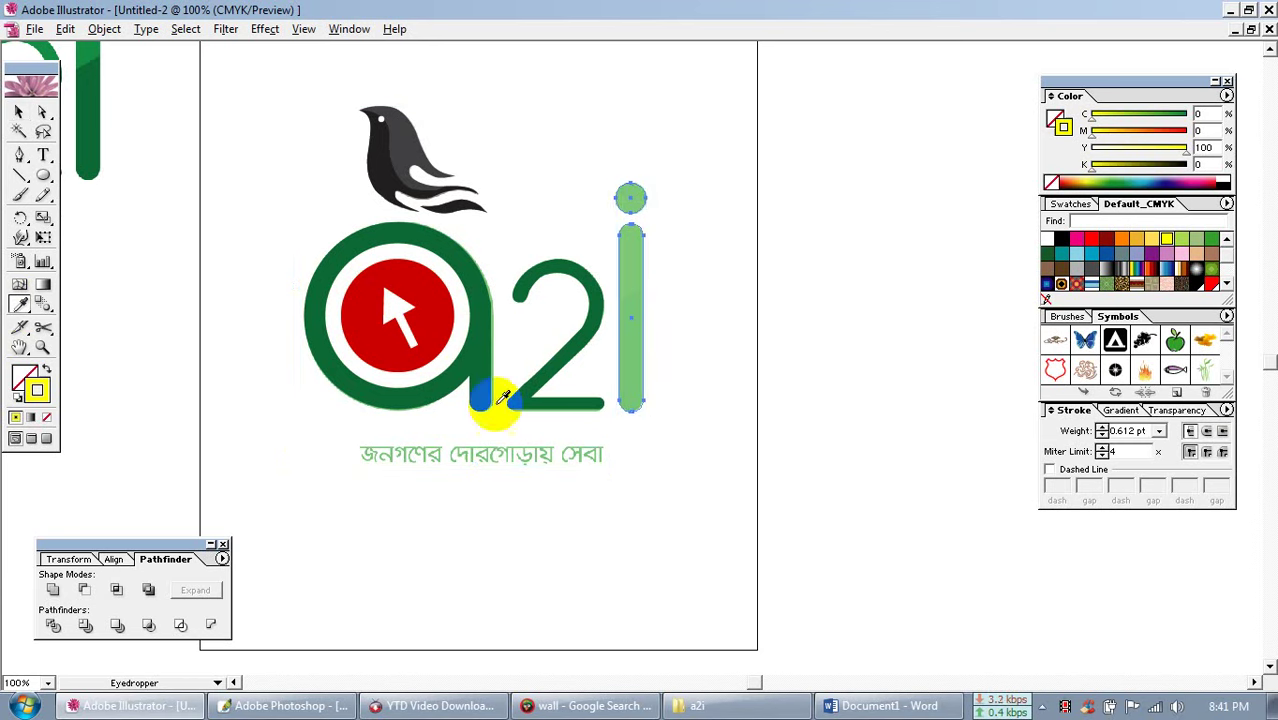
left_click(479, 368)
left_click(20, 113)
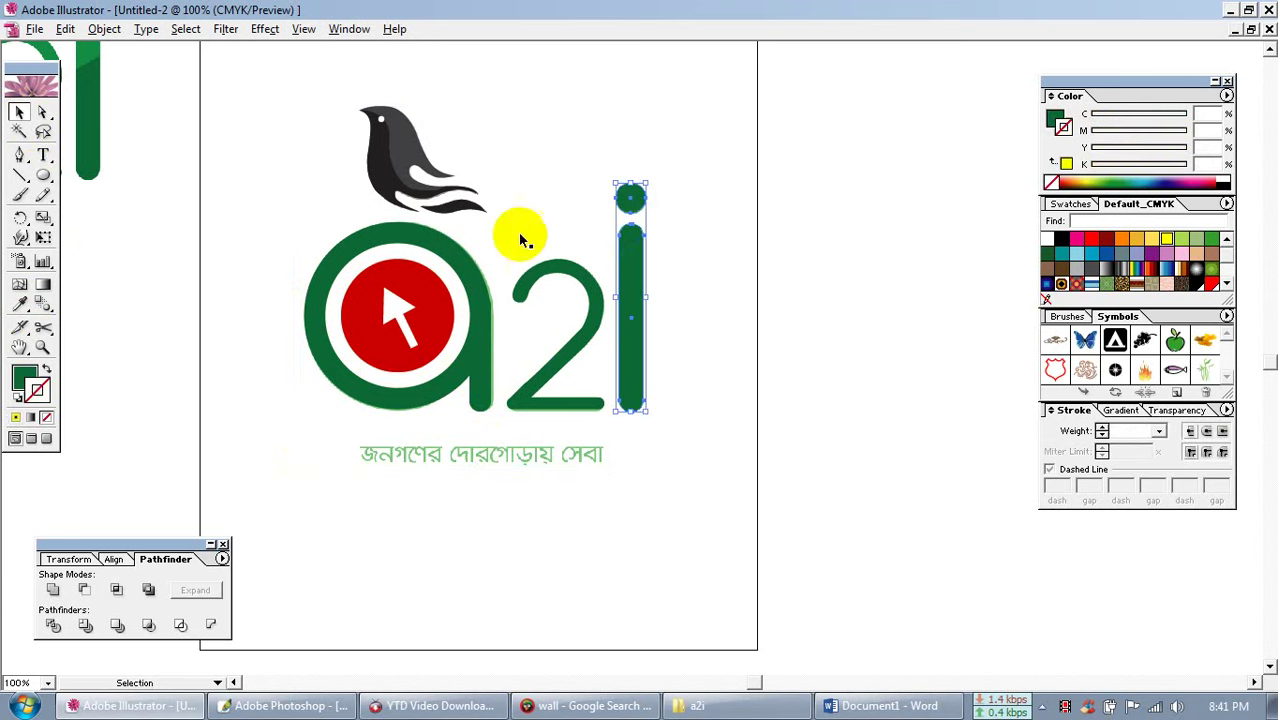
Add the tagline text "জনগণের দোরগোড়ায় সেবা" beneath the redrawn letters in KarnaphuliMJ at 63 pt
key("ctrl+space")
left_click_drag(566, 513, 676, 487)
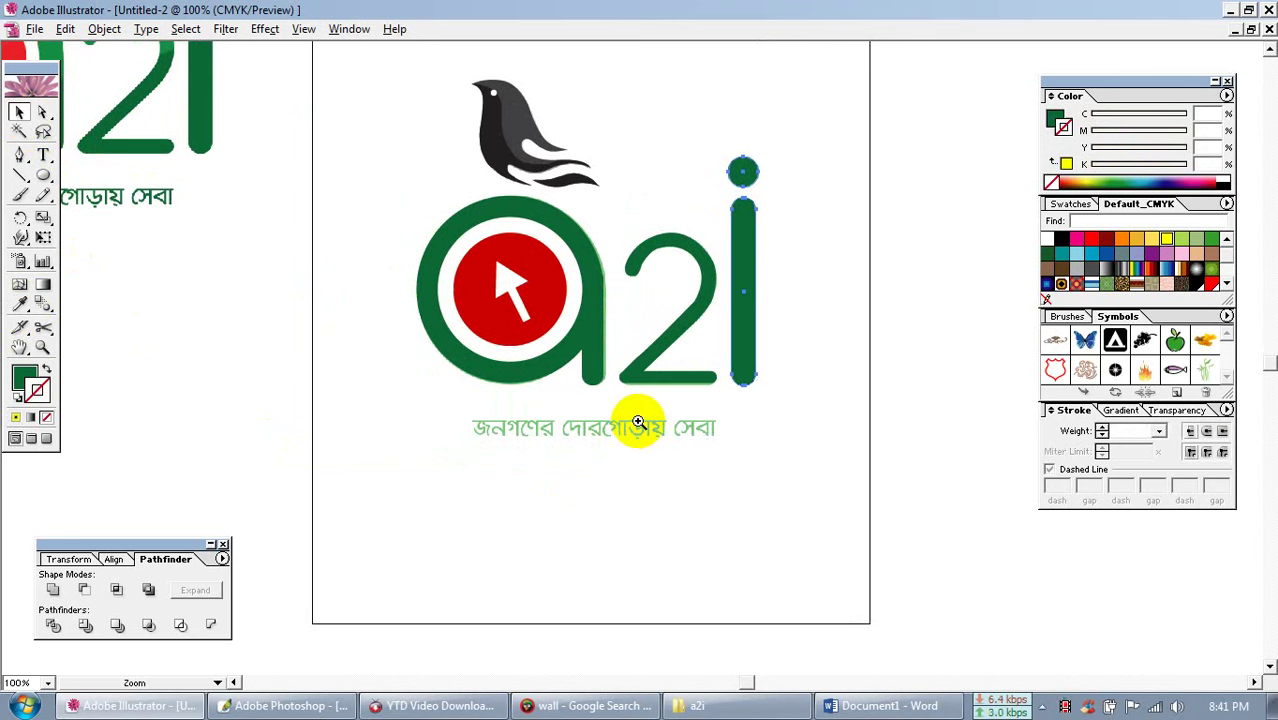
key("space")
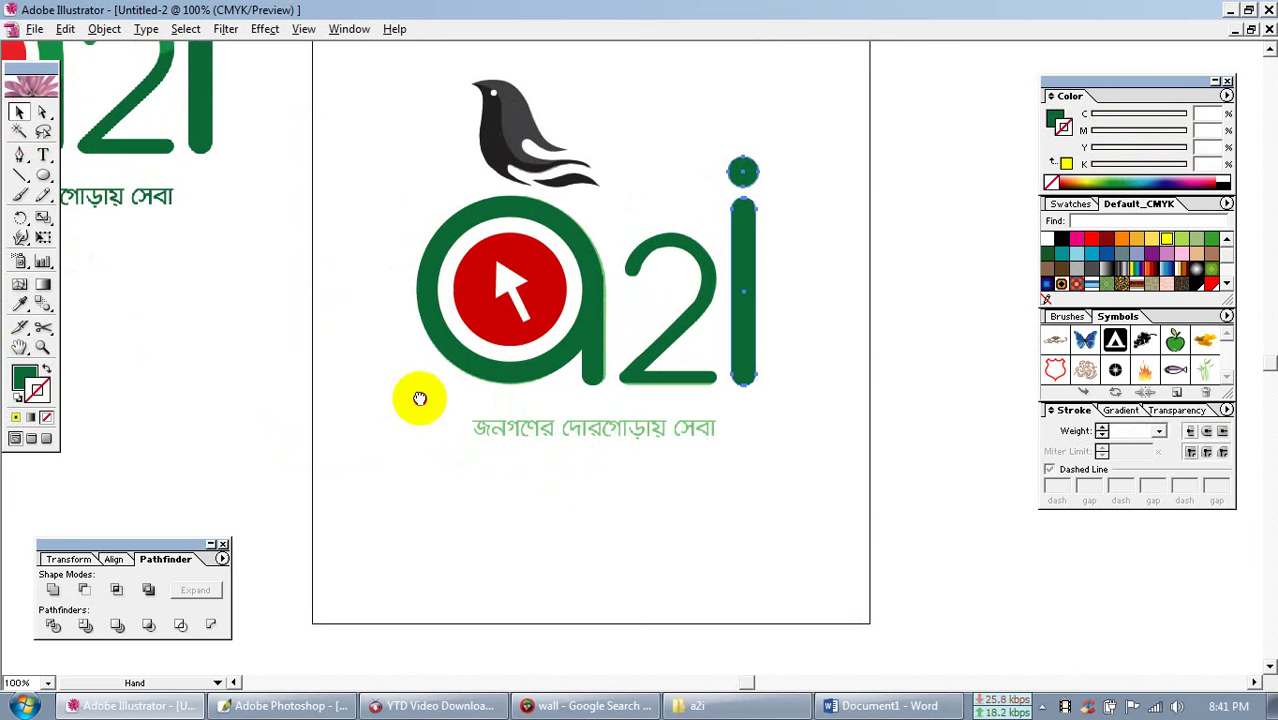
left_click_drag(420, 398, 408, 362)
left_click(128, 160)
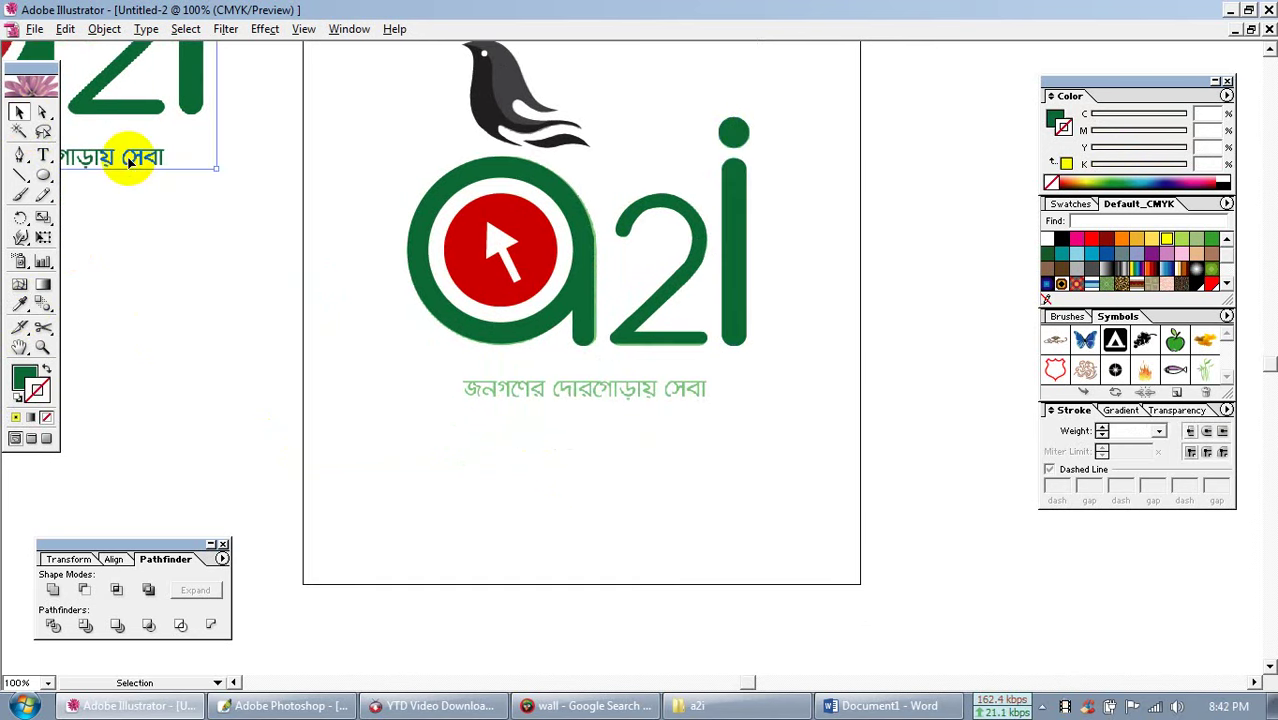
left_click(251, 362)
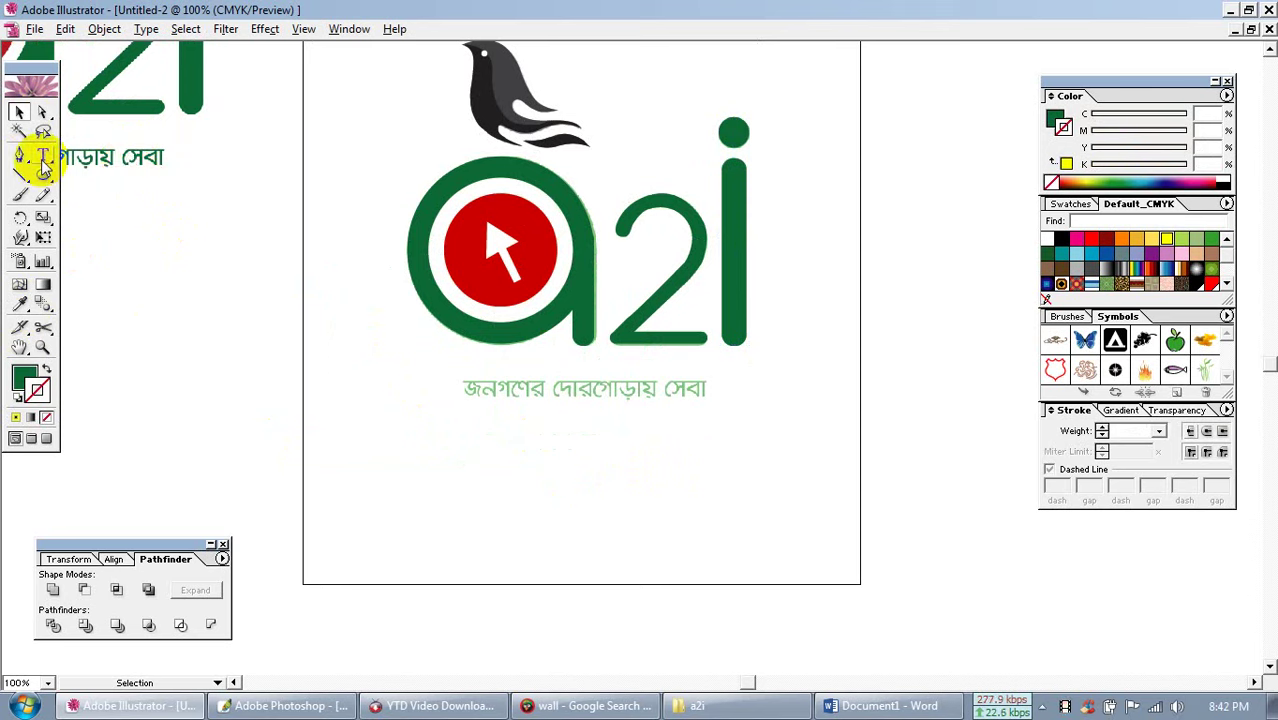
left_click(44, 160)
key("ctrl+t")
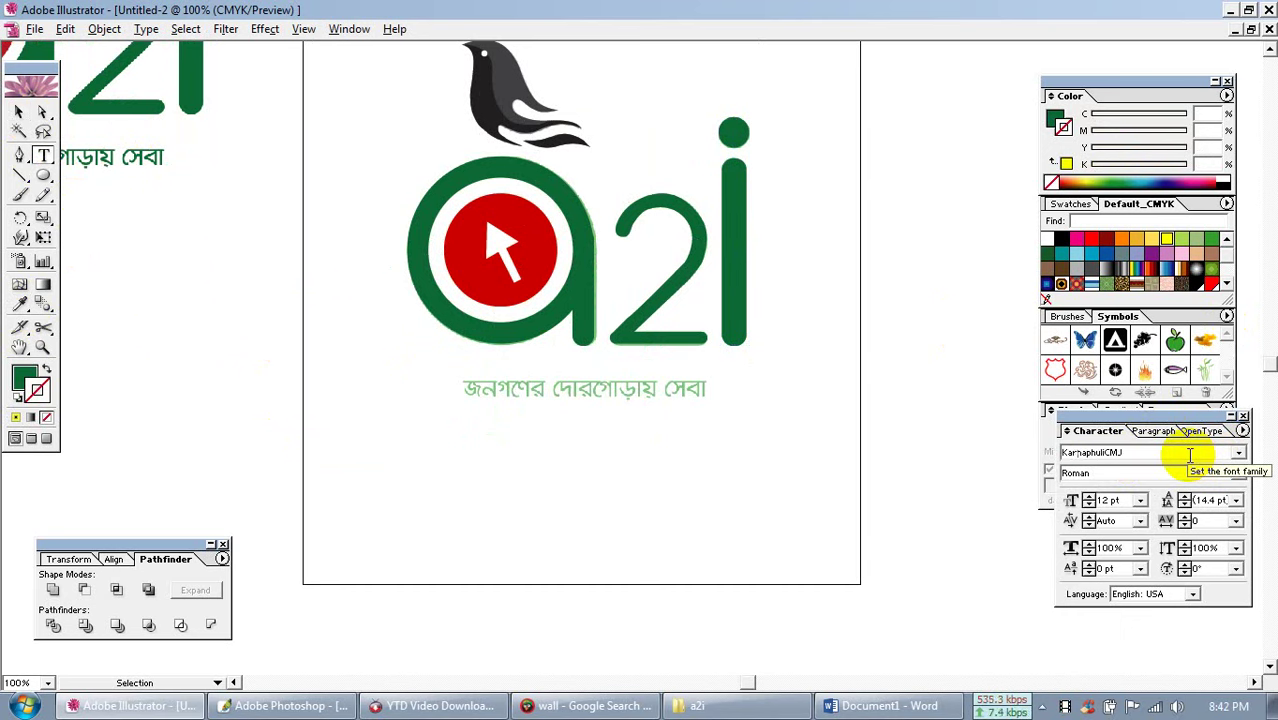
left_click(1238, 452)
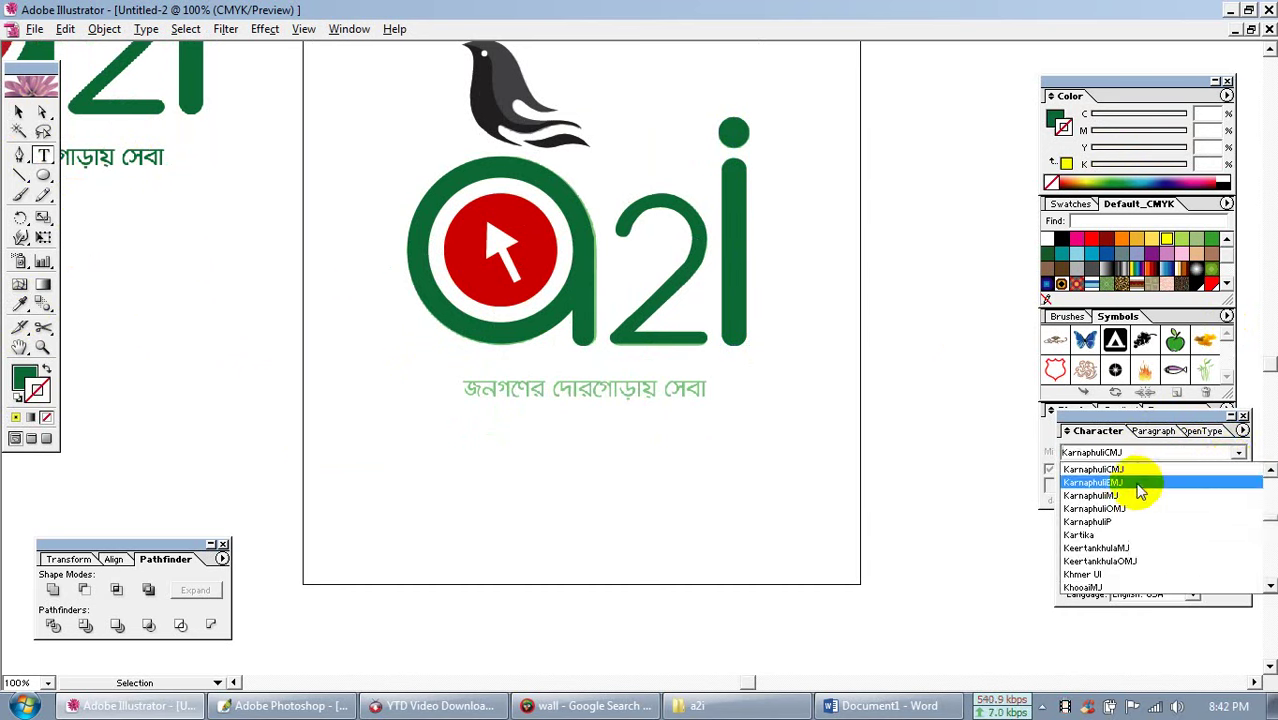
left_click(1135, 497)
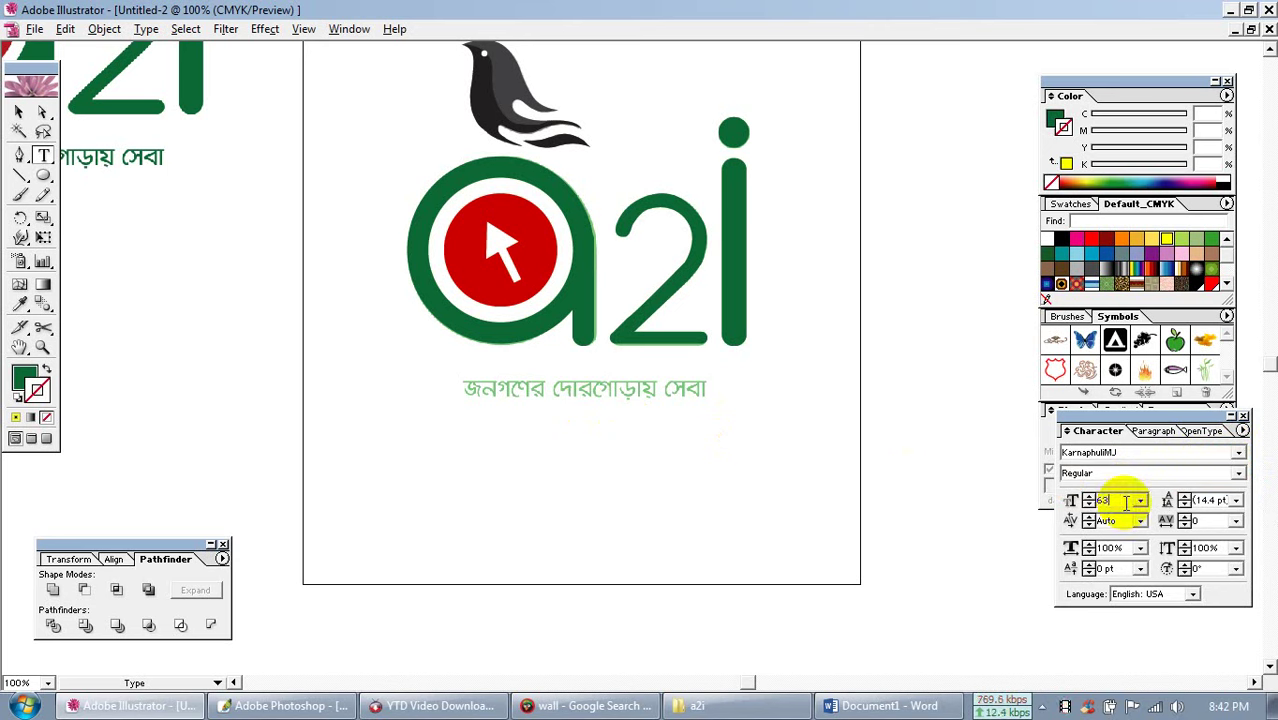
left_click(473, 424)
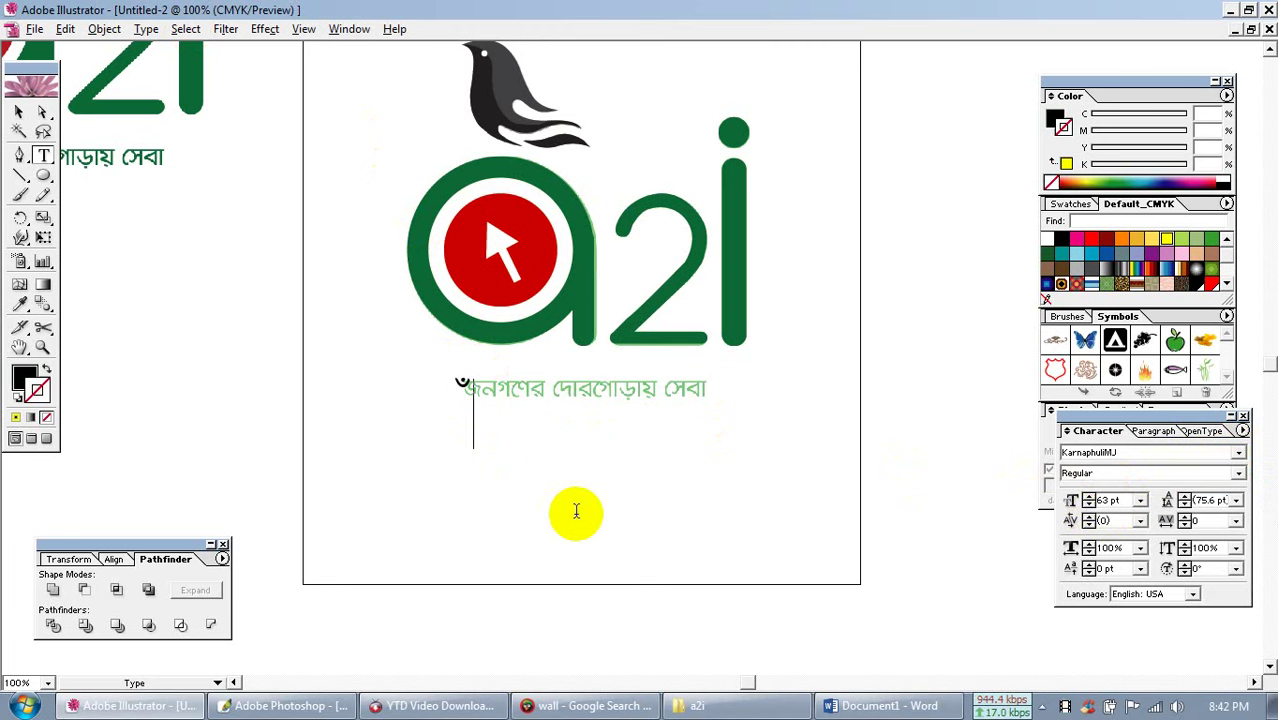
type("জনগণের দোরগোড়ায় সেবা")
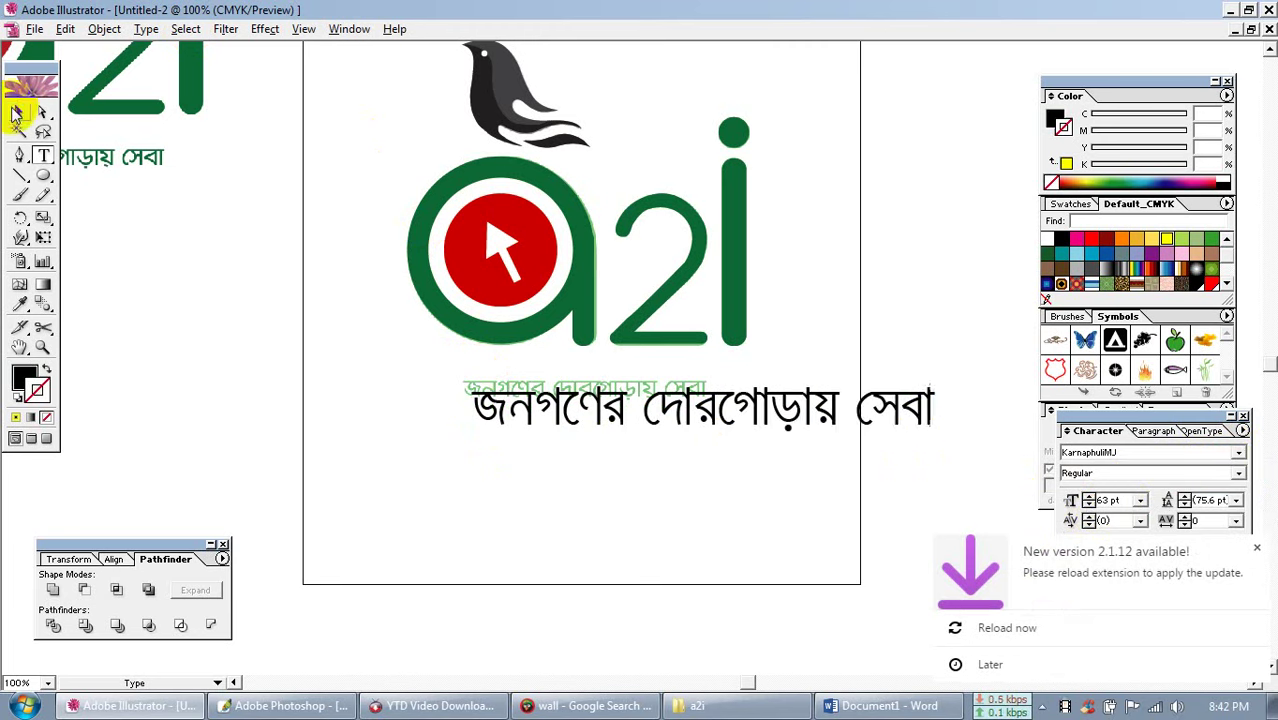
Scale the new tagline down to about 32 pt and align it over the faded image's tagline
left_click(17, 114)
left_click(505, 407)
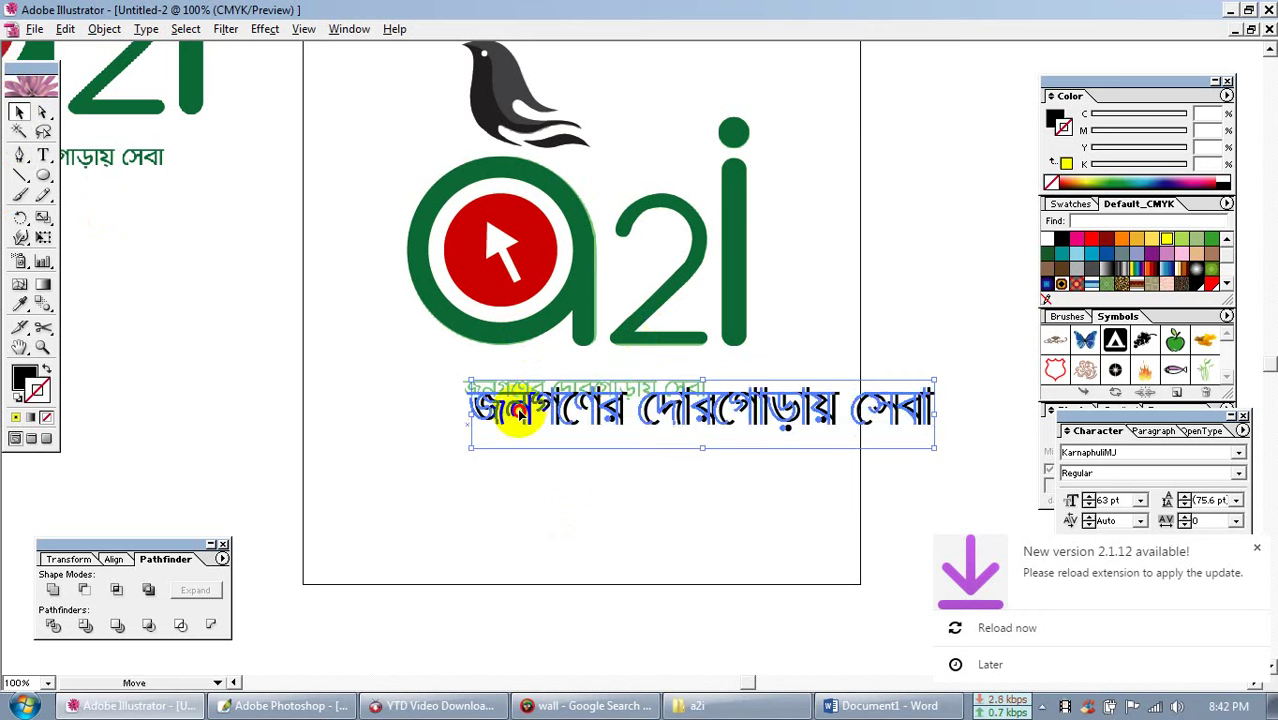
left_click(893, 466)
left_click(893, 434)
left_click(757, 418, "shift")
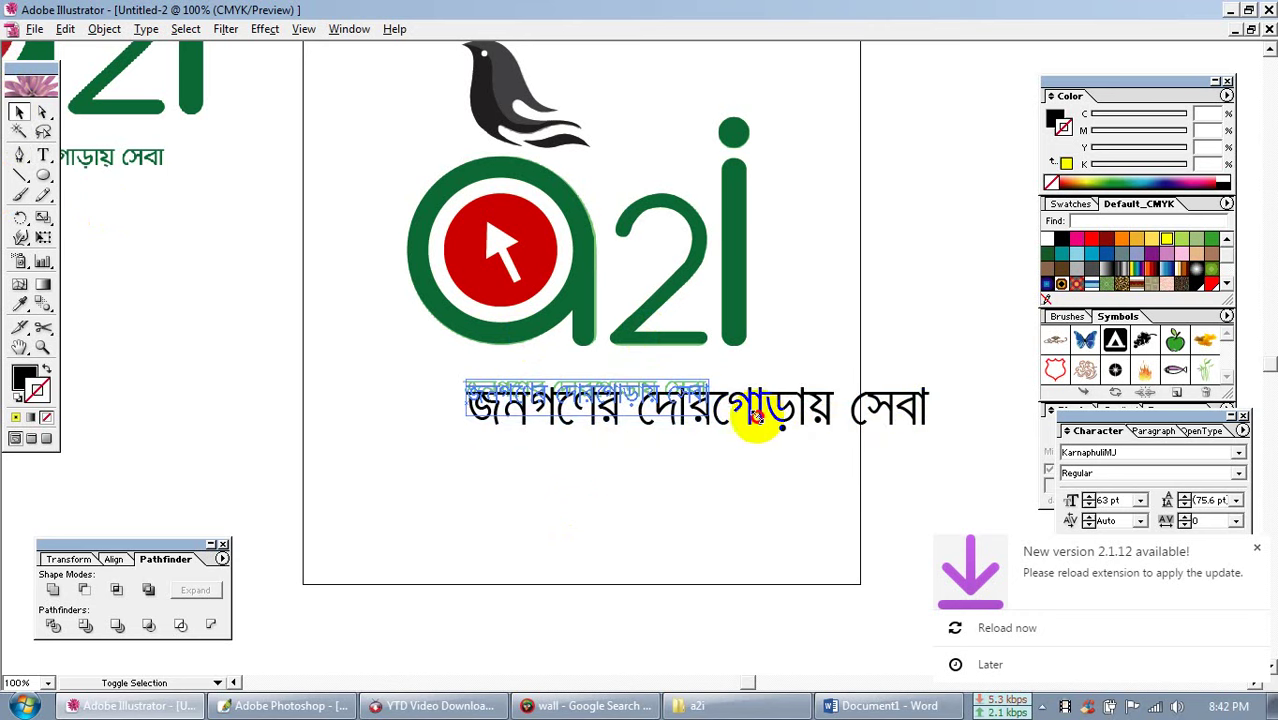
left_click_drag(740, 416, 680, 389)
left_click(782, 431)
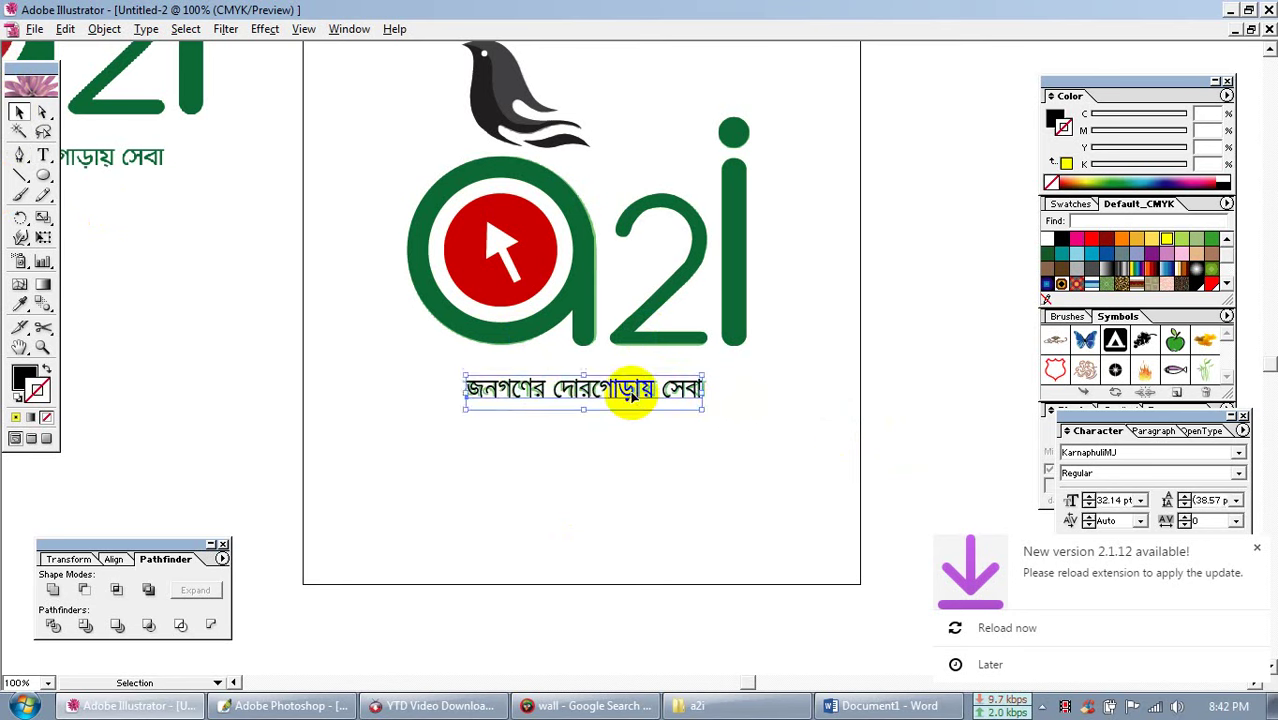
Fill the tagline text with the dark green sampled from the letter a and deselect it
left_click(19, 304)
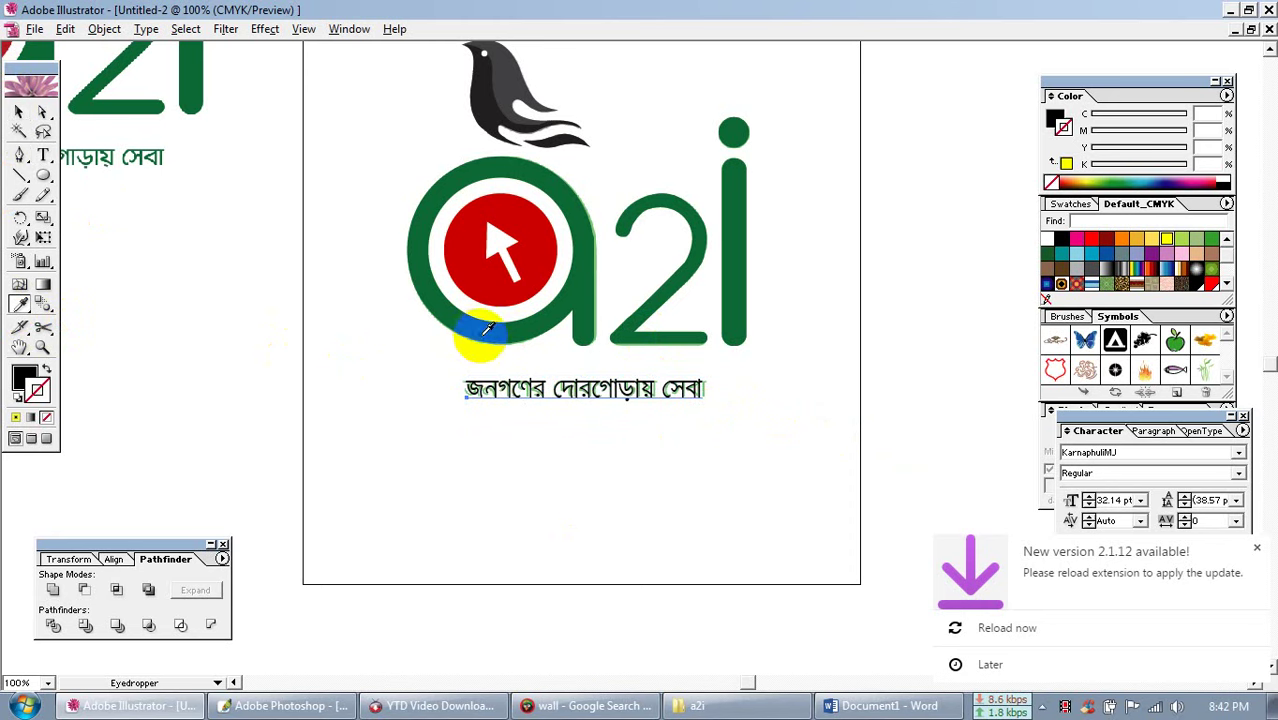
left_click(487, 328)
left_click(19, 112)
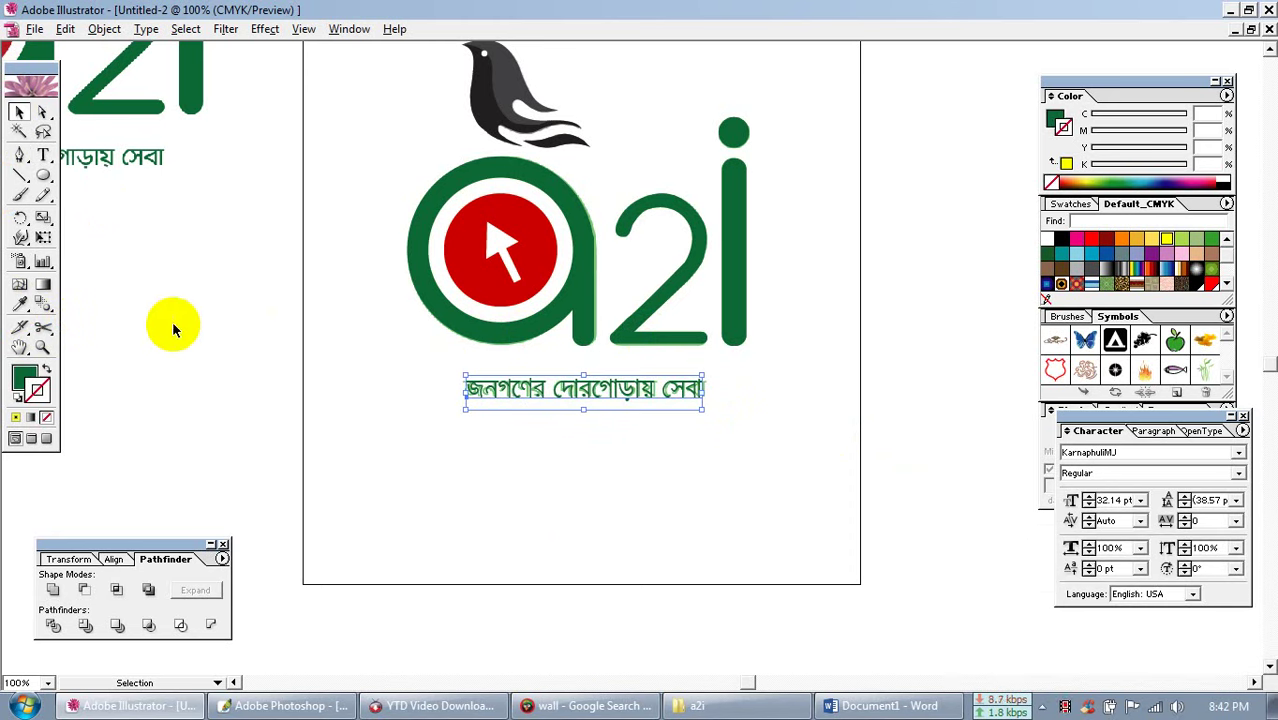
left_click(180, 327)
Examine the original logo's two-tone shading on the letters and red circle against the redrawn logo
left_click(637, 357, "ctrl+alt")
left_click_drag(462, 303, 550, 381)
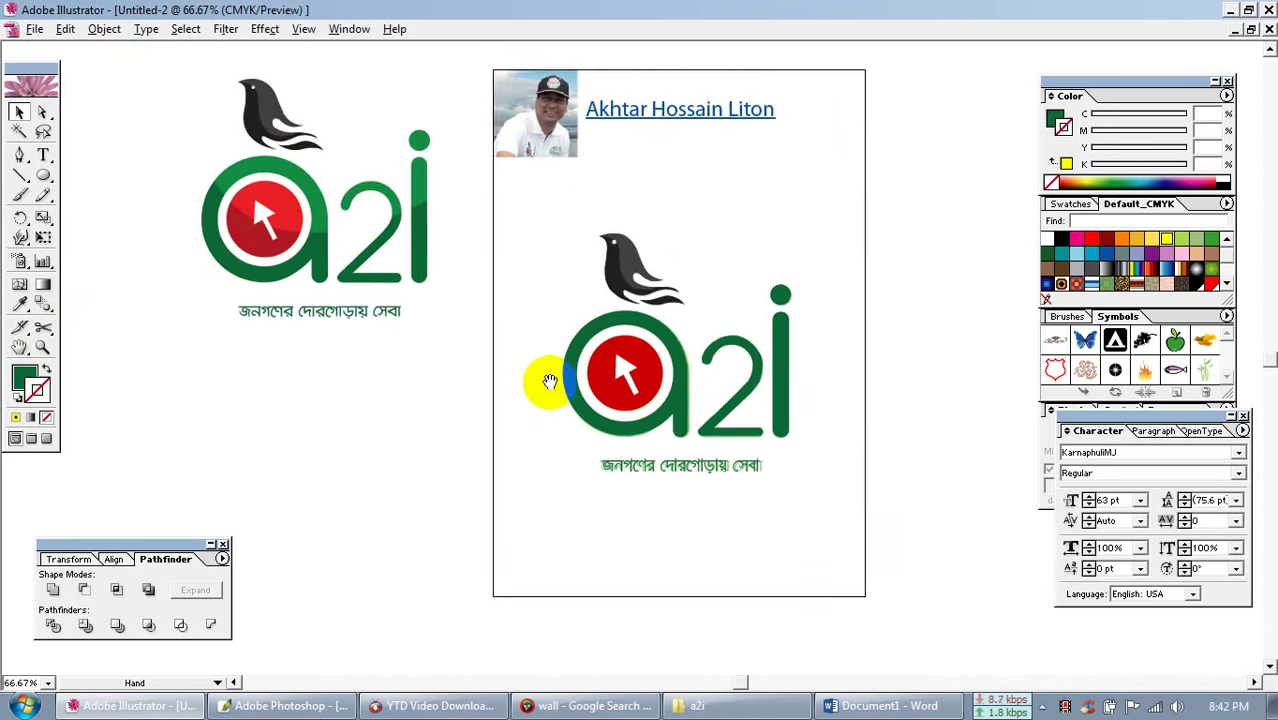
left_click_drag(290, 160, 555, 396)
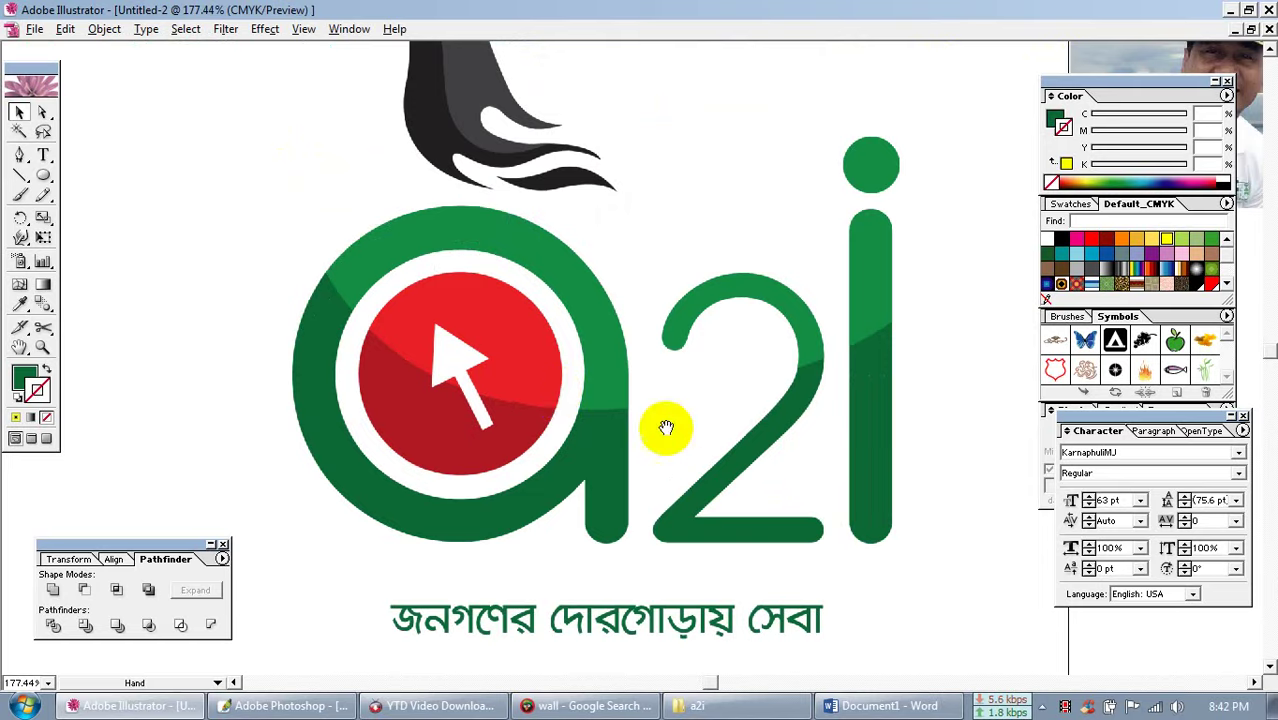
left_click(700, 412, "ctrl+alt")
left_click(590, 425, "ctrl+alt")
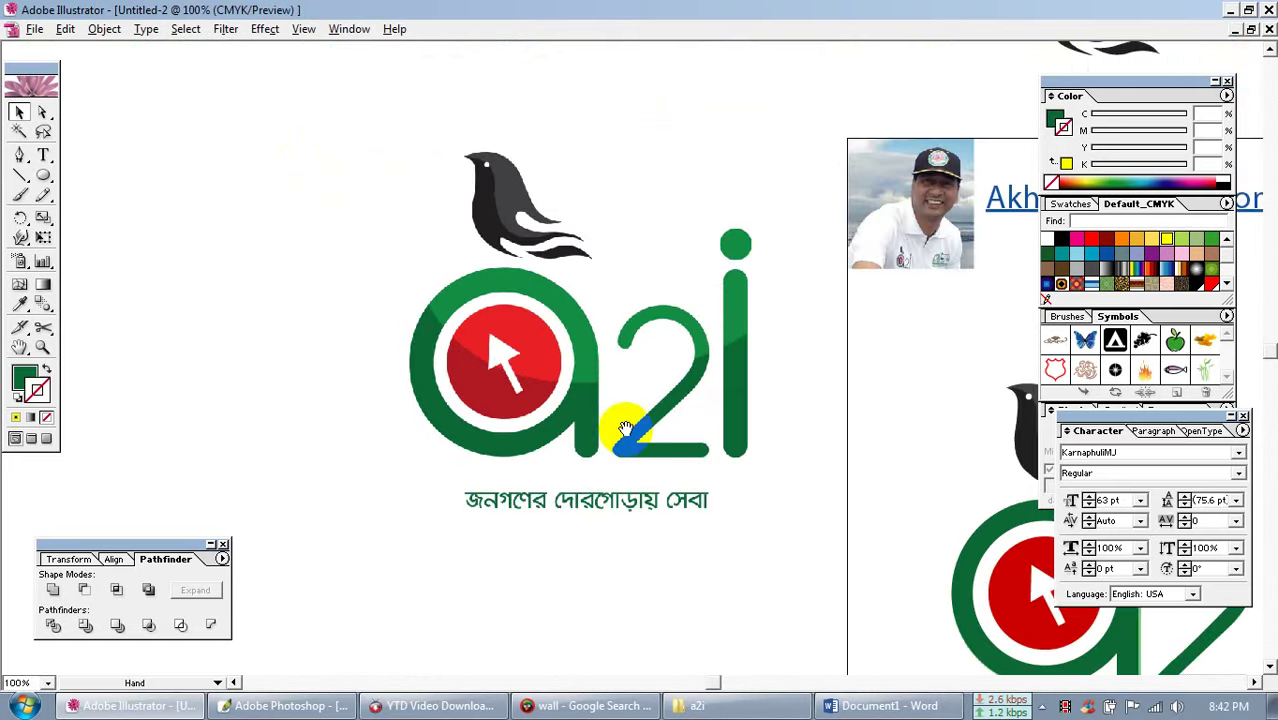
left_click_drag(623, 428, 555, 428)
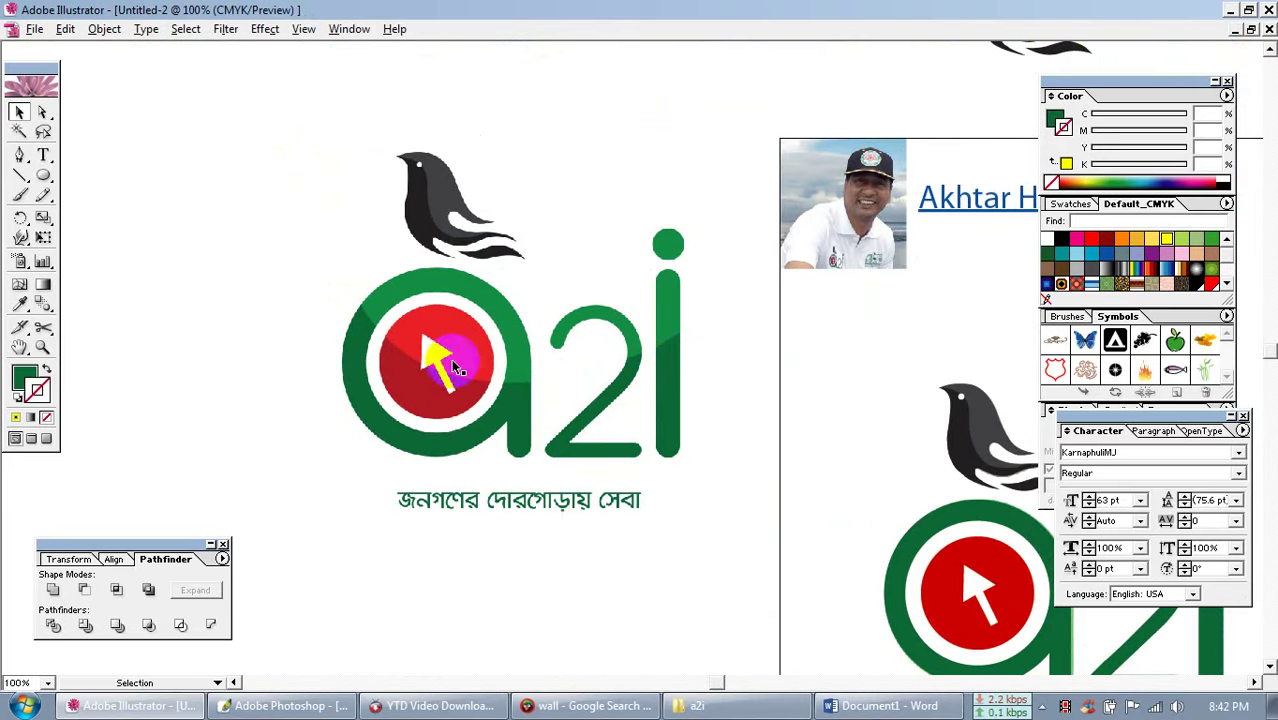
left_click(733, 422, "ctrl+alt")
left_click_drag(728, 414, 601, 428)
Move the faded logo image out from behind the redrawn logo to the empty area beside the page
left_click_drag(486, 279, 718, 453)
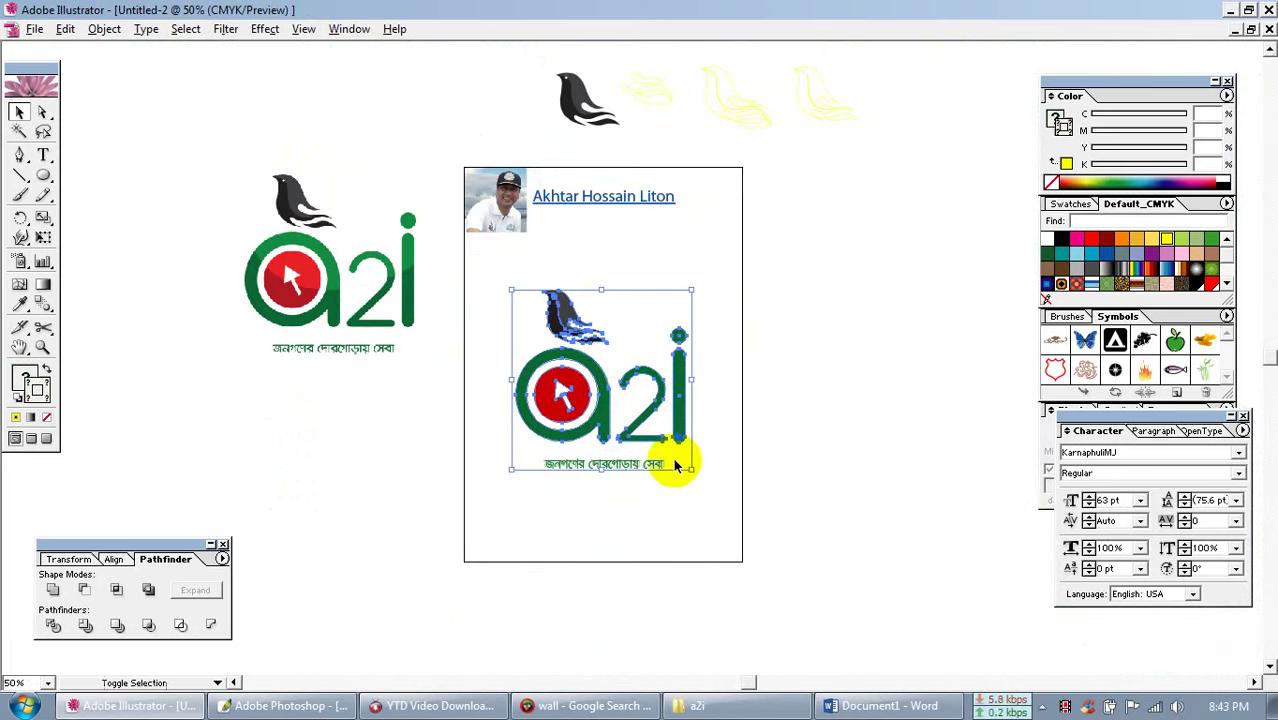
left_click(625, 500)
left_click(601, 476)
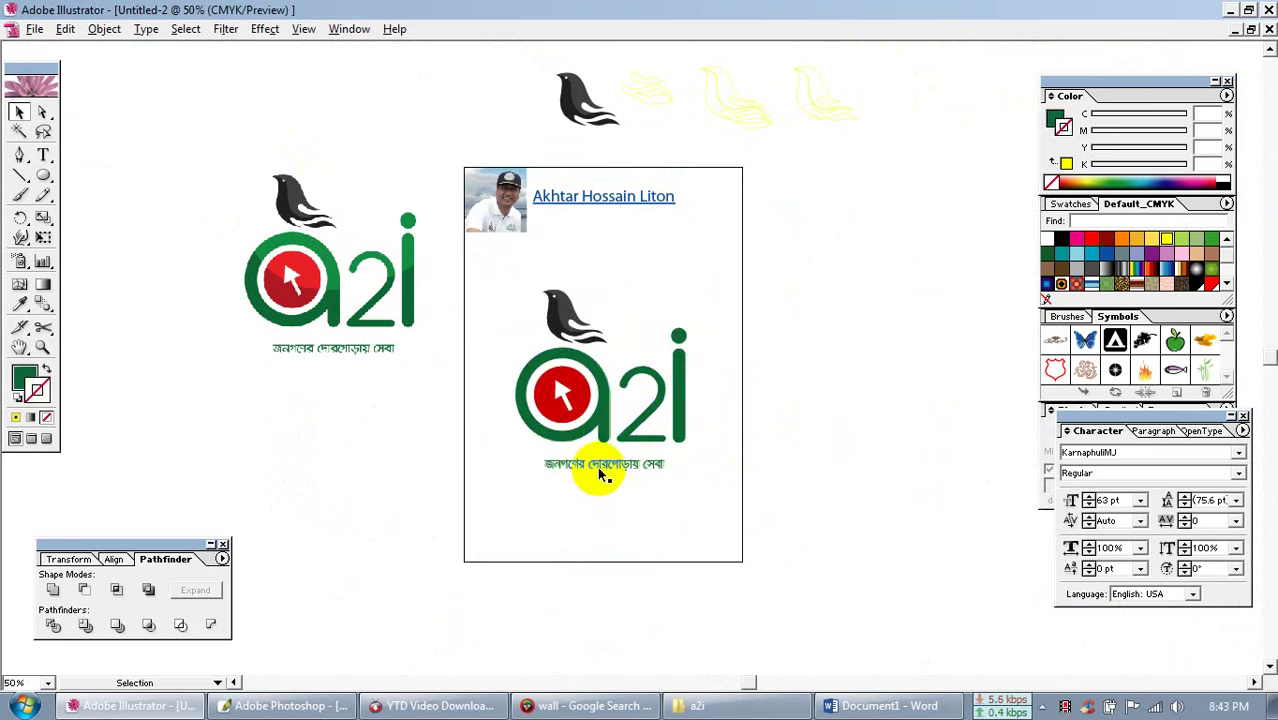
left_click_drag(494, 429, 785, 455)
left_click(790, 546)
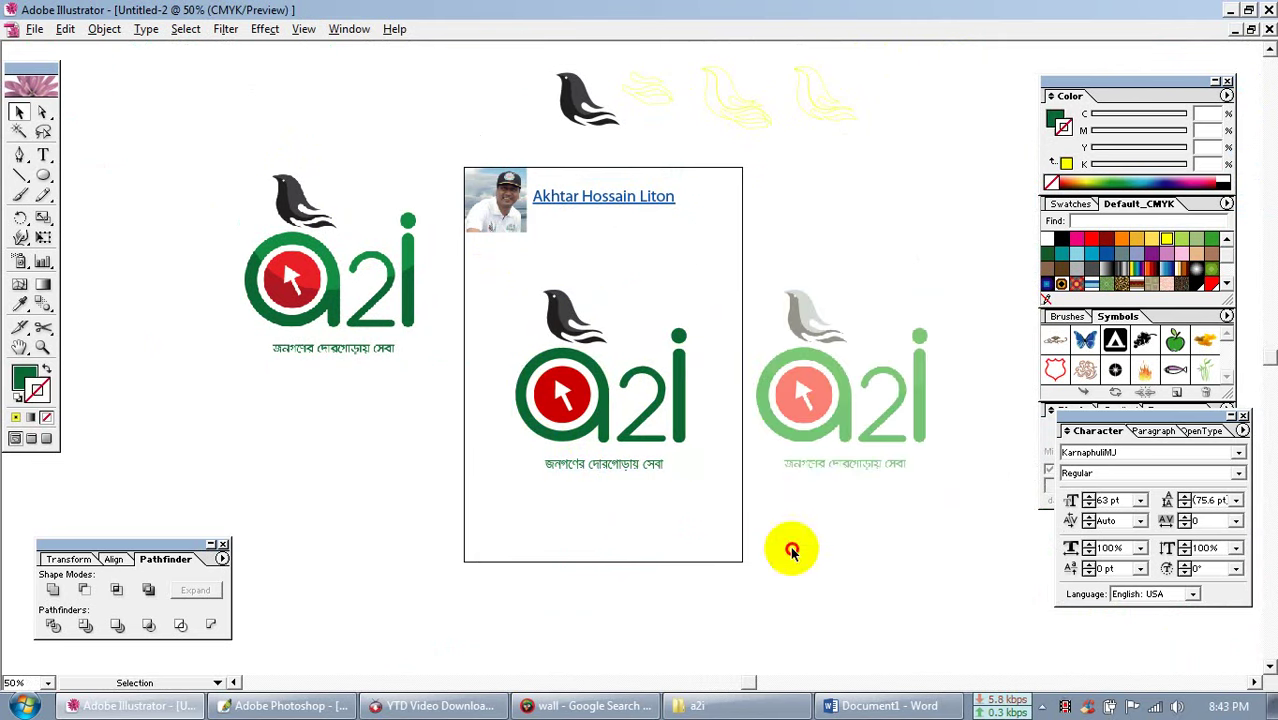
Copy the redrawn bird, circles, arrow and letters without the tagline, and switch to Photoshop
left_click_drag(490, 283, 707, 450)
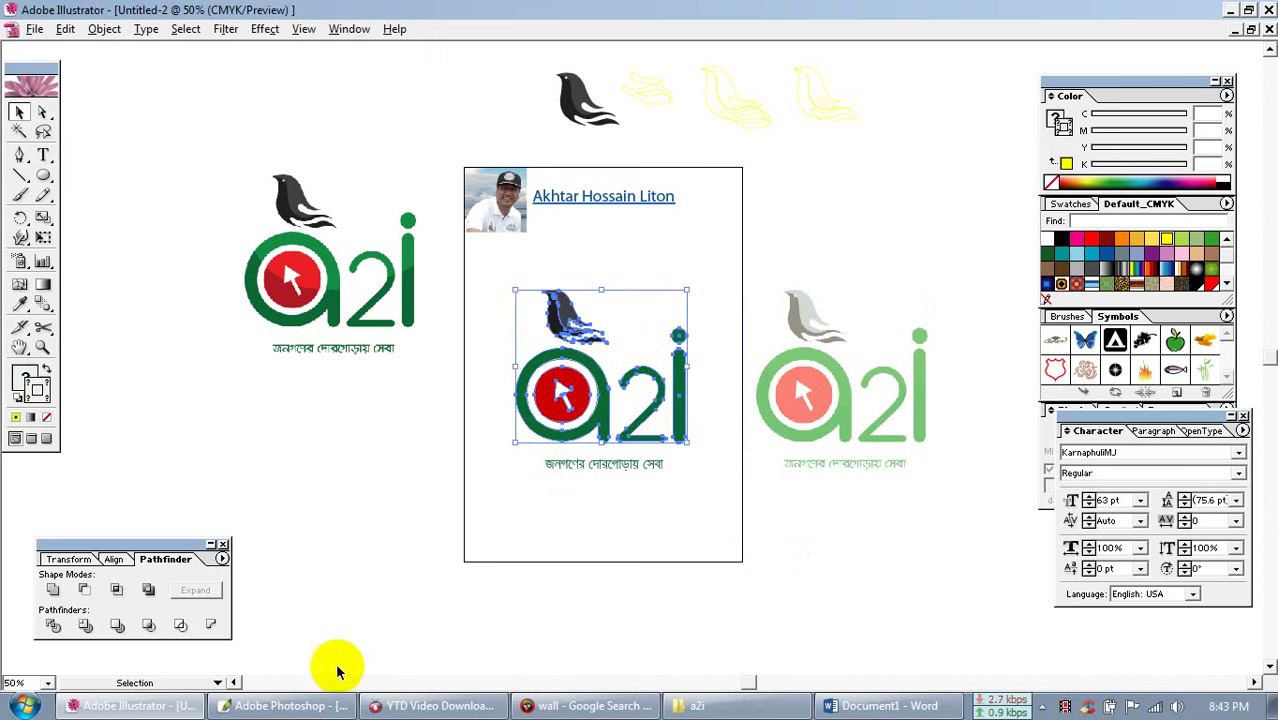
left_click(287, 702)
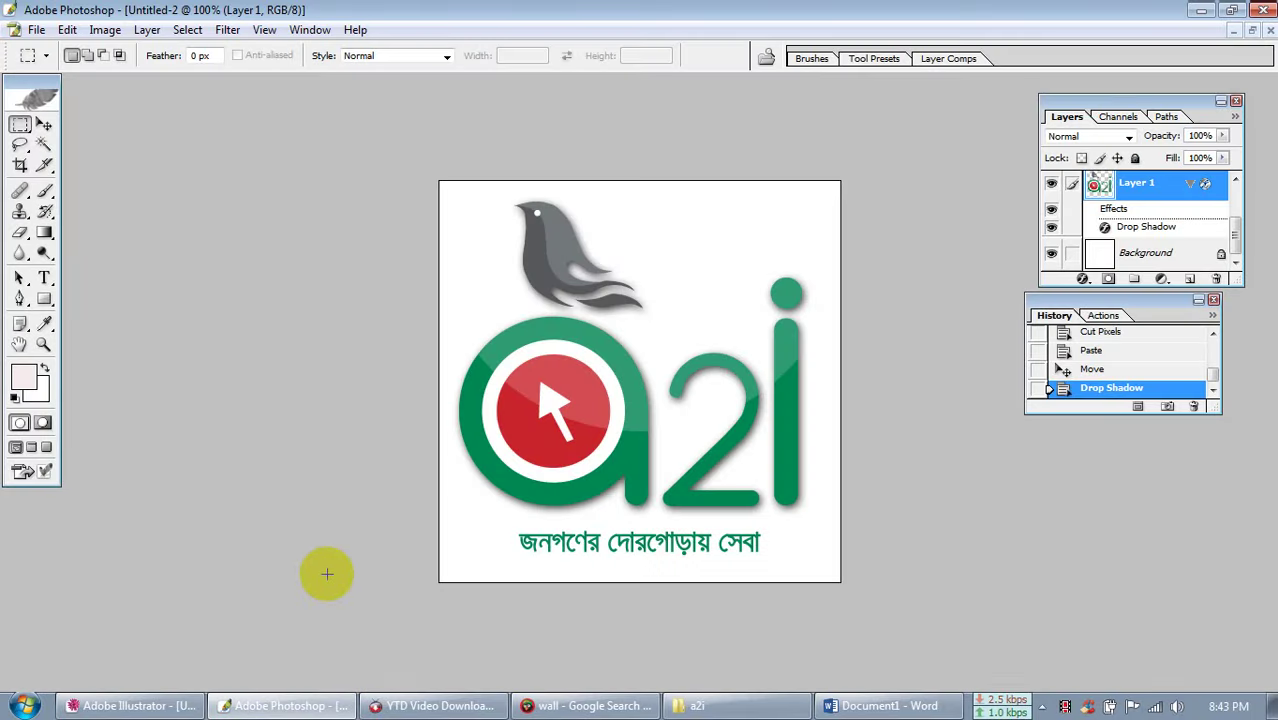
Close the open documents Untitled-2 and Untitled-1 without saving their changes
key("ctrl+w")
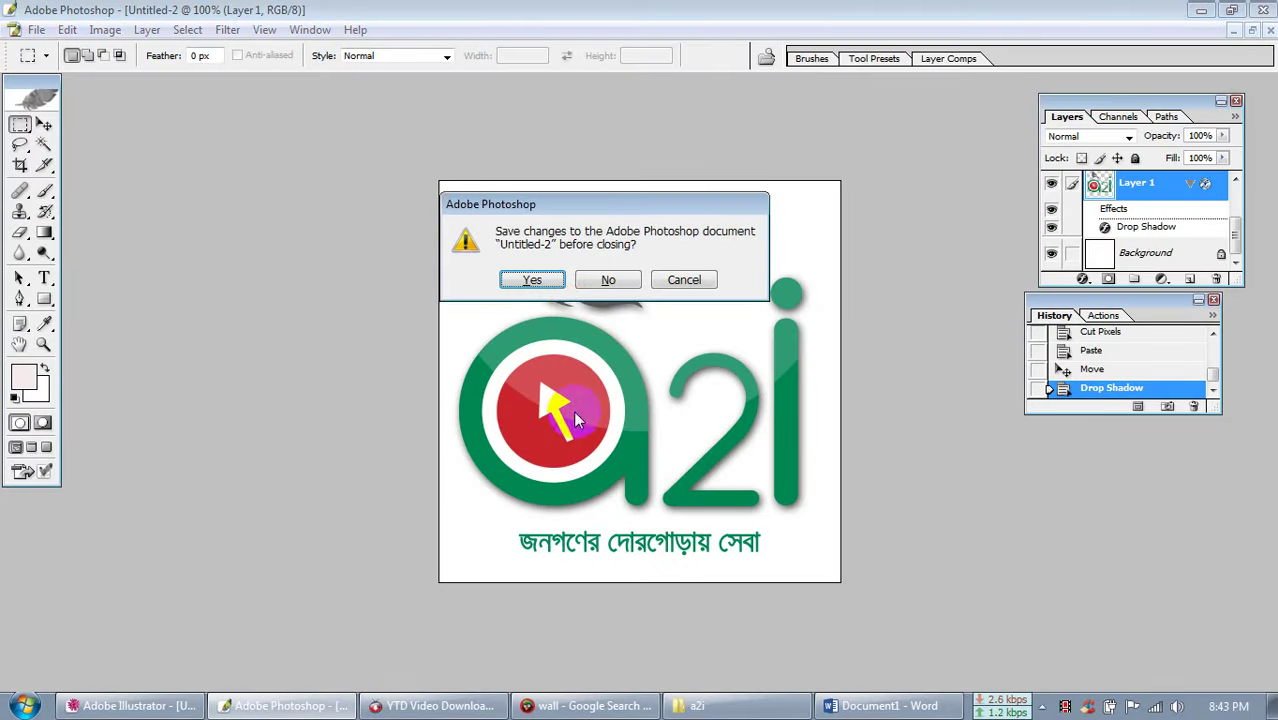
left_click(681, 279)
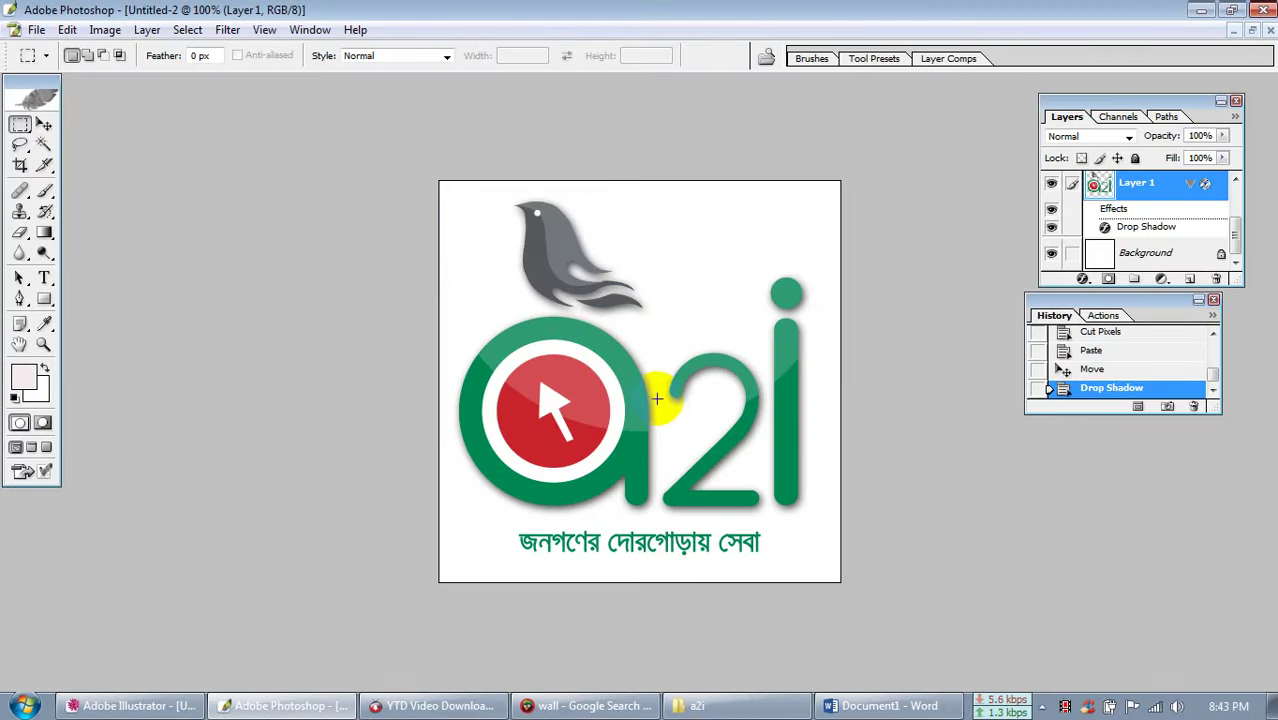
key("ctrl+w")
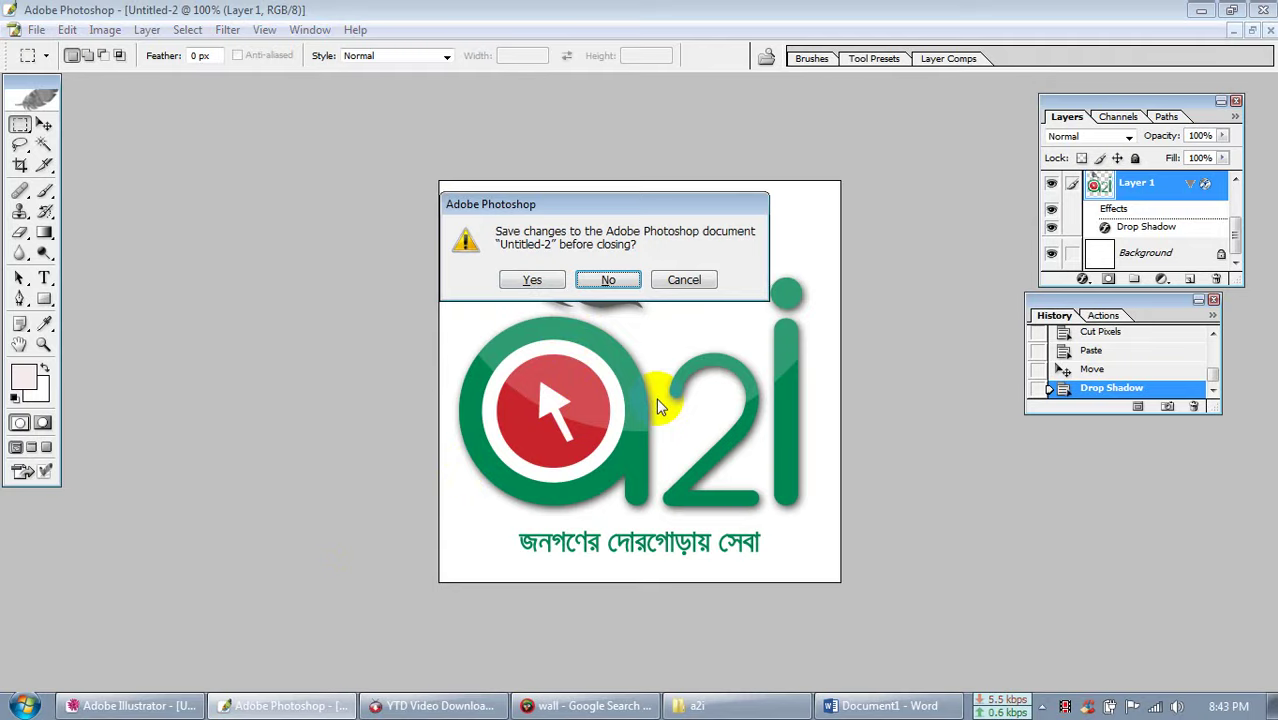
key("n")
key("ctrl+w")
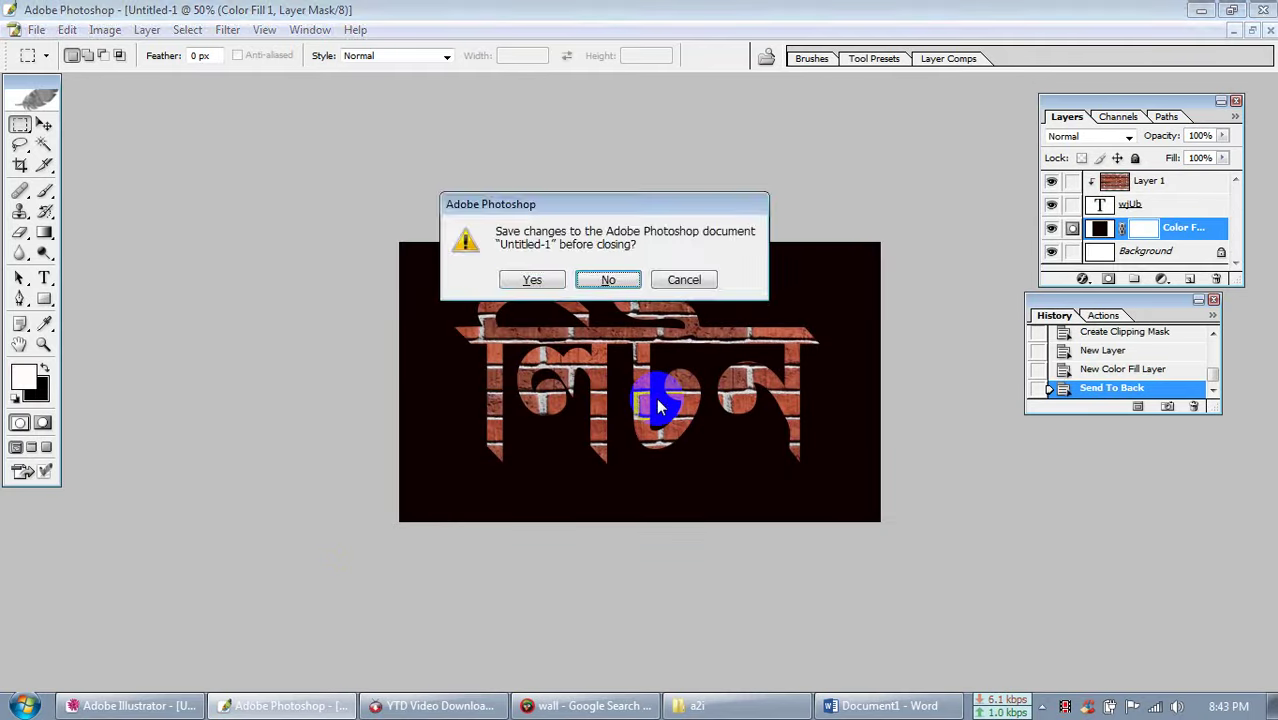
key("n")
Create a new RGB document 1000 pixels wide and 1000 pixels high with a white background
key("ctrl+n")
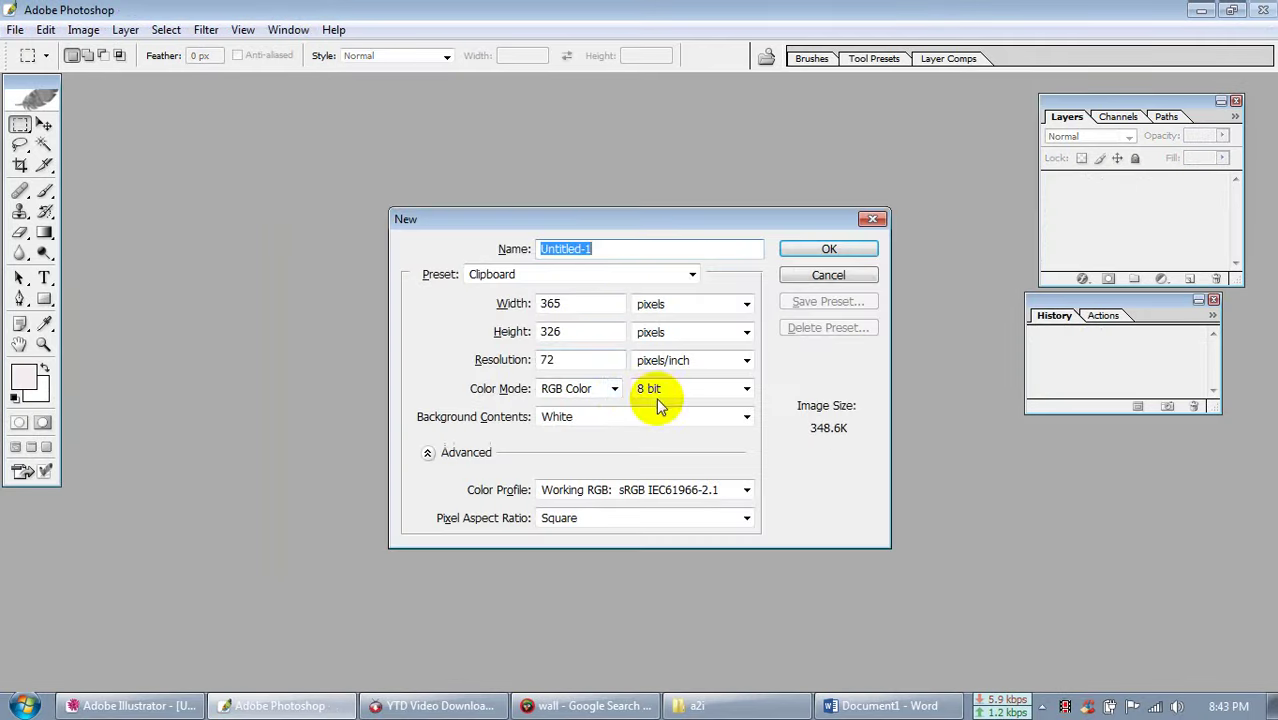
left_click(573, 310)
type("1000")
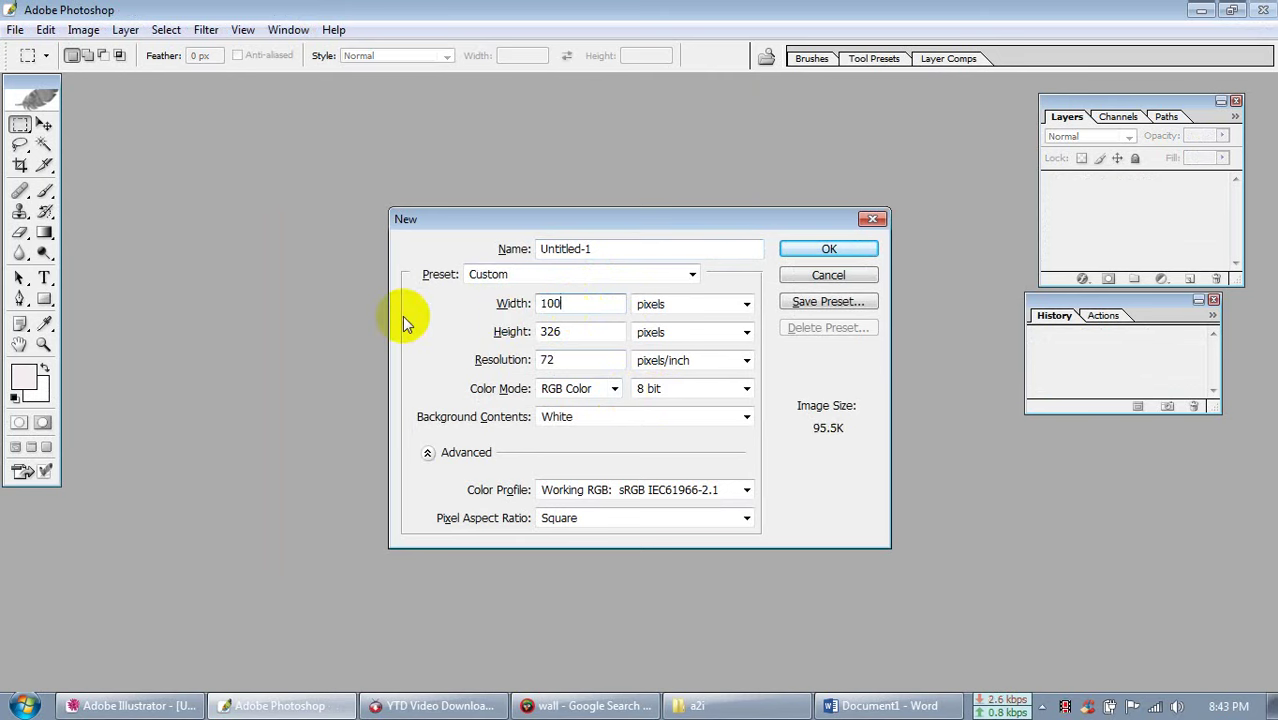
key("Tab")
key("Tab")
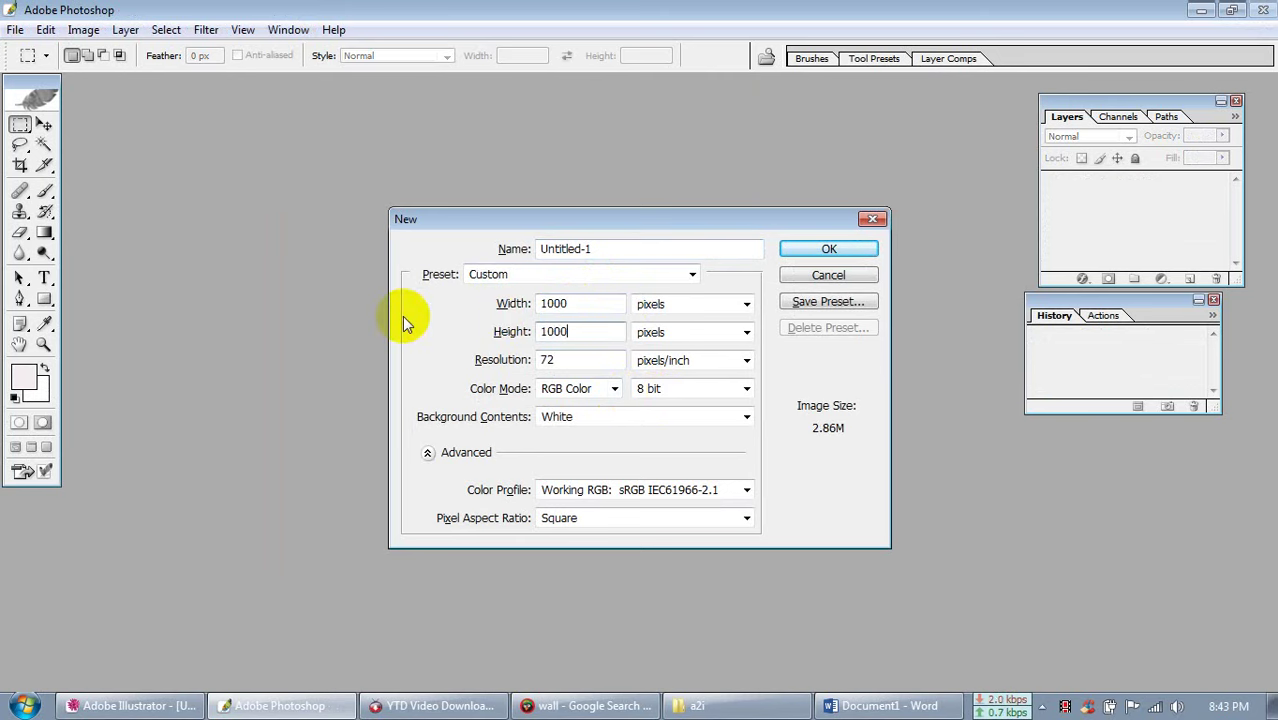
key("Return")
Paste the copied logo at the centre of the new document and maximize the document window
key("ctrl+v")
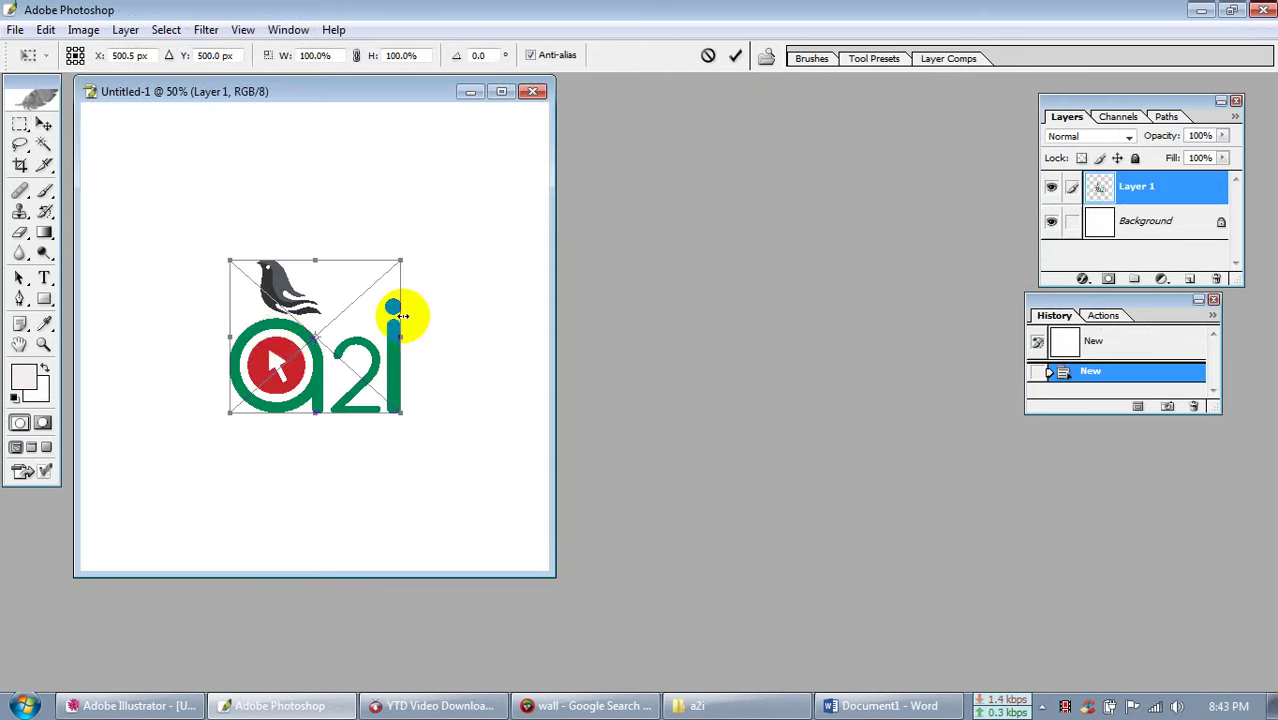
key("Return")
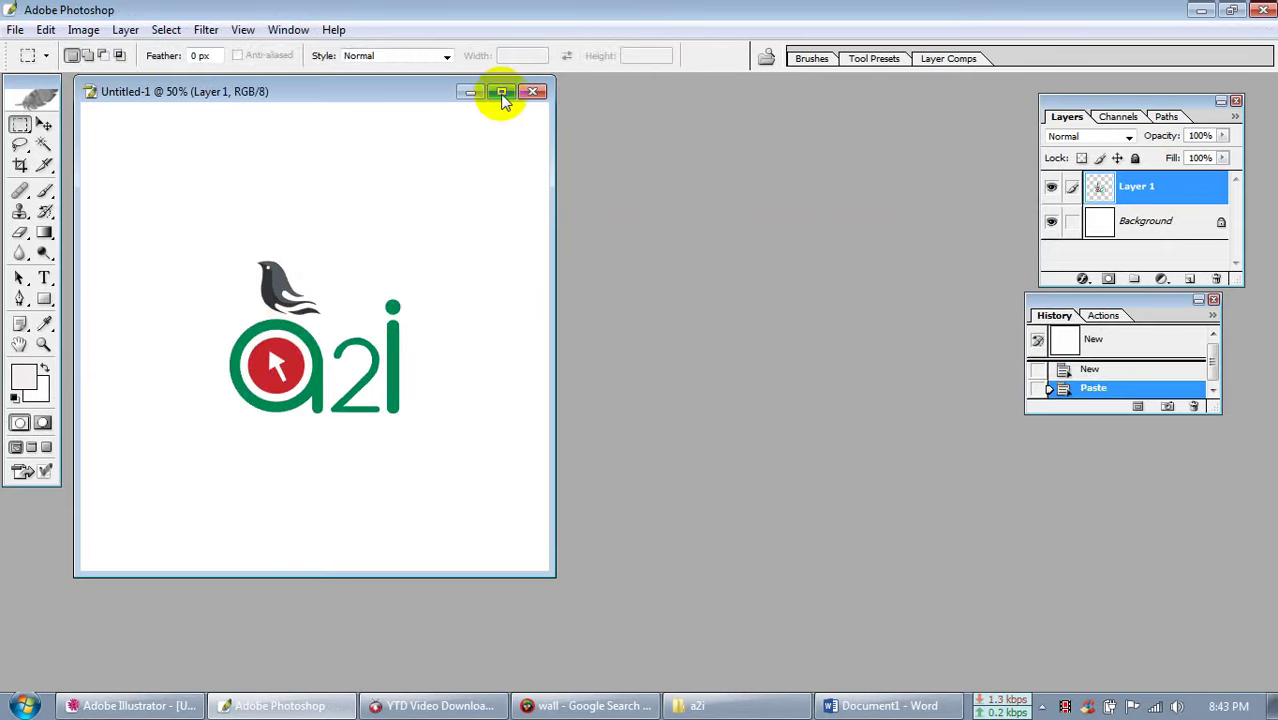
left_click(501, 91)
left_click_drag(535, 289, 888, 493)
left_click(551, 394, "alt")
left_click(673, 382, "alt")
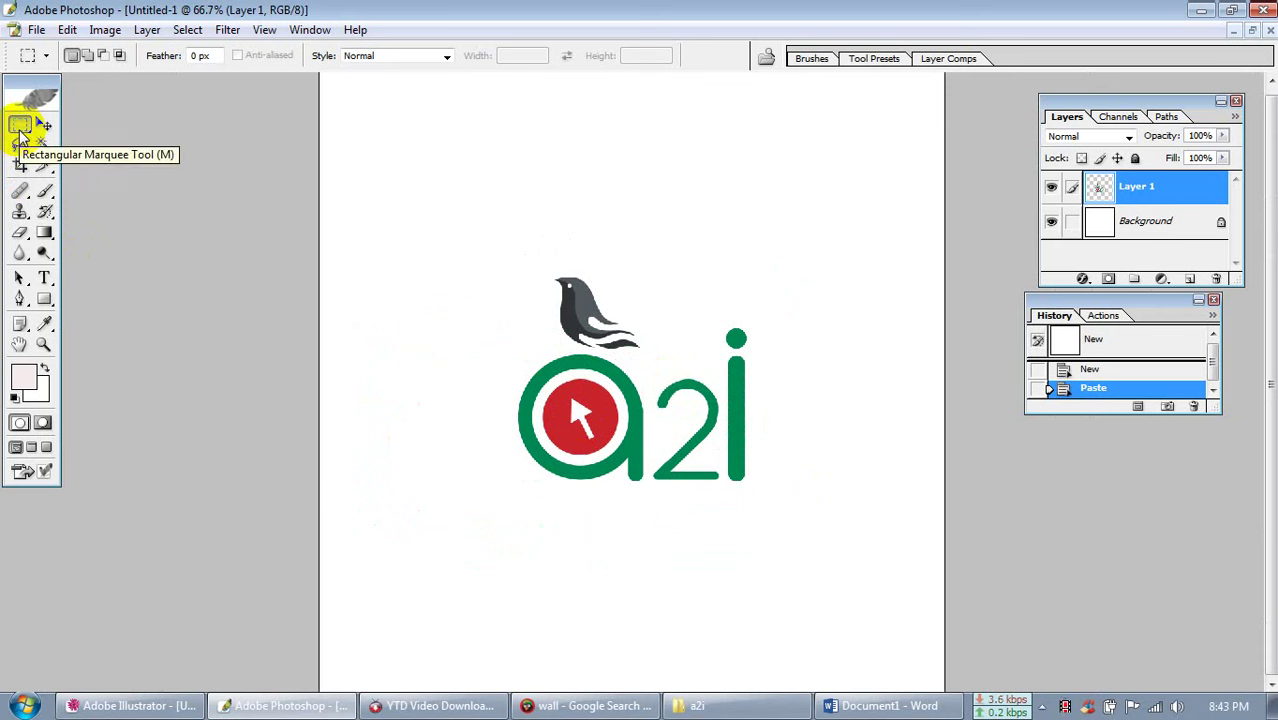
Make a circular Elliptical Marquee selection around the bird and the upper part of the a2i letters, and shift it sideways
left_click_drag(20, 130, 145, 148)
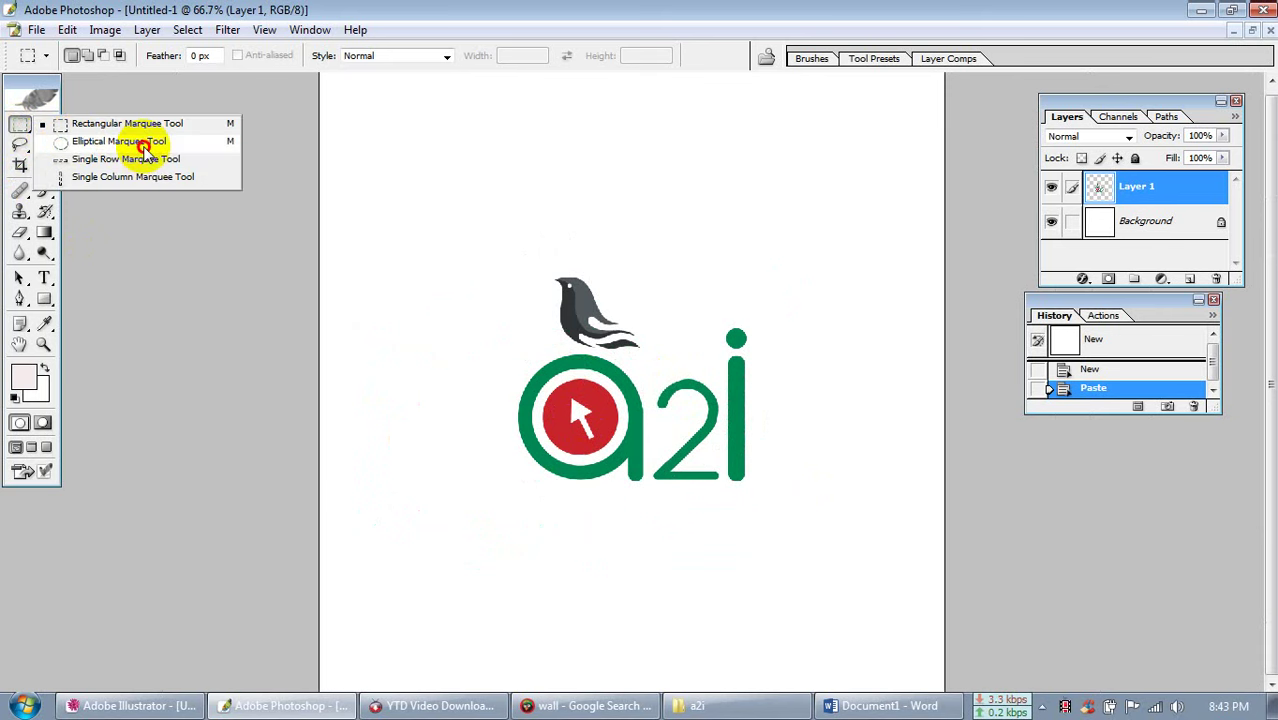
left_click_drag(145, 148, 145, 150)
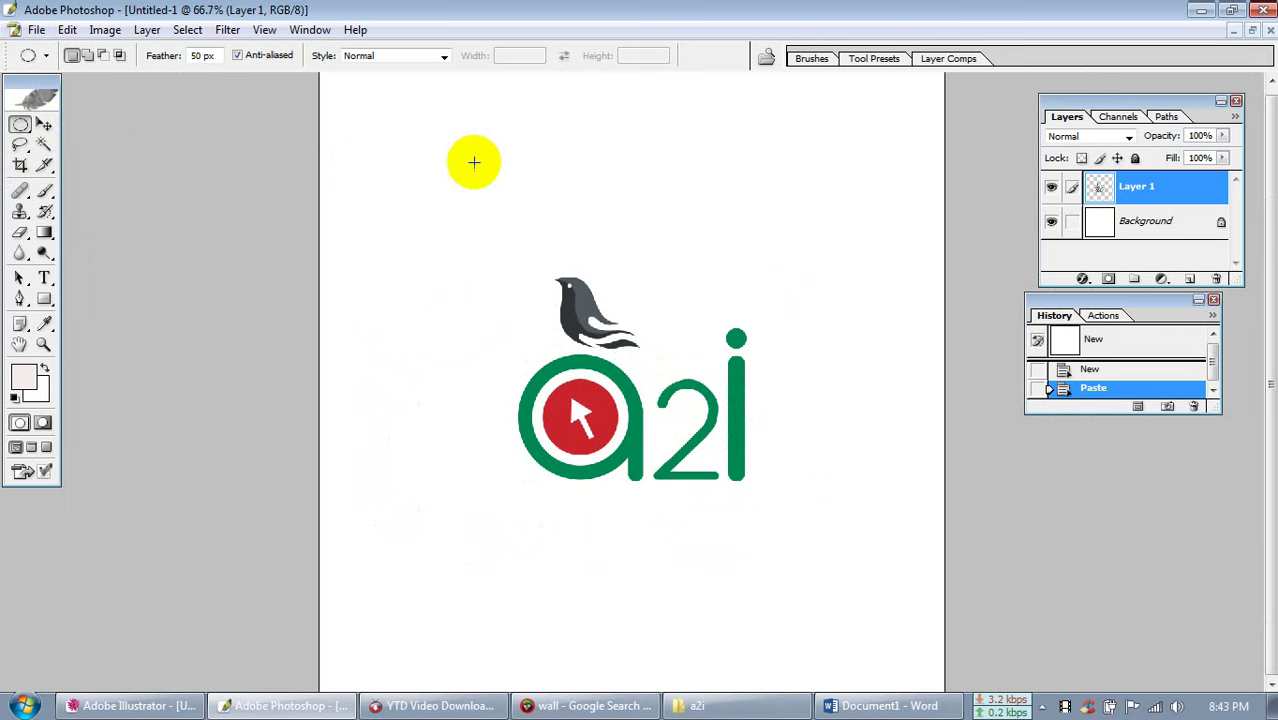
left_click_drag(472, 161, 806, 391)
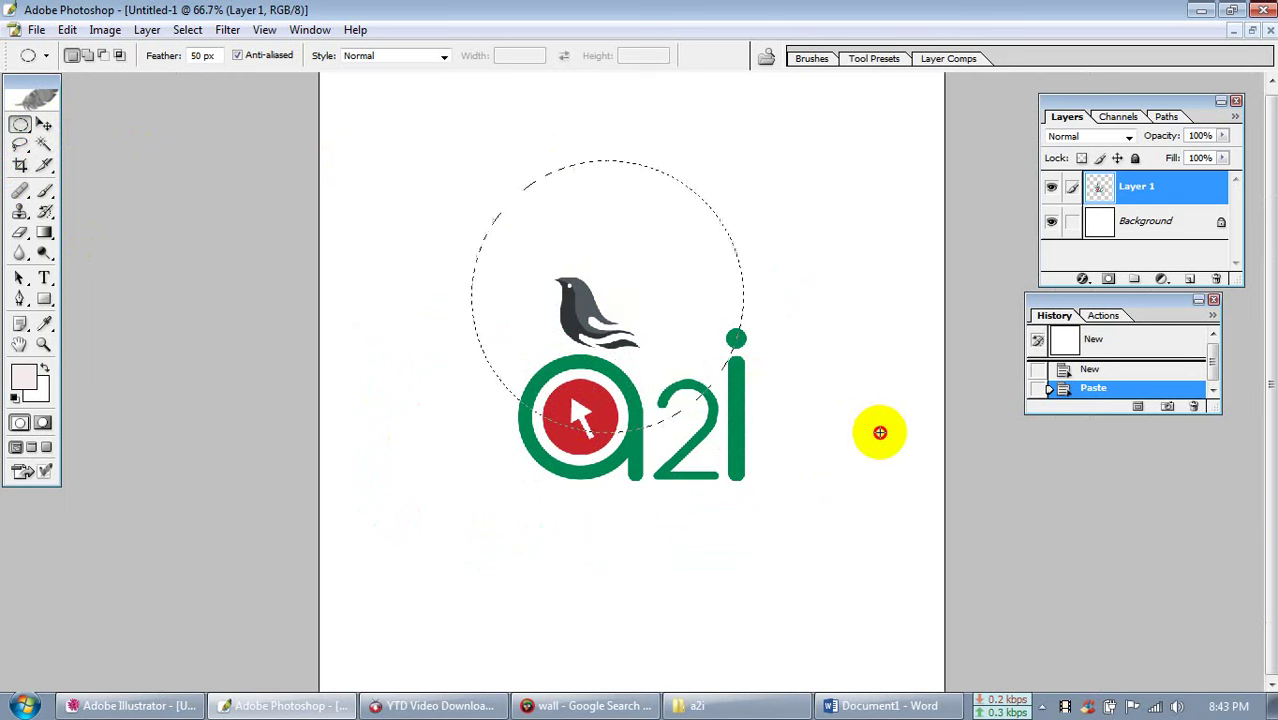
key("ctrl+z")
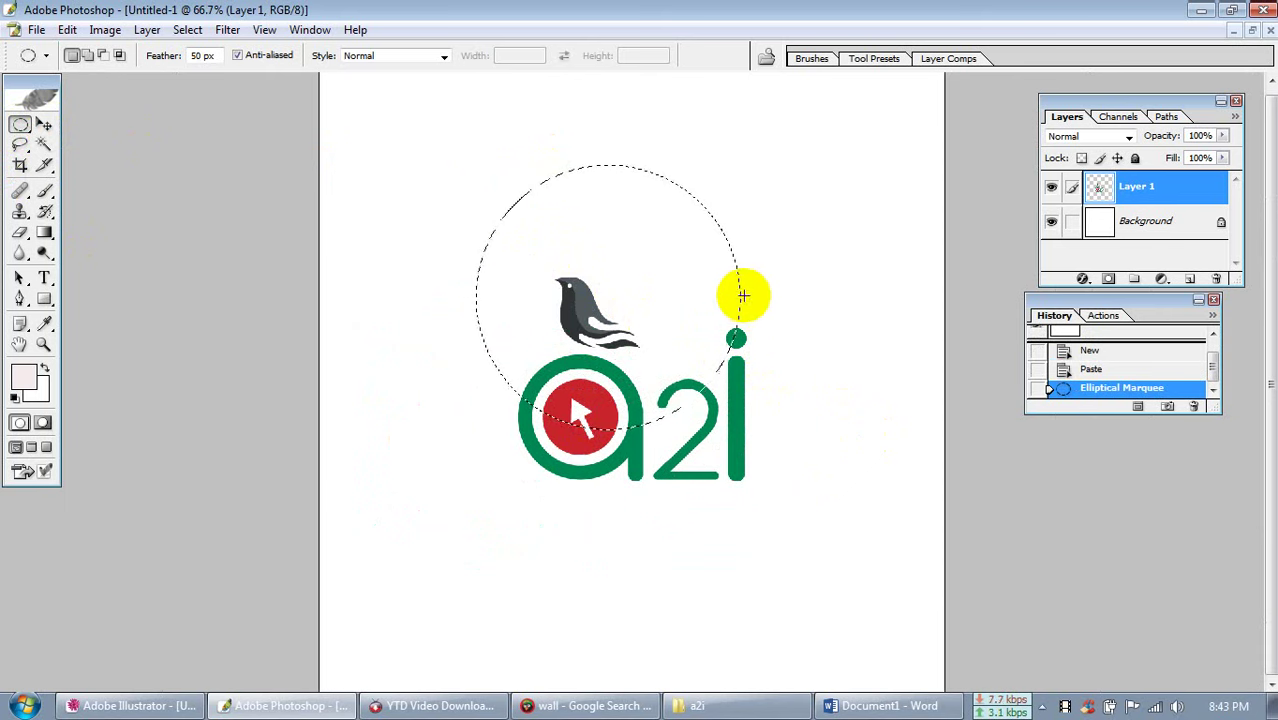
left_click_drag(741, 300, 771, 301)
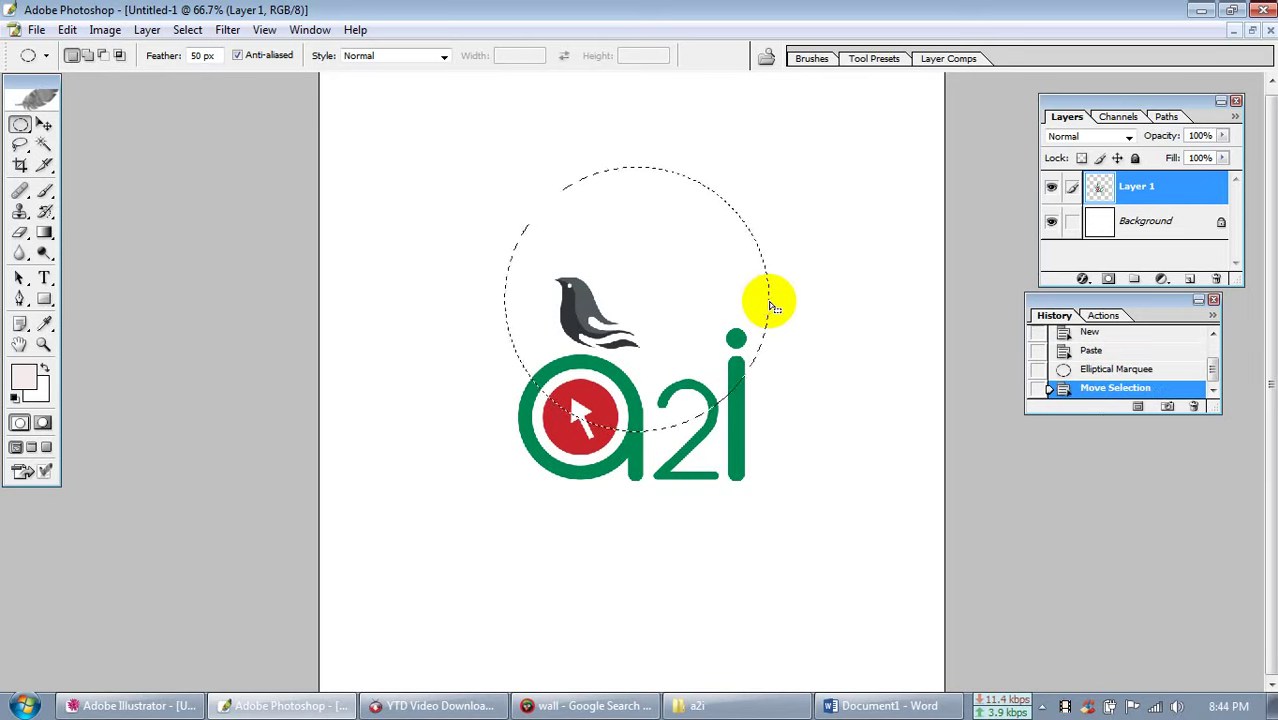
Try lightening the selected part of the logo by raising the Levels output black point, and cancel the adjustment
left_click(700, 369, "ctrl")
left_click(700, 369, "ctrl")
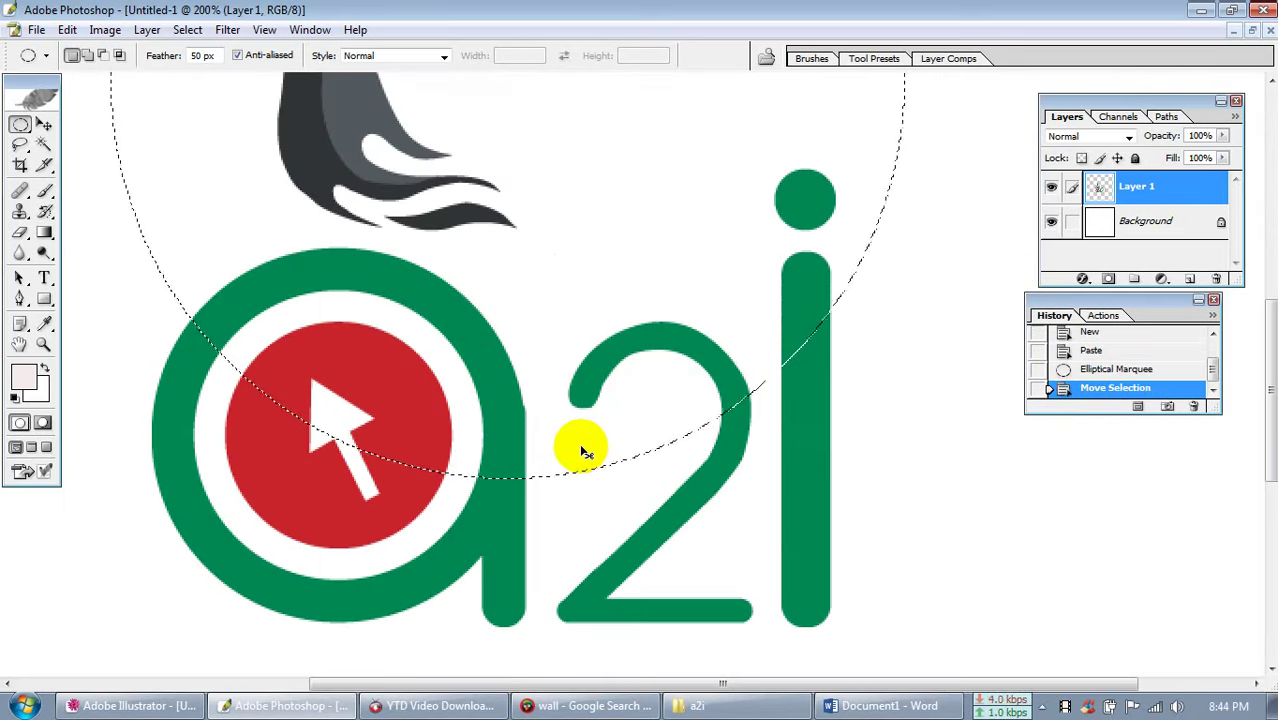
key("ctrl+l")
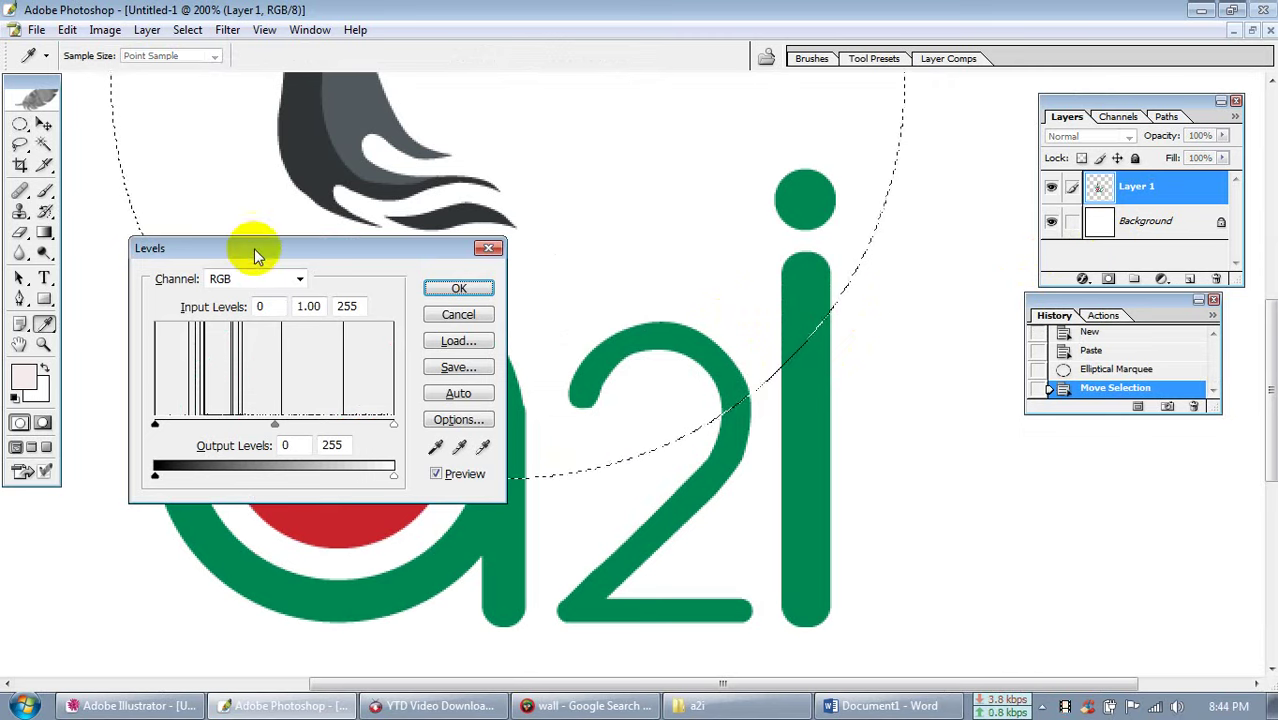
left_click_drag(254, 248, 960, 373)
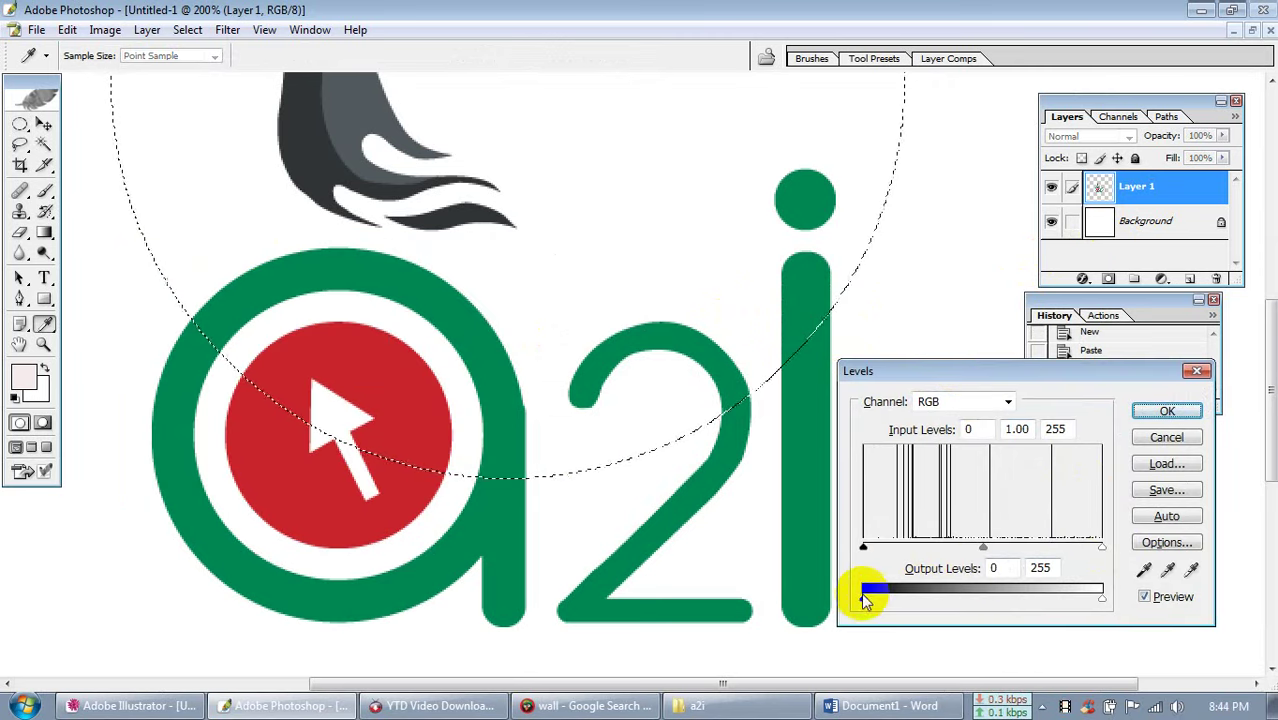
left_click_drag(866, 600, 828, 596)
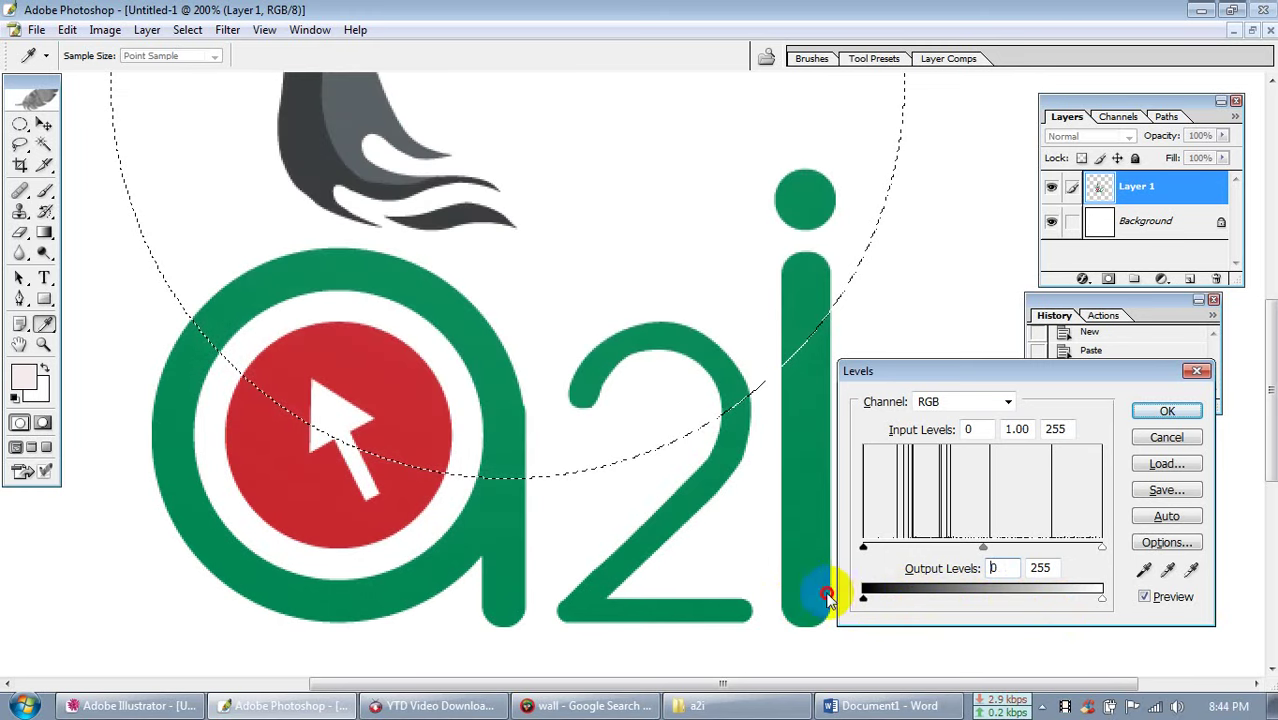
left_click(1158, 437)
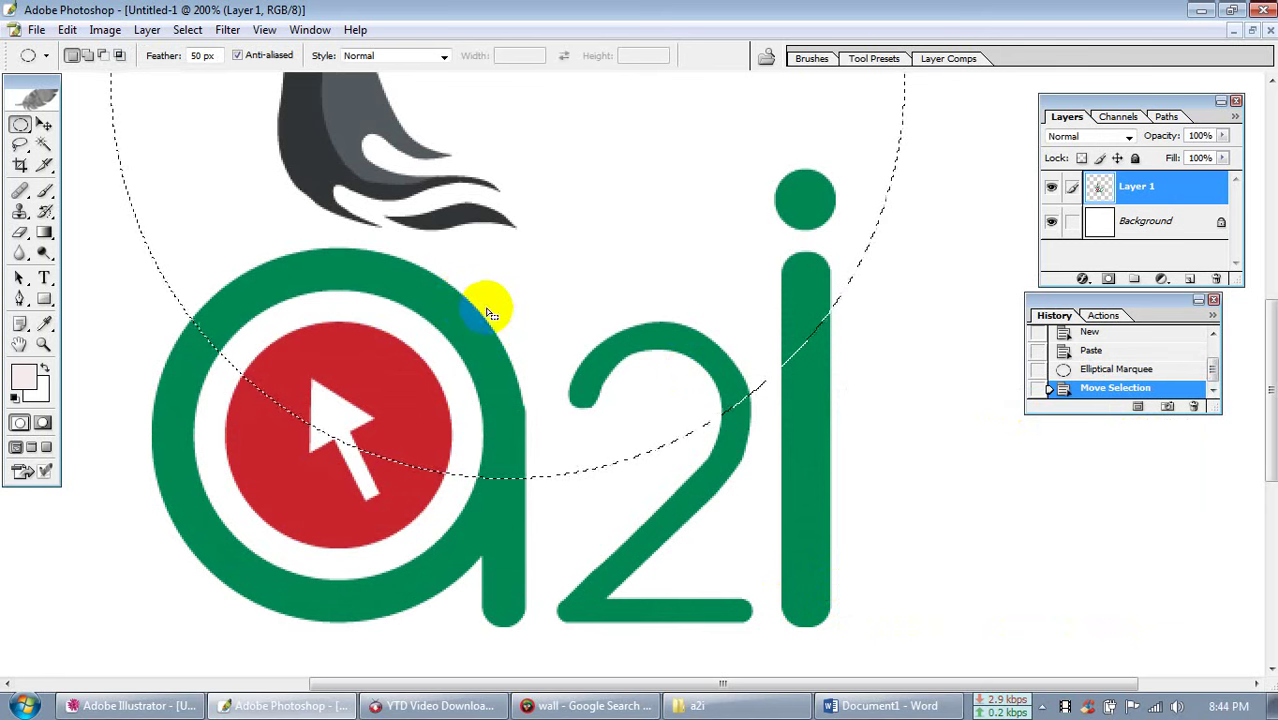
Set the Elliptical Marquee feather to 0 px
left_click(203, 56)
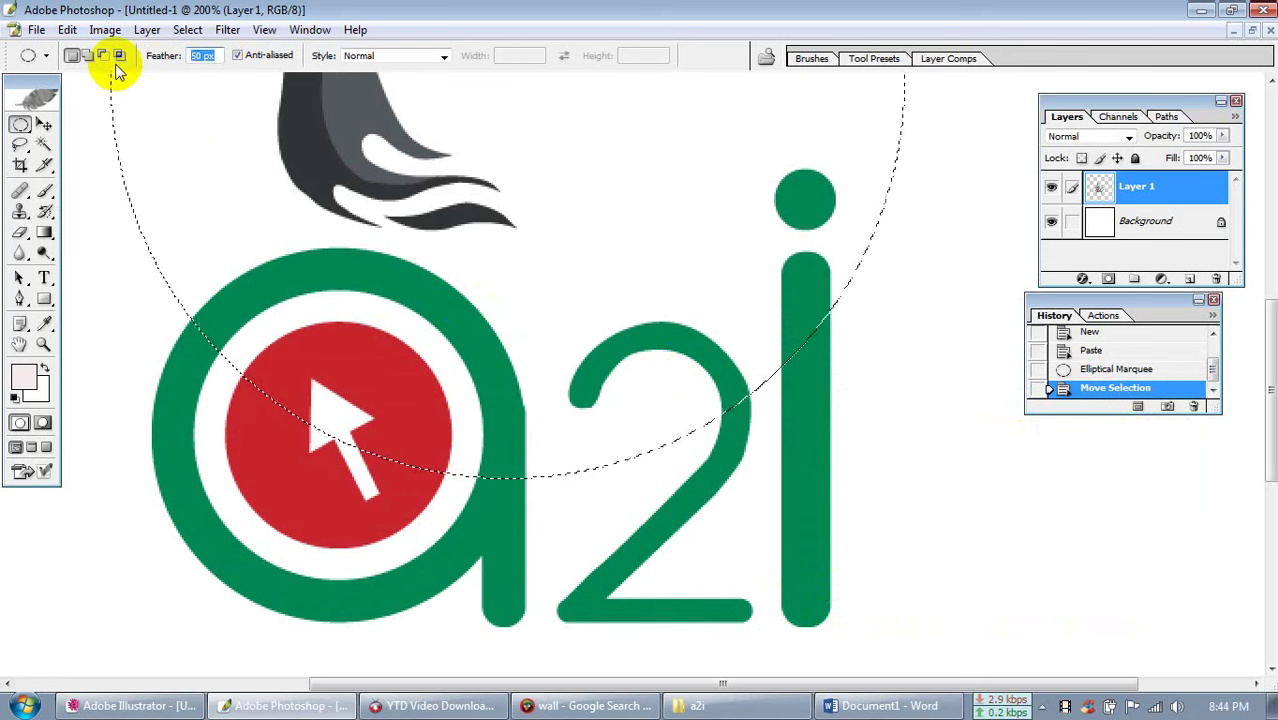
type("0")
key("Return")
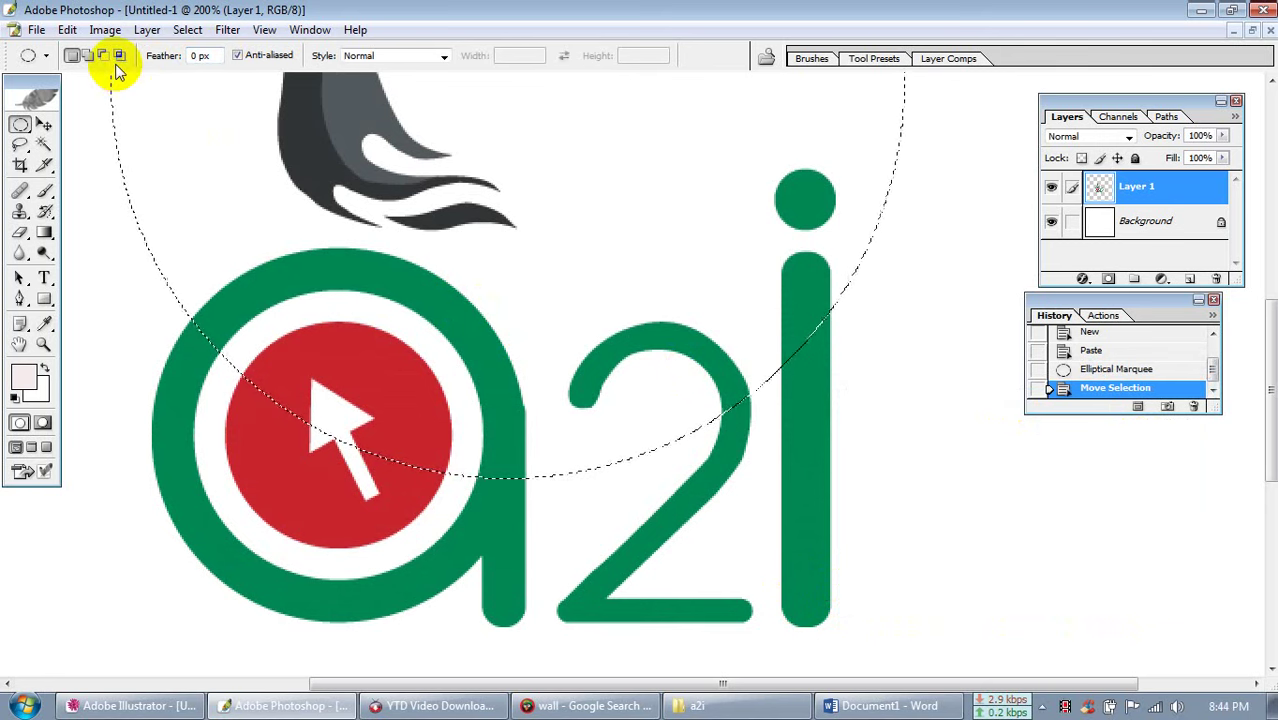
Retry a Levels adjustment on the existing circular selection, cancel it and deselect
left_click(894, 390, "alt")
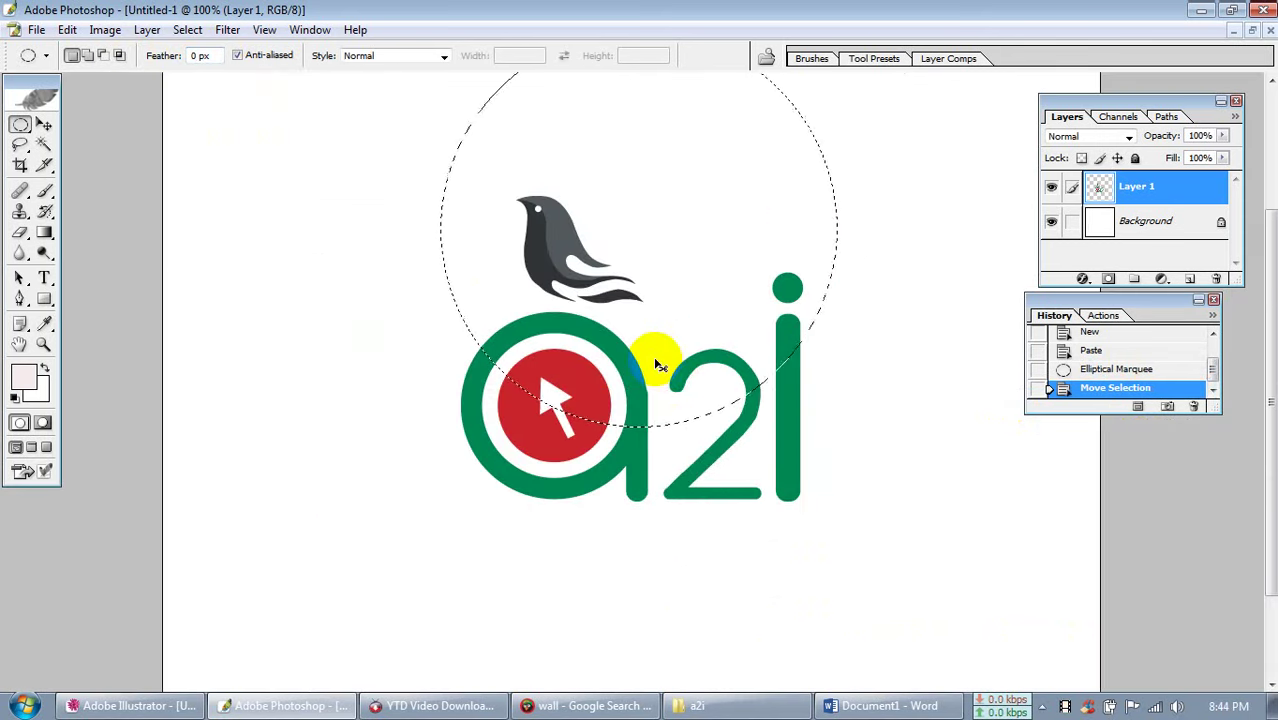
key("ctrl+l")
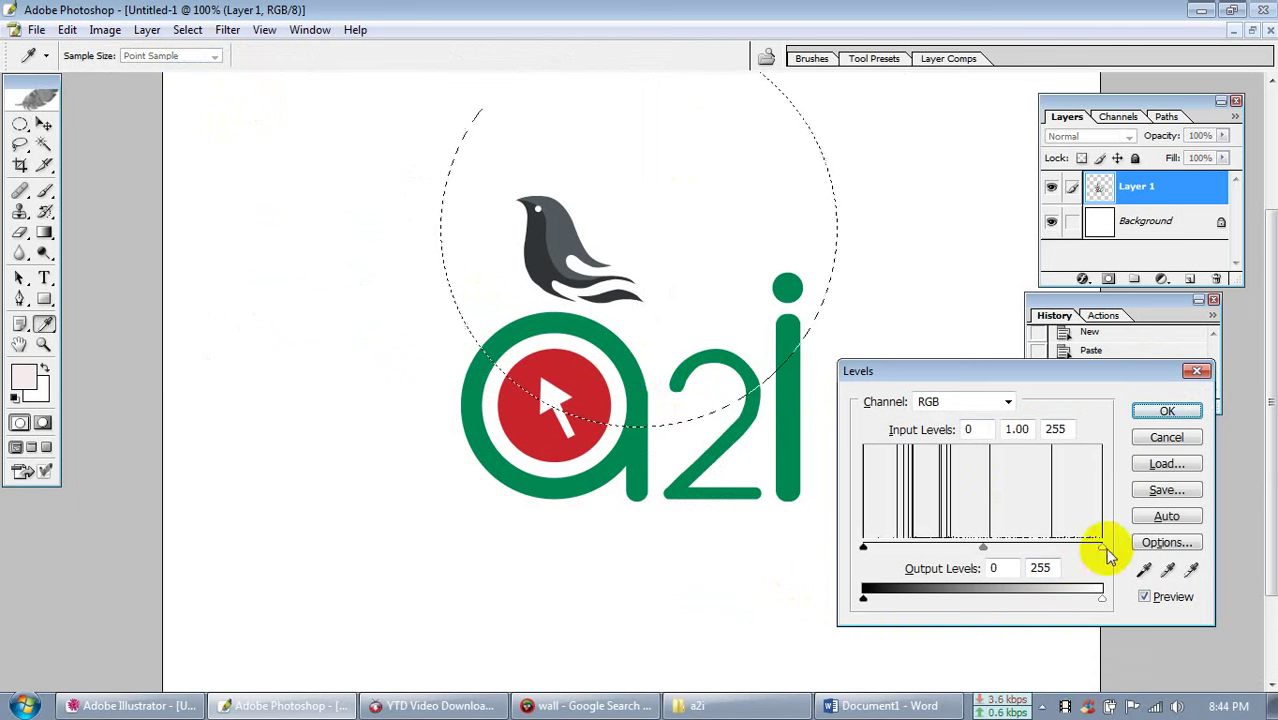
mouse_move(866, 603)
left_mouse_down()
mouse_move(979, 593)
mouse_move(863, 598)
left_mouse_up()
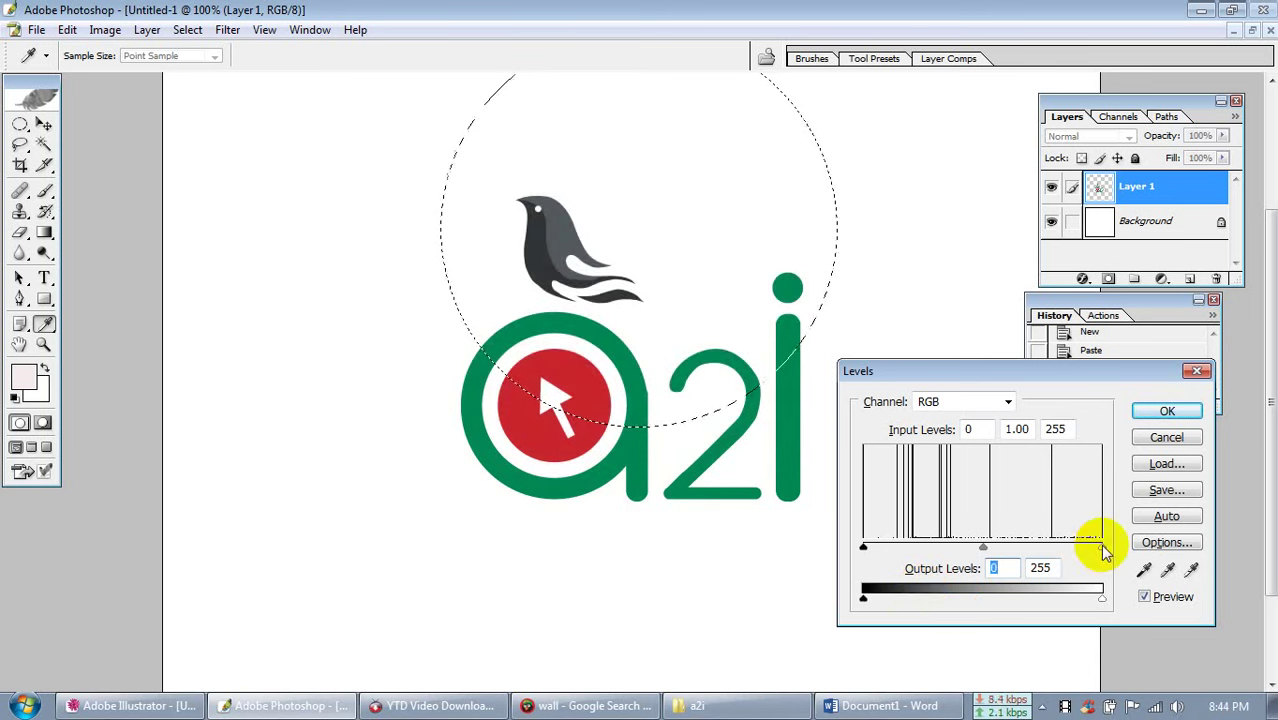
left_click_drag(1097, 545, 1170, 568)
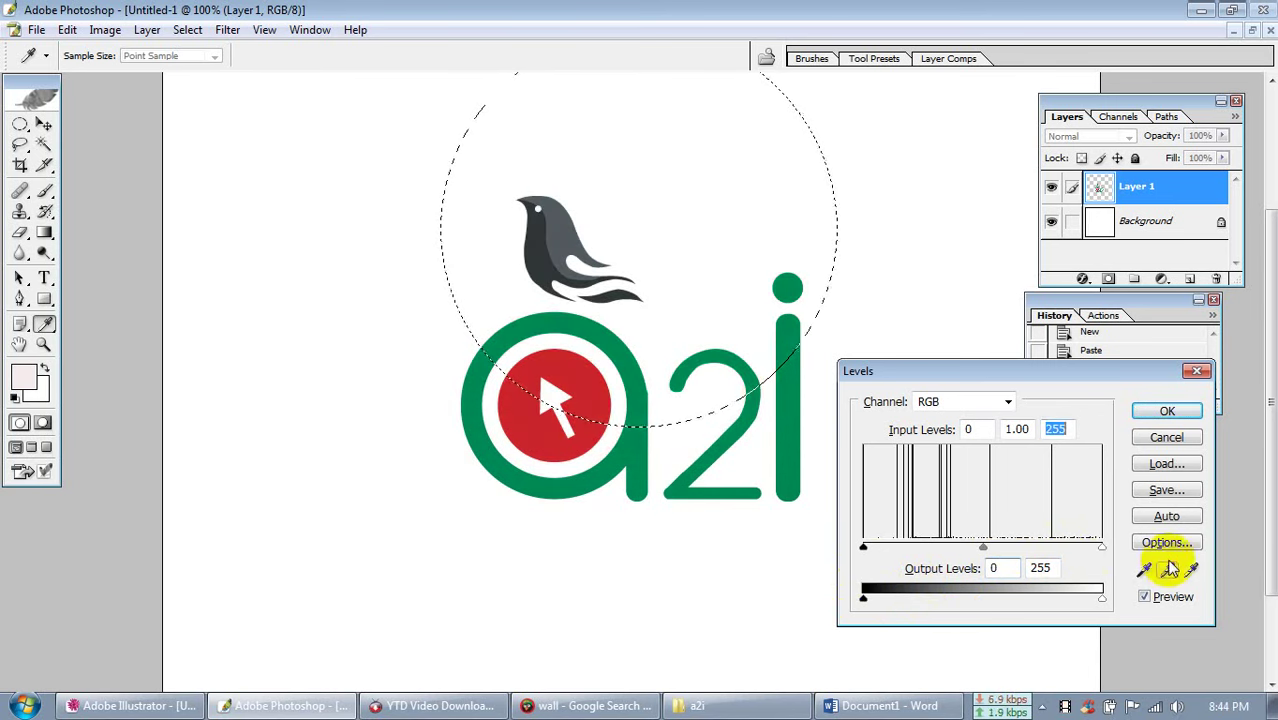
left_click(1166, 437)
left_click(404, 211)
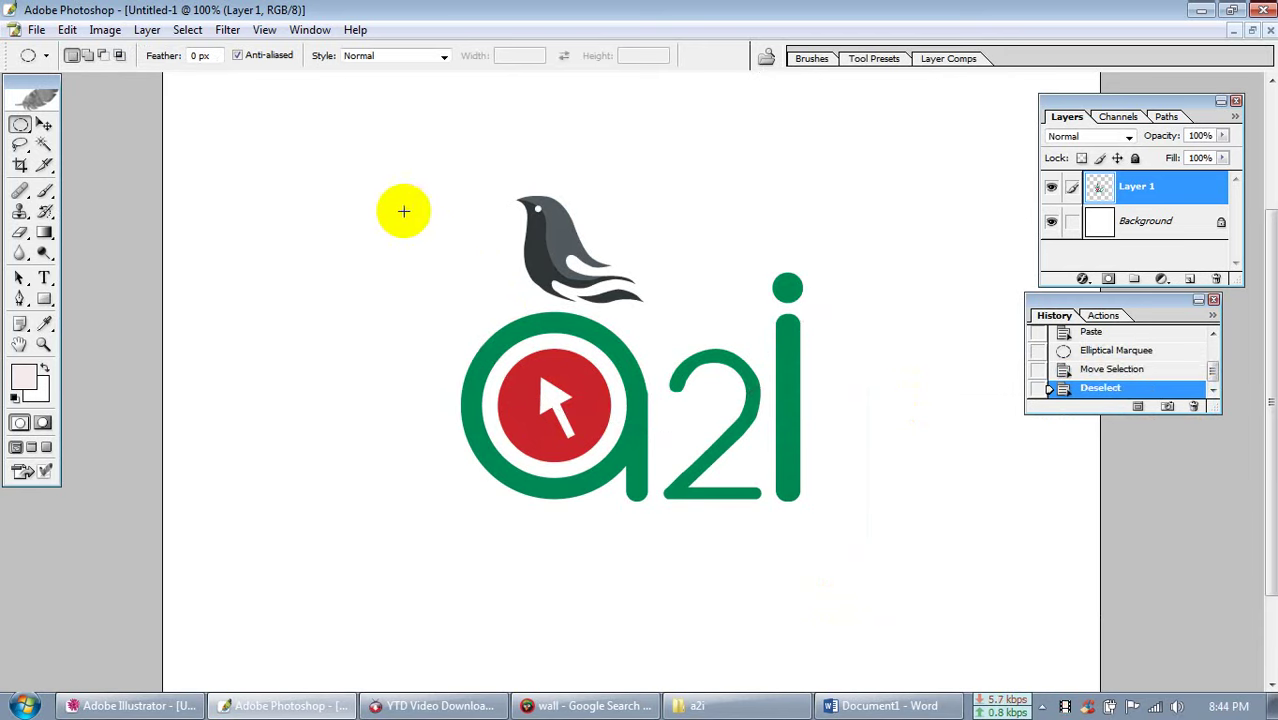
Make a new circular selection enclosing the bird and cutting through the a2i letters, and position it over their upper half
key("ctrl+minus")
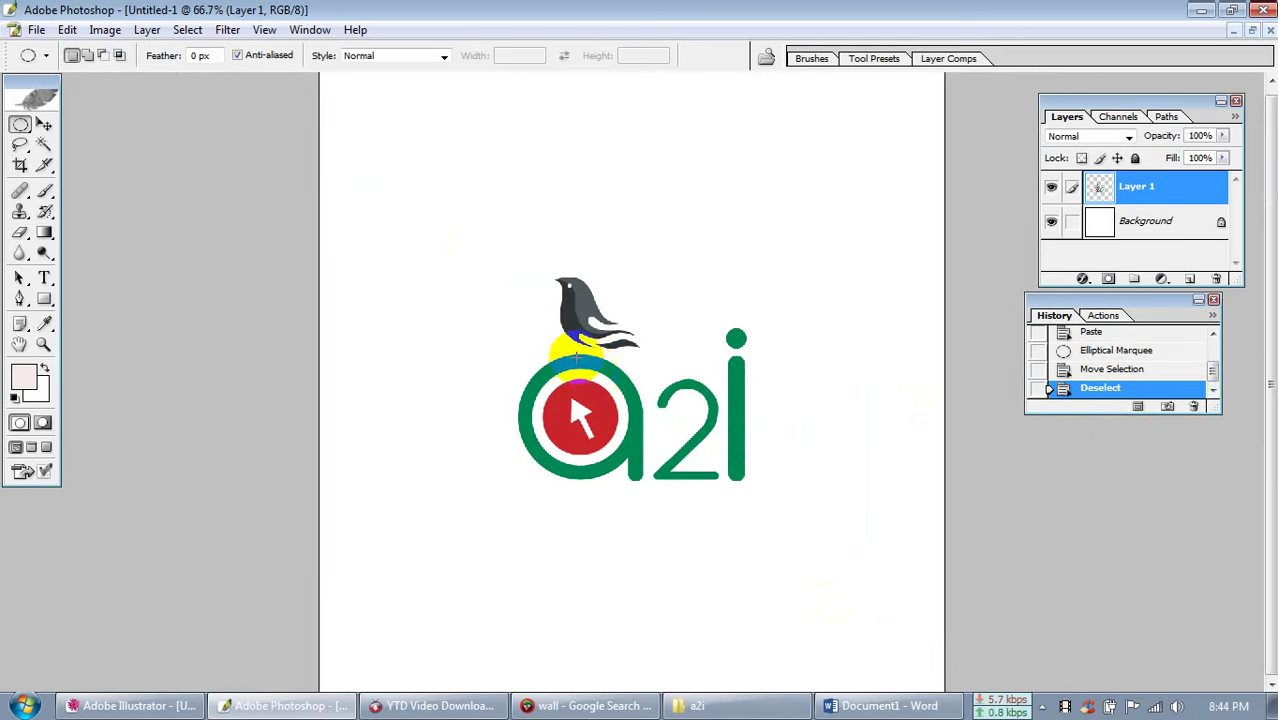
left_click_drag(477, 191, 892, 441)
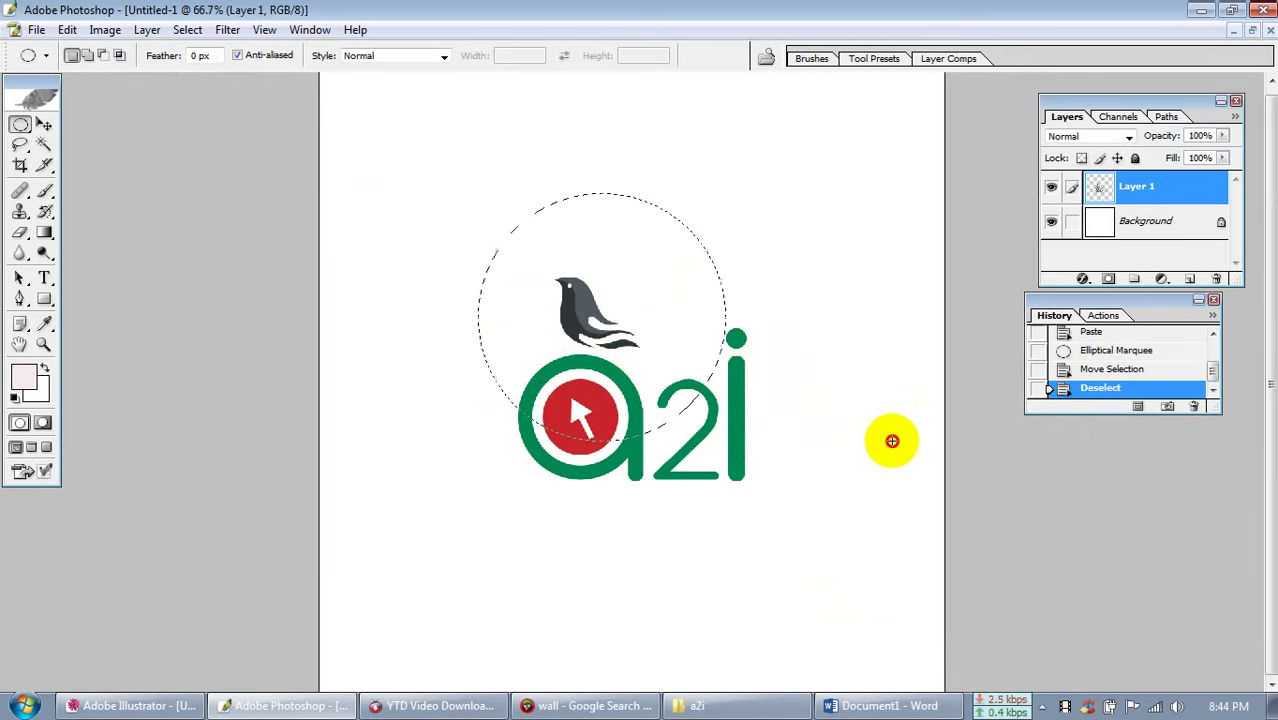
left_click_drag(892, 440, 892, 440)
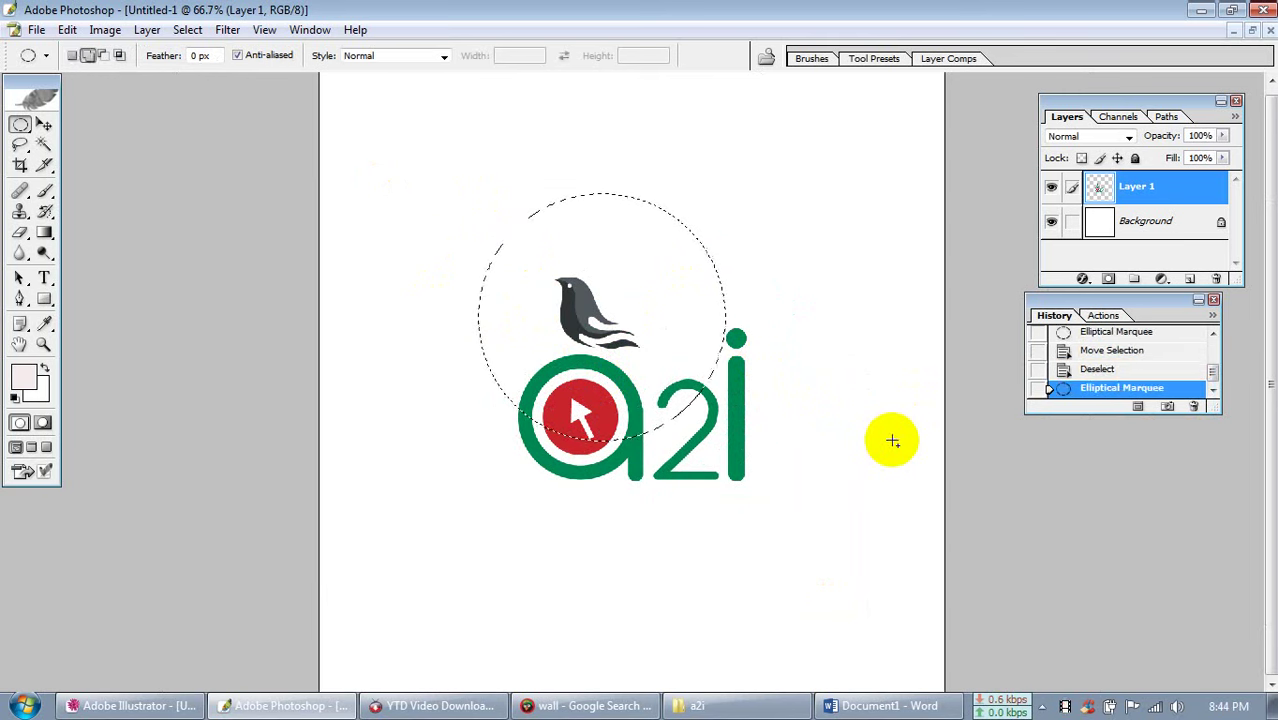
left_click_drag(525, 211, 809, 427)
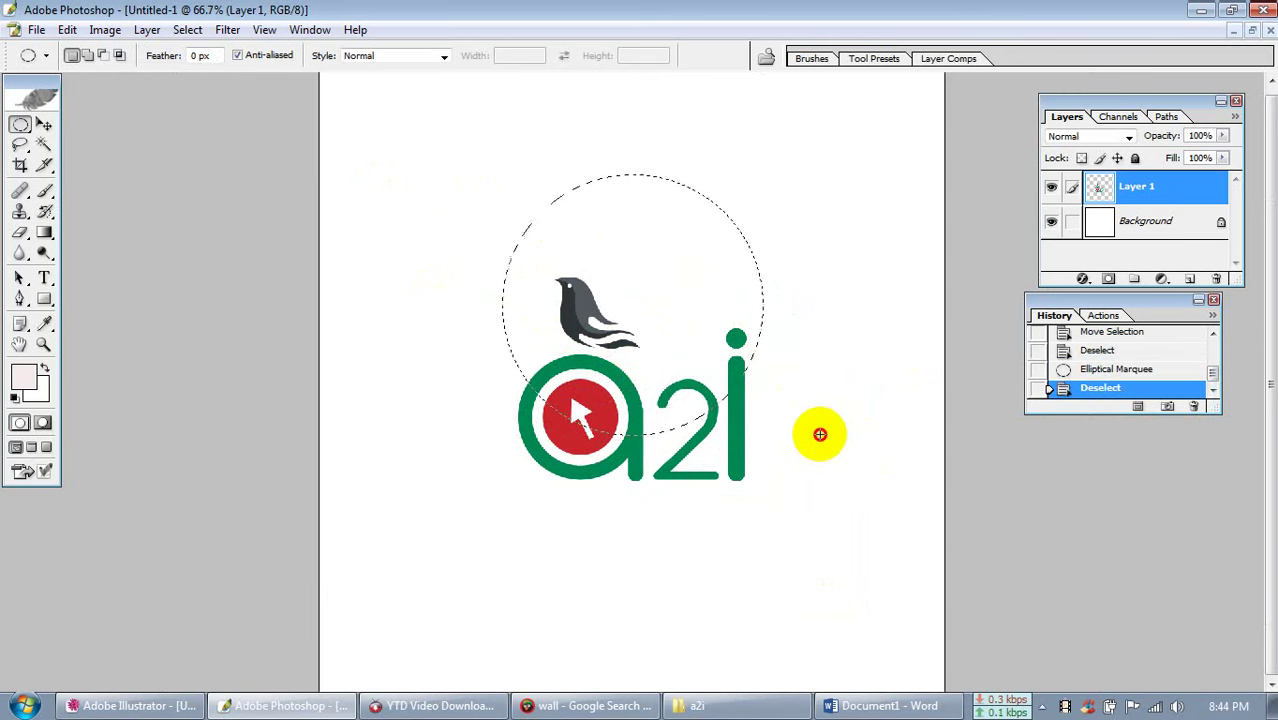
left_click_drag(820, 434, 833, 458)
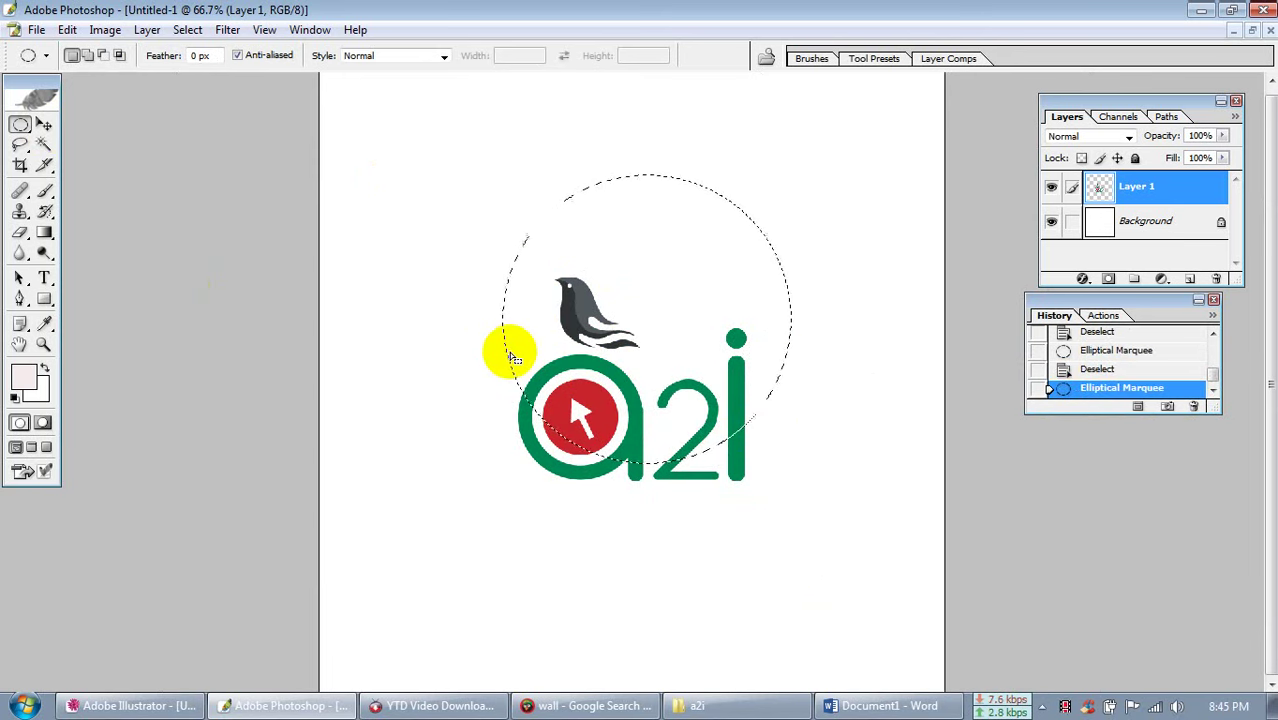
left_click_drag(456, 130, 810, 448)
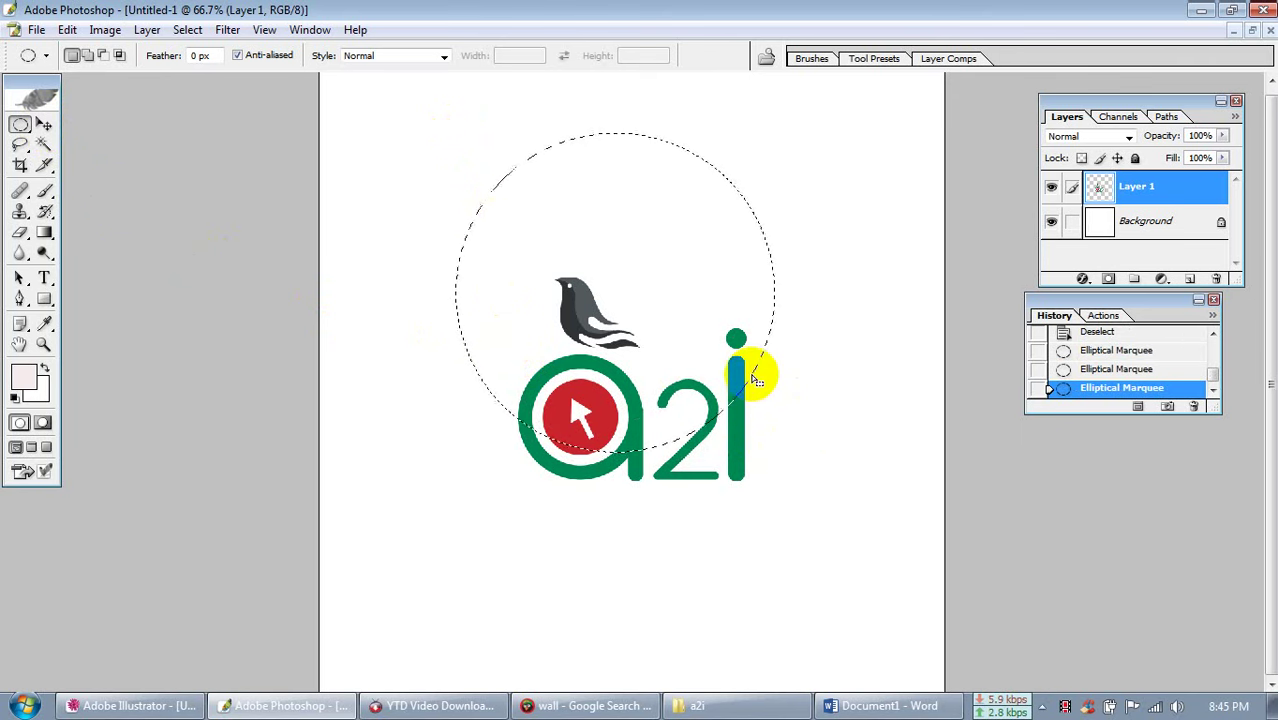
left_click_drag(750, 372, 772, 351)
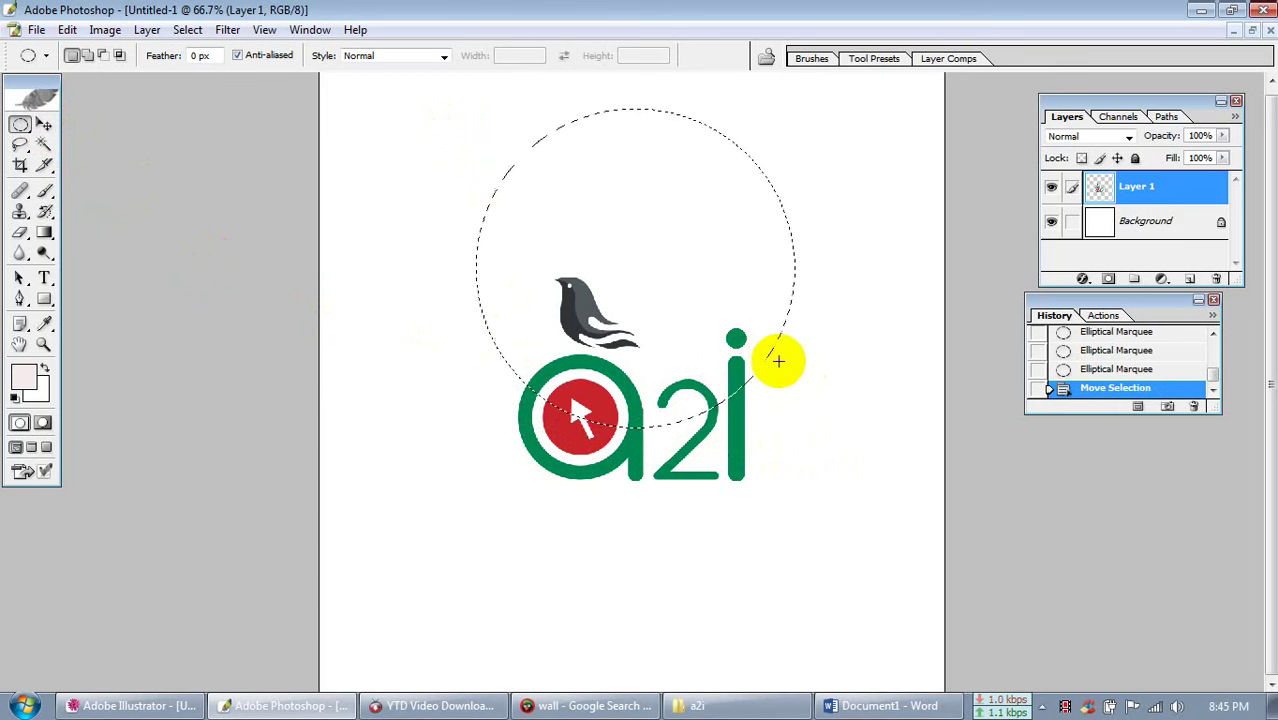
Lighten the selected upper part of the logo using Levels with the output black level at 44, and deselect
key("ctrl+l")
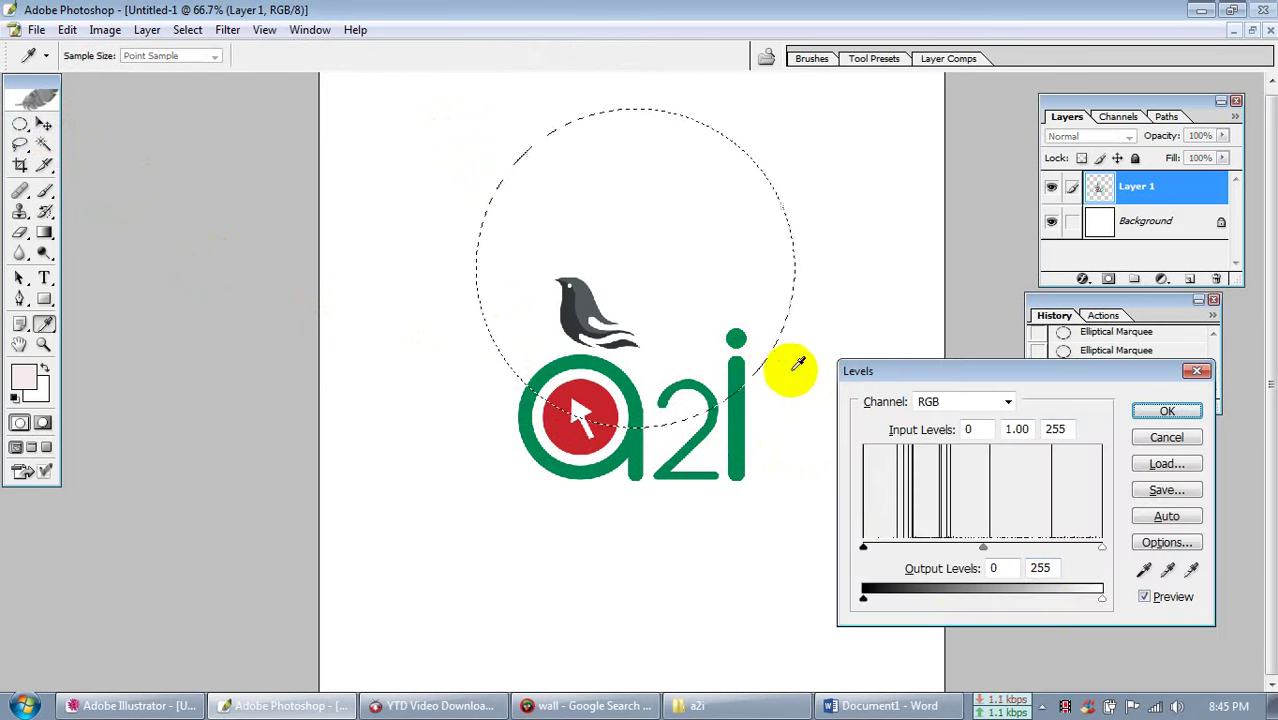
left_click_drag(864, 597, 888, 615)
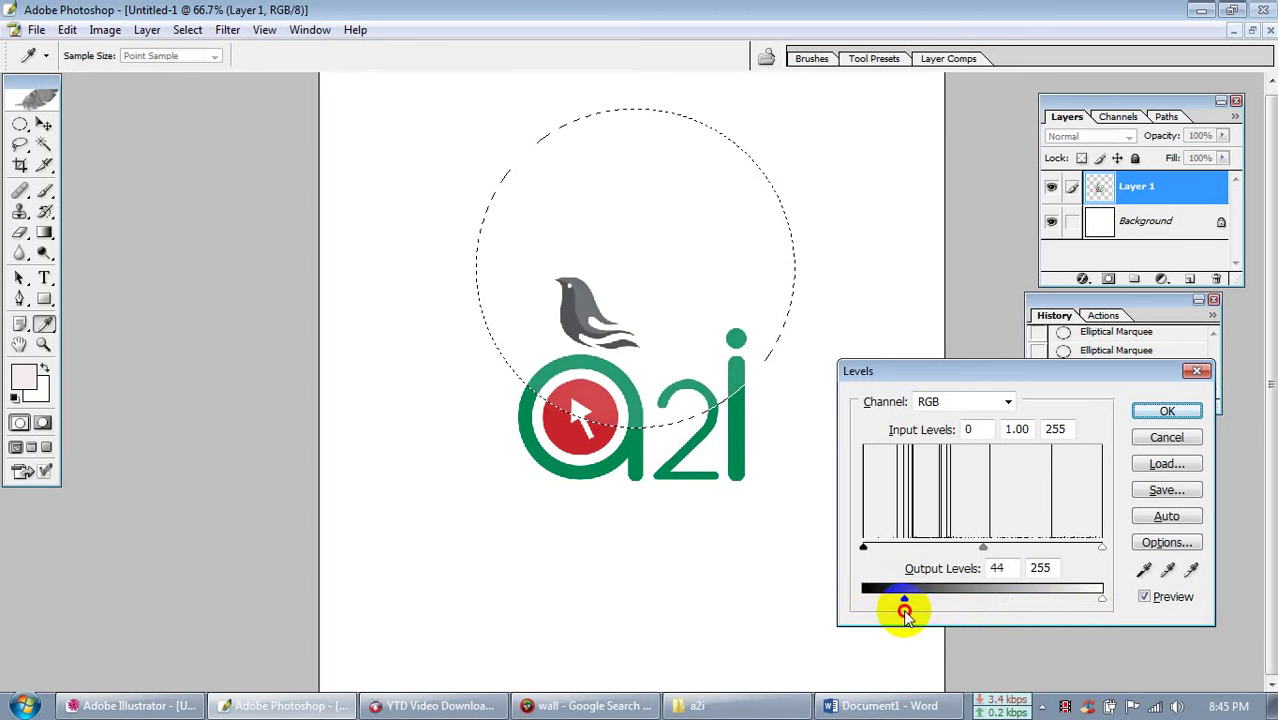
left_click_drag(903, 609, 904, 608)
left_click(1150, 410)
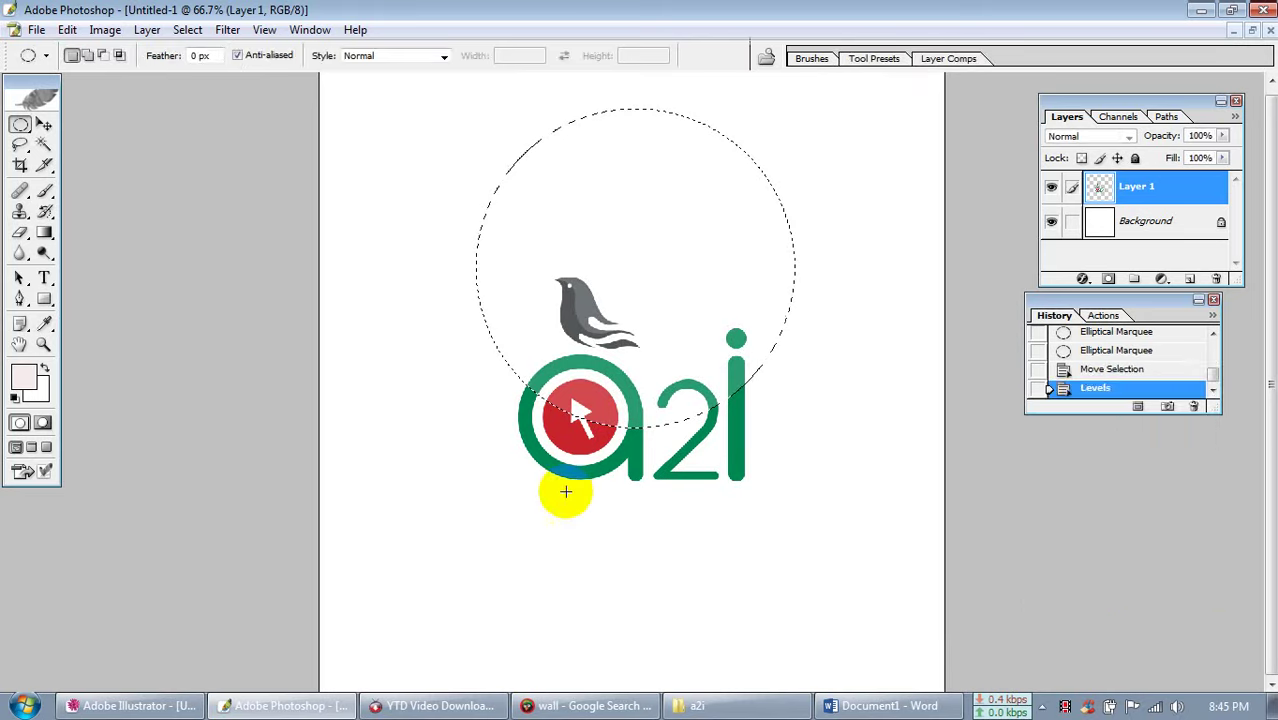
left_click(236, 380)
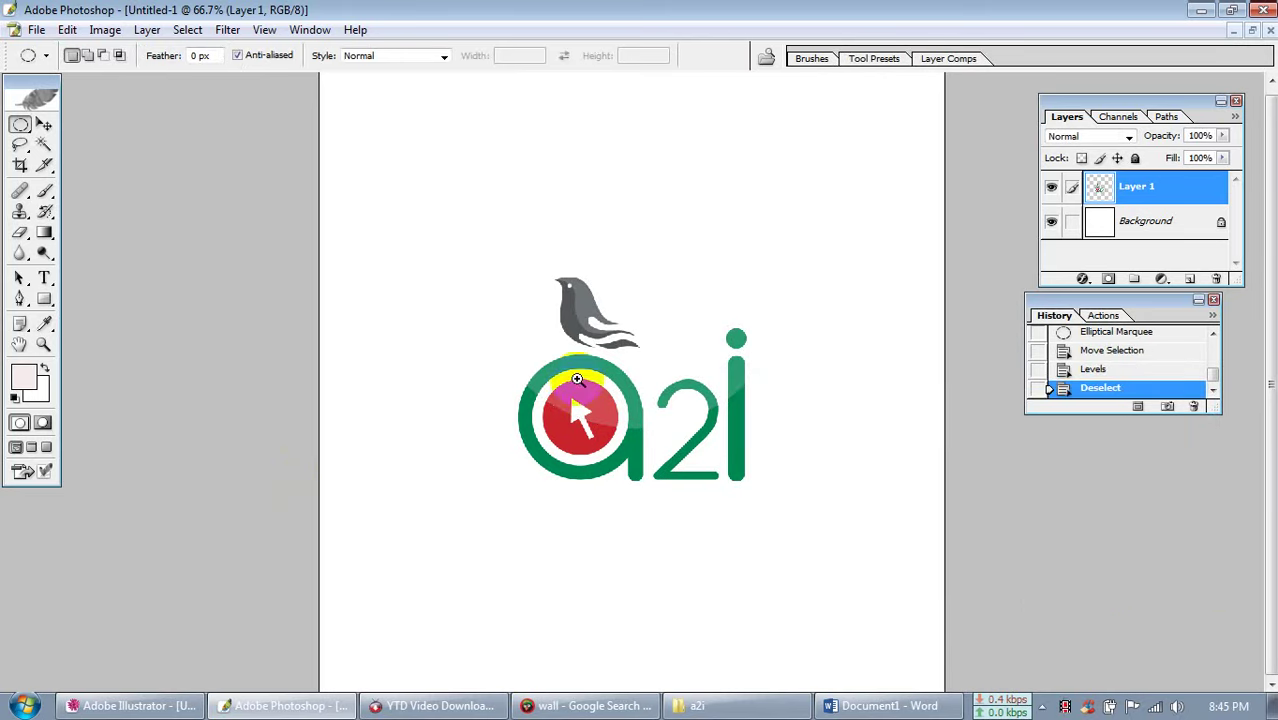
left_click_drag(451, 329, 890, 503)
left_click(719, 476, "alt")
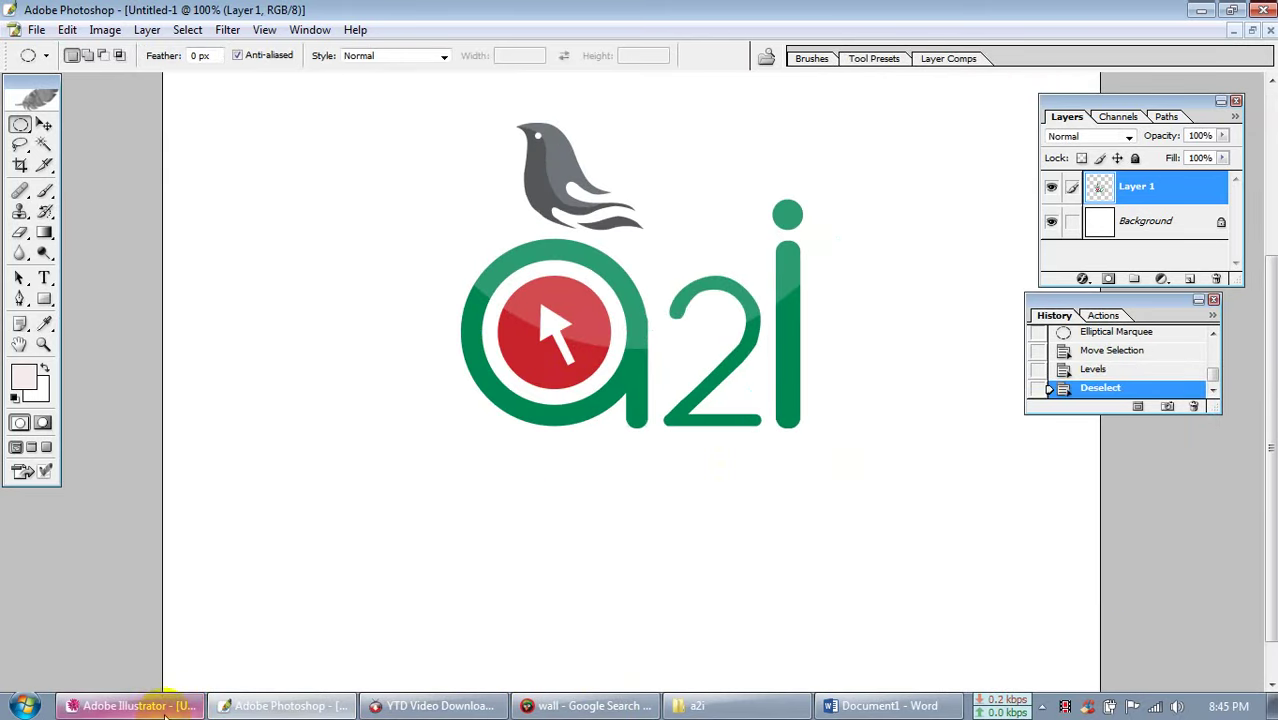
Switch to Illustrator, copy the Bengali tagline below the redrawn logo, and return to Photoshop
left_click(140, 706)
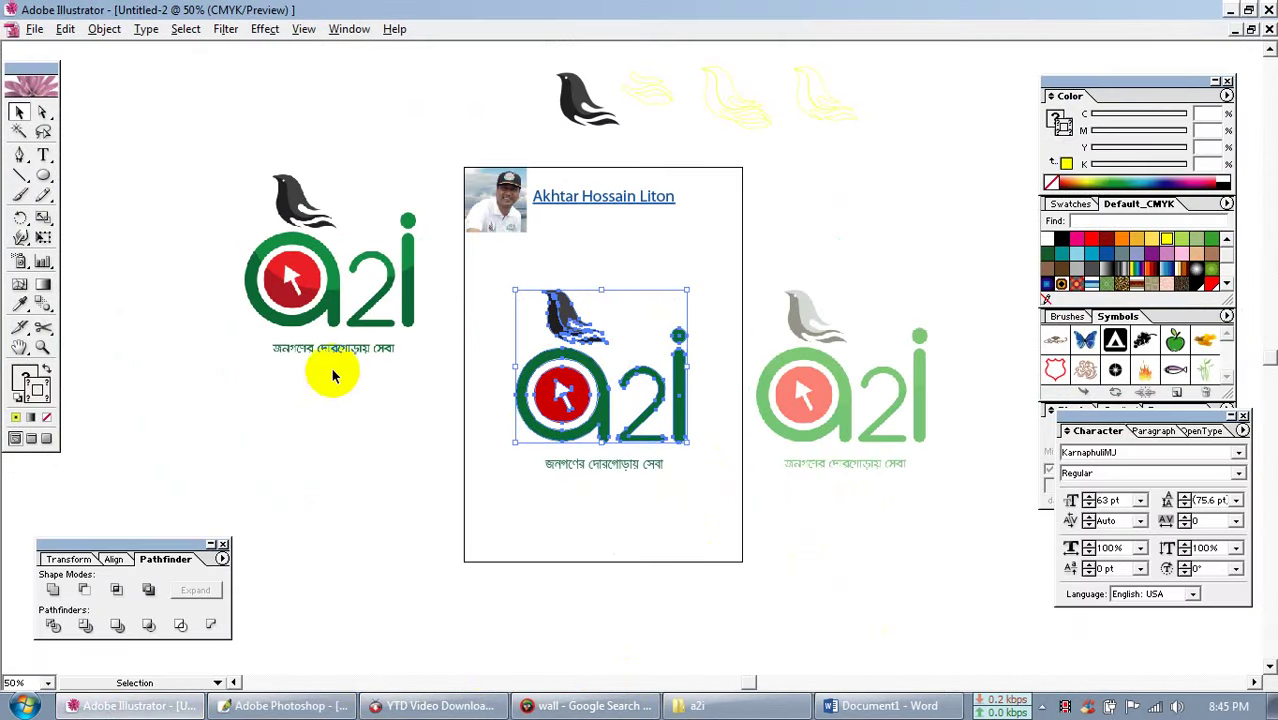
left_click(586, 466)
left_click_drag(485, 308, 760, 523)
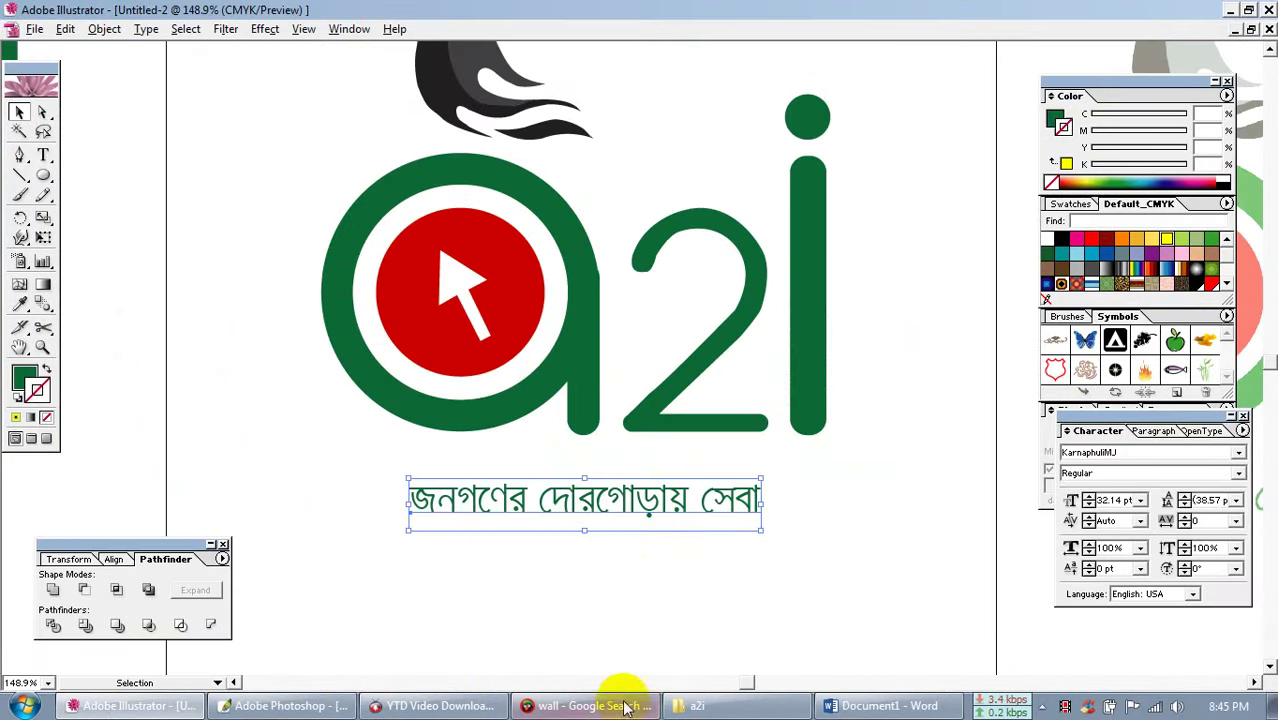
left_click(316, 706)
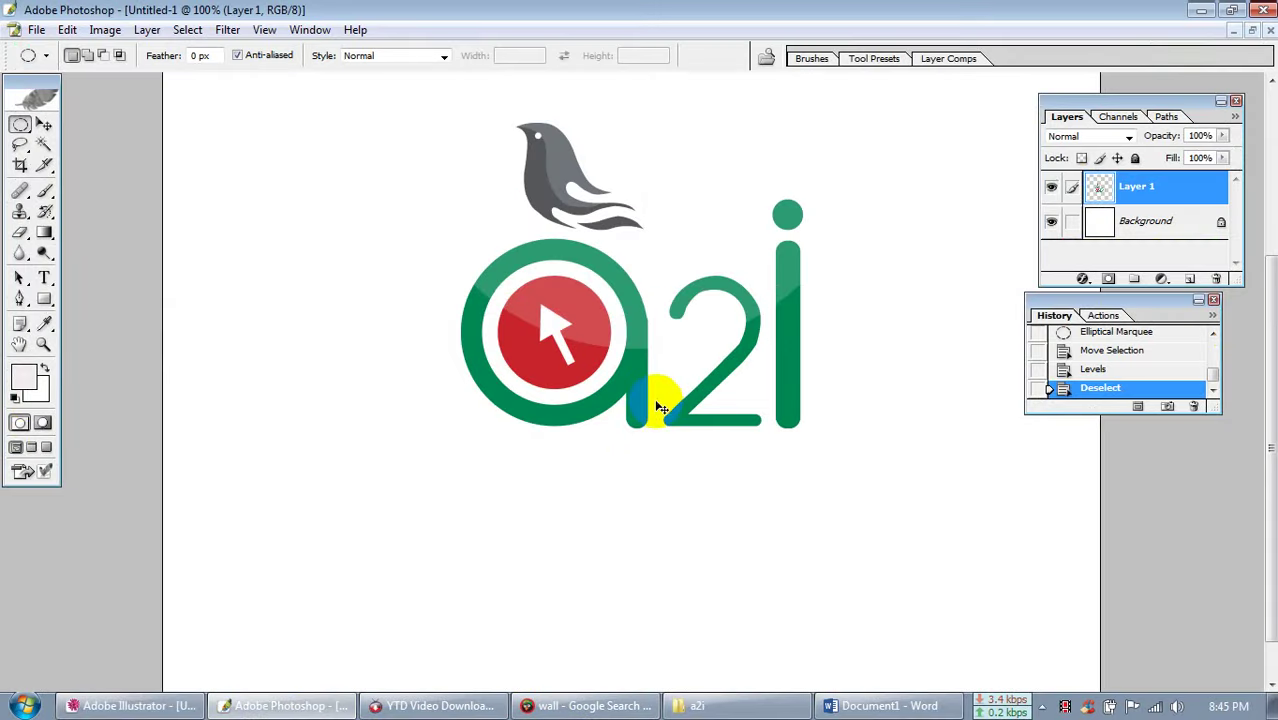
Paste the copied Bengali tagline as pixels and place it centred just below the a2i letters
key("ctrl+v")
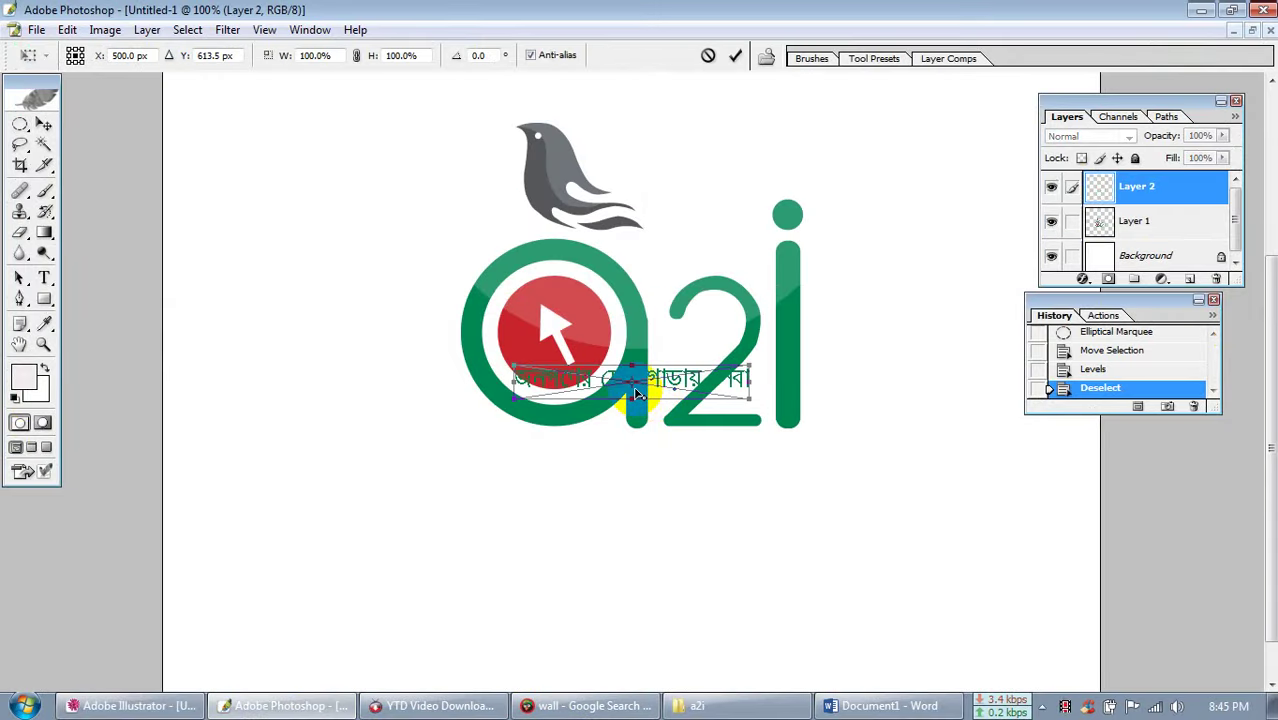
key("Return")
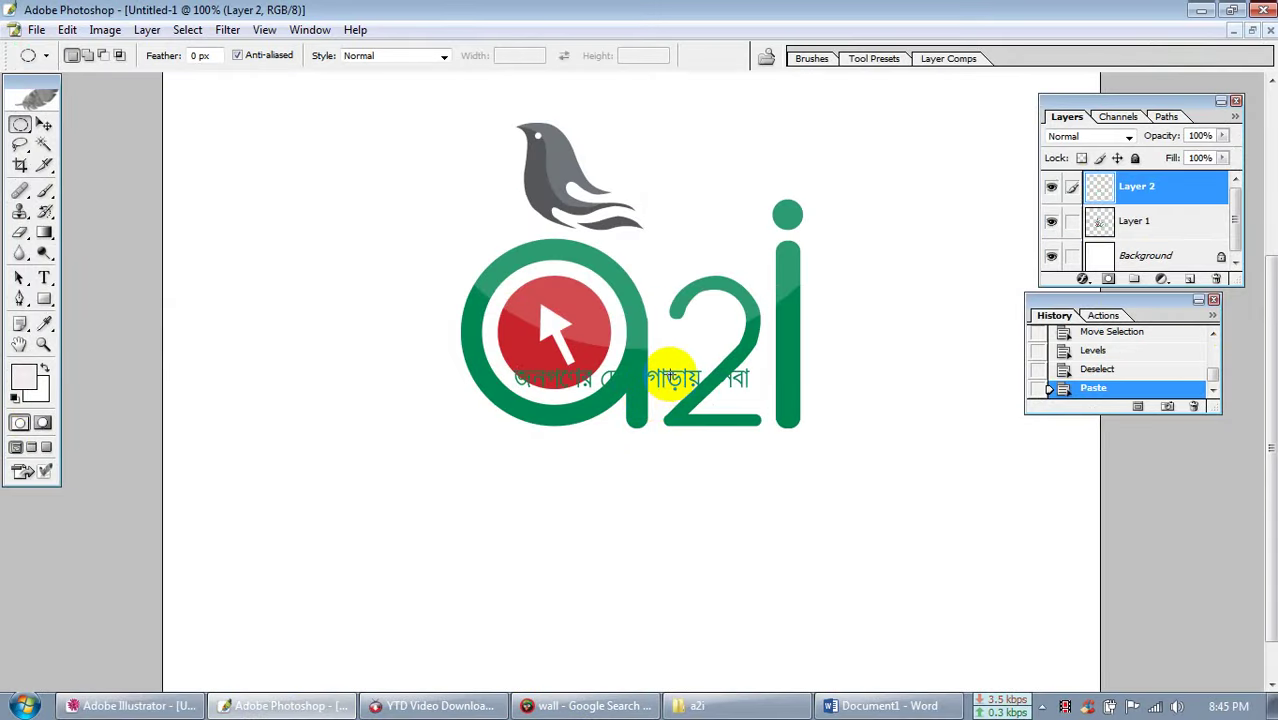
left_click(44, 124)
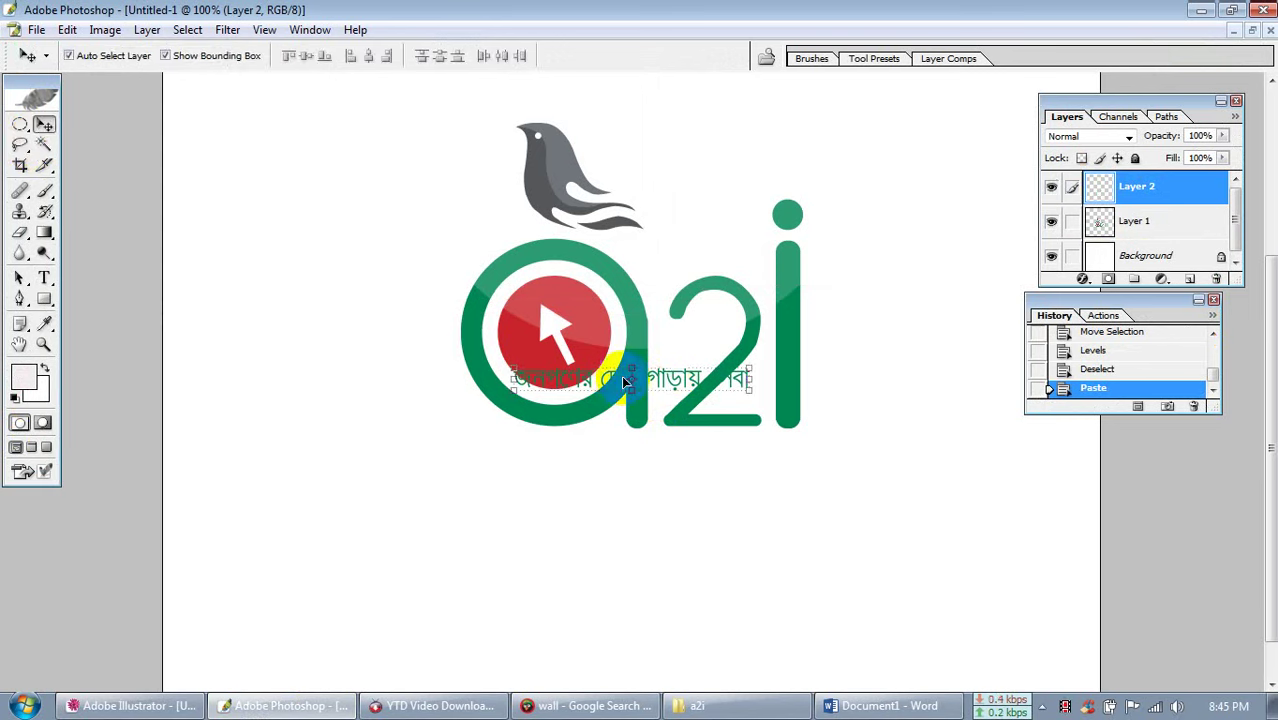
left_click_drag(661, 378, 670, 466)
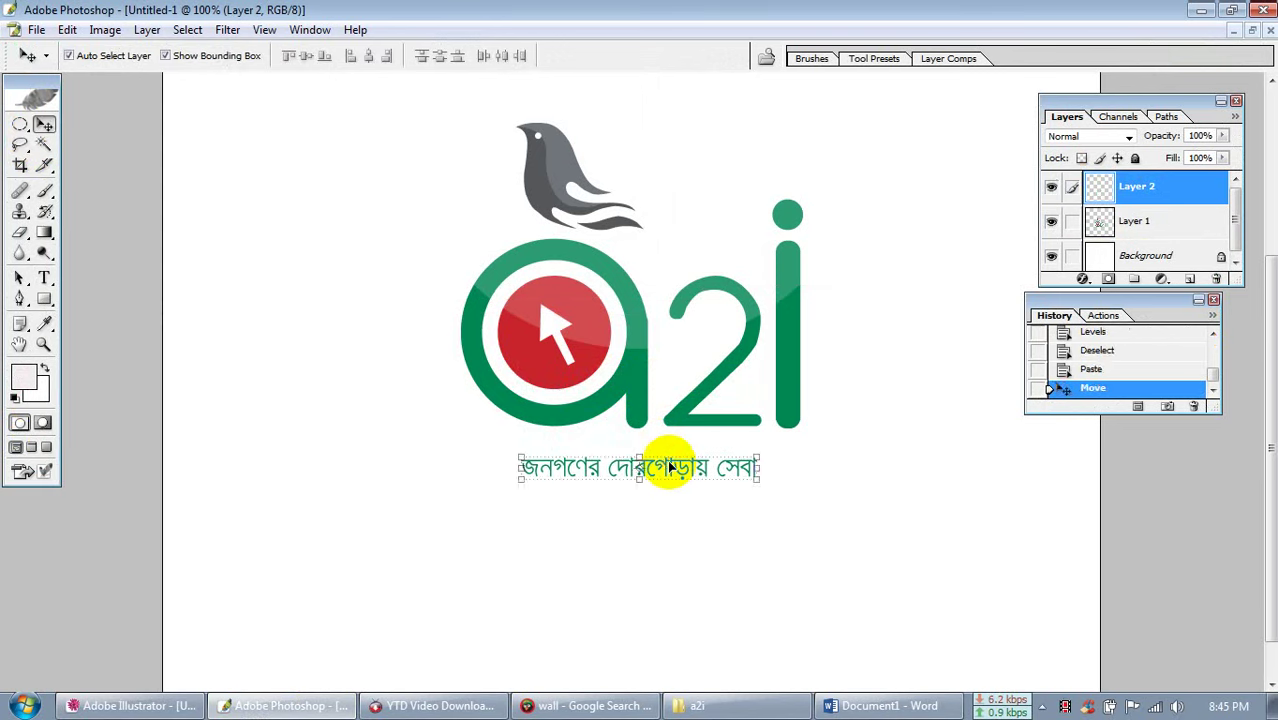
Add a drop shadow with a distance of 7 px to the layer holding the bird and a2i letters
left_click(632, 316)
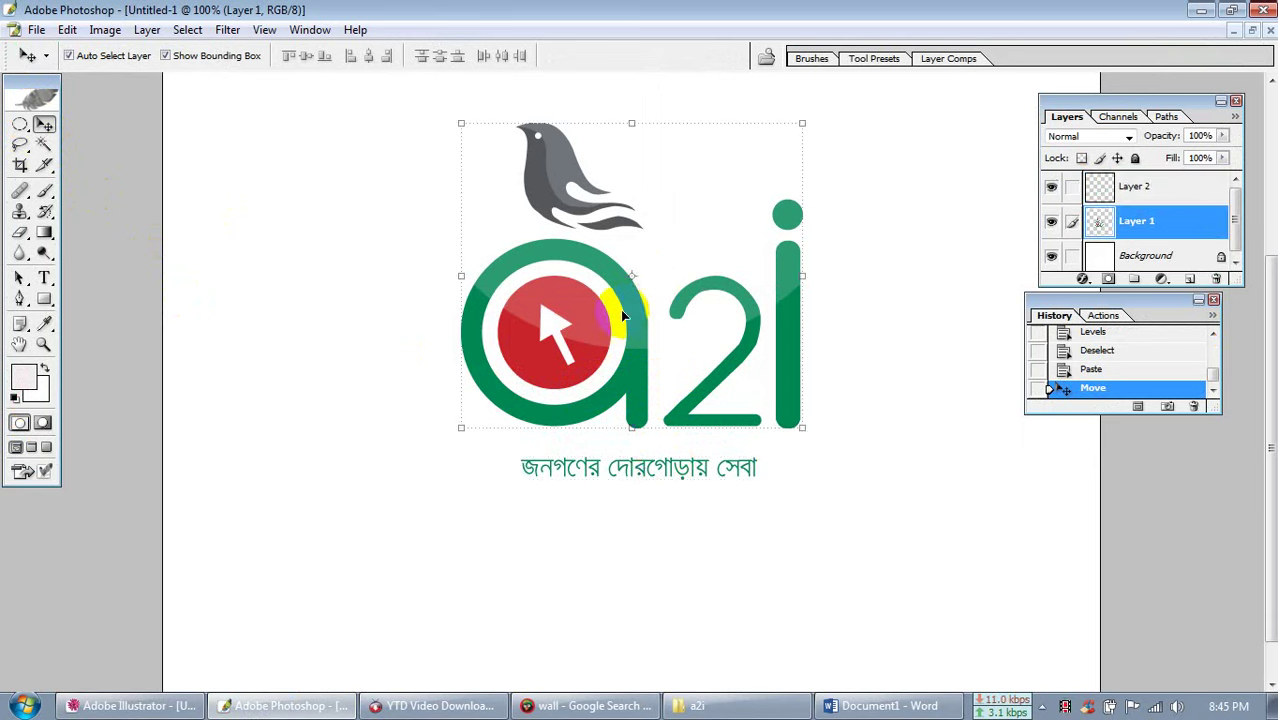
left_click_drag(1103, 308, 1129, 420)
left_click(1086, 281)
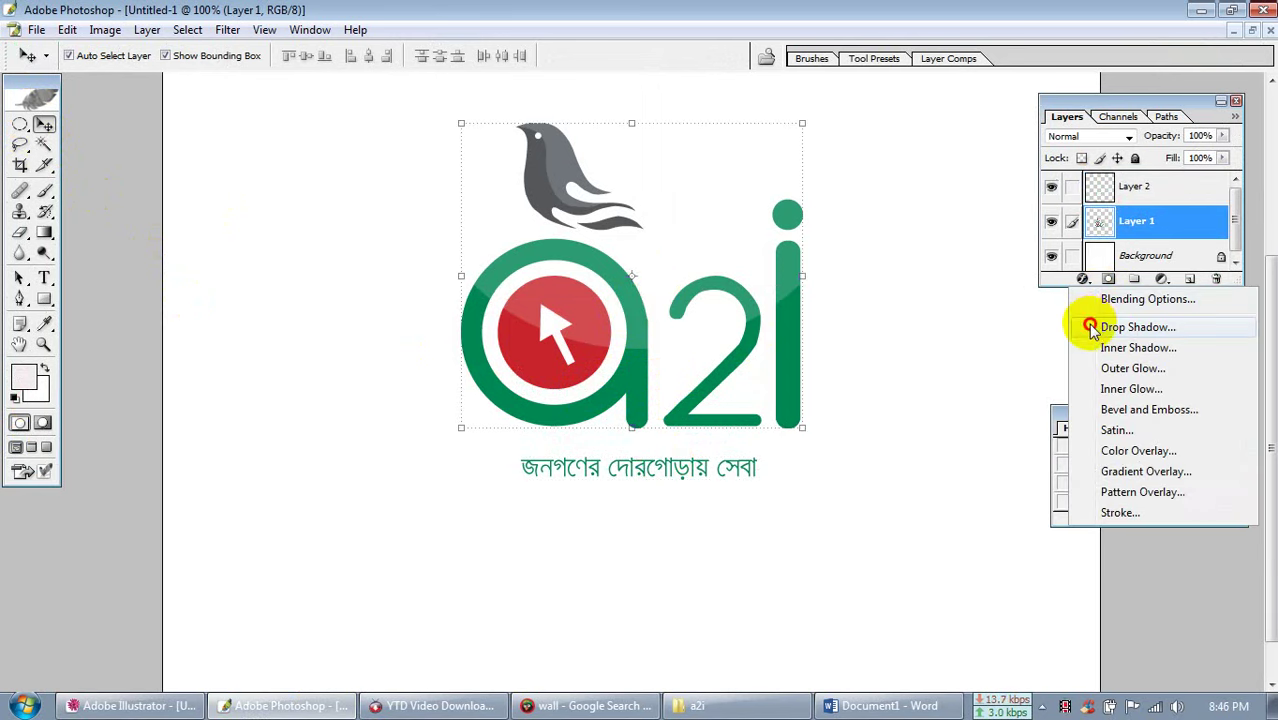
left_click(1090, 320)
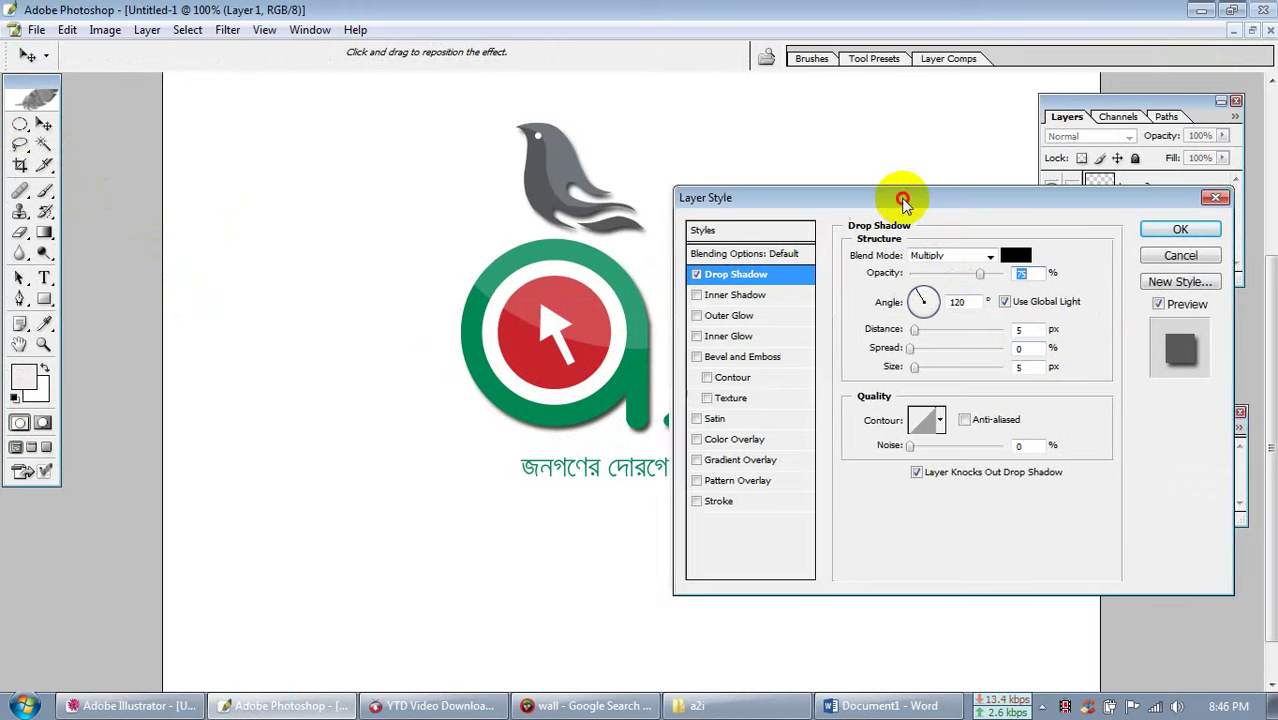
left_click_drag(900, 196, 1030, 195)
left_click_drag(1041, 330, 1043, 331)
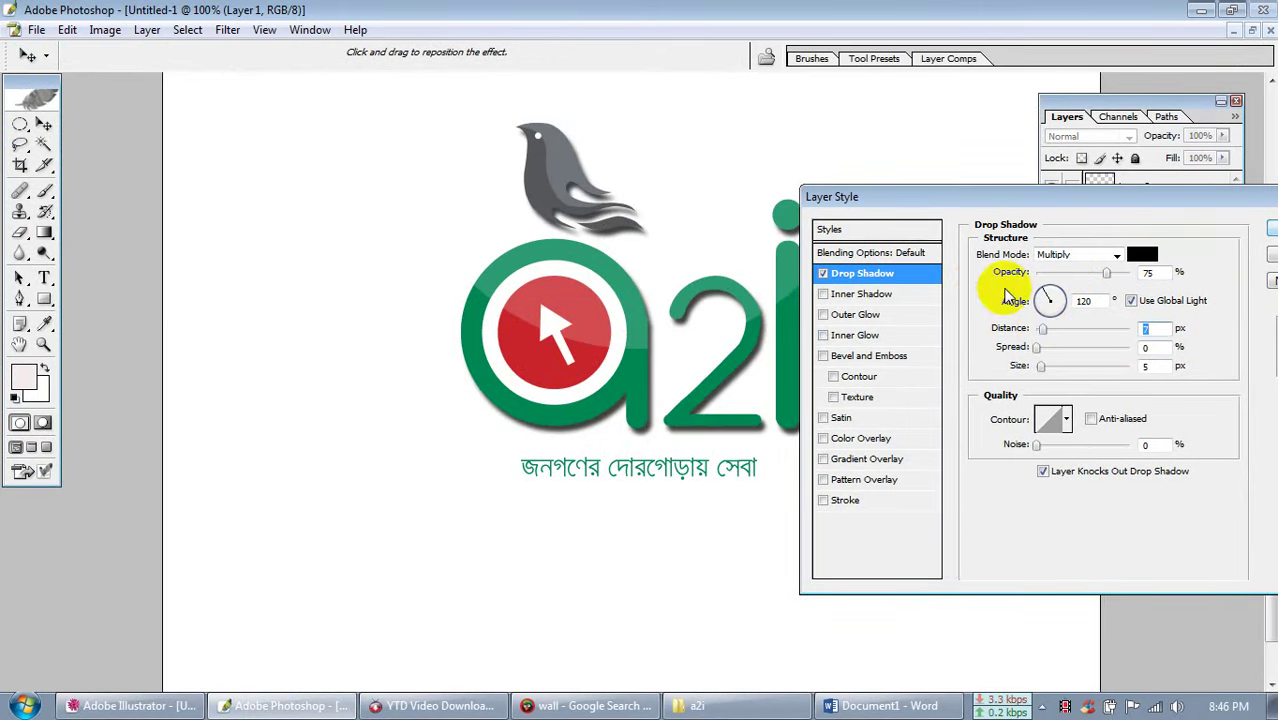
left_click_drag(1156, 197, 915, 227)
left_click(1055, 251)
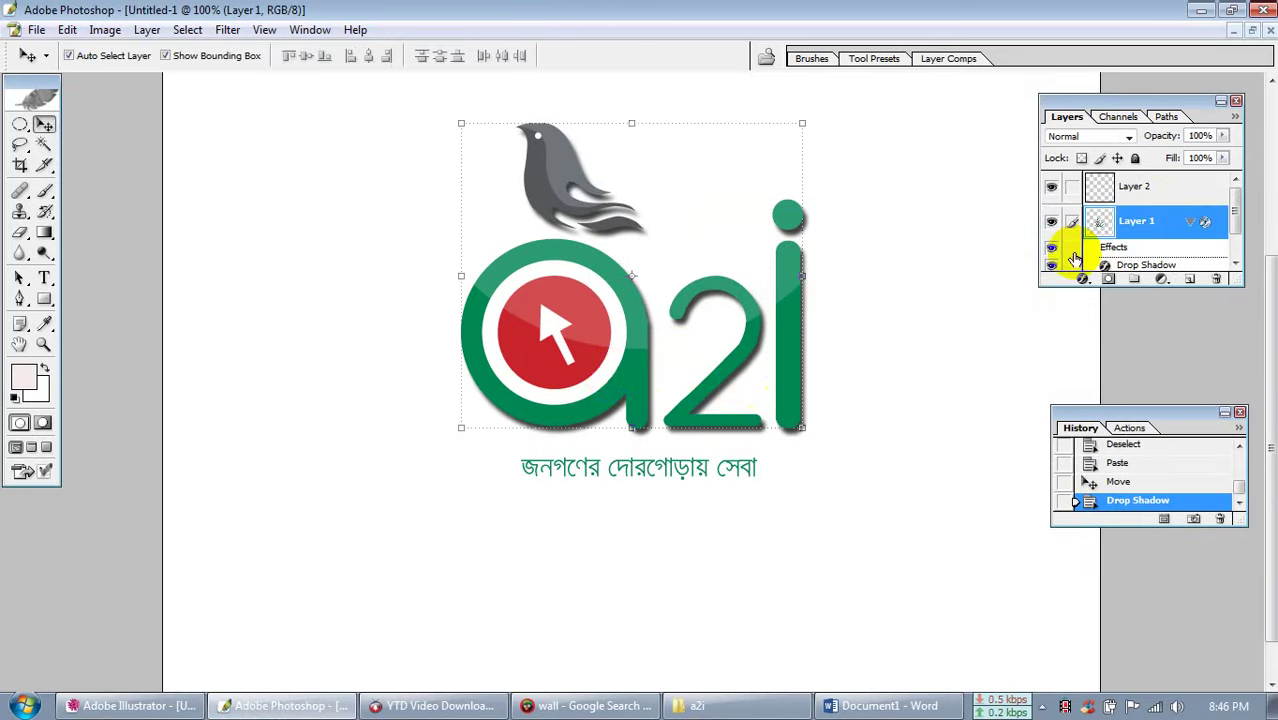
Crop the canvas to a tight square around the logo and its tagline, leaving a narrow white margin
left_click(744, 383, "alt")
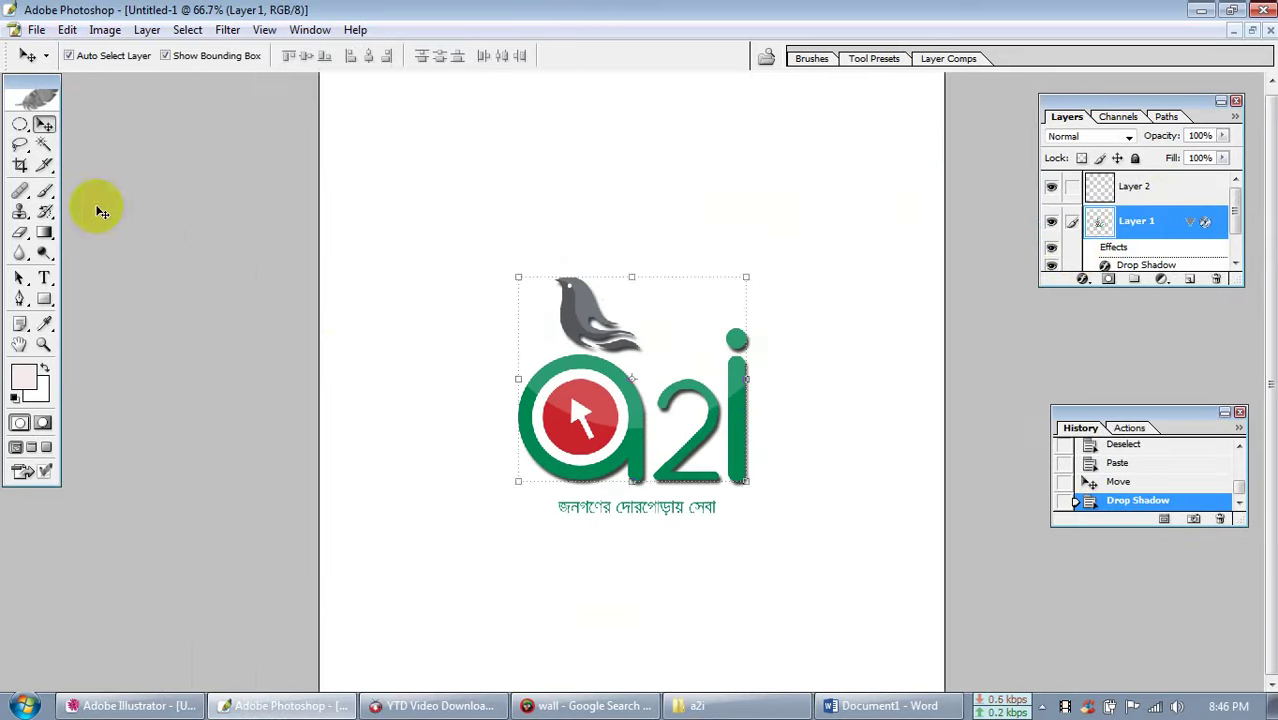
left_click(20, 165)
left_click_drag(512, 270, 775, 530)
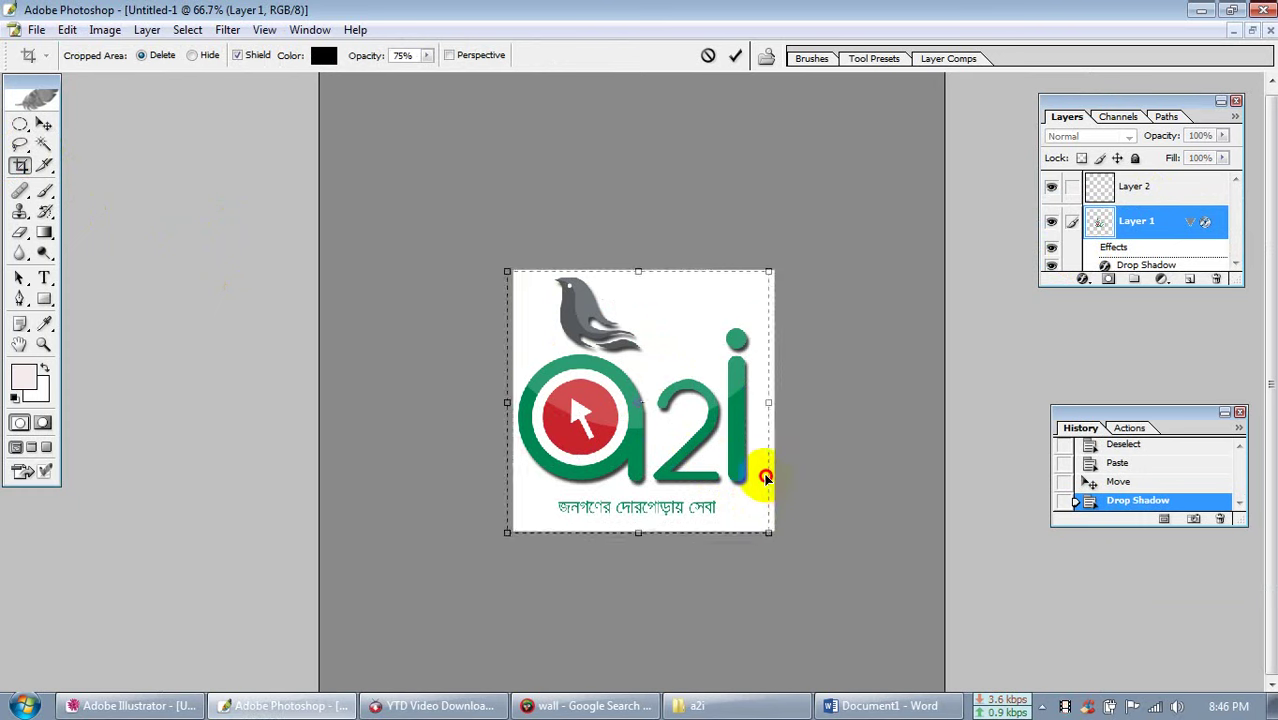
left_click_drag(760, 476, 752, 477)
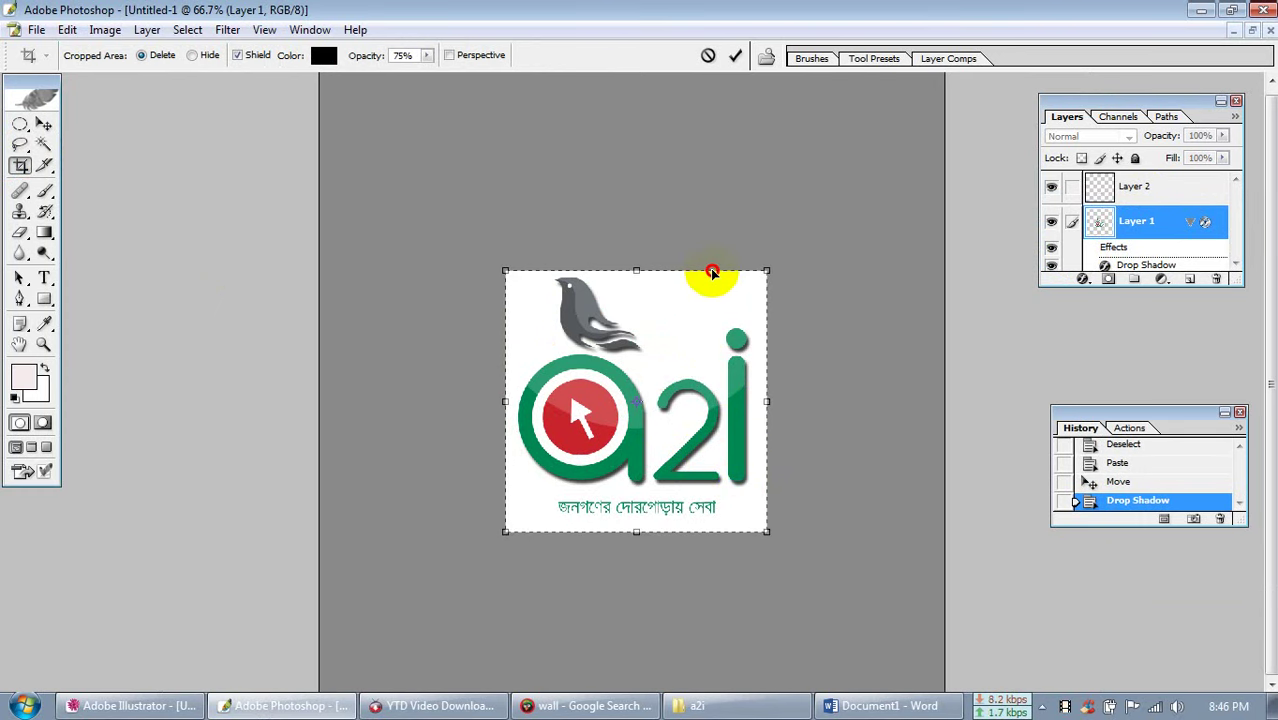
left_click_drag(712, 271, 712, 263)
double_click(699, 333)
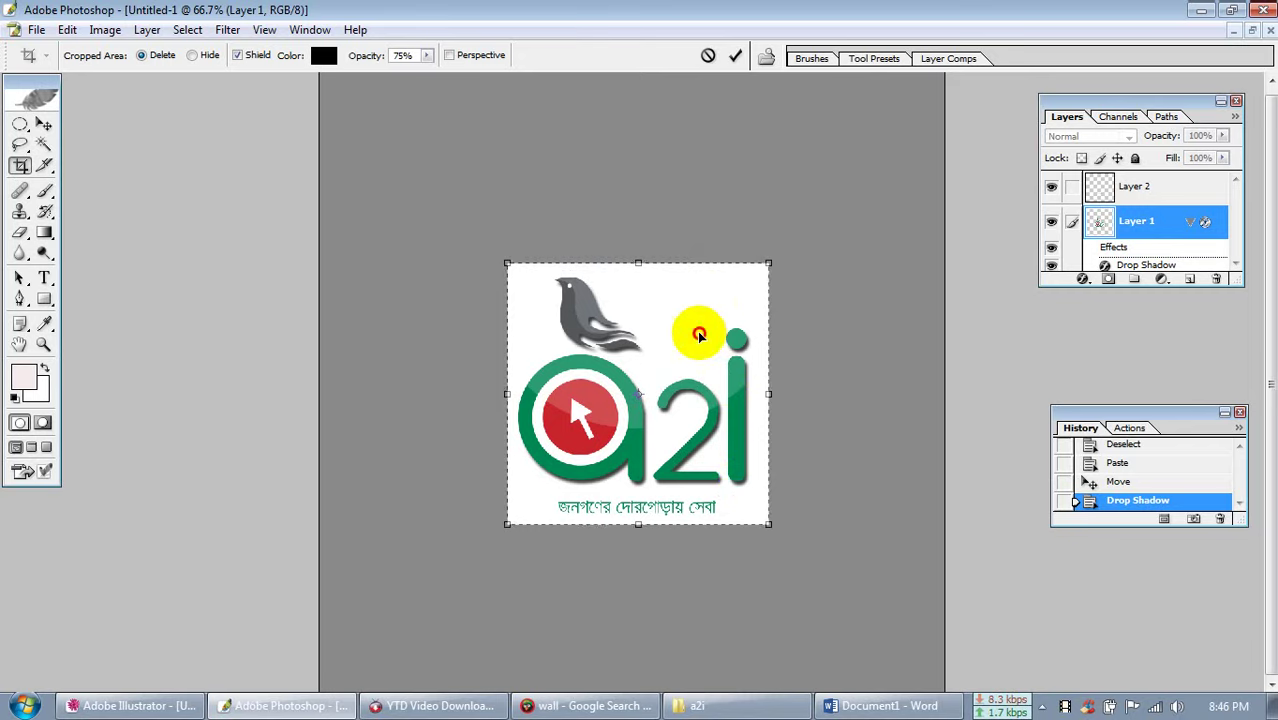
Export the cropped logo for web as a medium-quality JPEG named "a2i Making" in the GRAPHICS folder
left_click(35, 30)
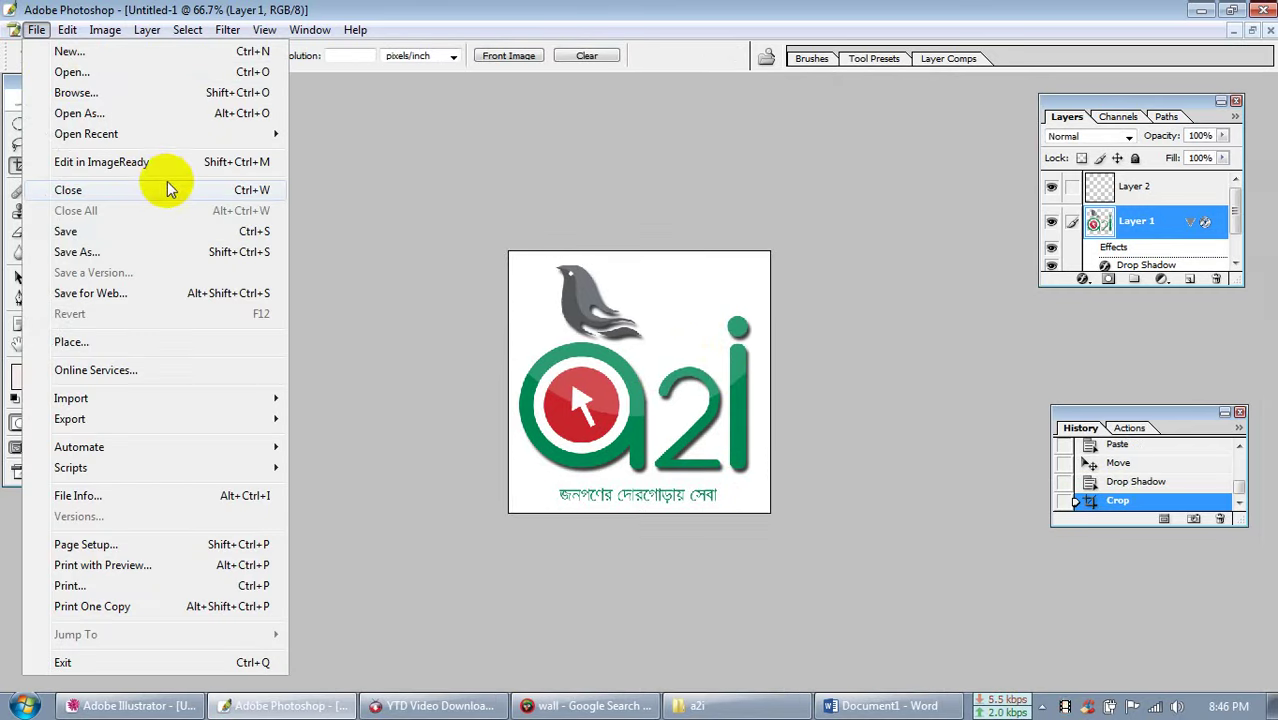
left_click(123, 288)
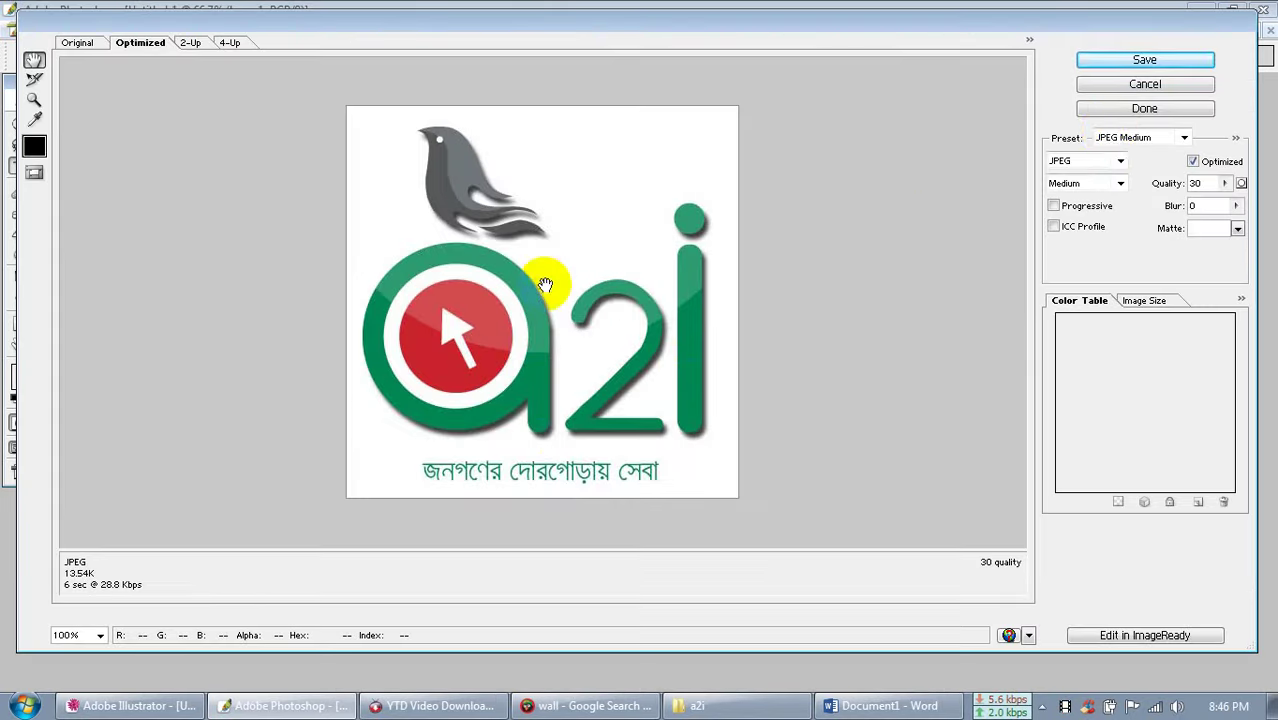
left_click(1112, 63)
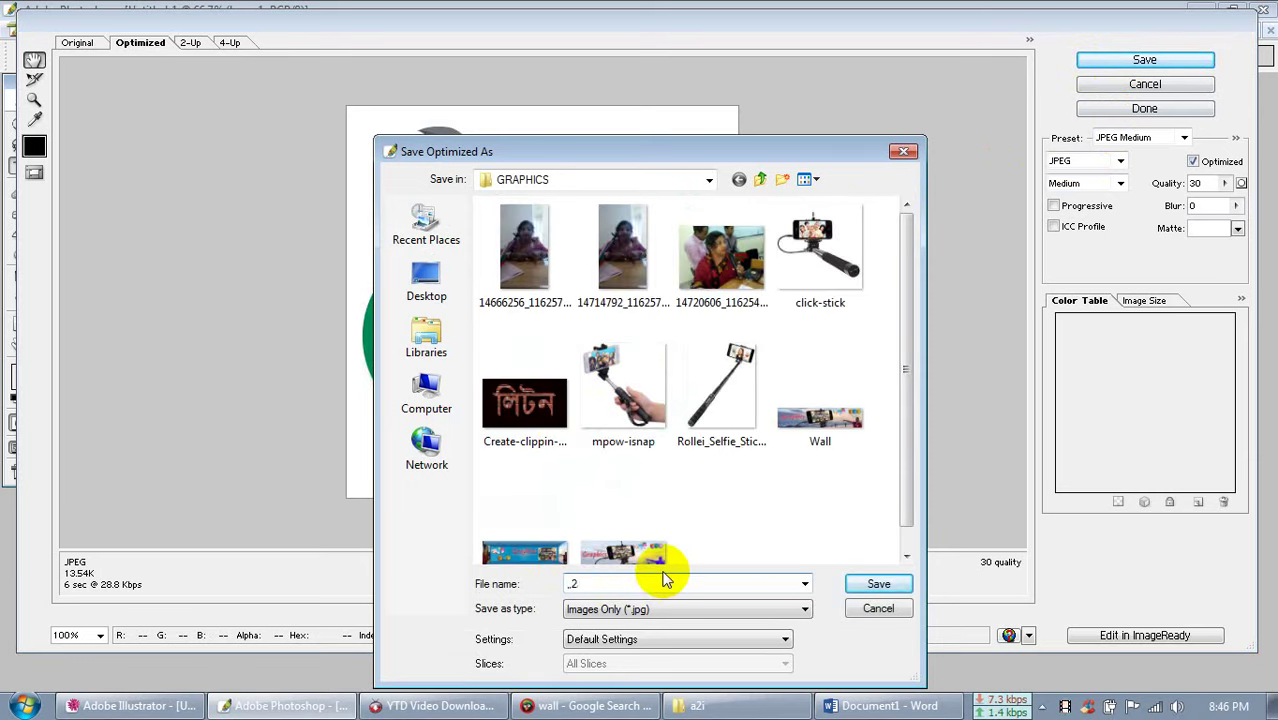
type("a2i")
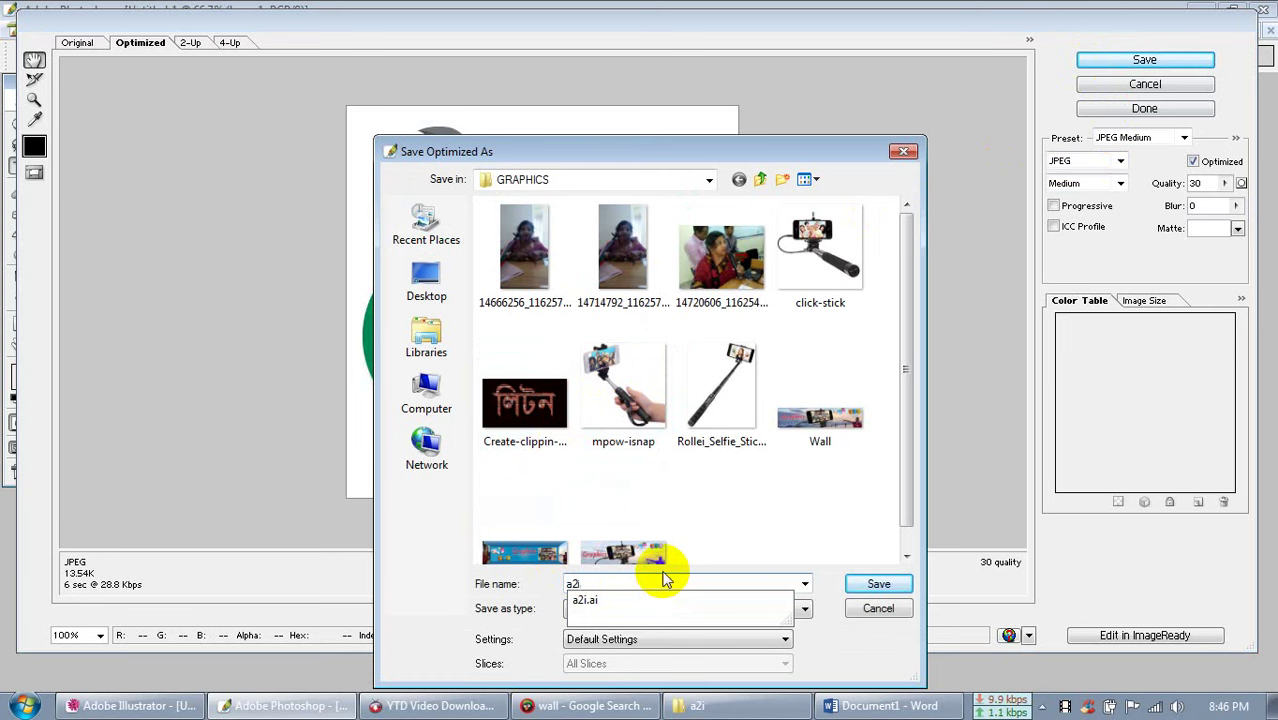
type(" Making")
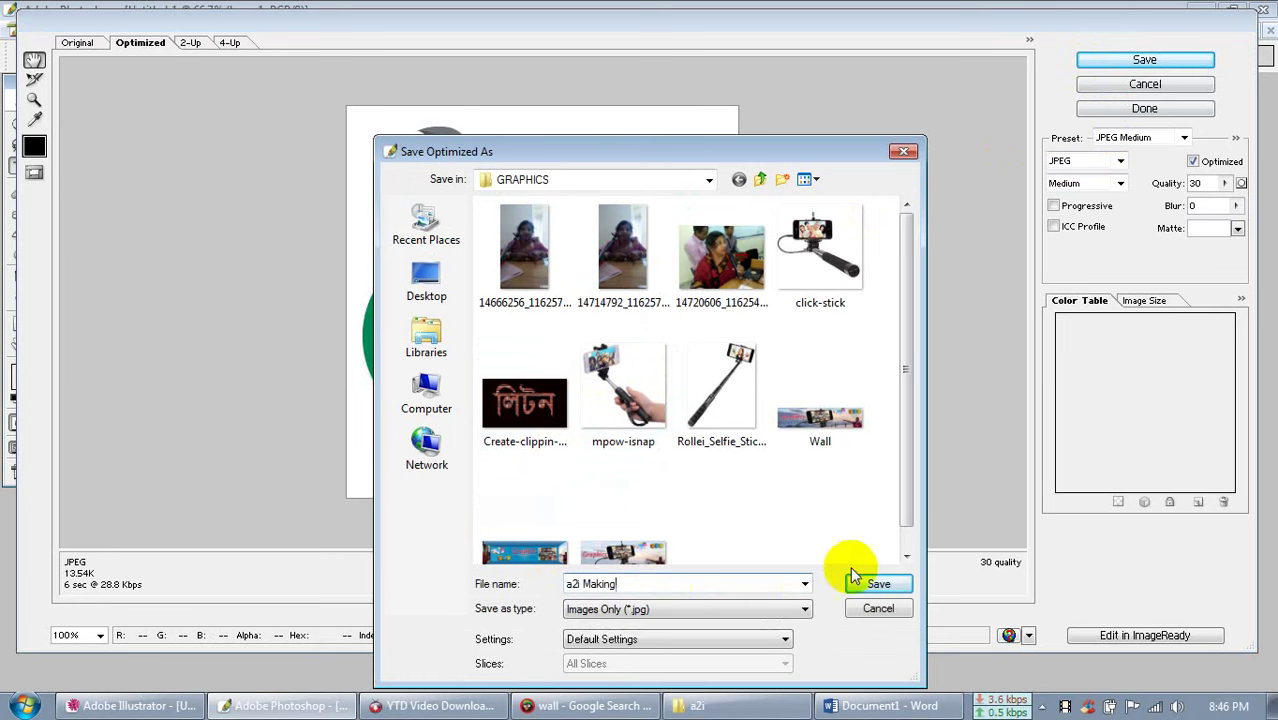
left_click(880, 584)
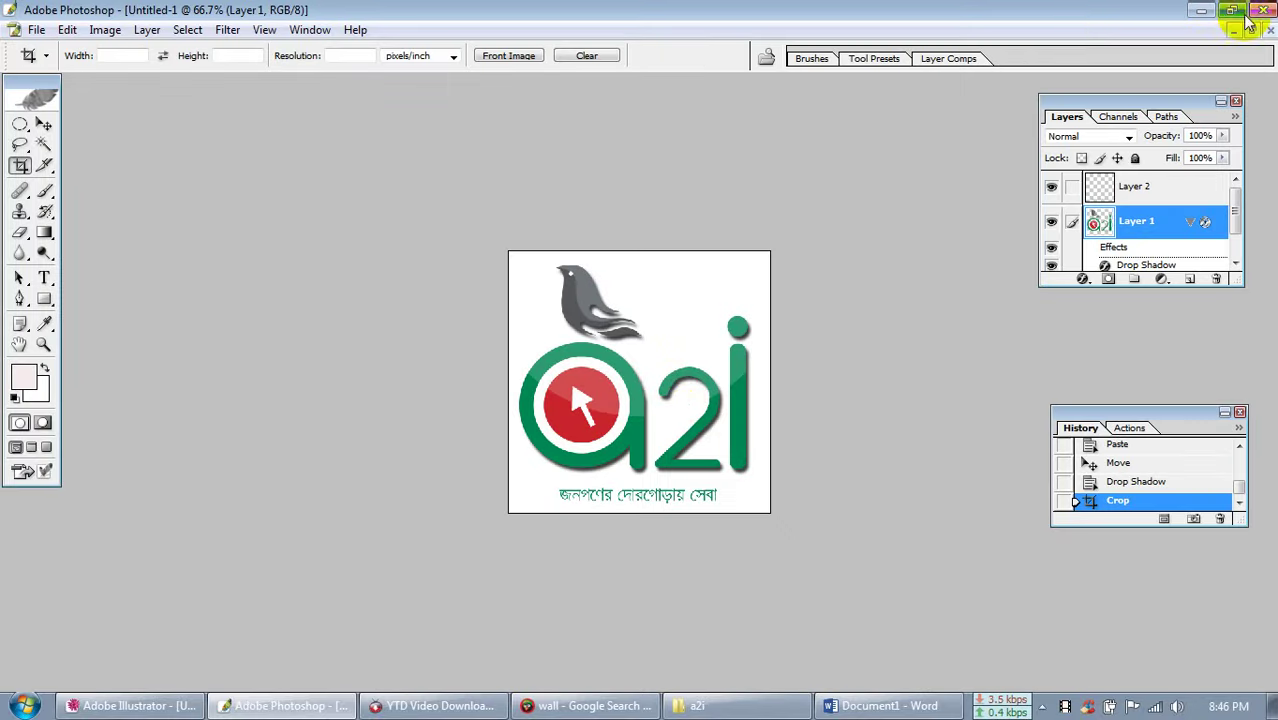
left_click_drag(460, 240, 896, 454)
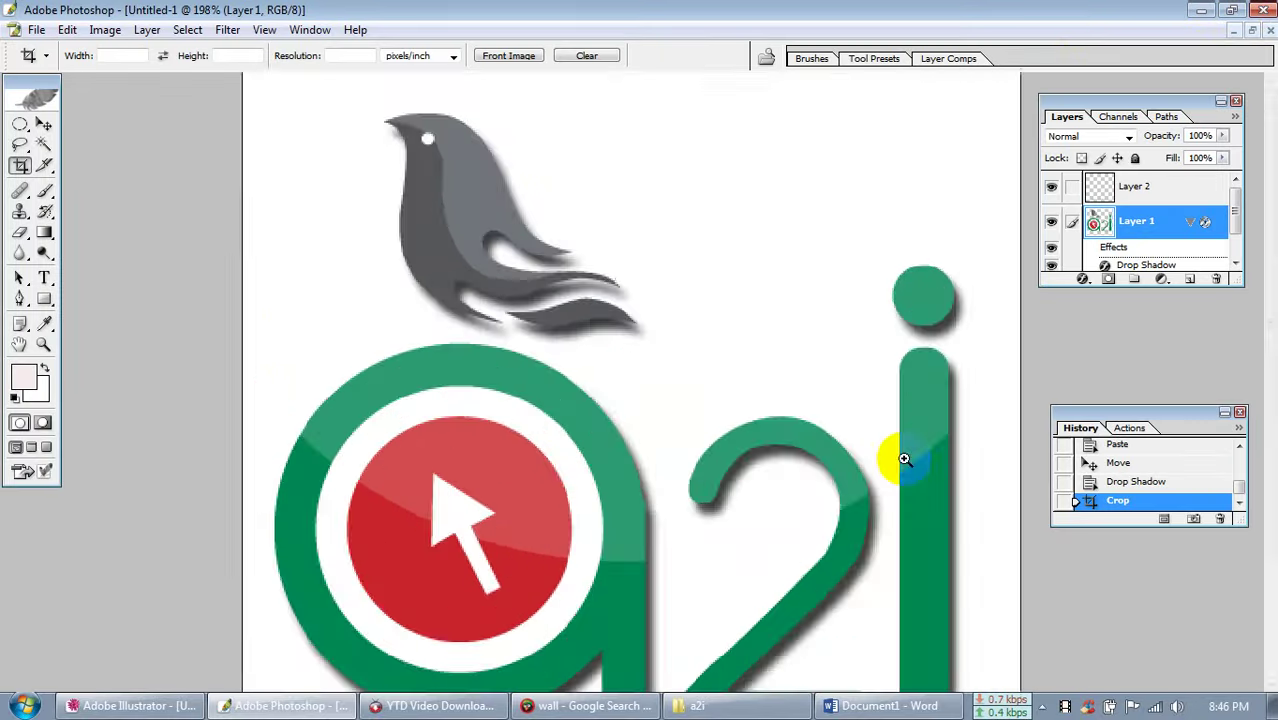
left_click(818, 490, "alt")
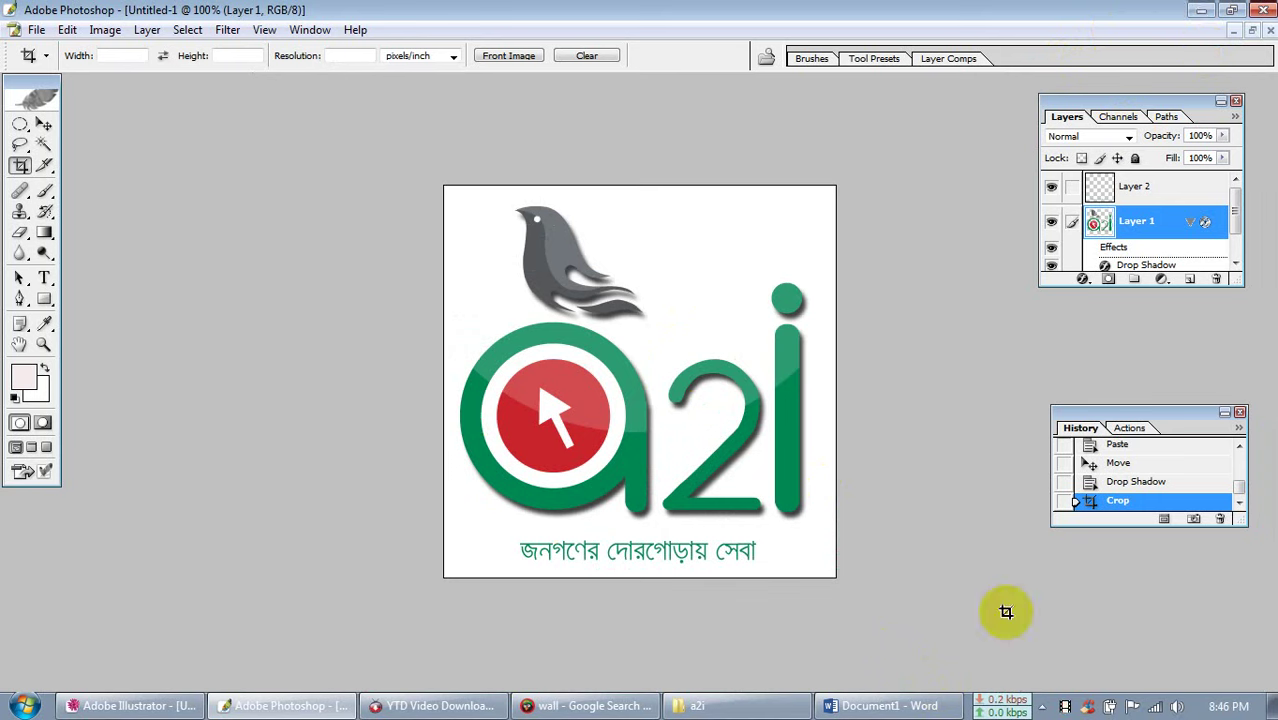
right_click(1065, 707)
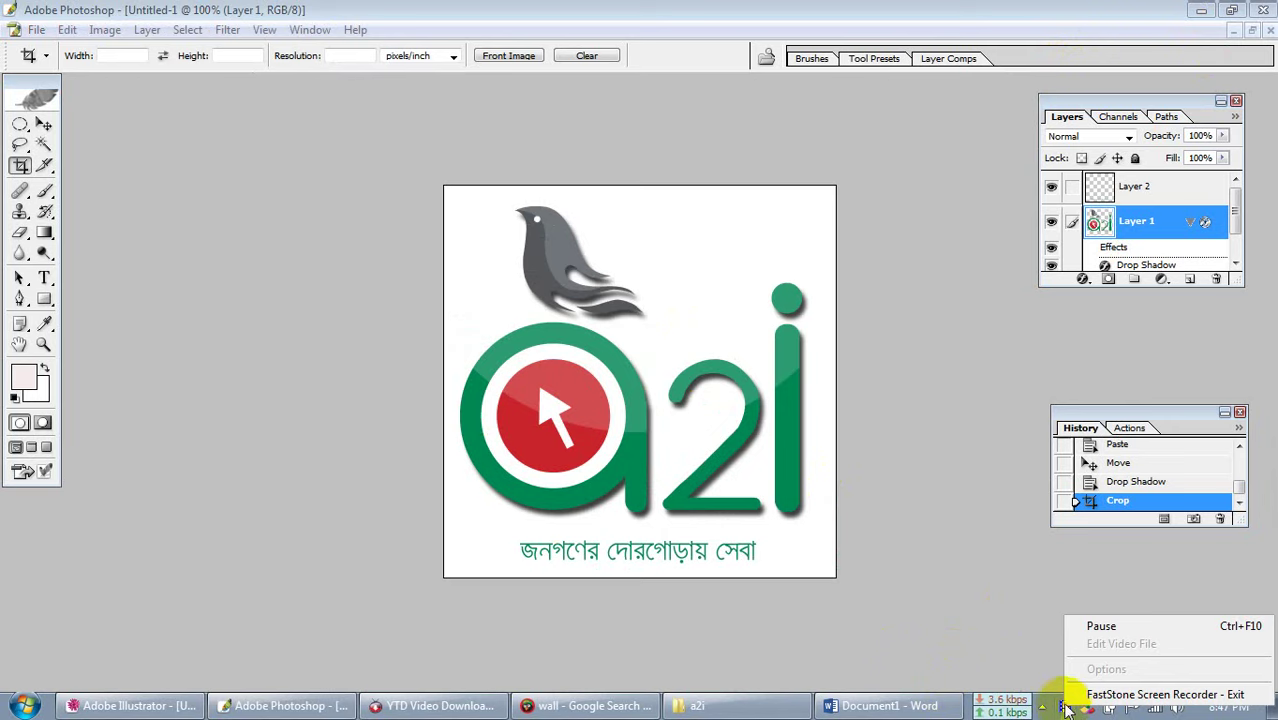